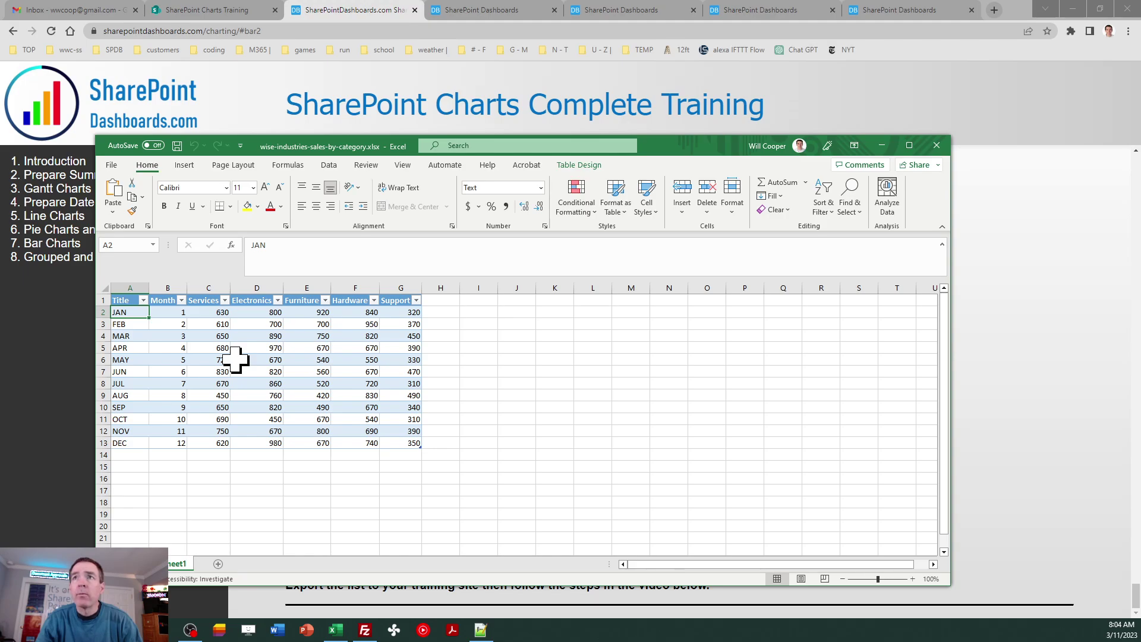
left_click(586, 165)
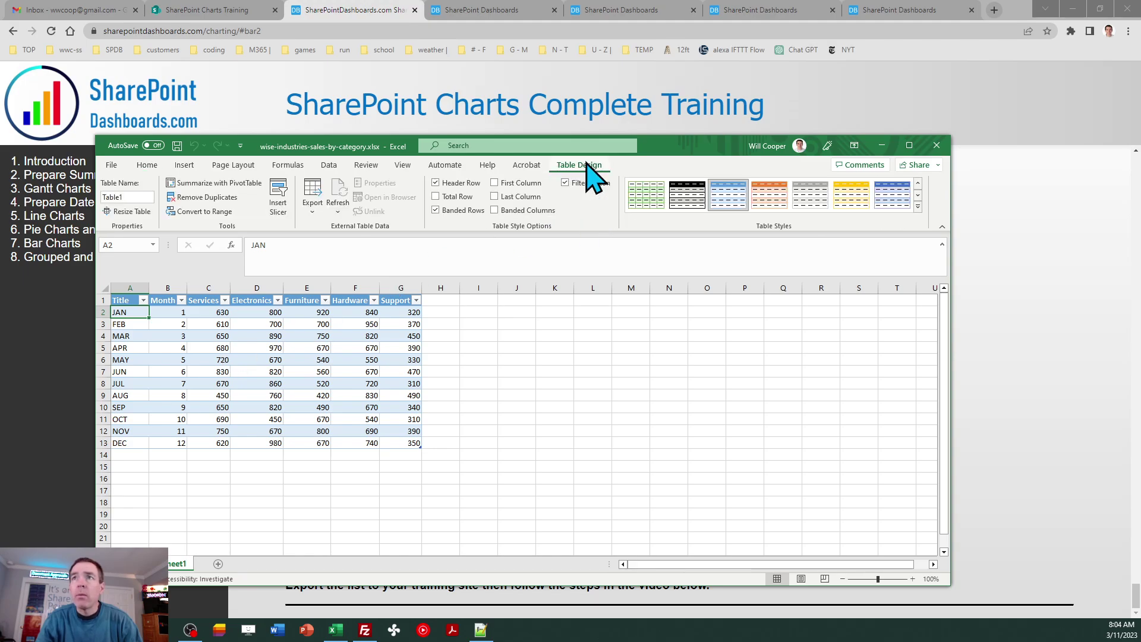
left_click(314, 205)
left_click(333, 231)
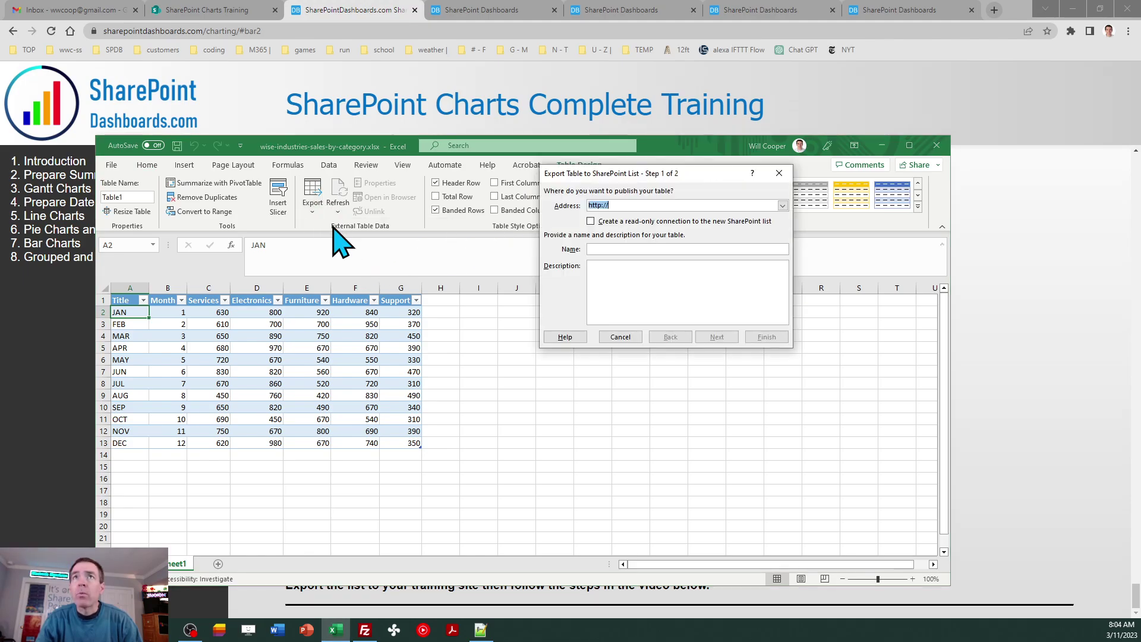
left_click(226, 10)
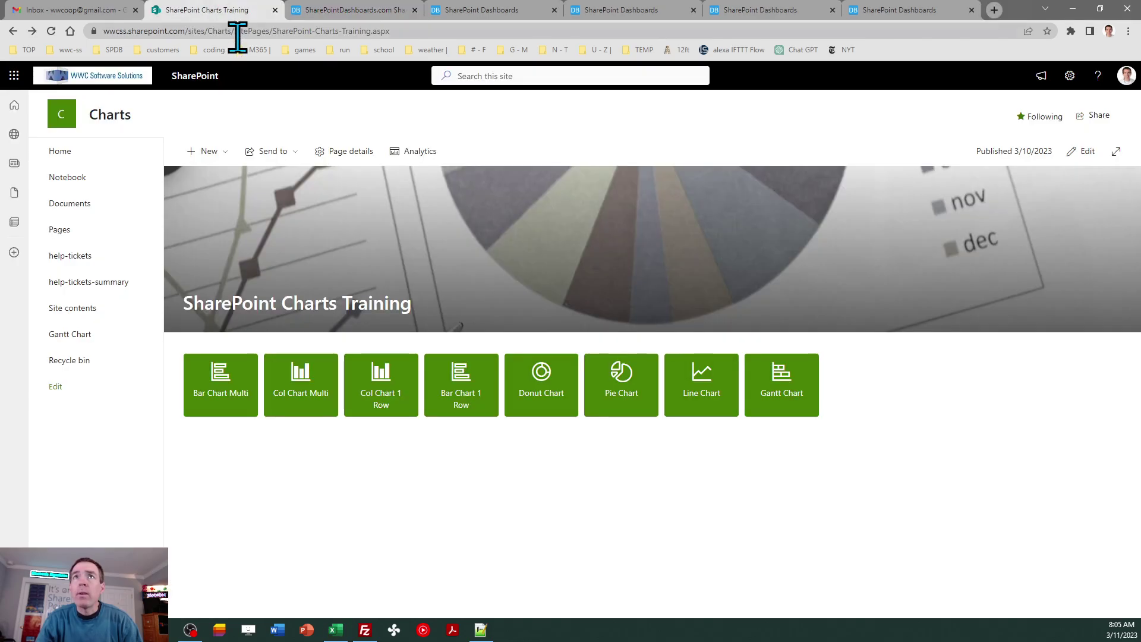
left_click_drag(258, 31, 99, 35)
key("ctrl+c")
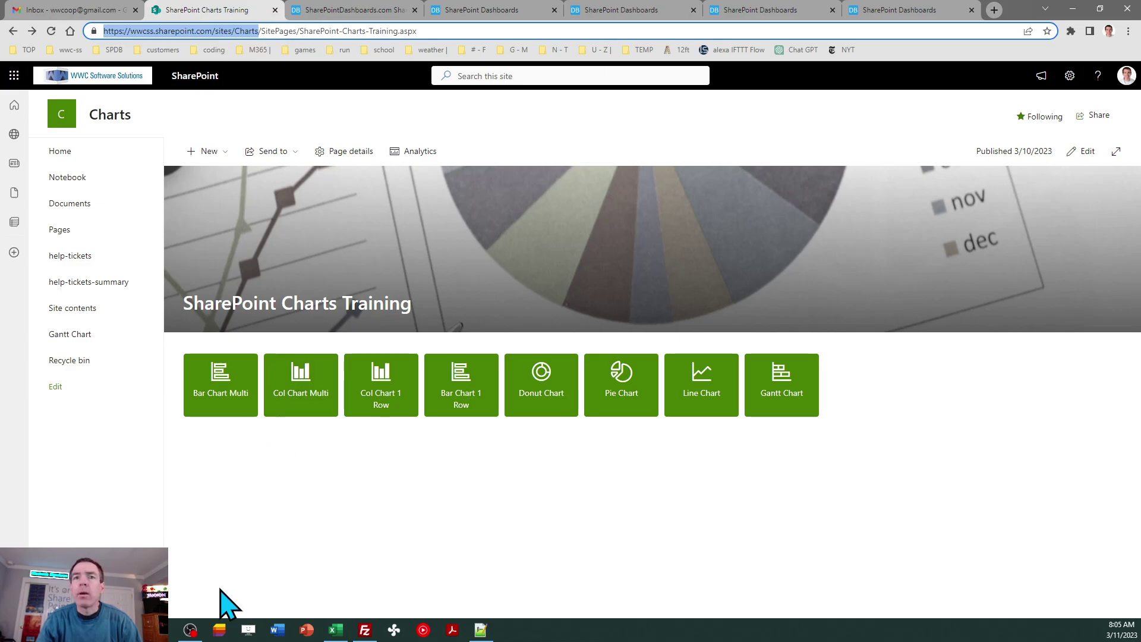
left_click(336, 629)
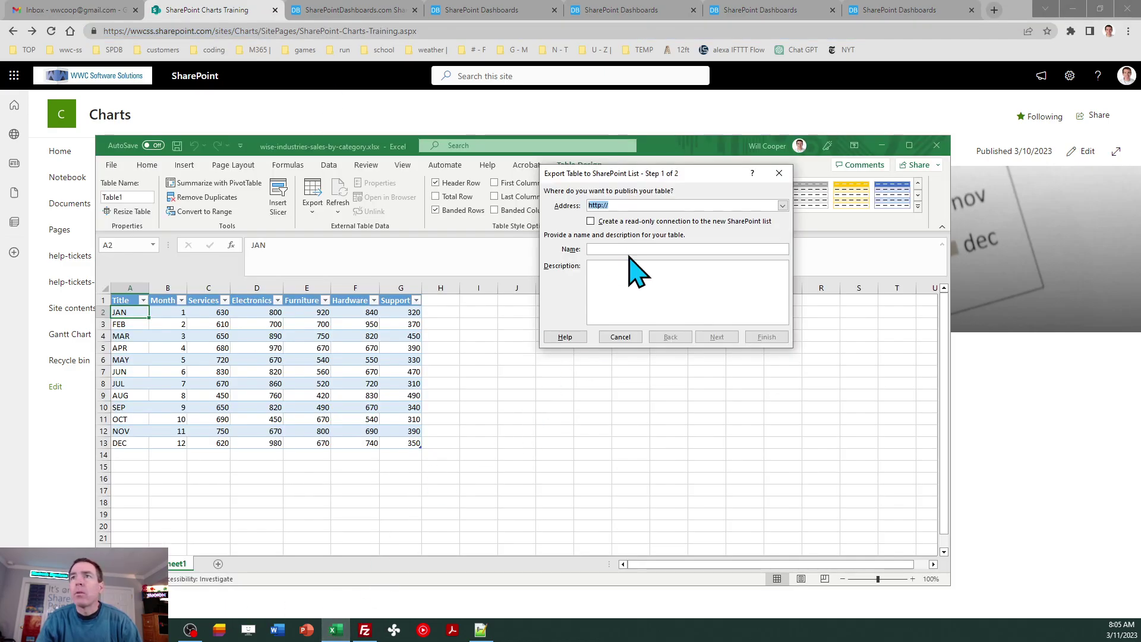
key("ctrl+v")
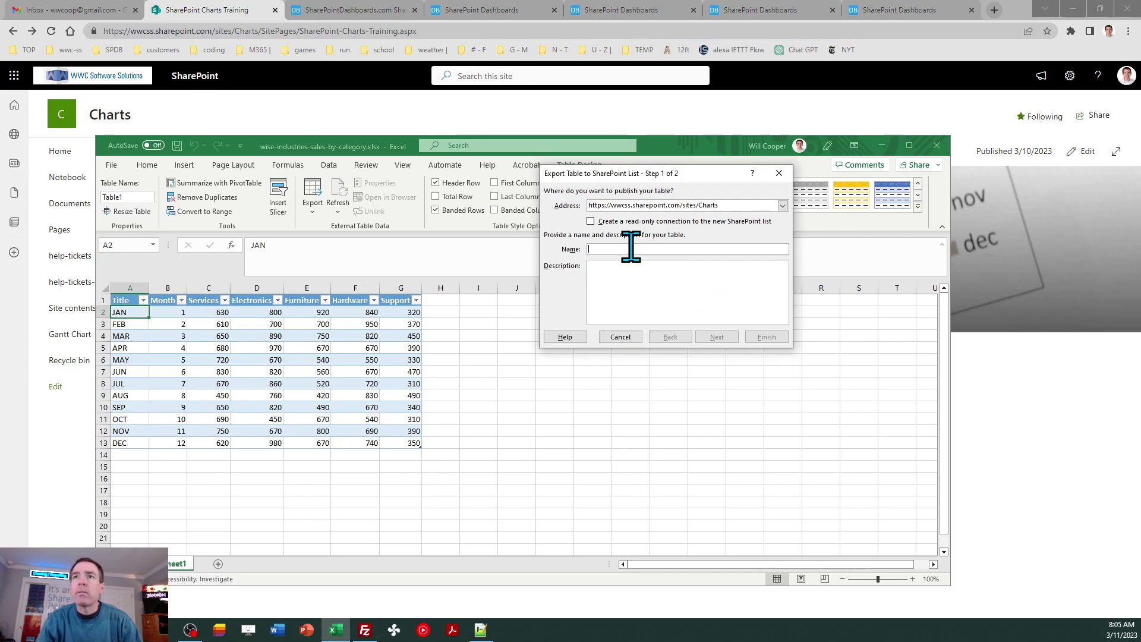
Step: Name the exported list "Wise Industries Sales By Category", finish the export, and close the workbook
left_click(631, 249)
type("Wi")
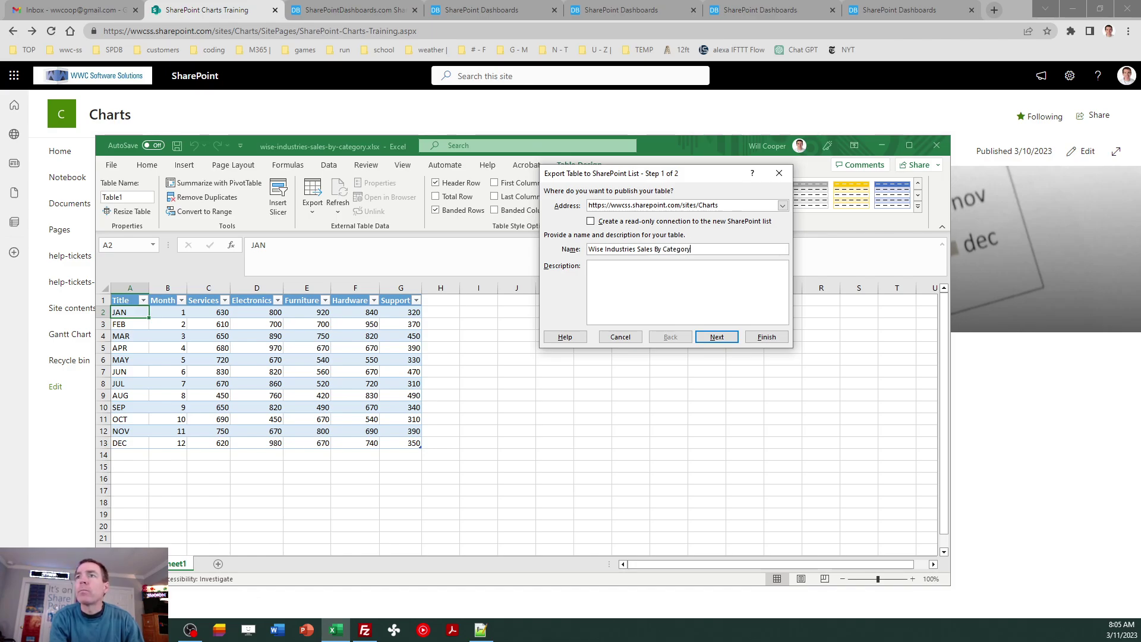
left_click(719, 337)
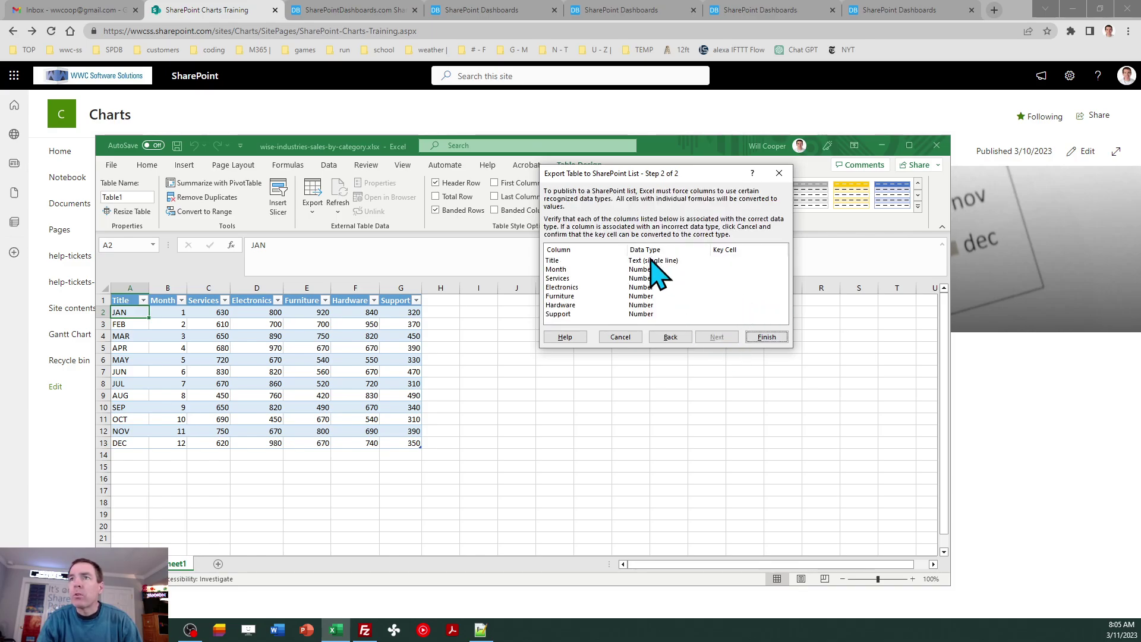
left_click(766, 338)
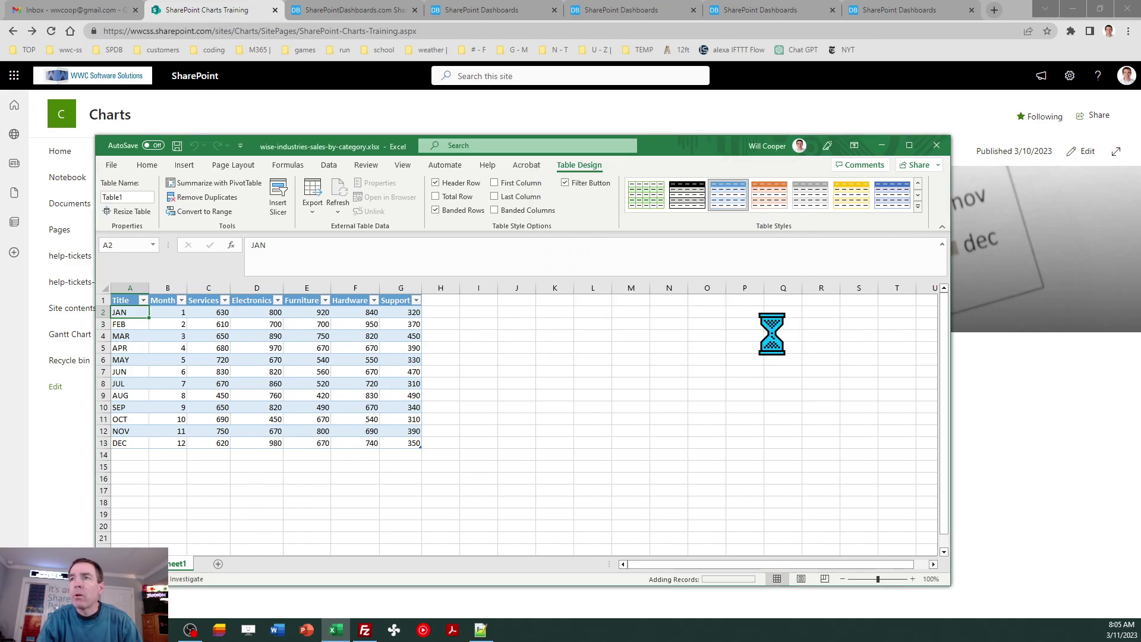
left_click(670, 277)
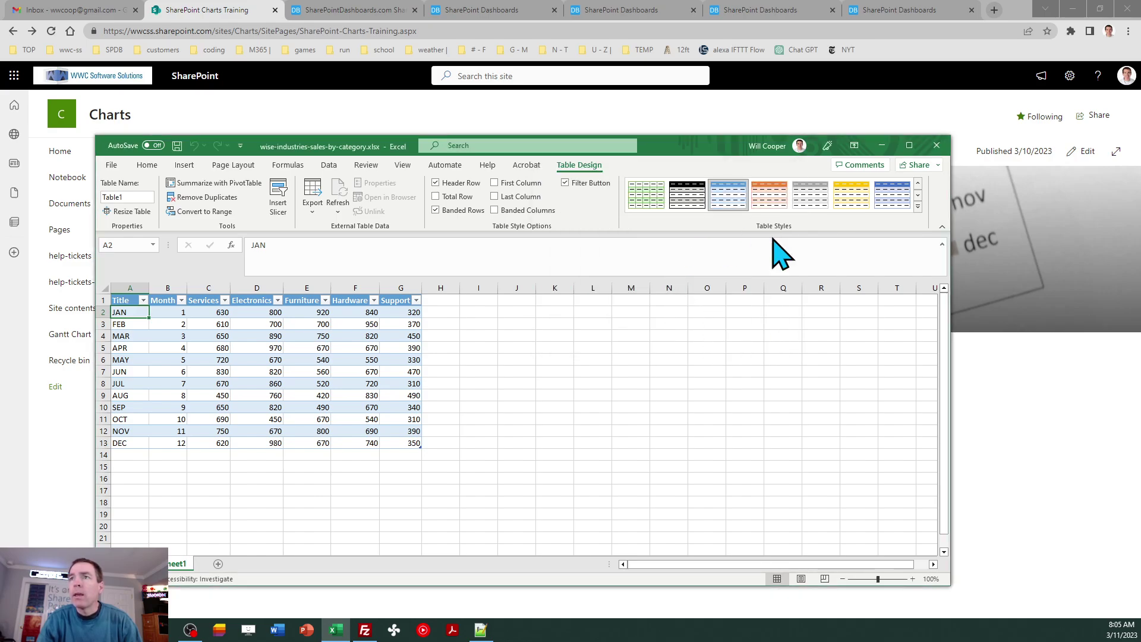
left_click(937, 145)
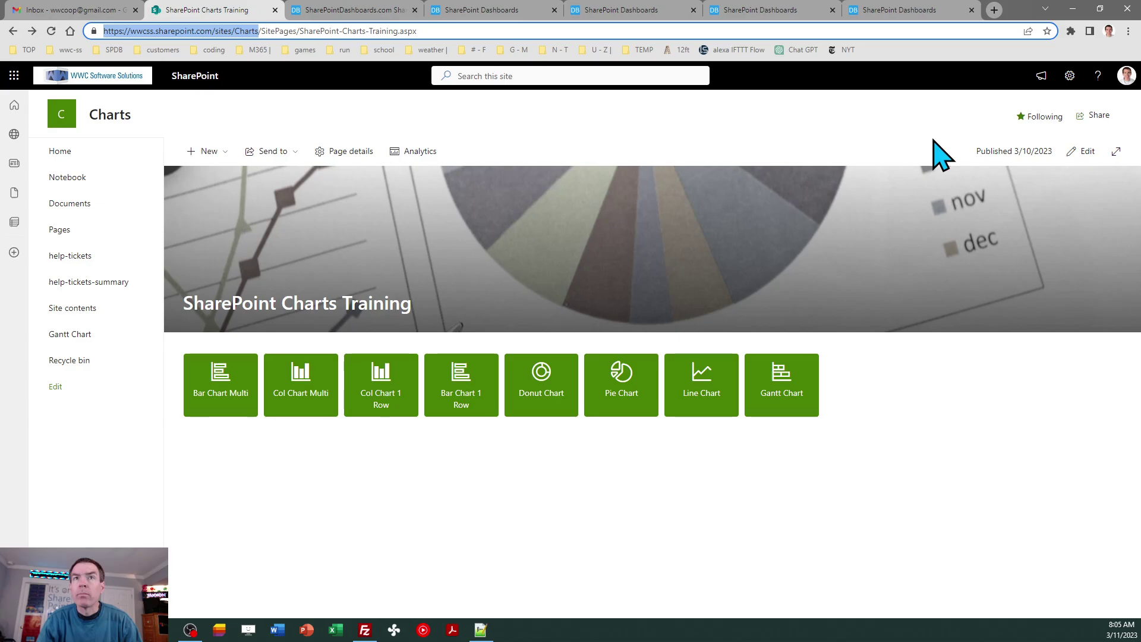
Step: Open the Wise Industries Sales By Category list from the Charts site's contents, refreshing the contents page first
left_click(90, 312)
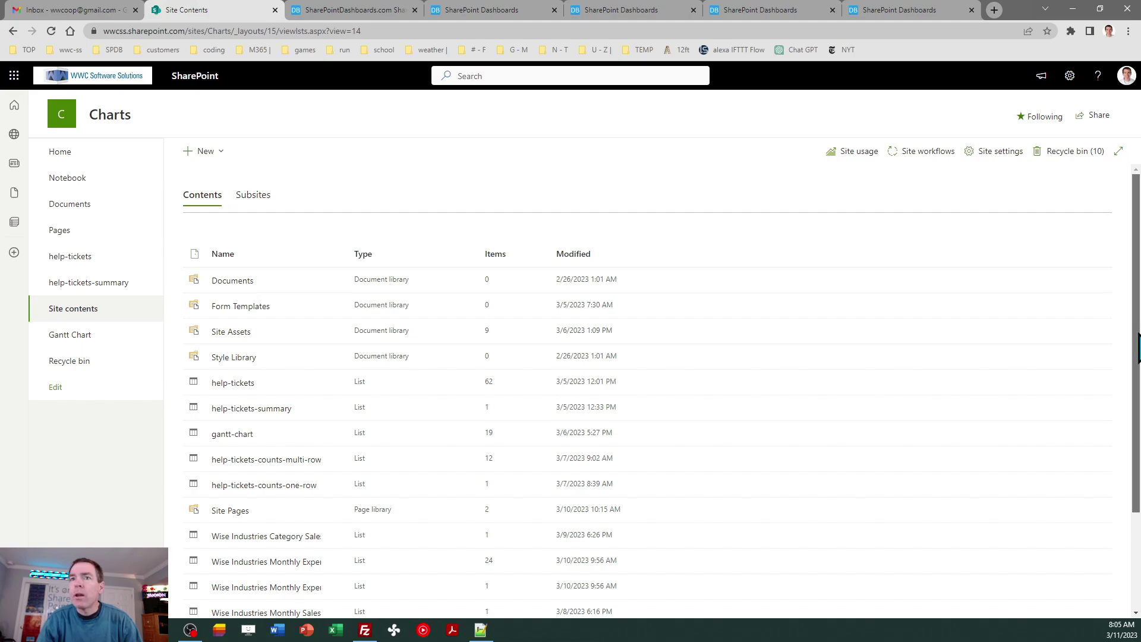
scroll(1137, 443, "down", 3)
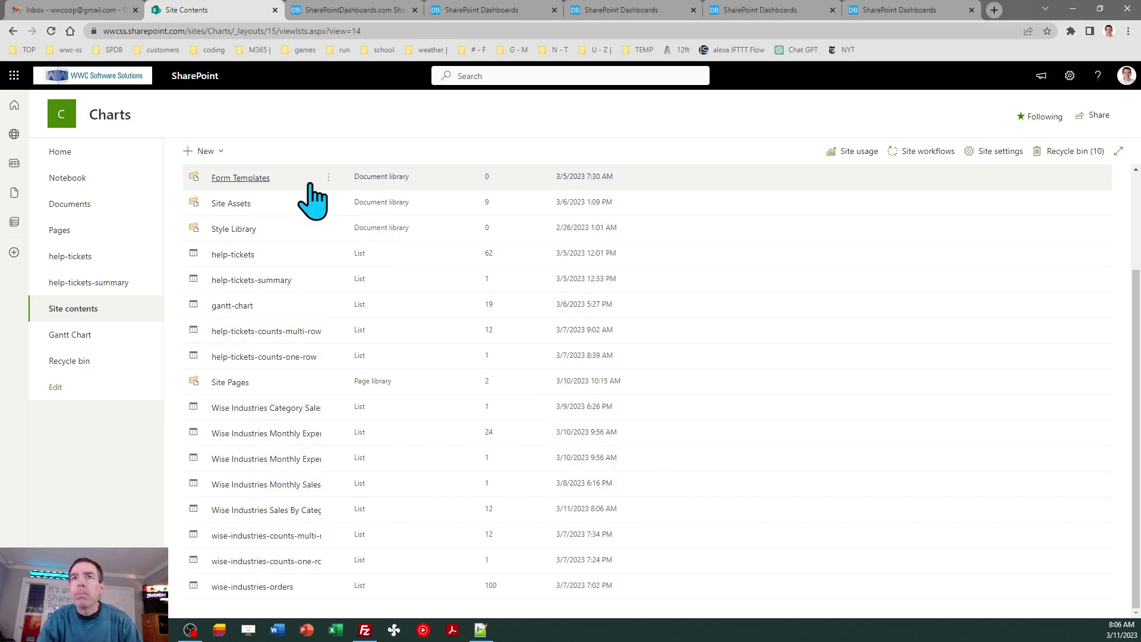
left_click(50, 31)
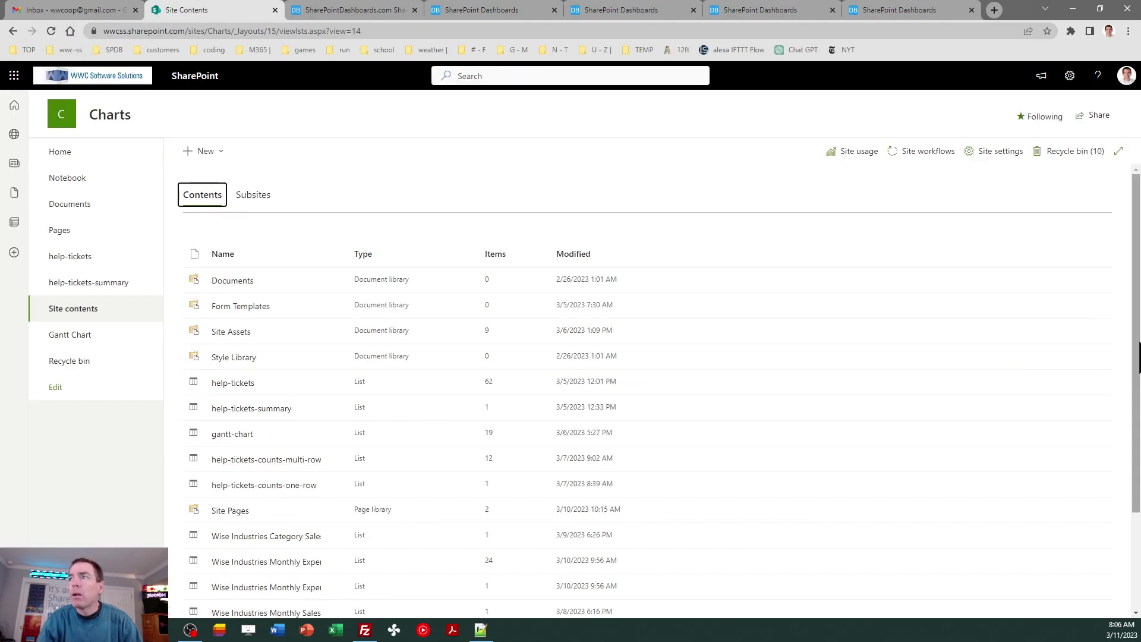
scroll(556, 521, "down", 2)
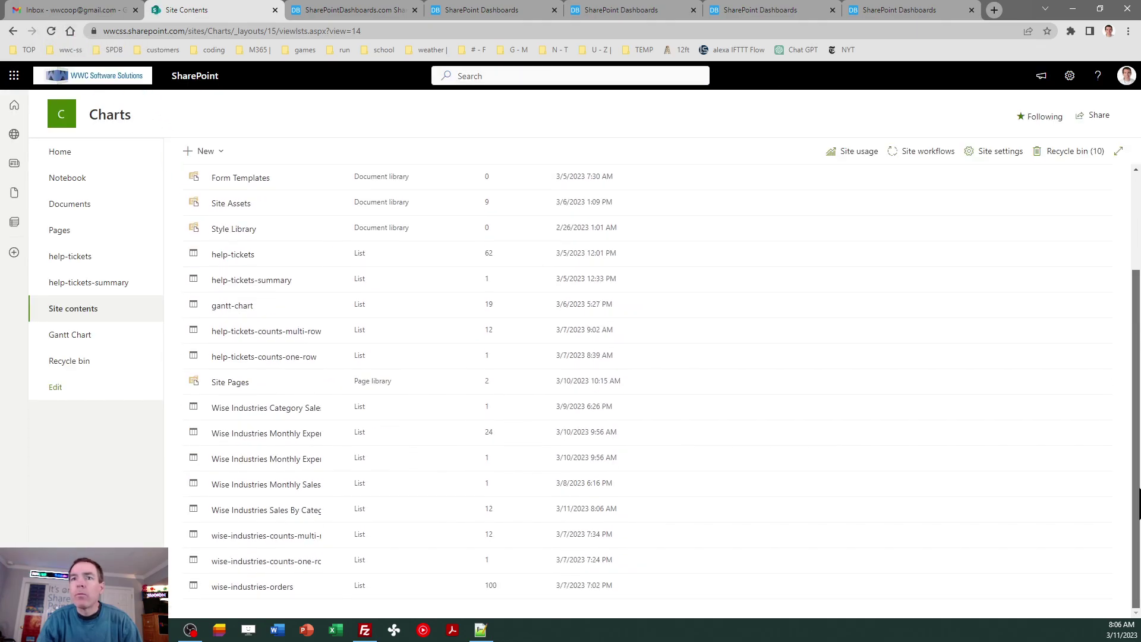
left_click(272, 513)
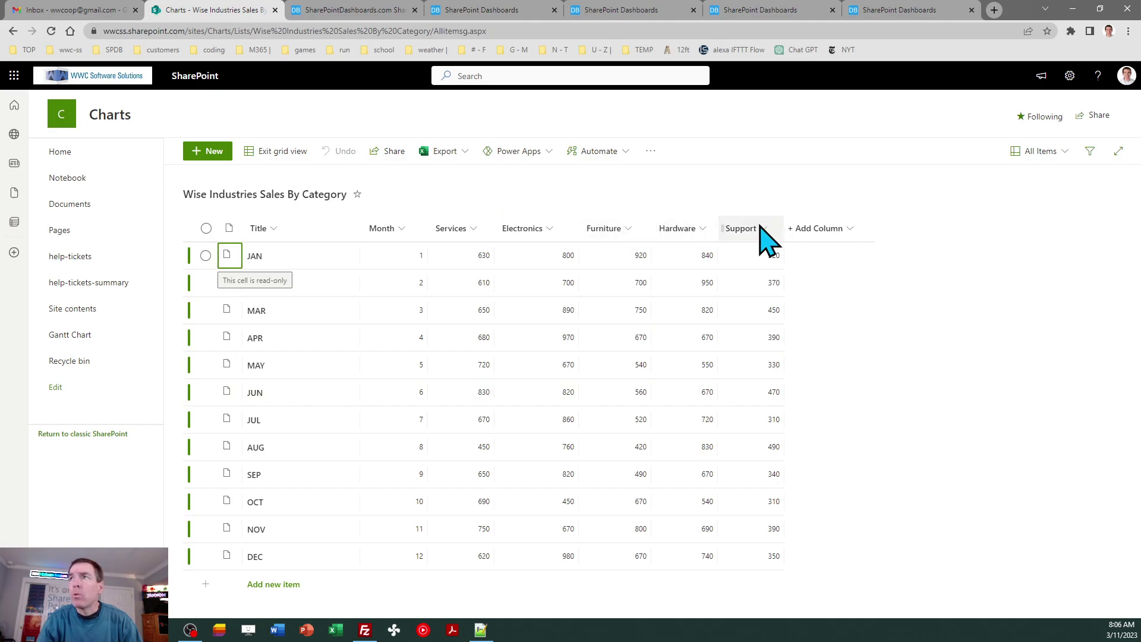
Step: In the list's advanced settings, disallow Quick Edit, choose New experience for its display, save, and return to the list
left_click(1069, 82)
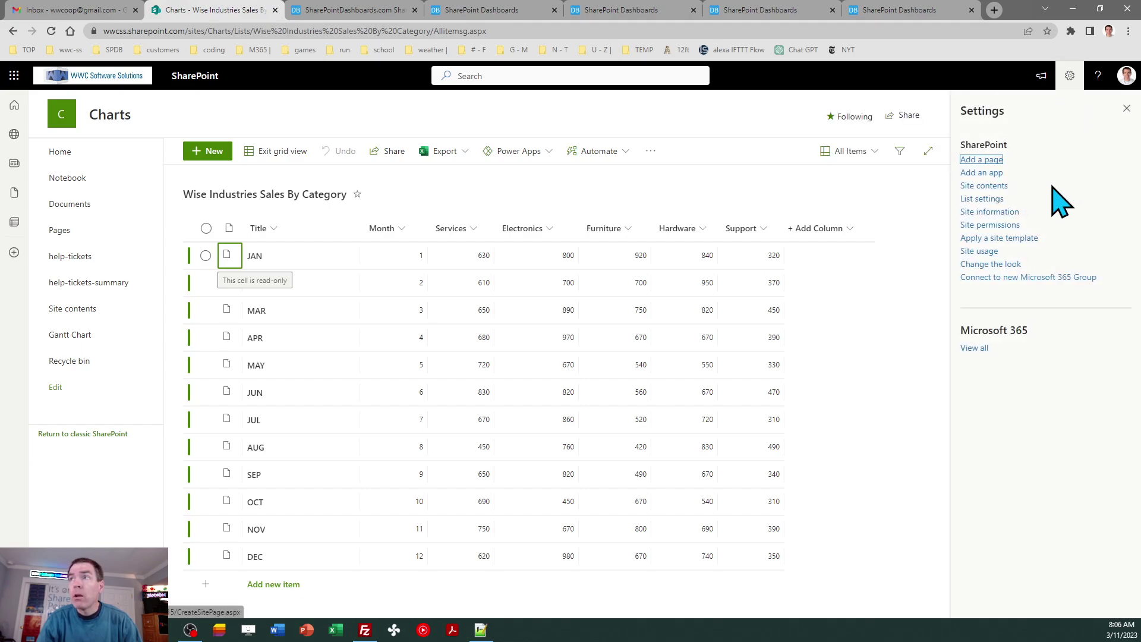
left_click(984, 200)
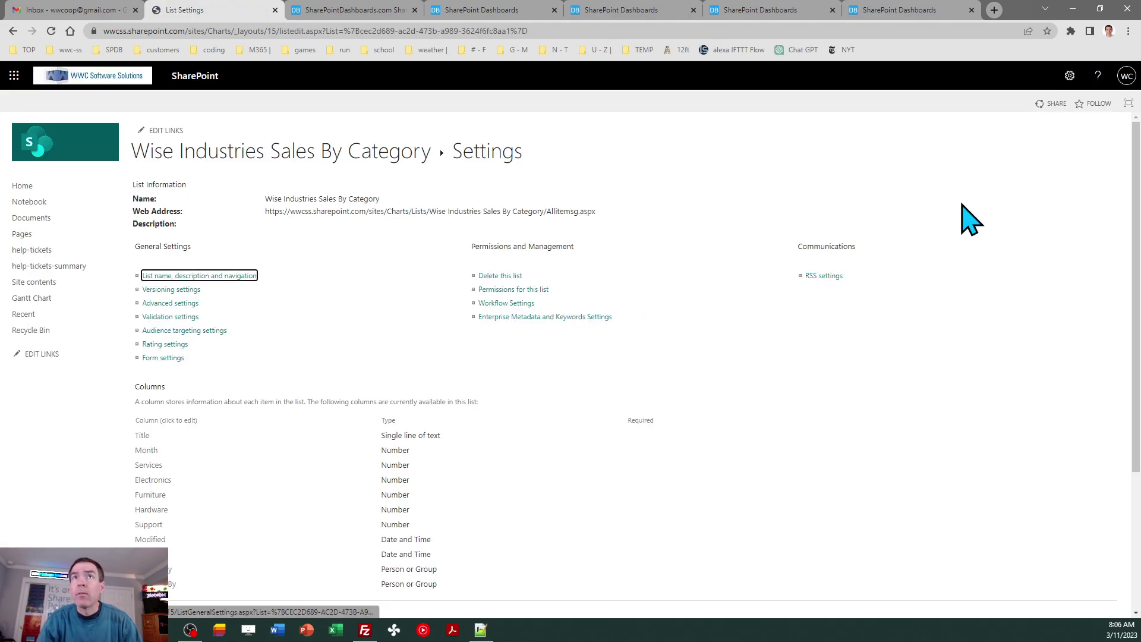
left_click(177, 304)
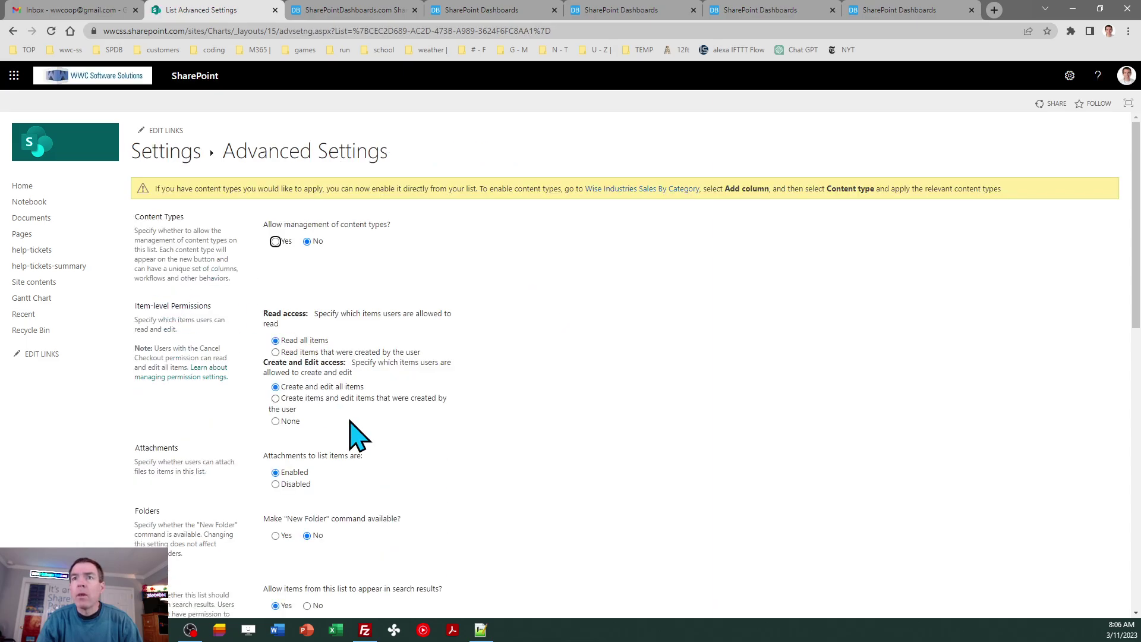
left_click_drag(1135, 274, 1136, 515)
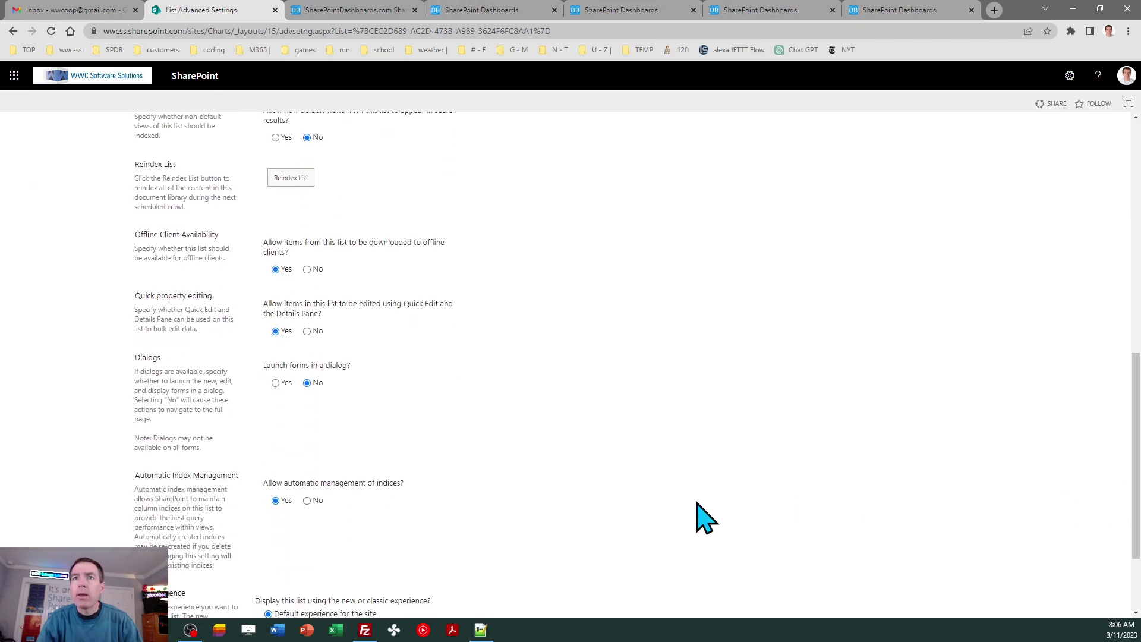
left_click(307, 331)
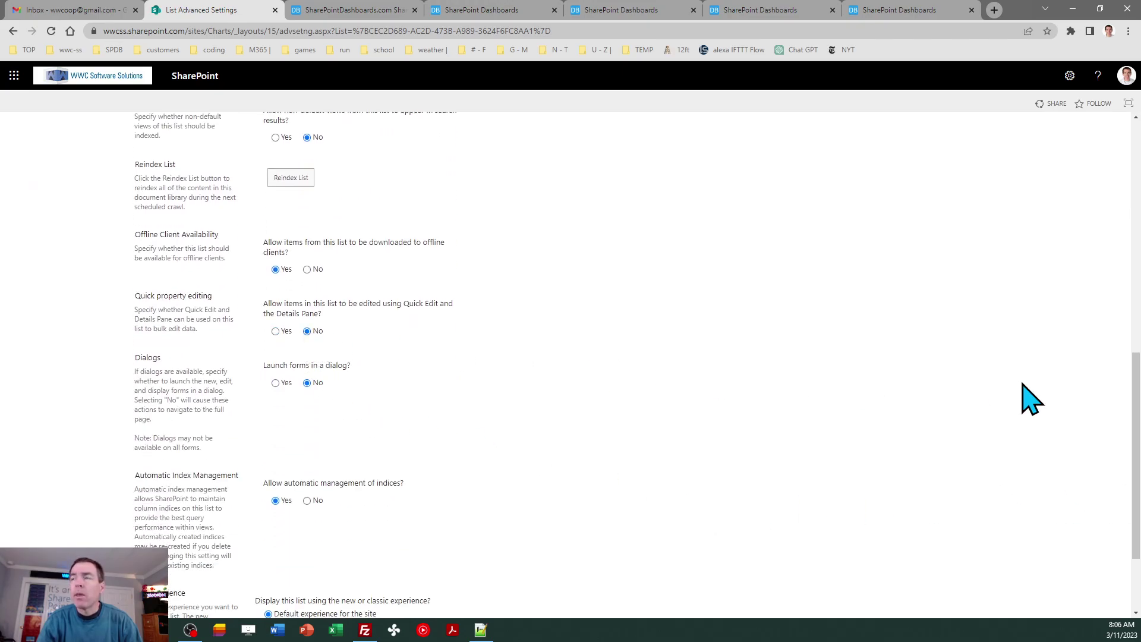
left_click_drag(1136, 421, 1136, 470)
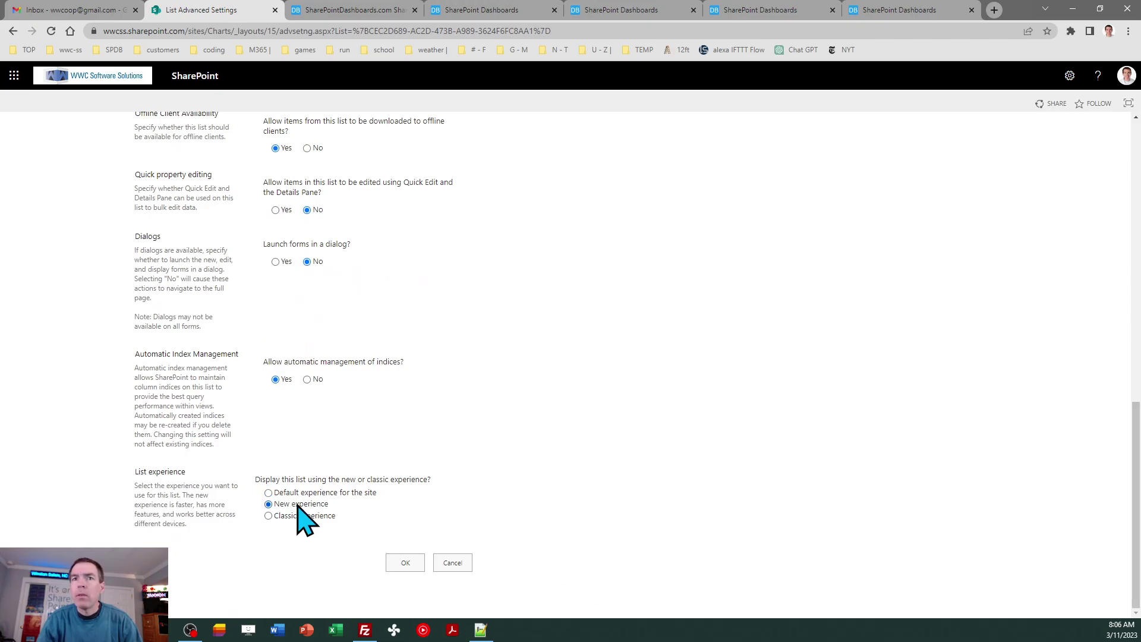
left_click(415, 562)
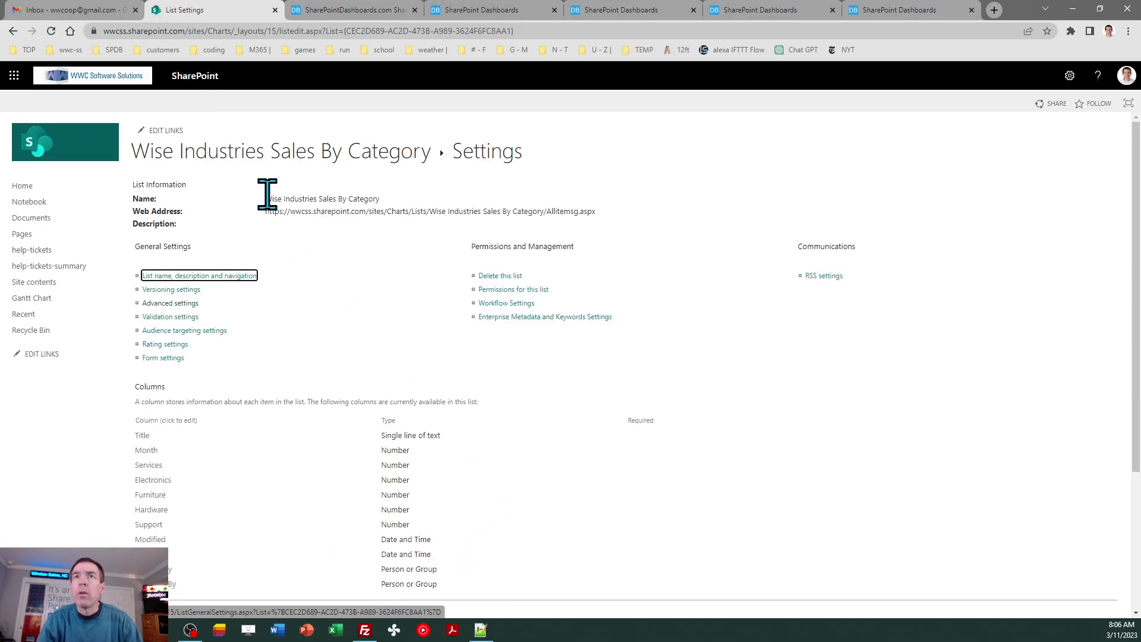
left_click(232, 153)
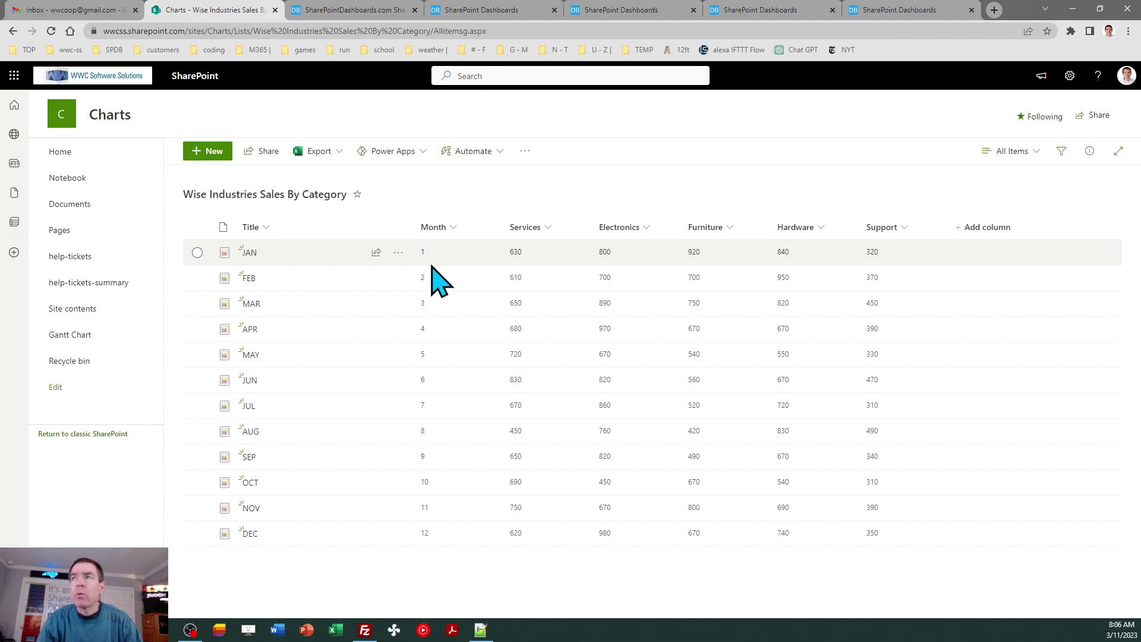
Step: Save the All Items view as a new public view named "Grouped Bars"
left_click(1009, 152)
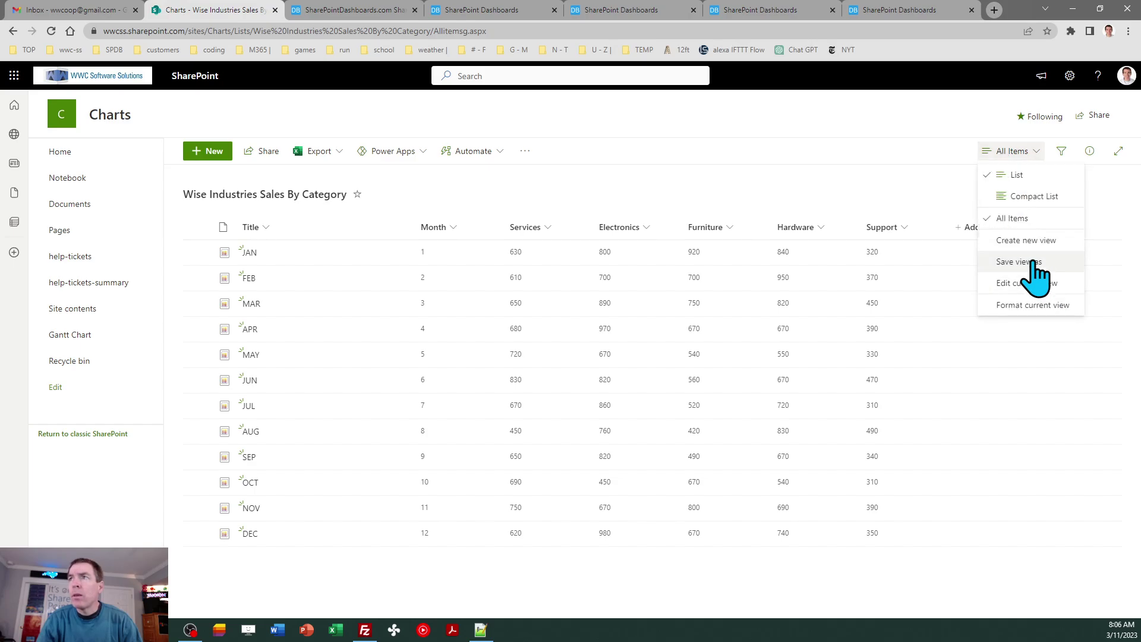
left_click(1034, 263)
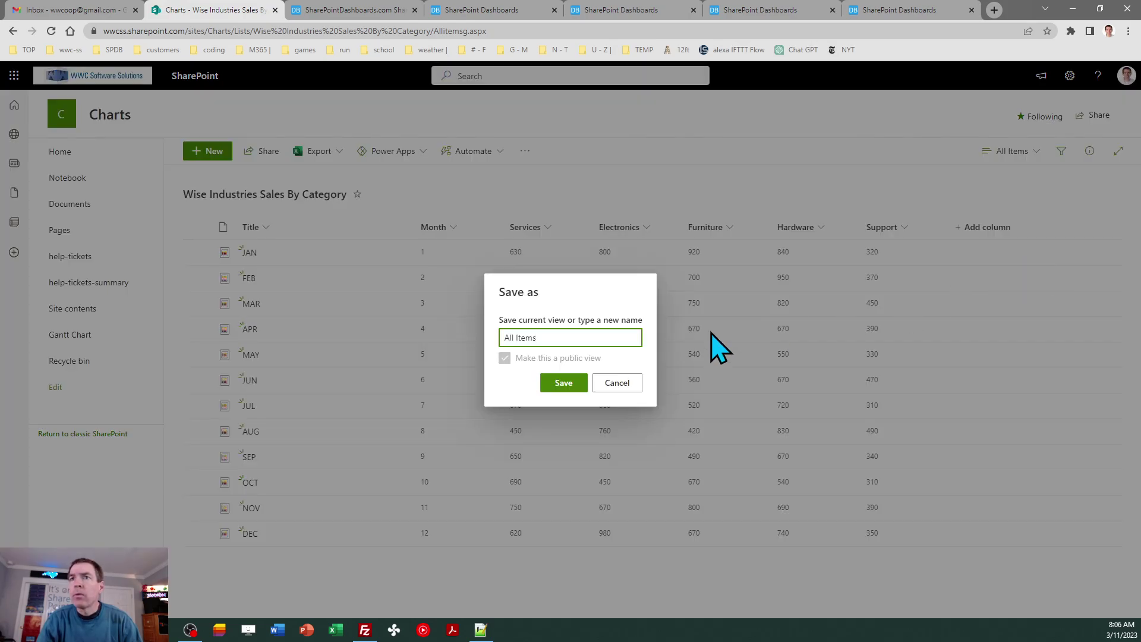
triple_click(545, 337)
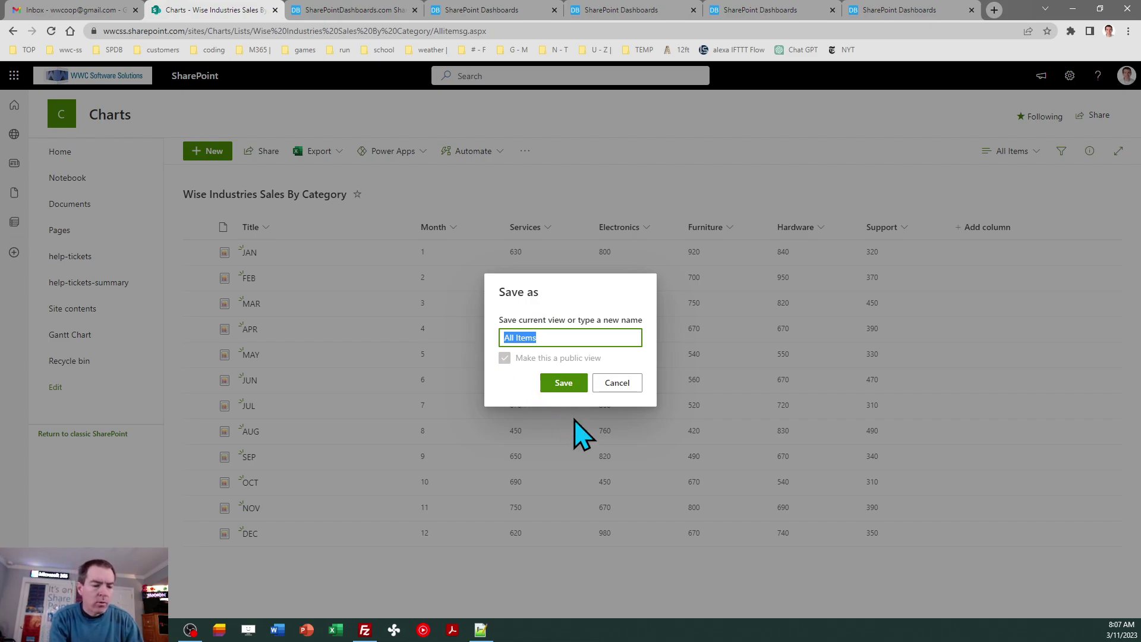
type("Grouped Bars")
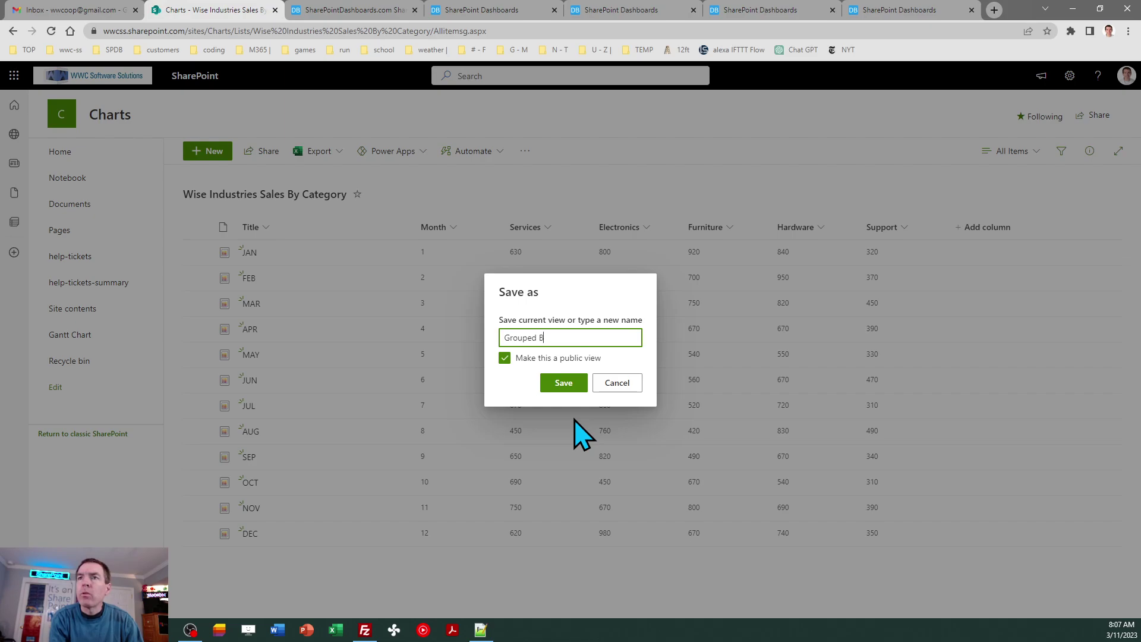
left_click(563, 383)
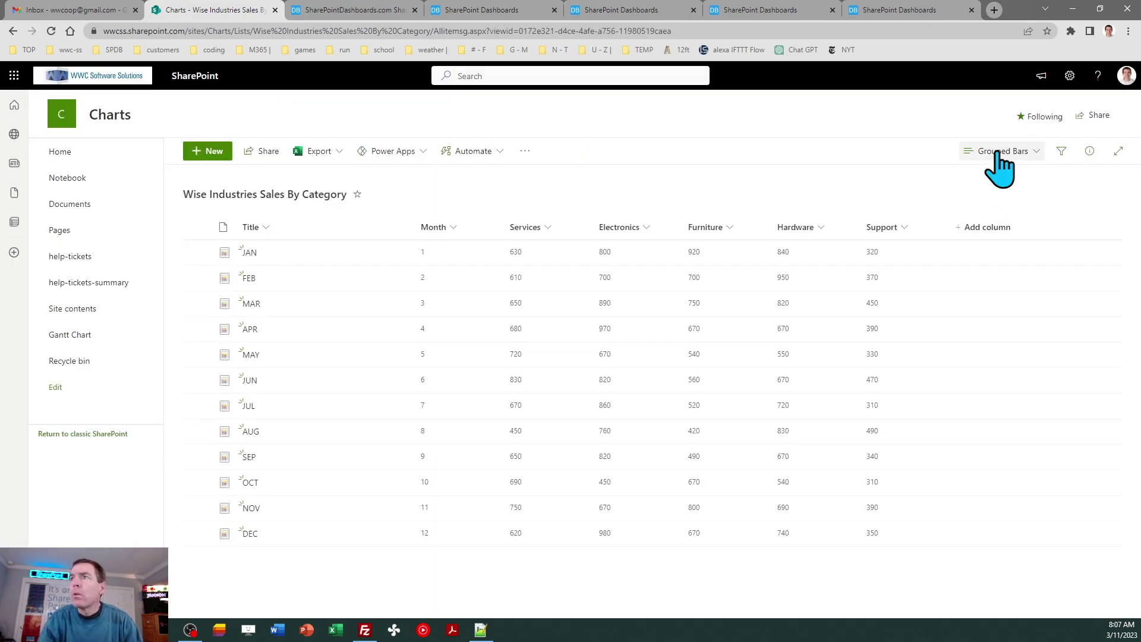
Step: Save the Grouped Bars view as another public view named "Grouped Cols"
left_click(1003, 152)
left_click(1010, 283)
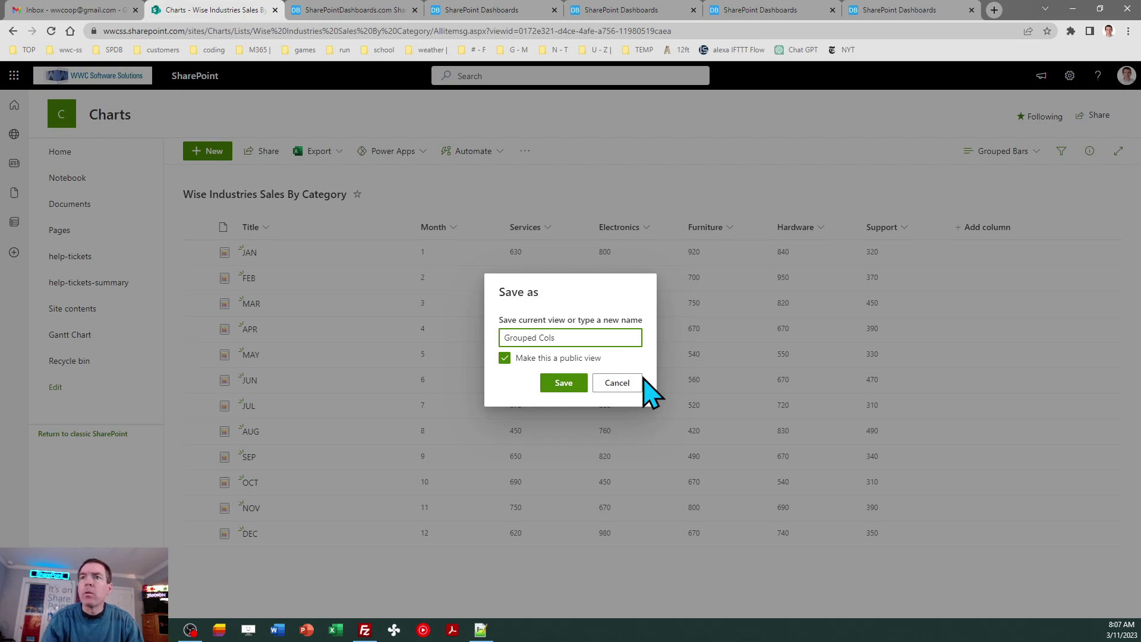
type("Cols")
left_click(562, 384)
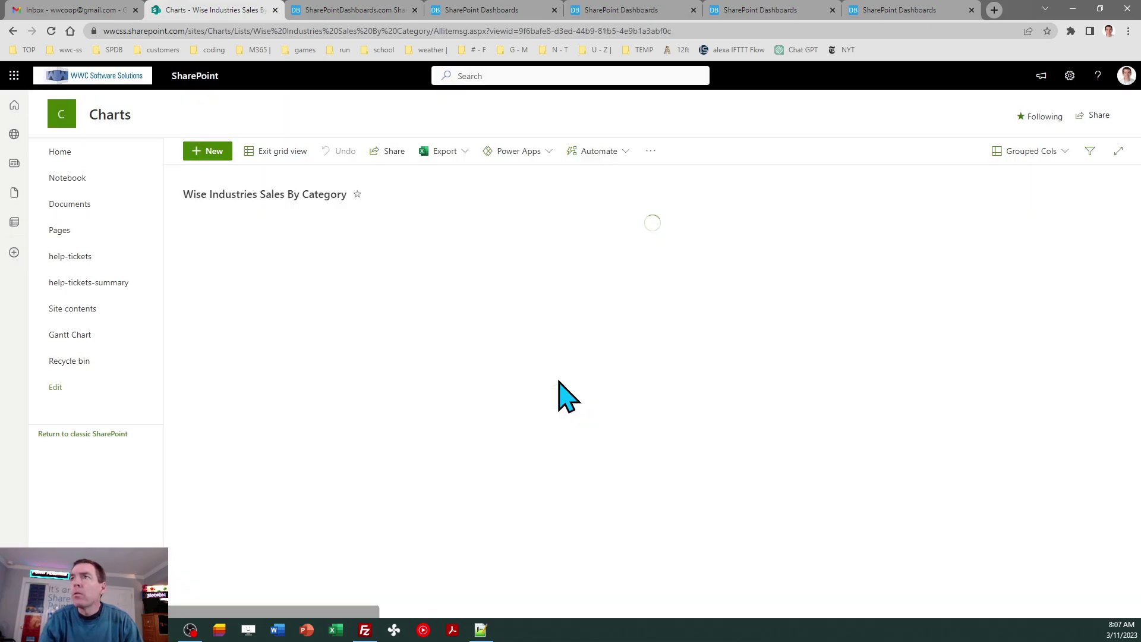
Step: Save the Grouped Cols view as another public view named "Stacked Bars"
left_click(1009, 153)
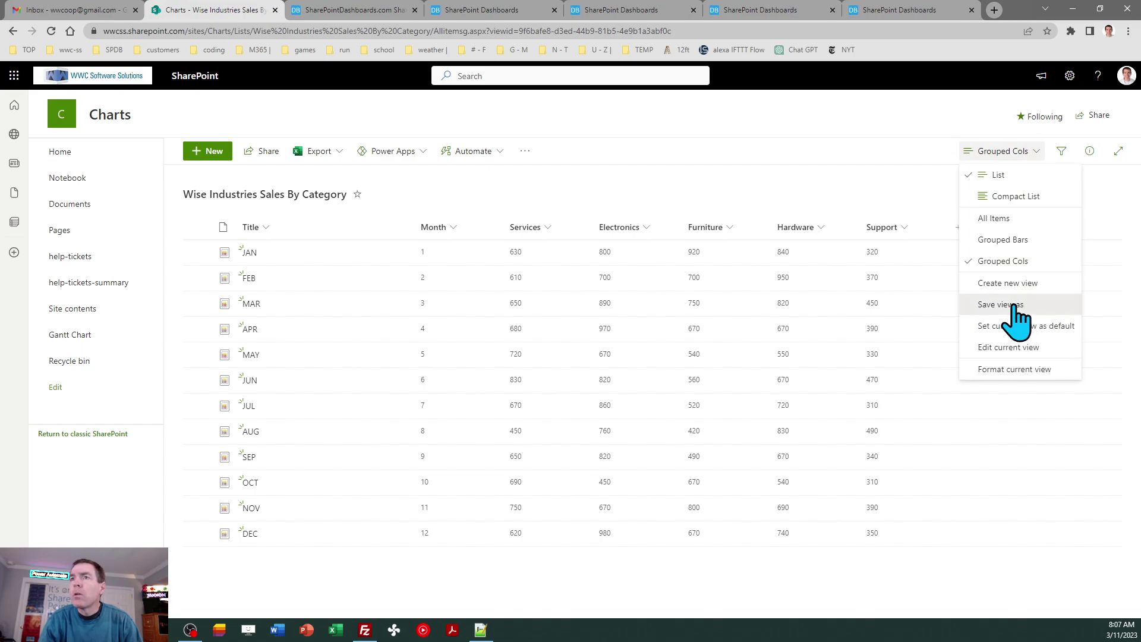
left_click(1013, 306)
left_click(540, 337)
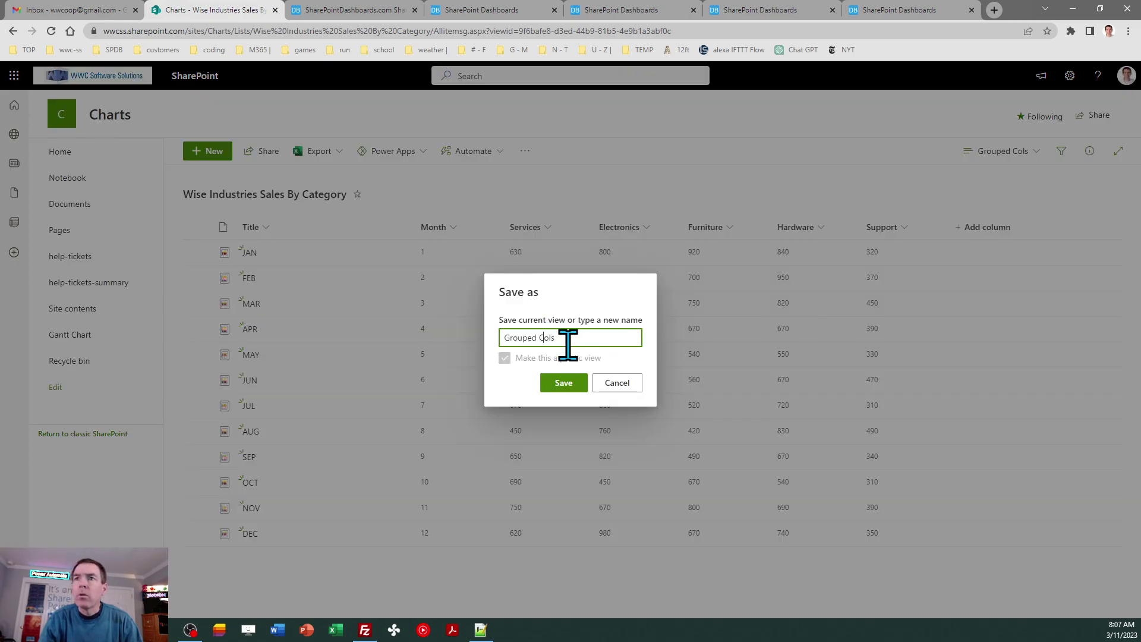
key("ctrl+a")
type("S")
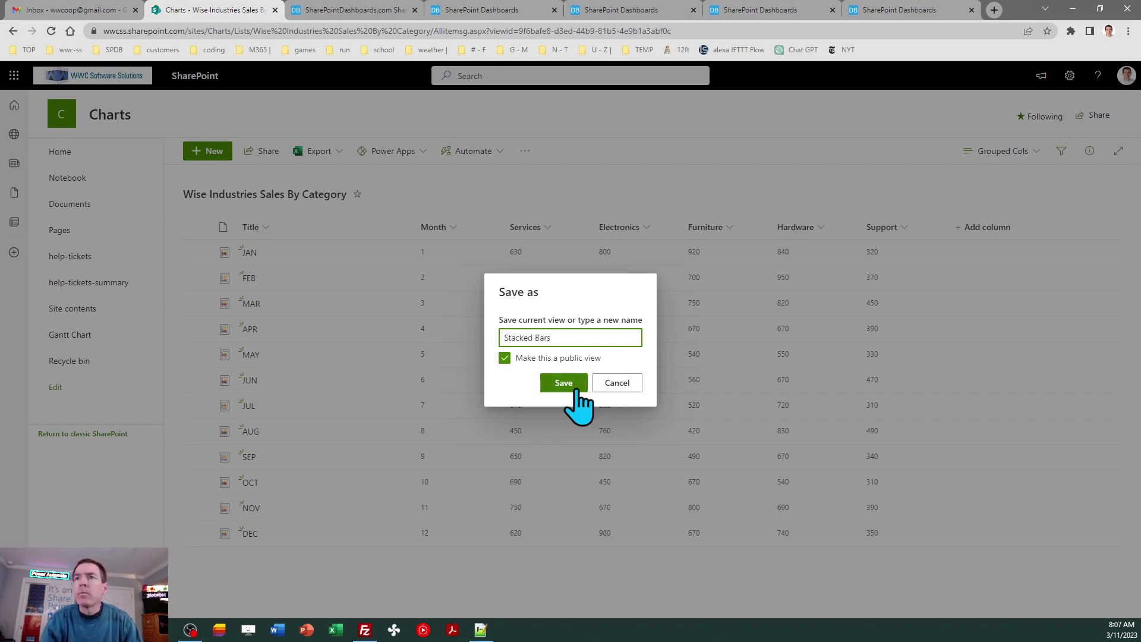
left_click(568, 387)
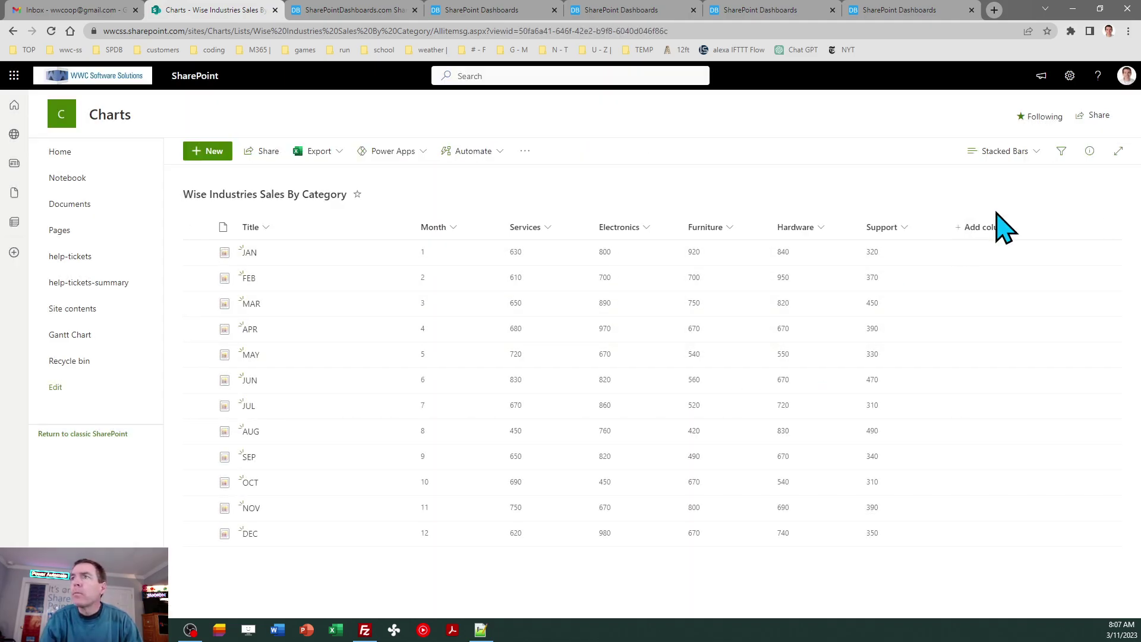
Step: Save the Stacked Bars view as another public view named "Stacked Cols"
left_click(1004, 152)
left_click(1005, 327)
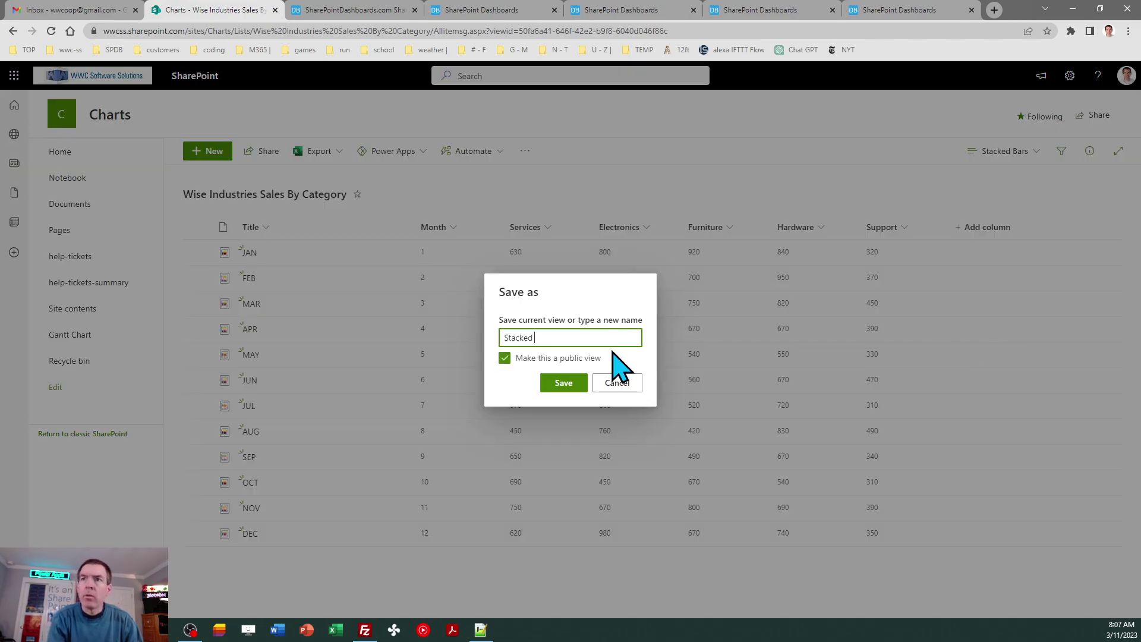
left_click(562, 384)
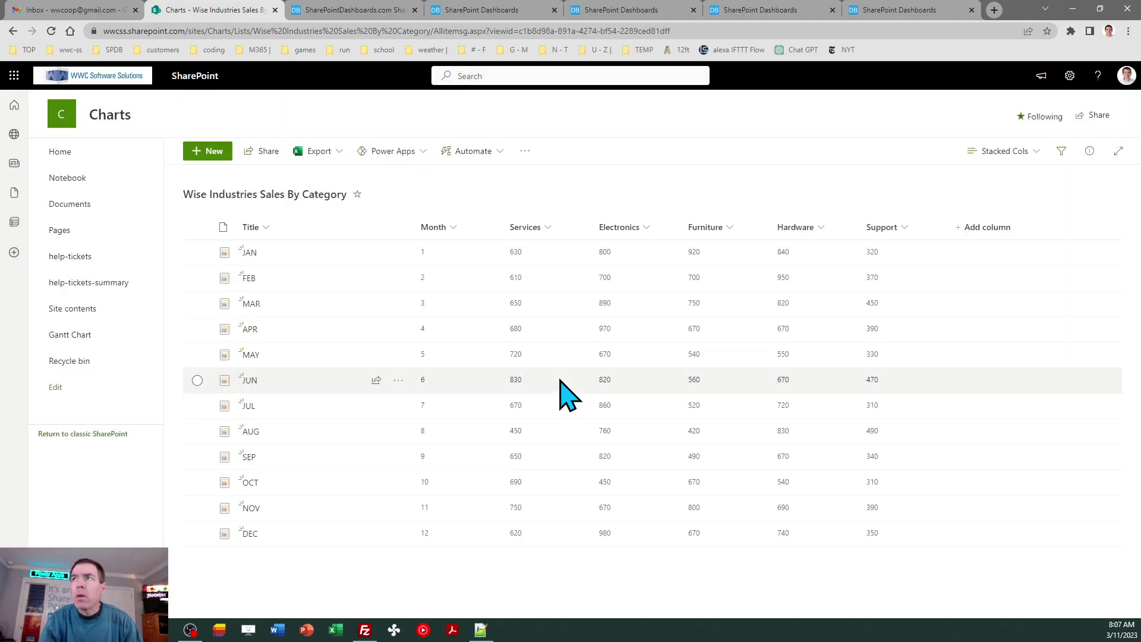
Step: Switch to the Grouped Bars view, open its view settings, and save them without changes
left_click(991, 154)
left_click(1011, 239)
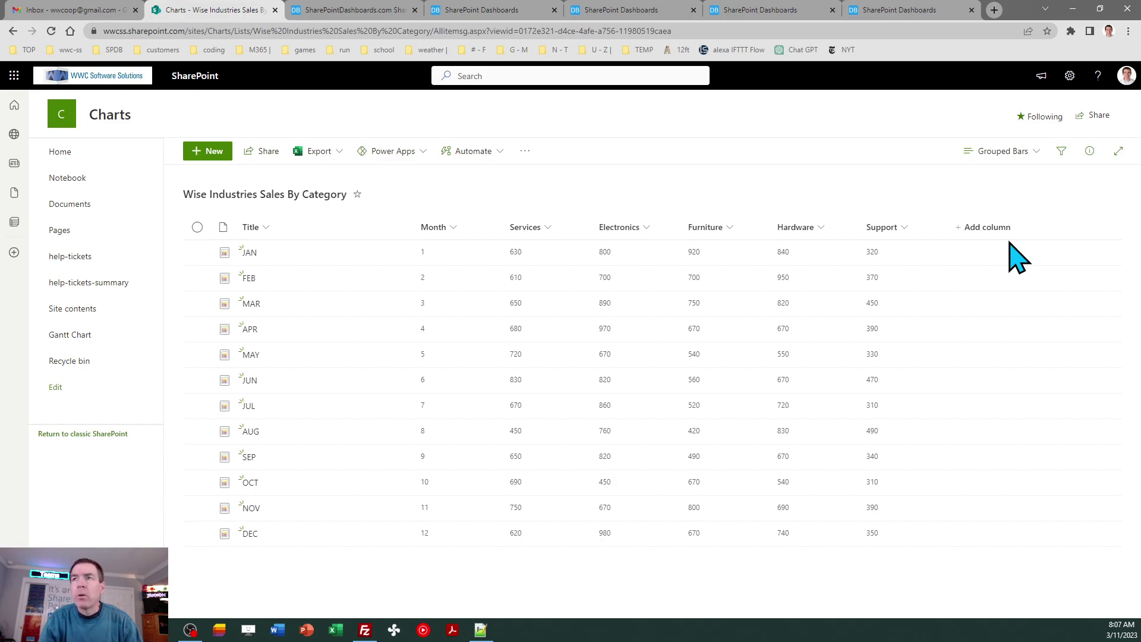
left_click(992, 153)
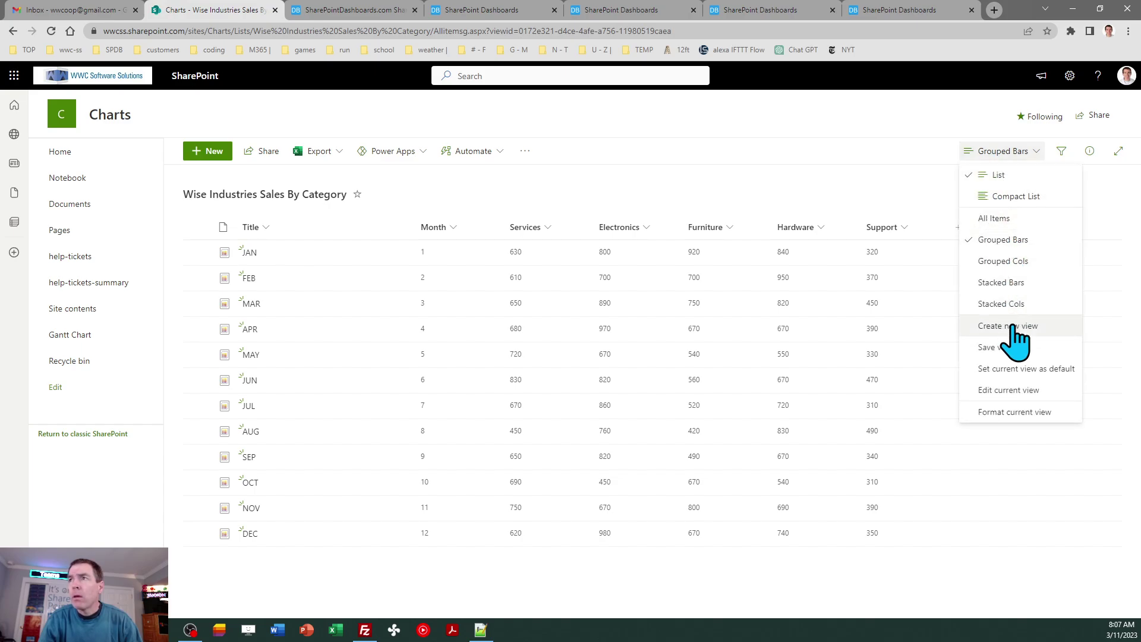
left_click(1009, 390)
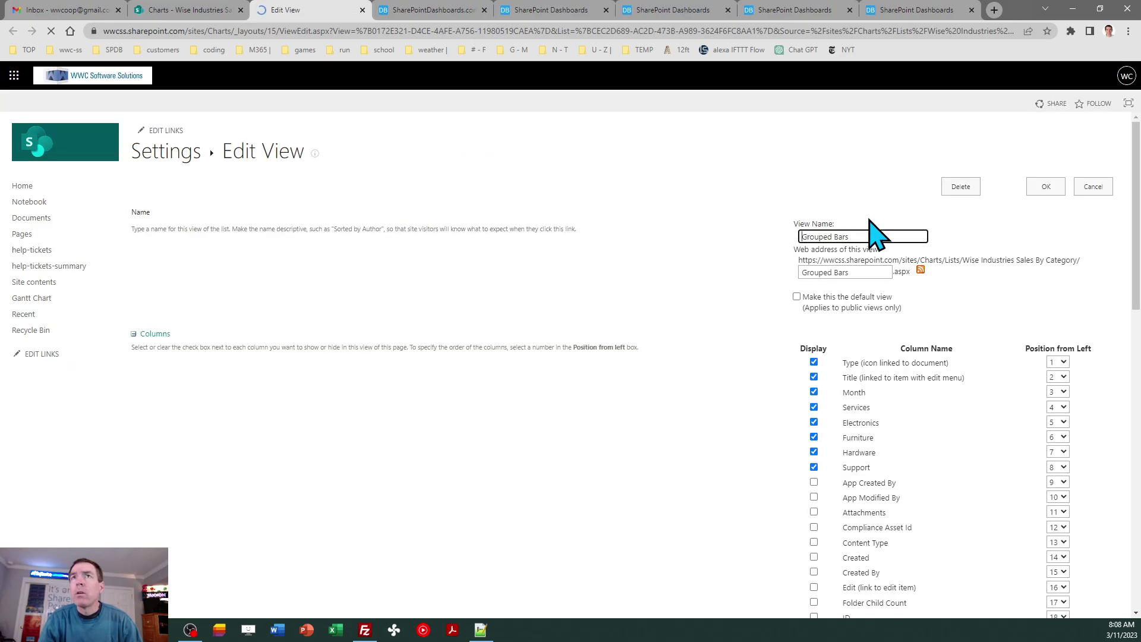
left_click(1047, 187)
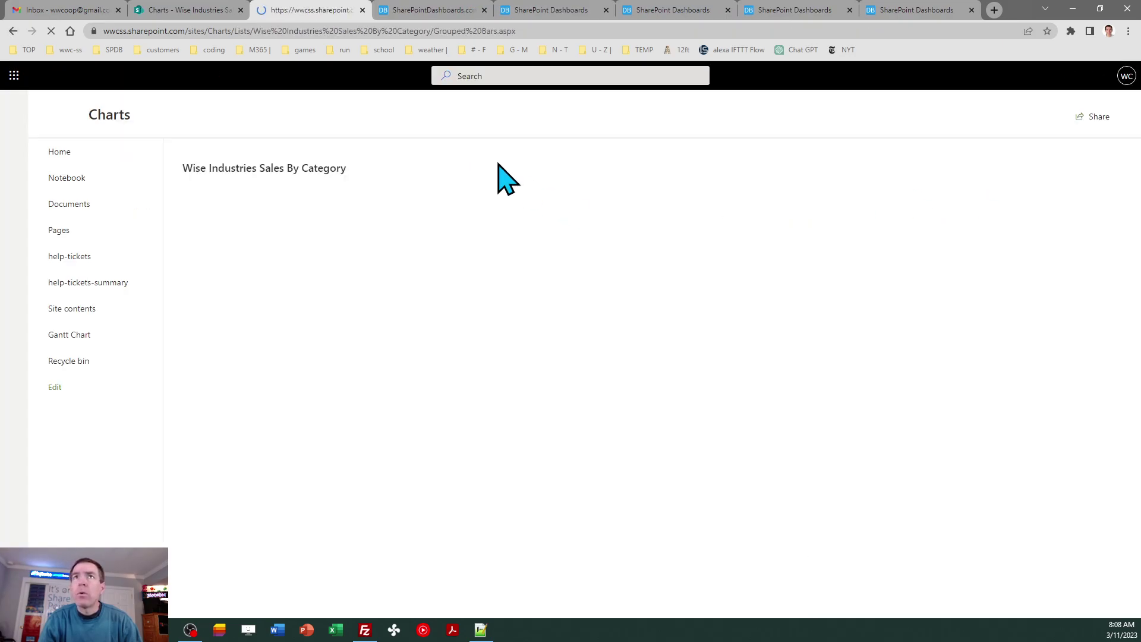
Step: Close the original list tab and copy the web address of the Grouped Bars view
left_click(240, 10)
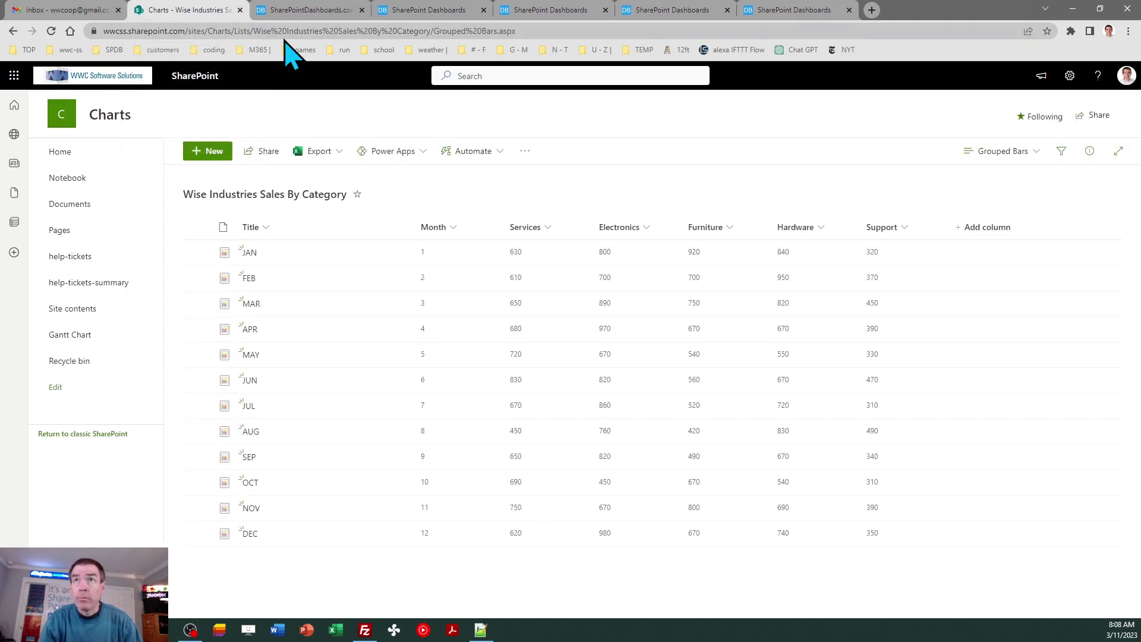
left_click(538, 31)
key("ctrl+c")
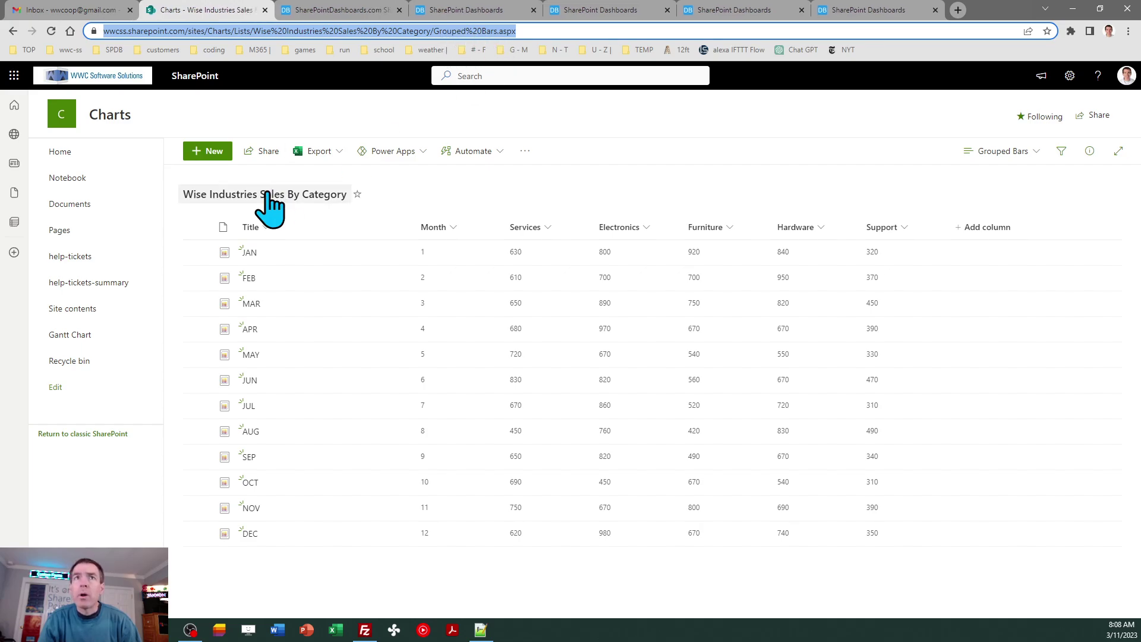
Step: Open the Charts site's home page for editing and add a Quick links web part below the existing chart links
left_click(64, 152)
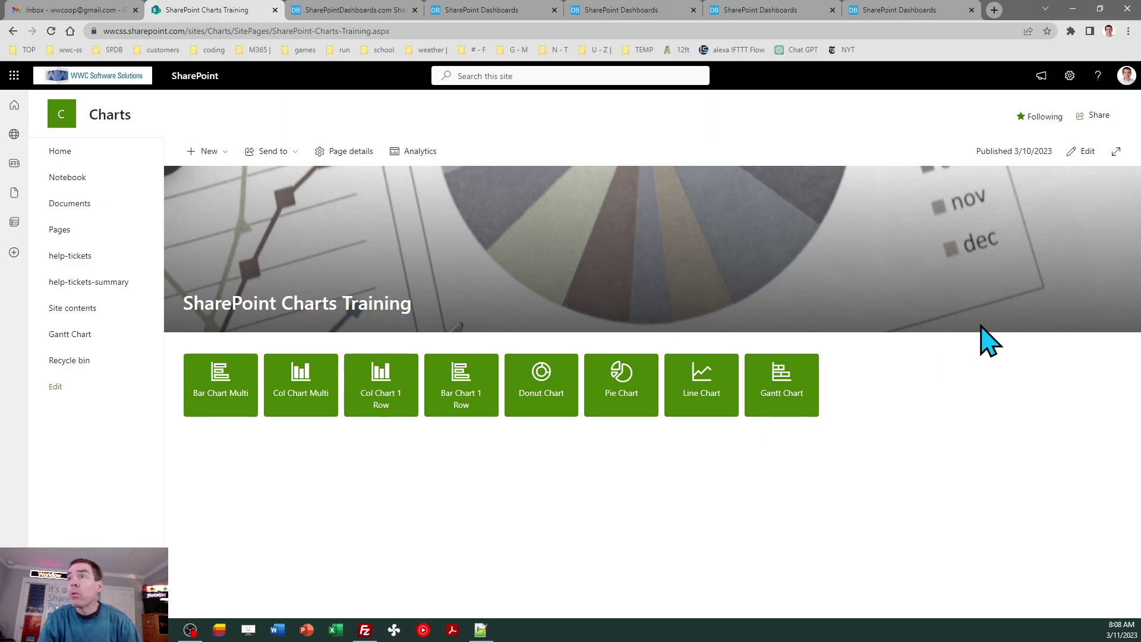
left_click(1083, 152)
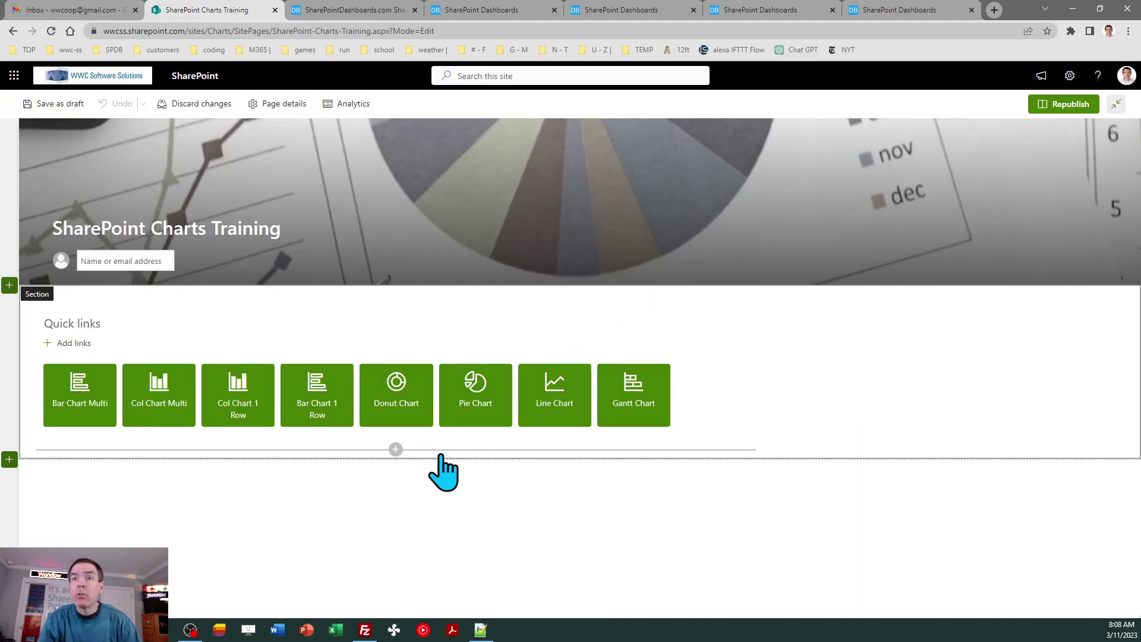
left_click(396, 450)
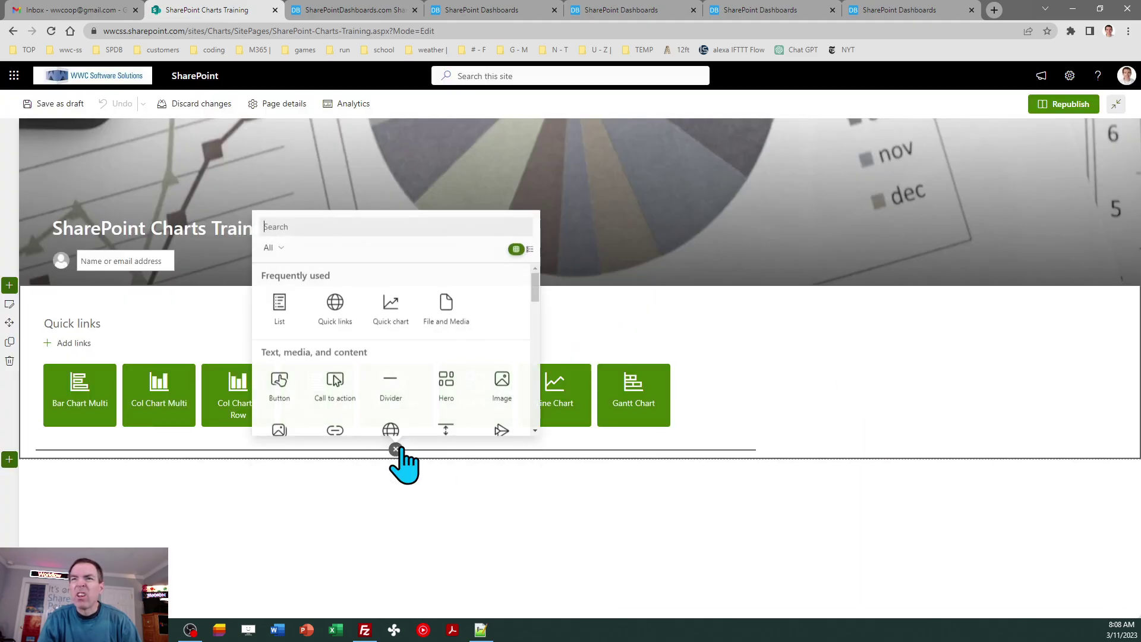
left_click(333, 299)
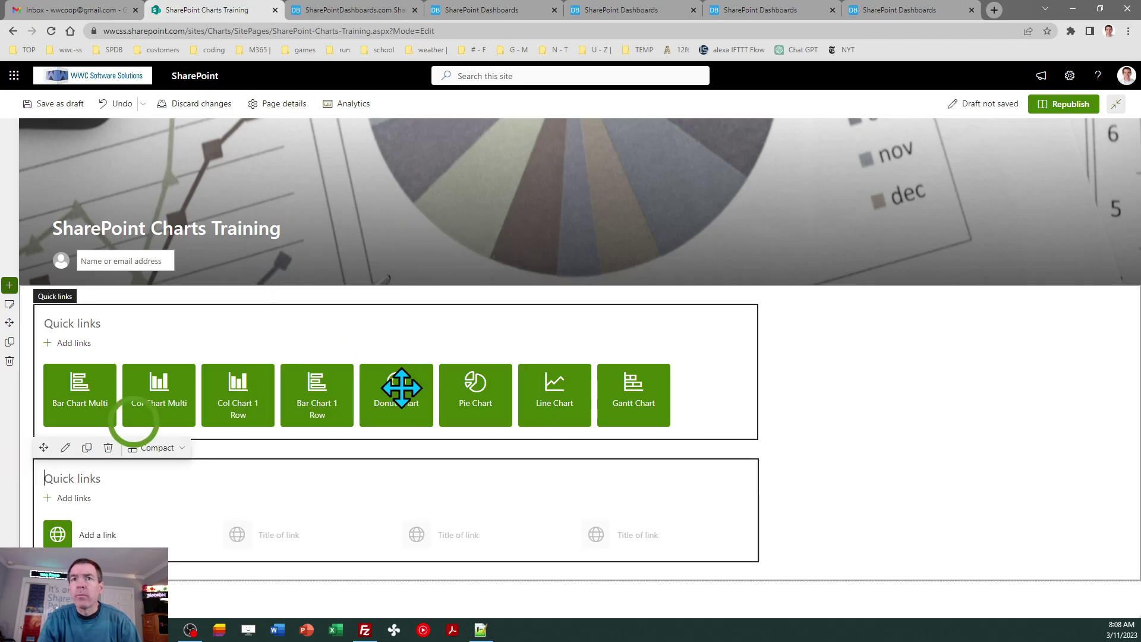
Step: Set the new Quick links web part to the Tiles layout with Large icons
left_click(65, 449)
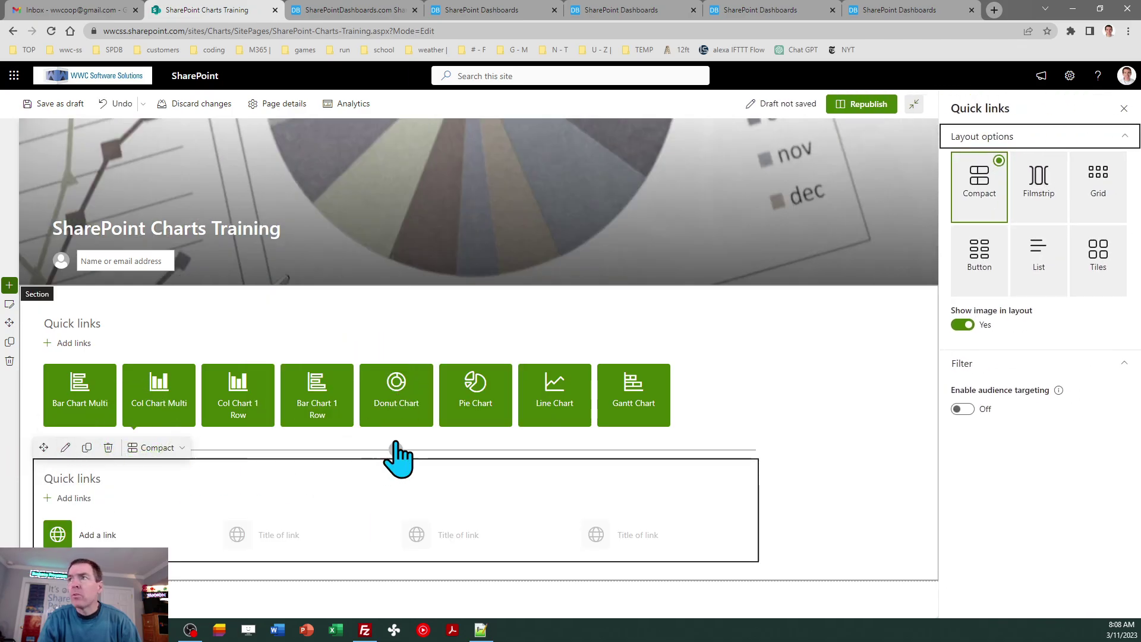
left_click(1109, 250)
left_click(976, 372)
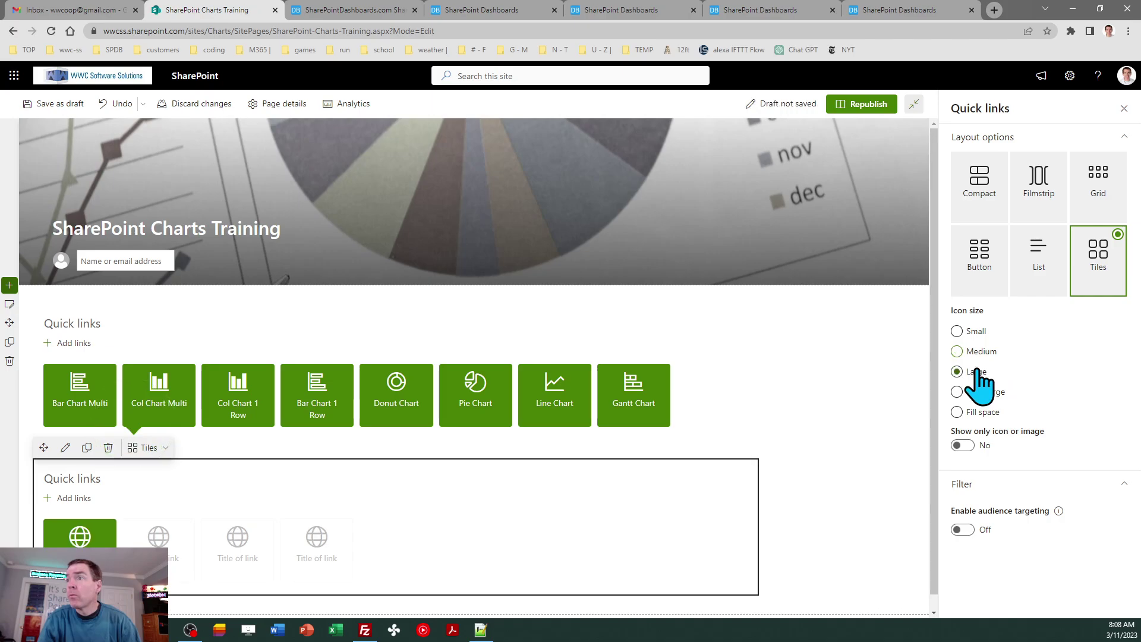
left_click(1123, 108)
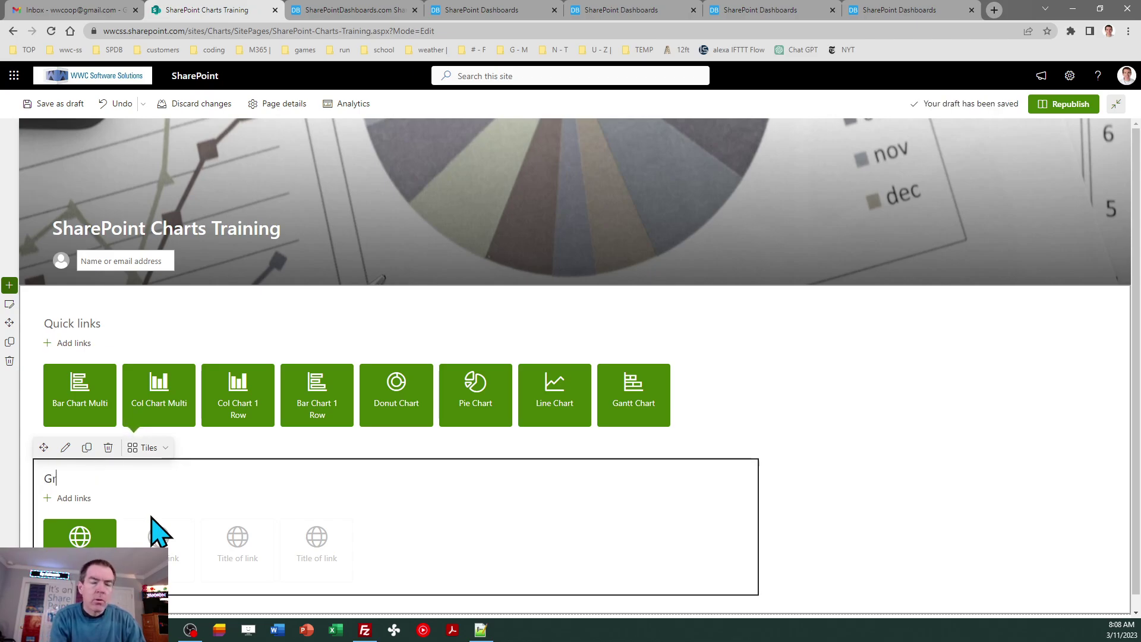
Step: Title the new Quick links web part "Grouped Bars and Grouped Cols"
type("Grouped")
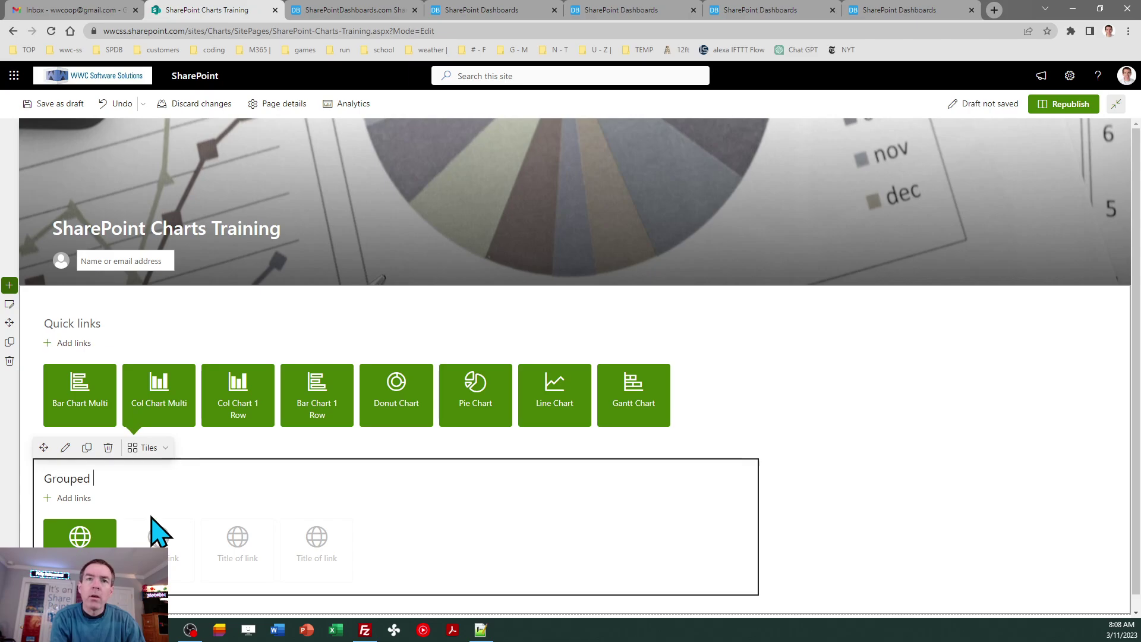
type(" Bars")
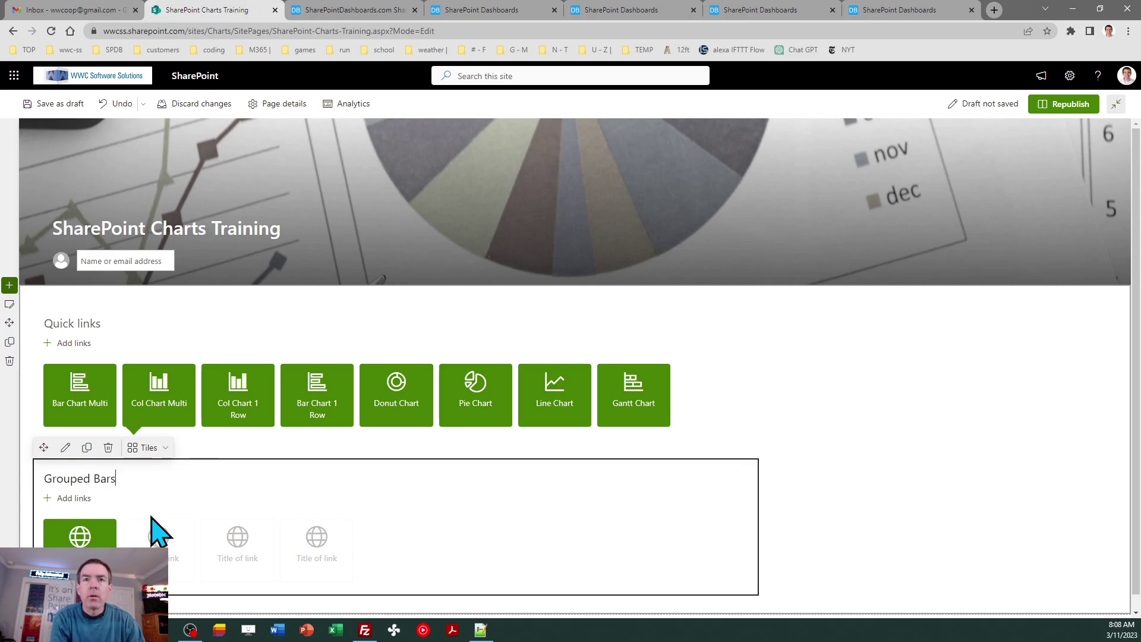
type(" and G")
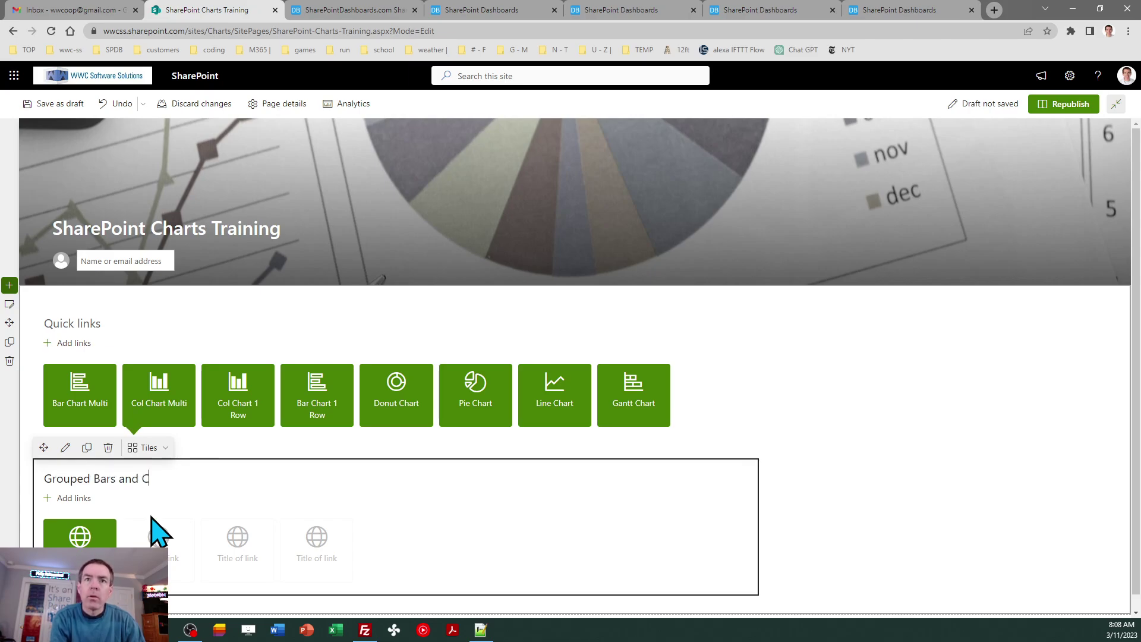
type("rop")
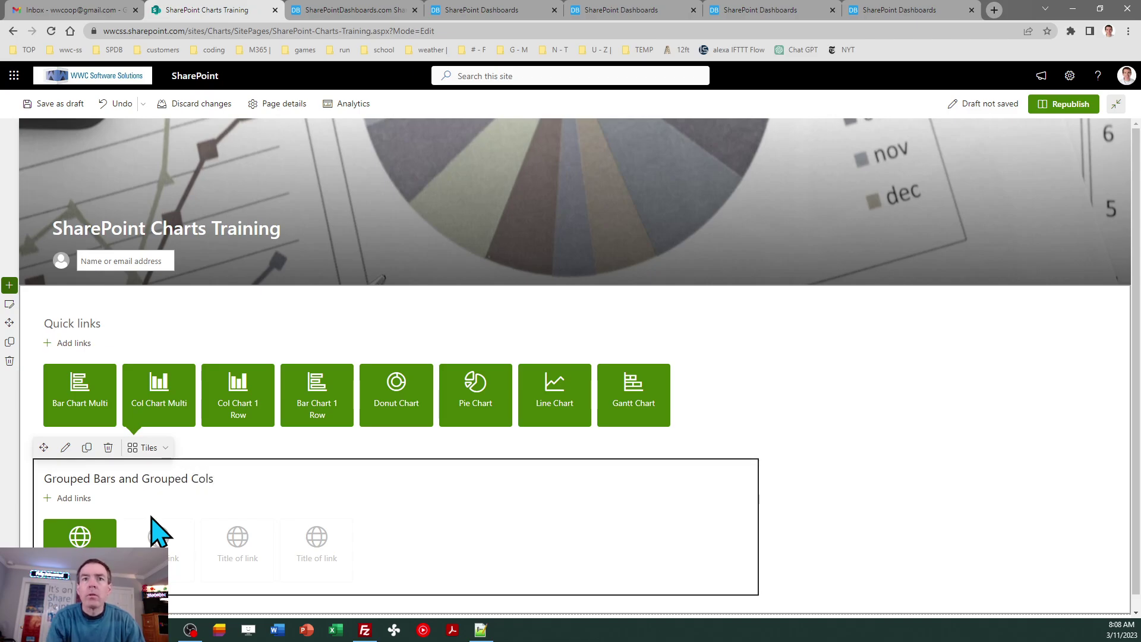
Step: Add a link to the new web part using the copied Grouped Bars.aspx view address
left_click(80, 535)
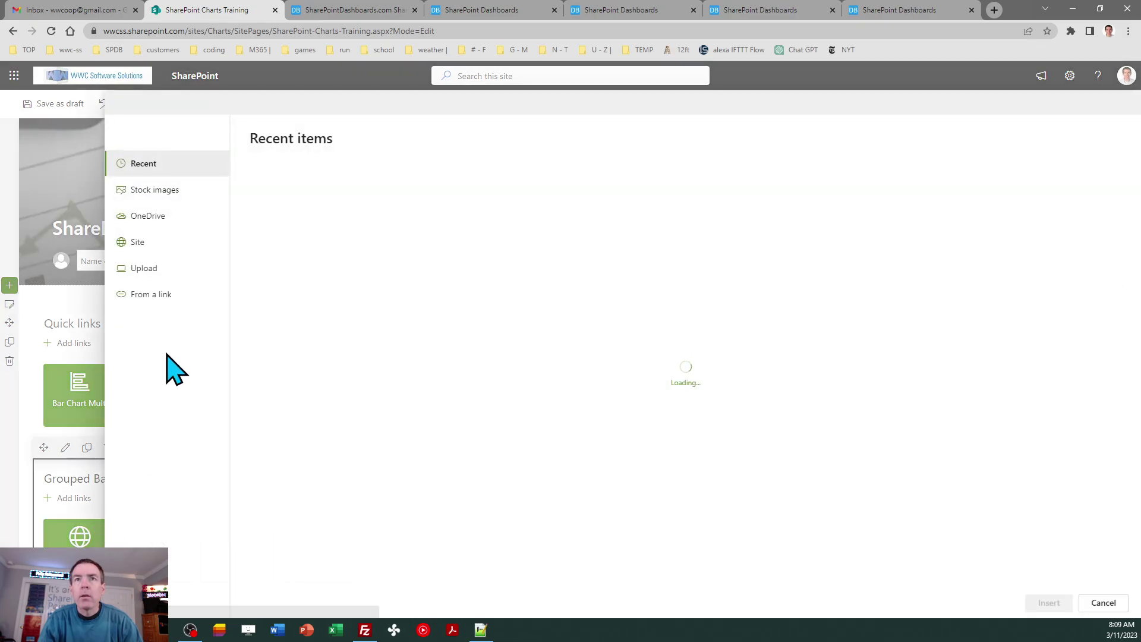
left_click(151, 296)
key("ctrl+v")
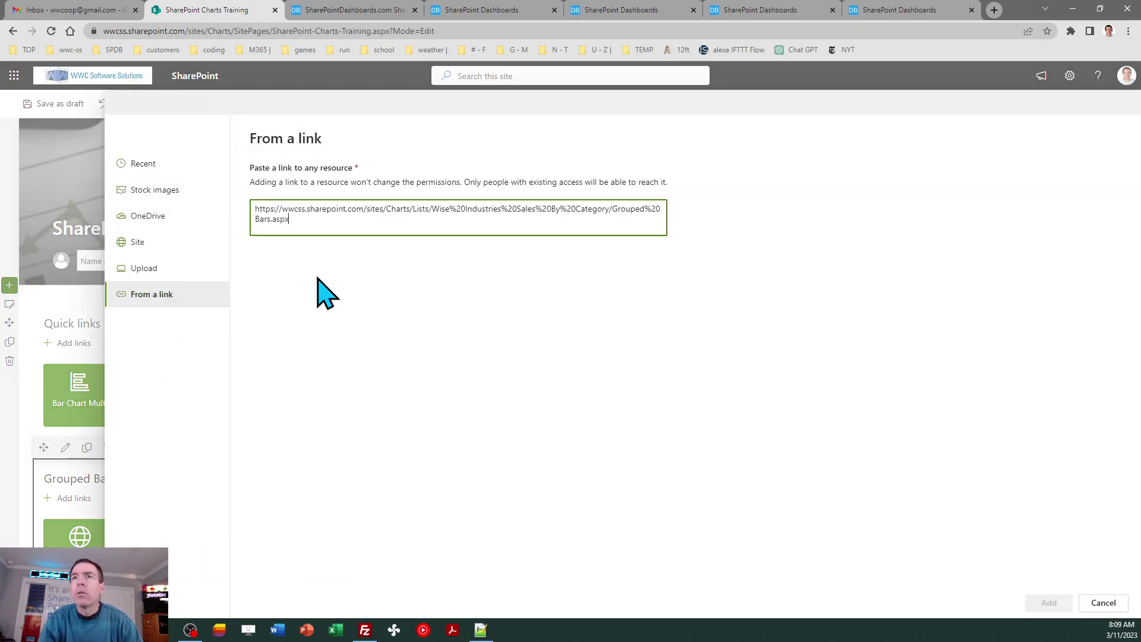
left_click(1046, 604)
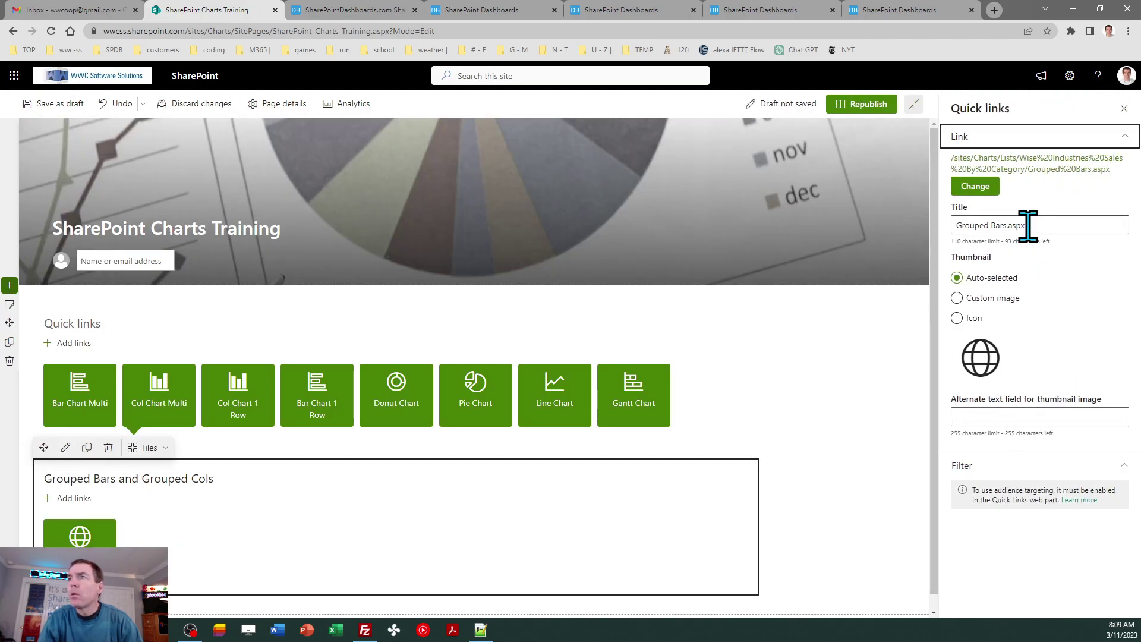
Step: Retitle the new link "Grouped Bars" and give it the barcharthorizontal icon, found by searching the icons for "chart"
left_click(1029, 225)
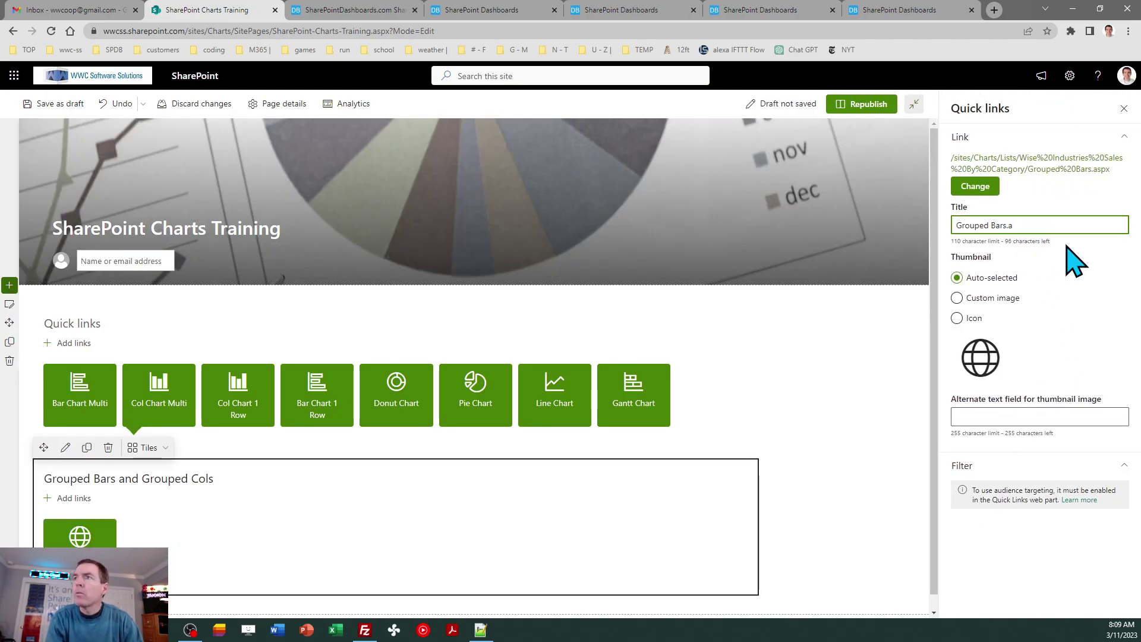
left_click(958, 318)
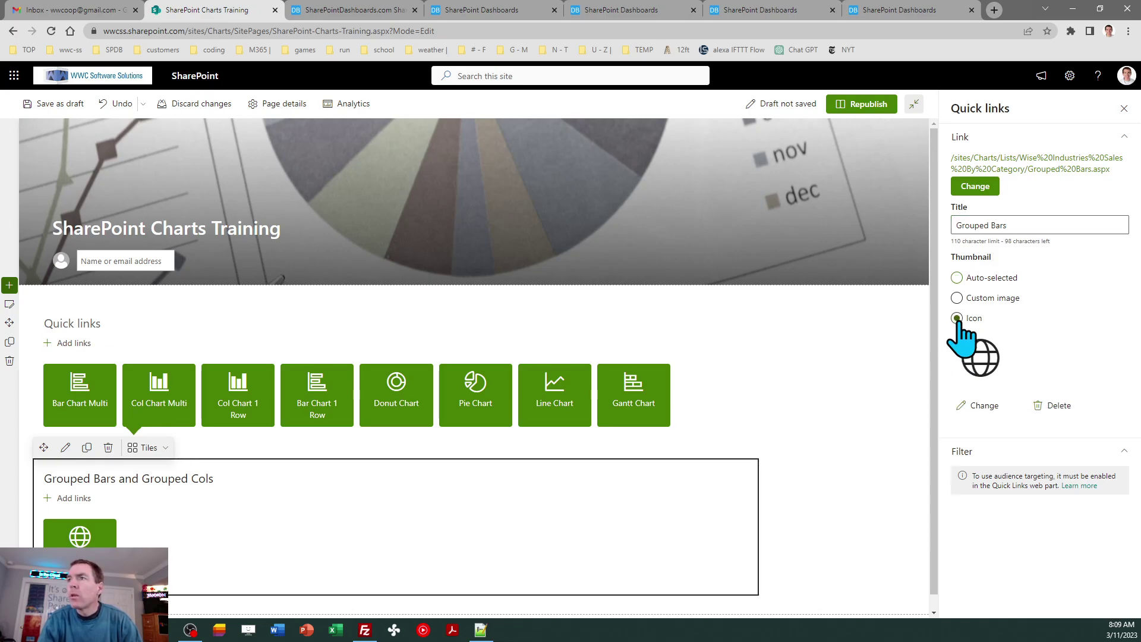
left_click(984, 406)
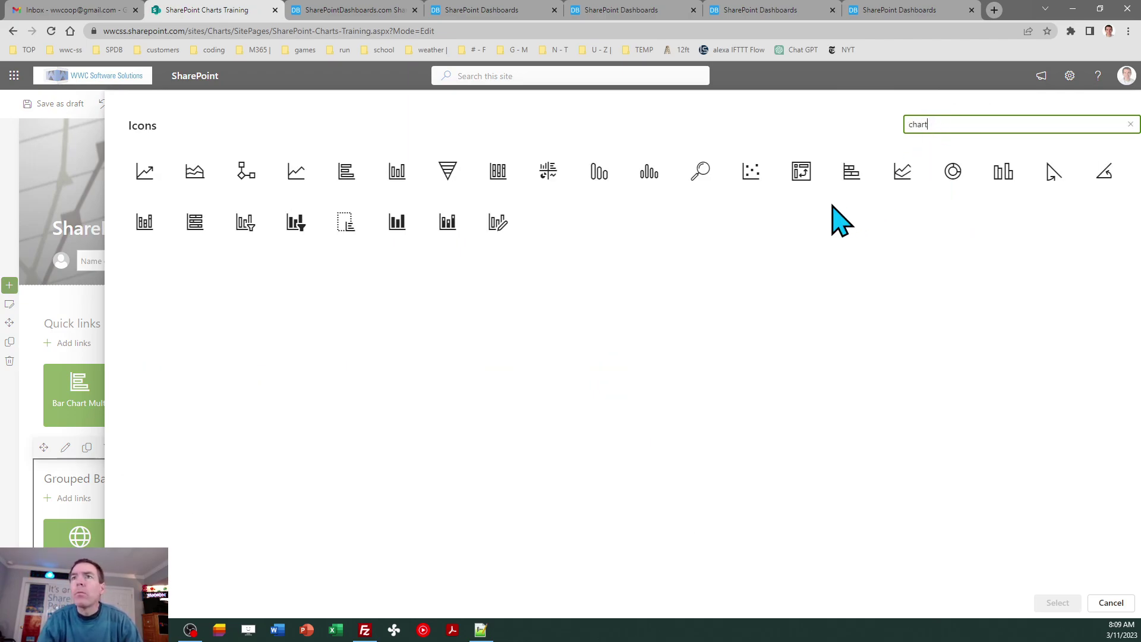
left_click(854, 185)
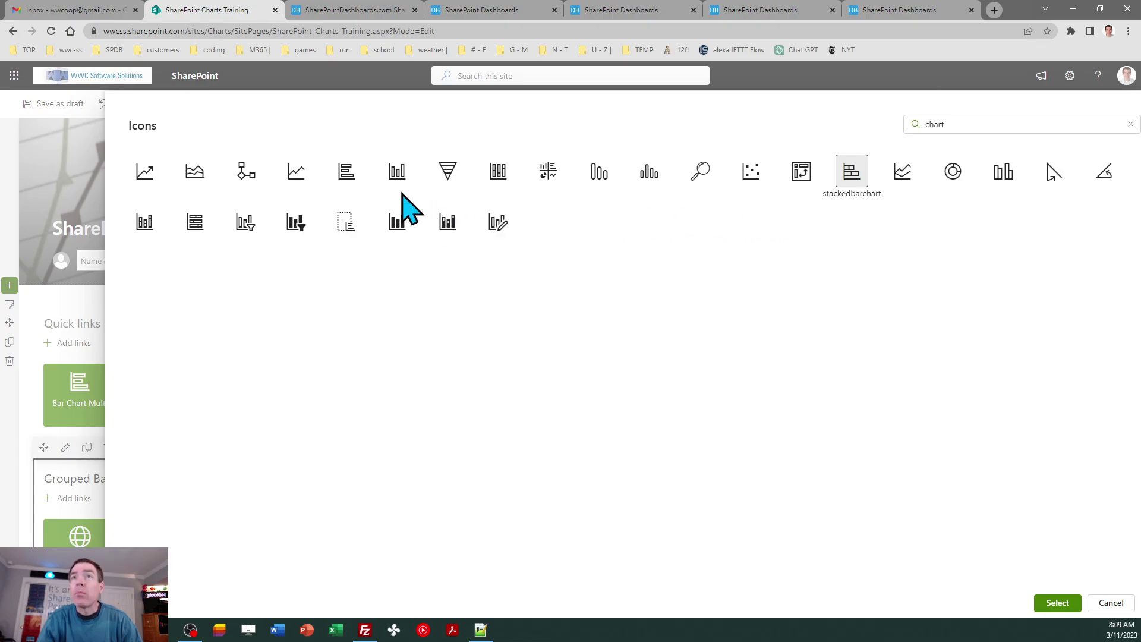
left_click(347, 183)
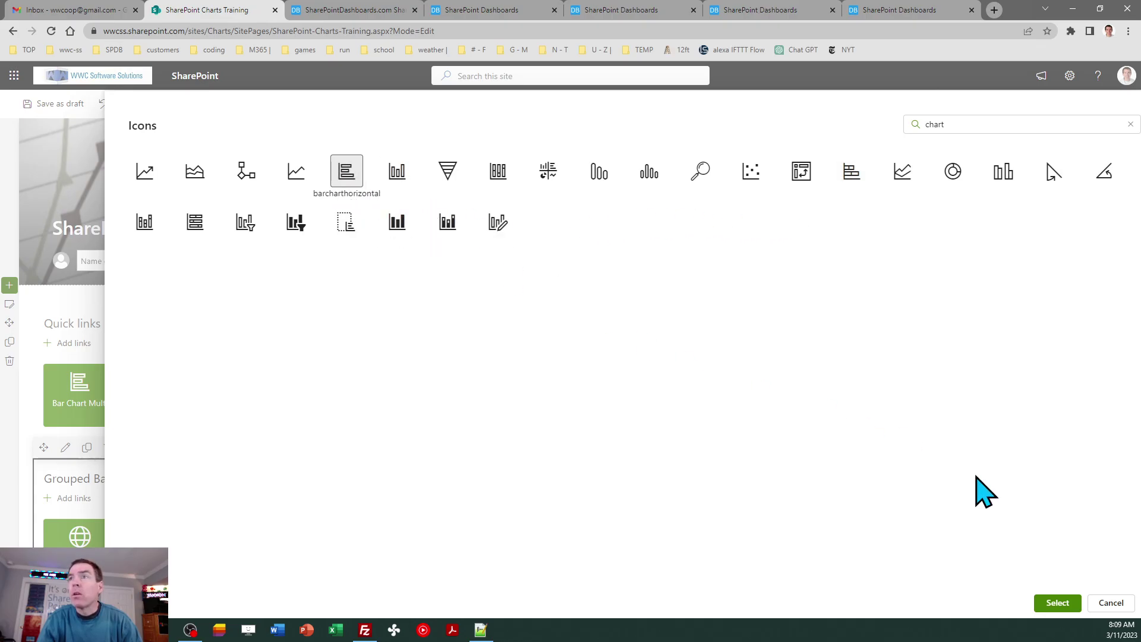
left_click(1061, 605)
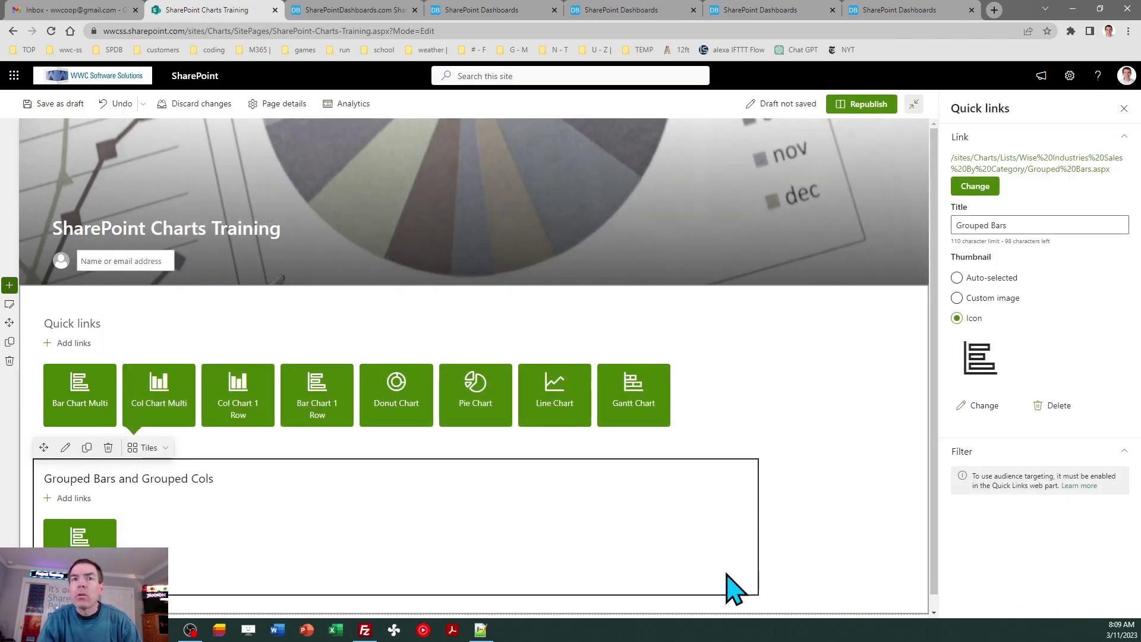
left_click(1124, 110)
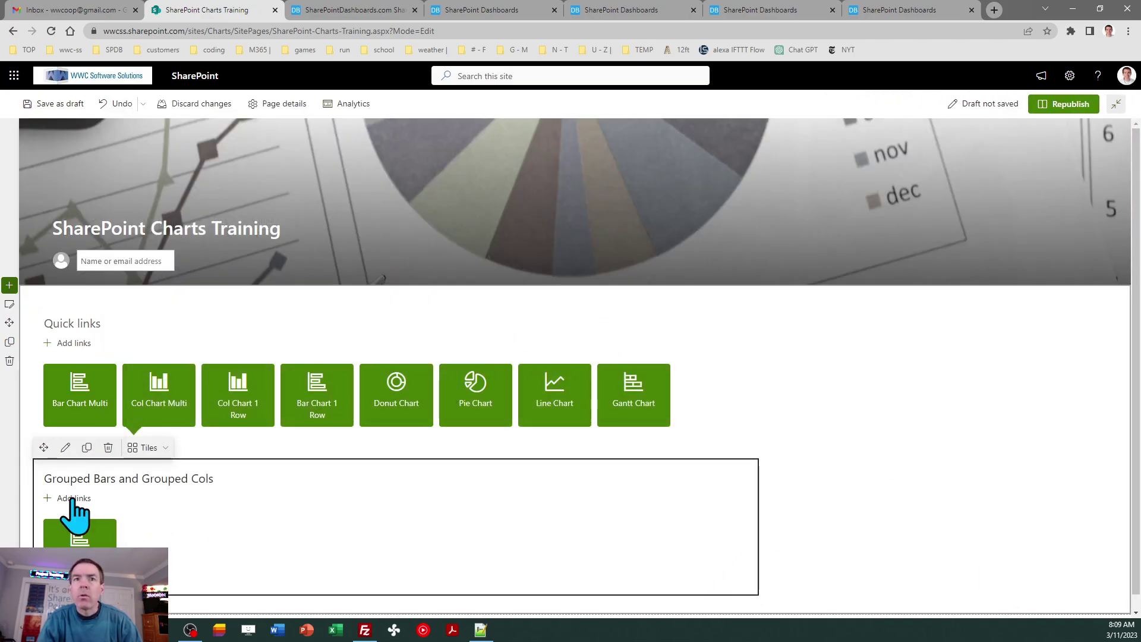
Step: Add a second link with the copied address changed to end in Grouped%20Cols.aspx, and title it "Grouped Cols"
left_click(73, 500)
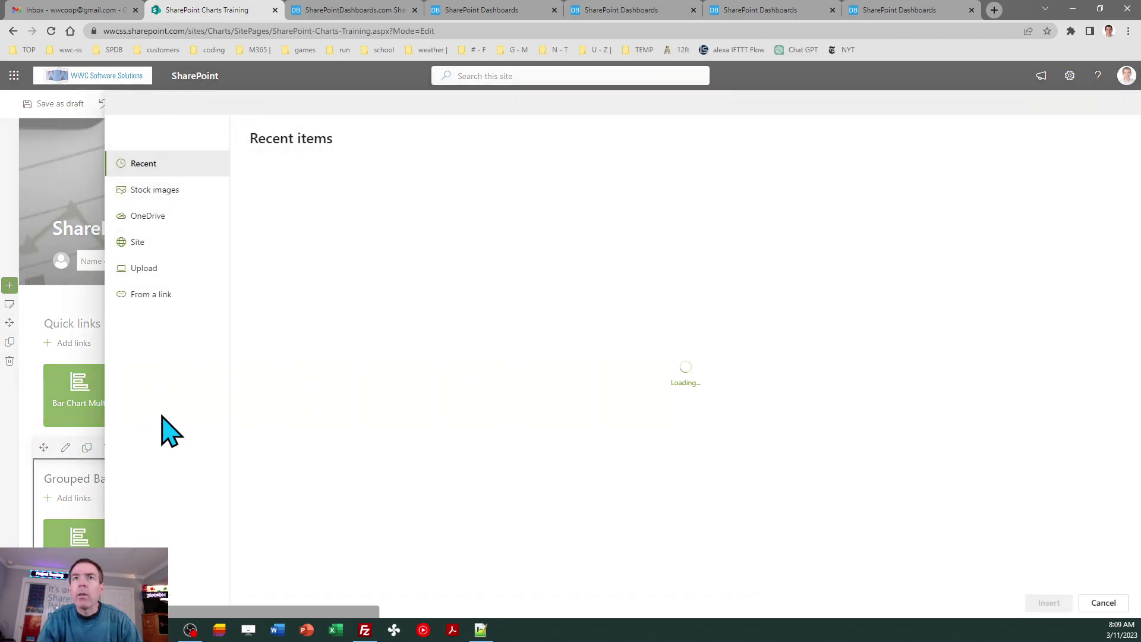
left_click(160, 294)
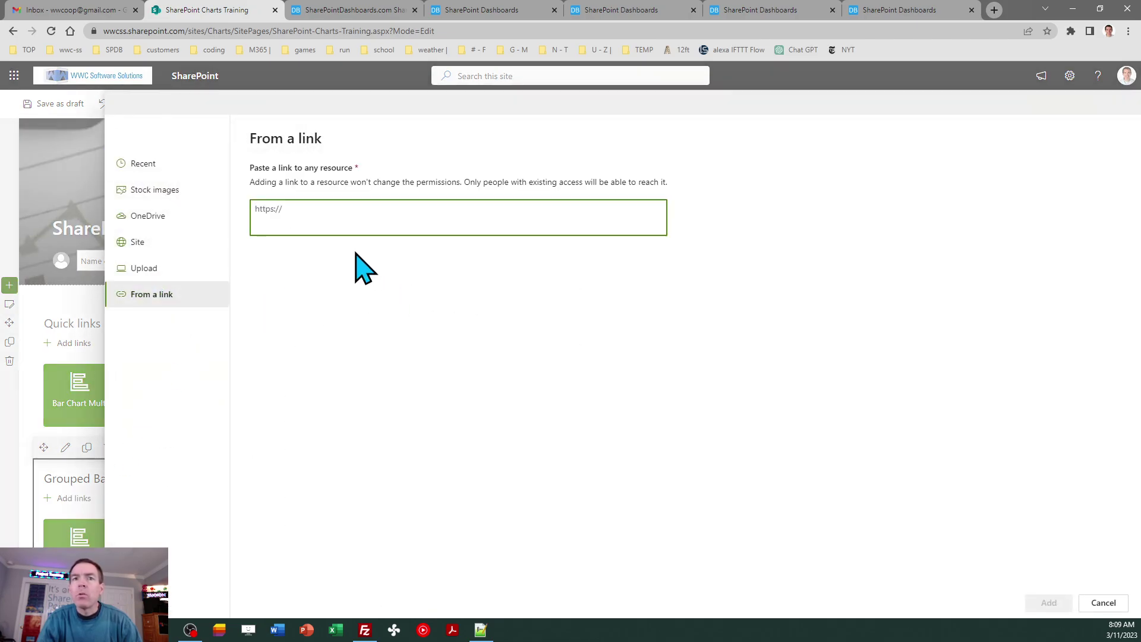
type("https://wwcss.sharepoint.com/sites/Charts/Lists/Wise%20Industries%20Sales%20By%20Category/Grouped%20Bars.aspx")
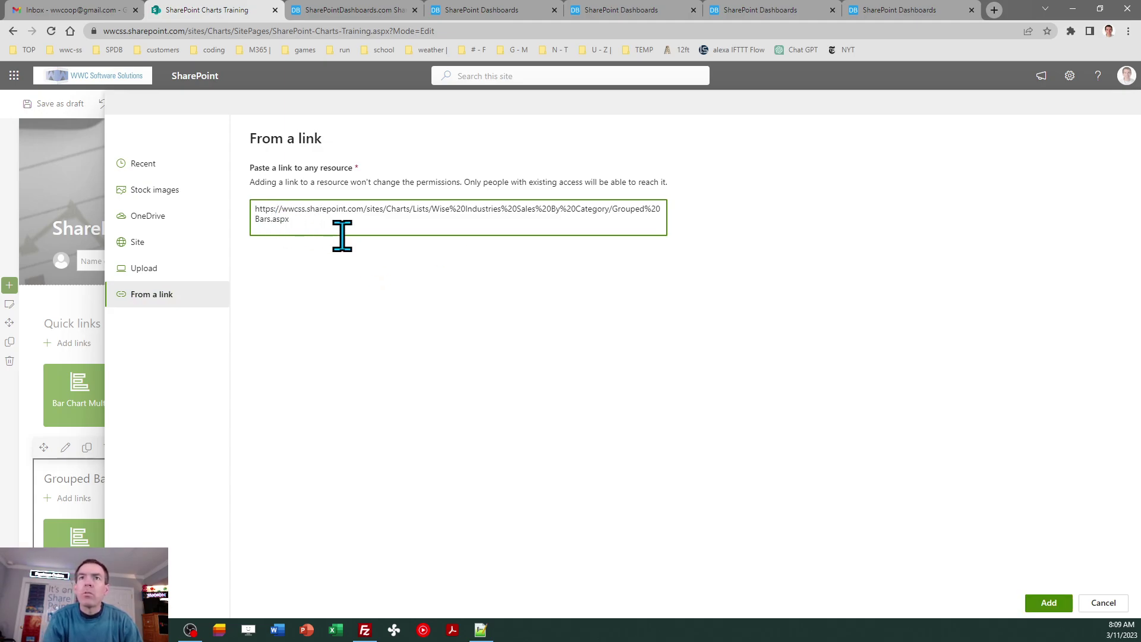
key("BackSpace")
key("BackSpace")
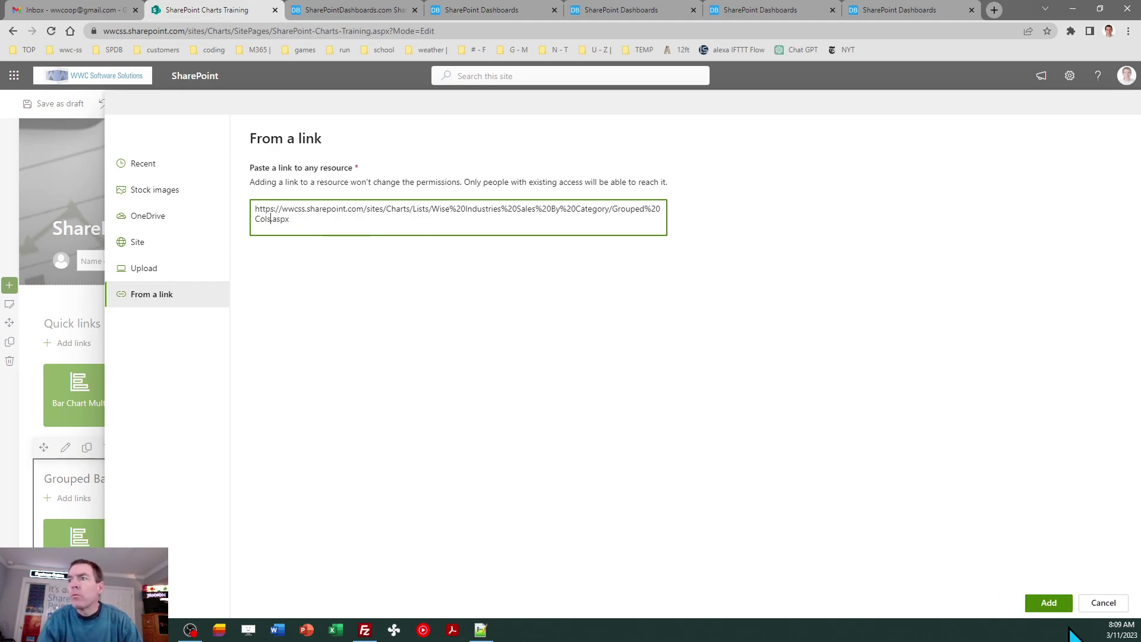
left_click(1047, 604)
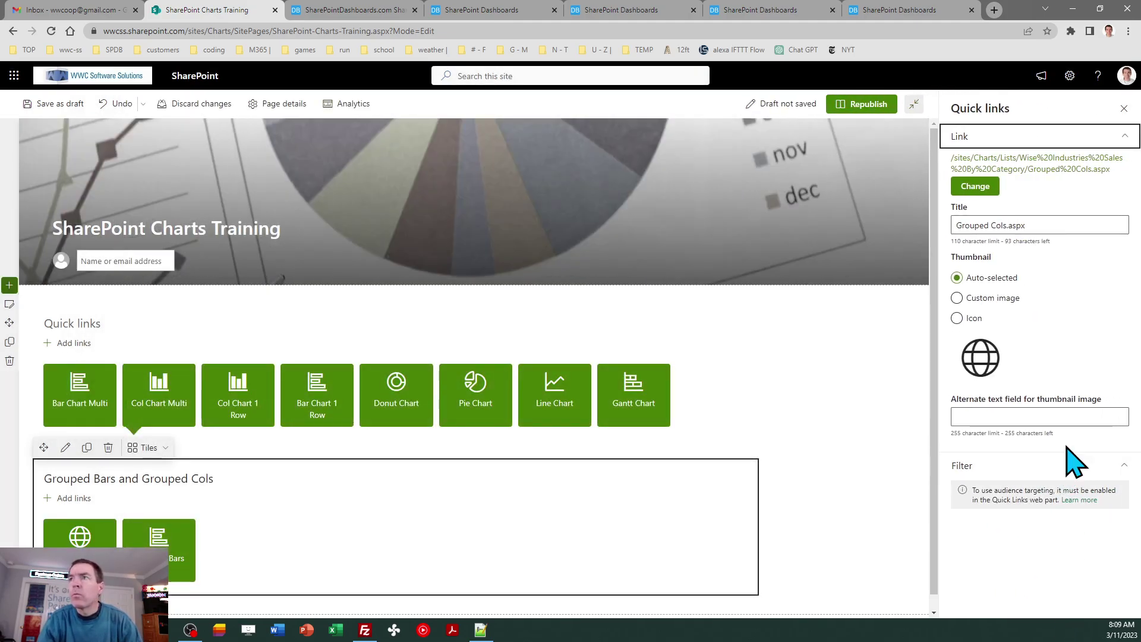
left_click(1035, 226)
key("BackSpace")
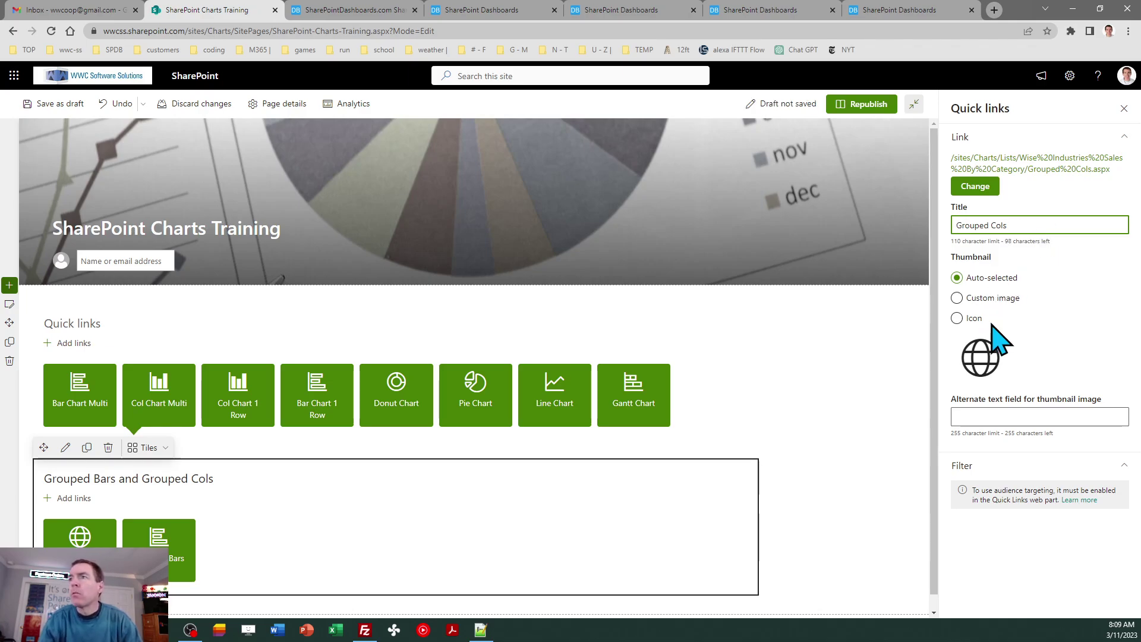
Step: Give the Grouped Cols link the barchartvertical icon, found by searching the icons for "chart"
left_click(956, 318)
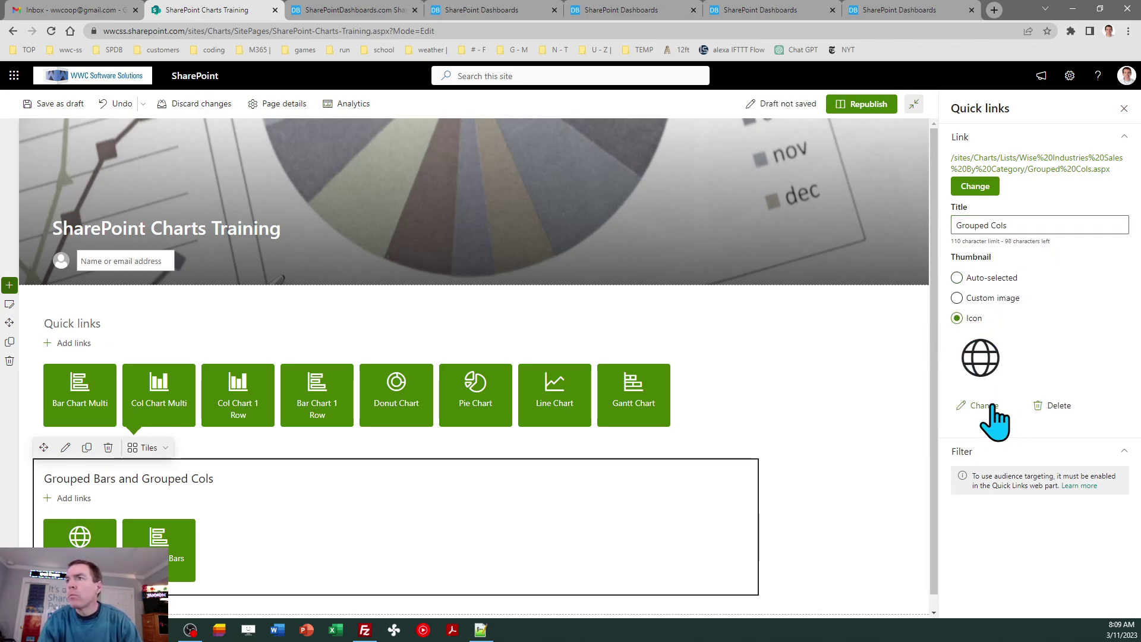
left_click(990, 407)
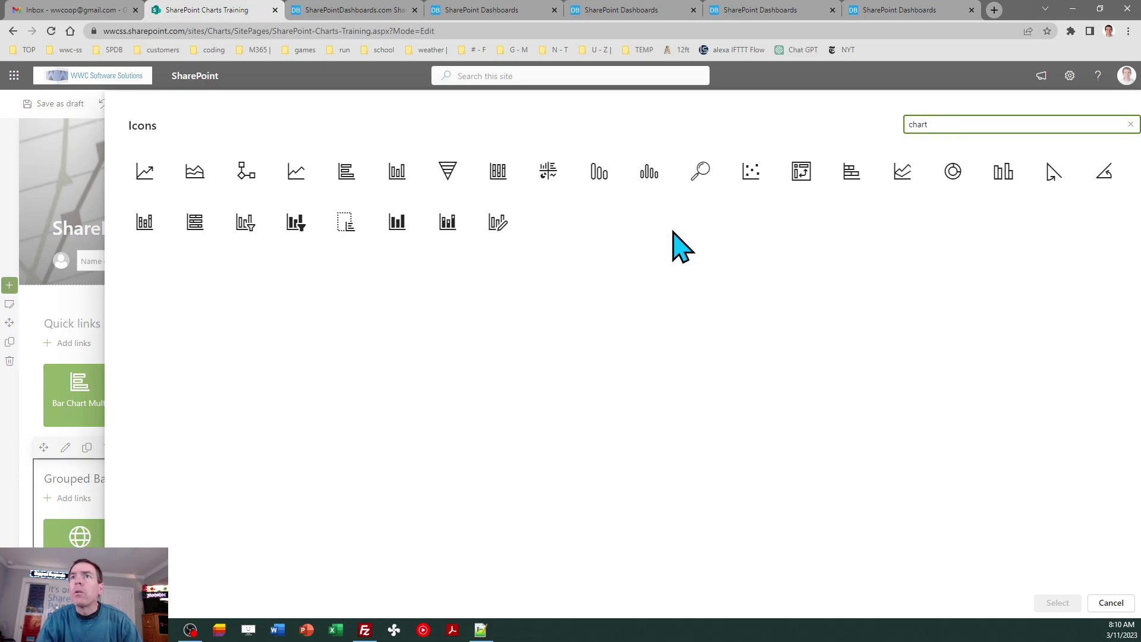
left_click(397, 172)
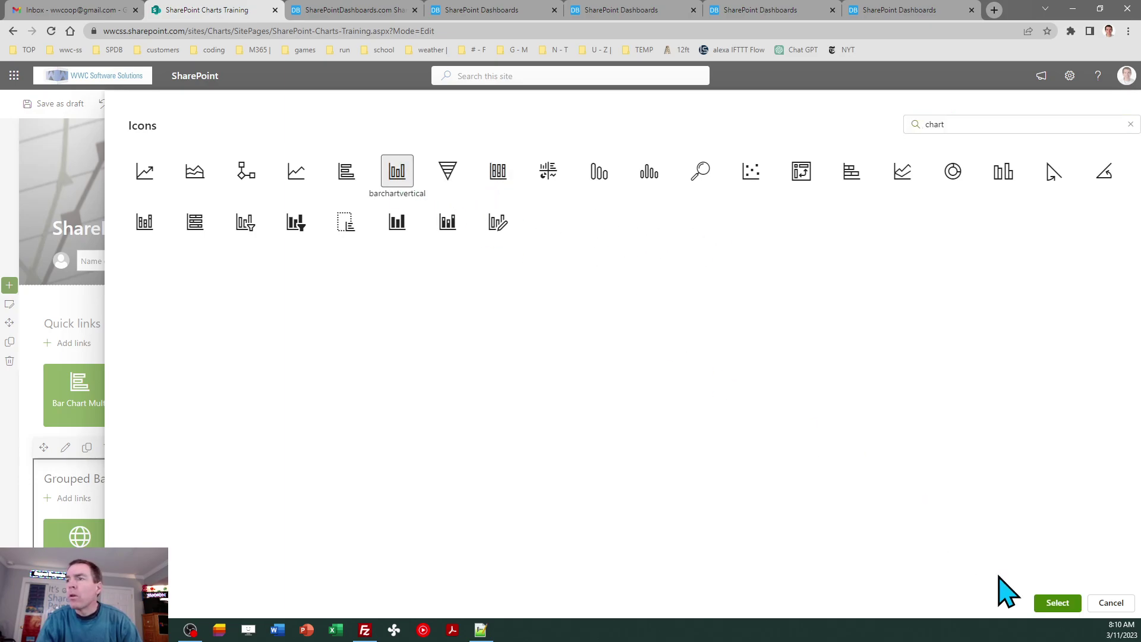
left_click(1057, 604)
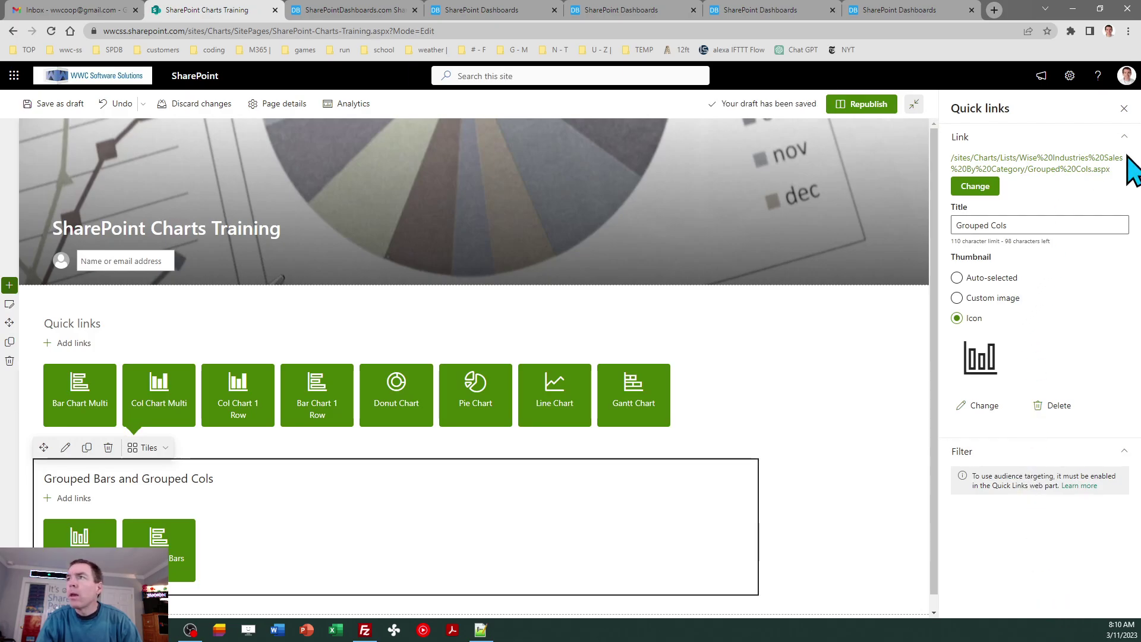
left_click(1124, 108)
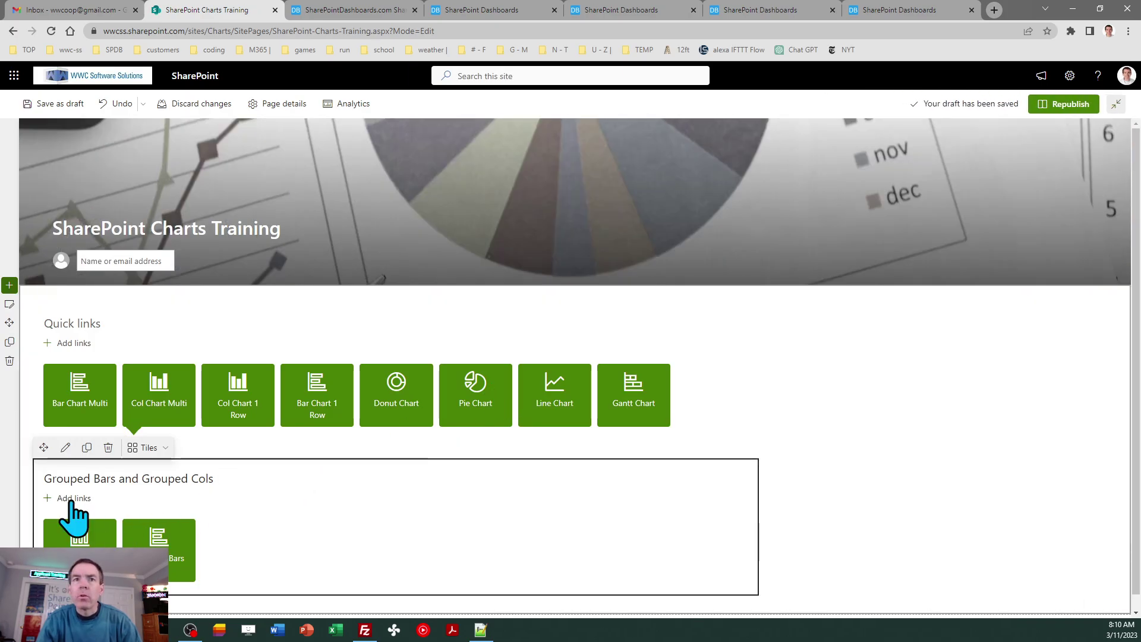
Step: Add a third link with the copied view address changed to end in Stacked%20Bars.aspx, and title it "Stacked Bars"
left_click(73, 499)
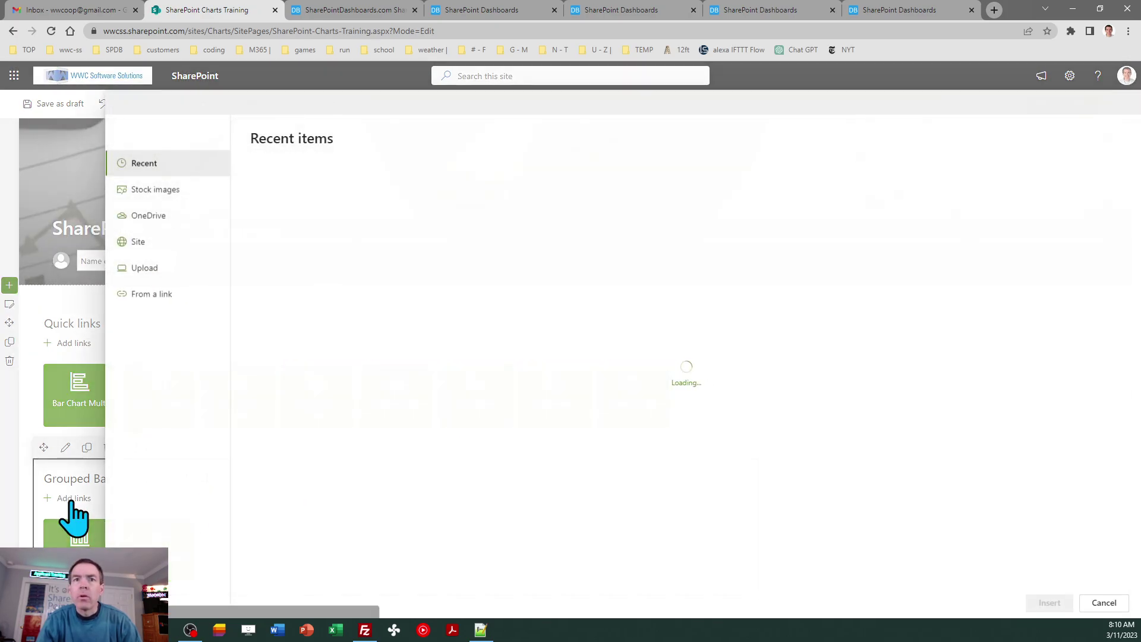
left_click(167, 297)
type("https://wwcss.sharepoint.com/sites/Charts/Lists/Wise%20Industries%20Sales%20By%20Category/Grouped%20Bars.aspx")
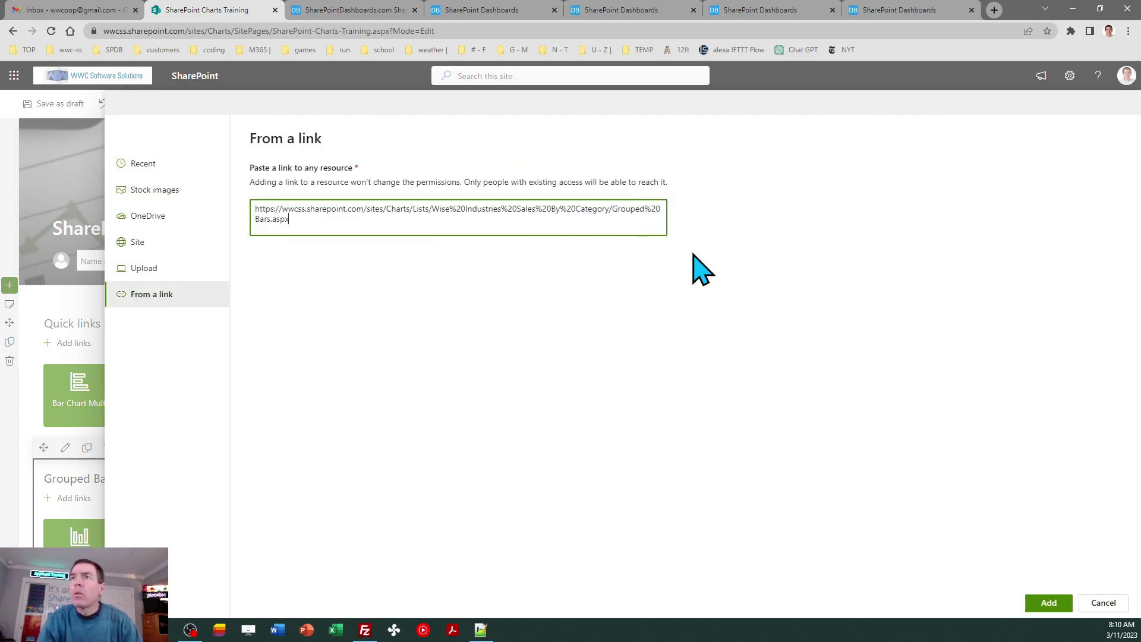
key("BackSpace")
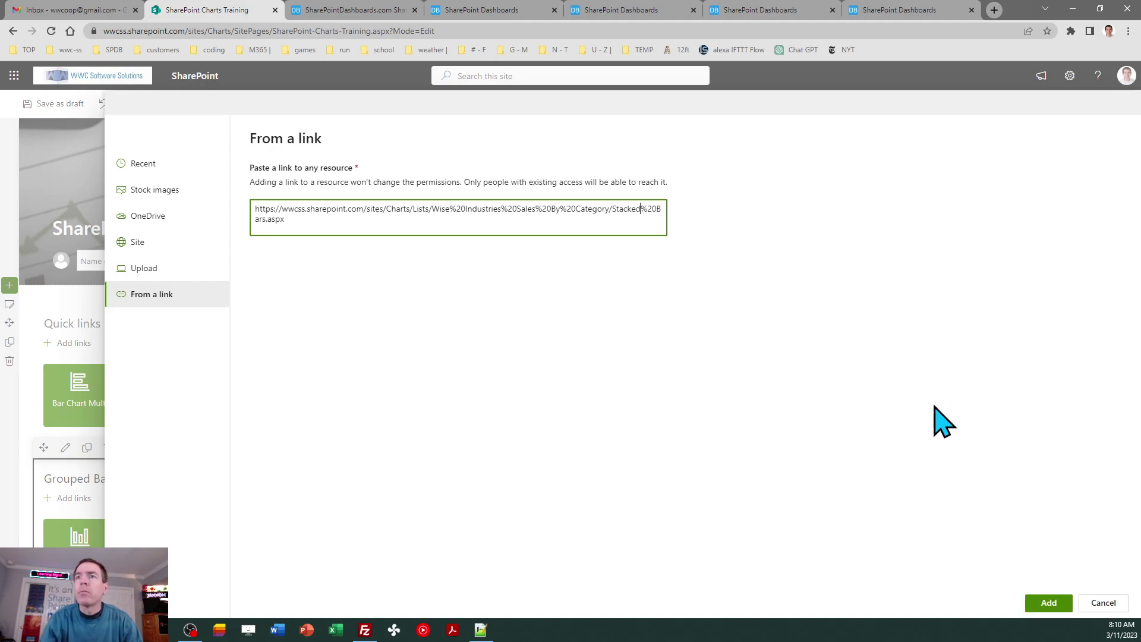
left_click(1049, 603)
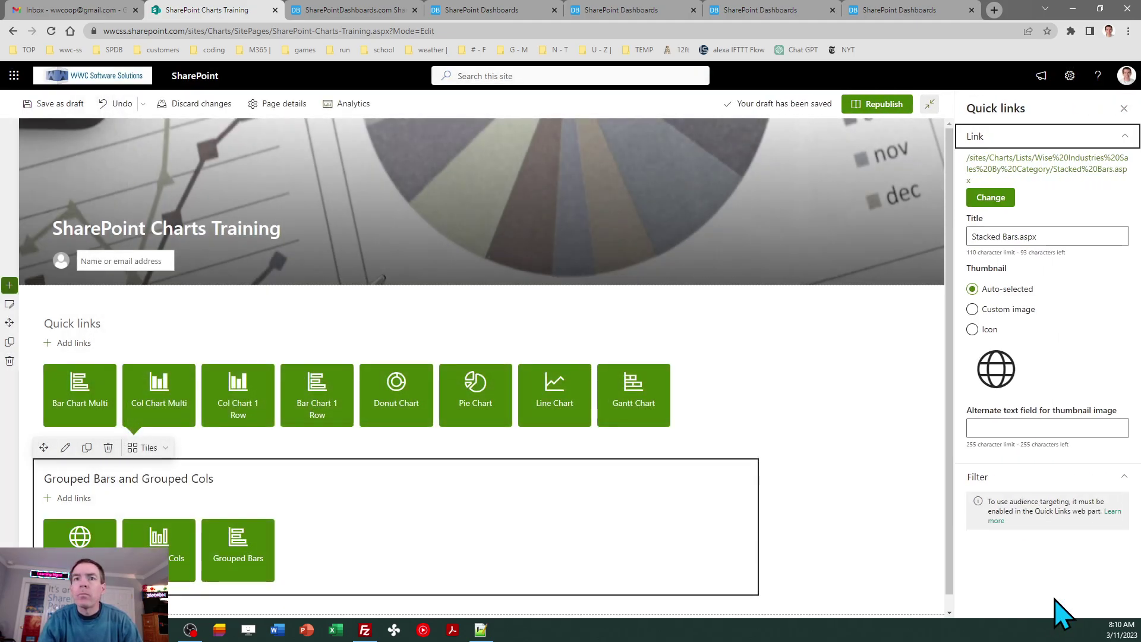
left_click(1044, 225)
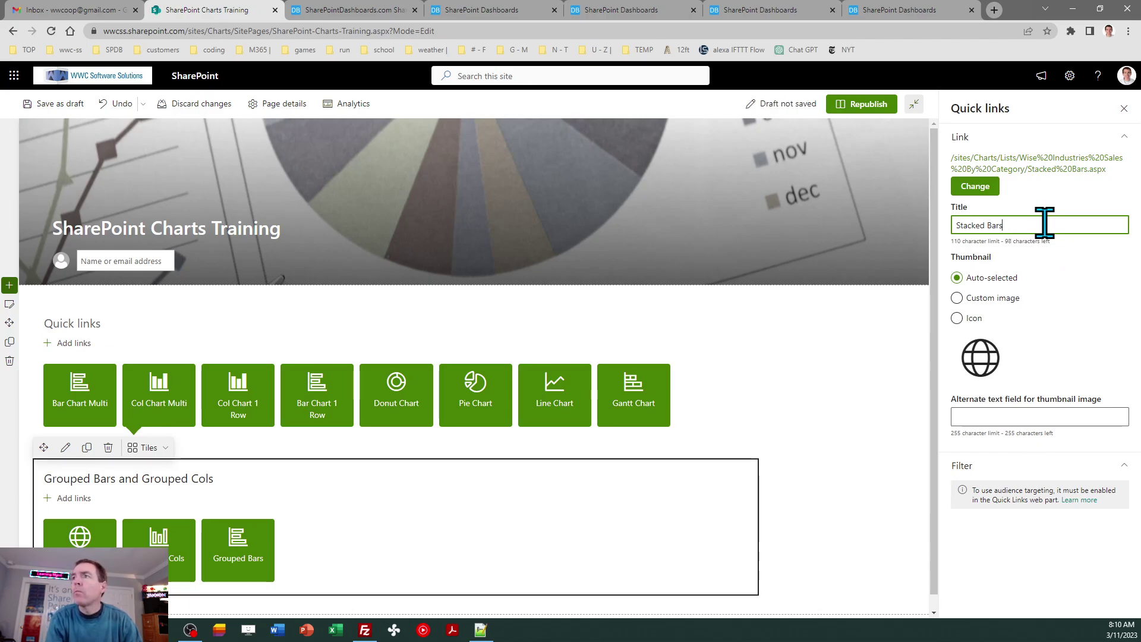
Step: Set the Stacked Bars link's thumbnail to the stackedbarchart icon, found by searching the icons for "chart"
left_click(958, 318)
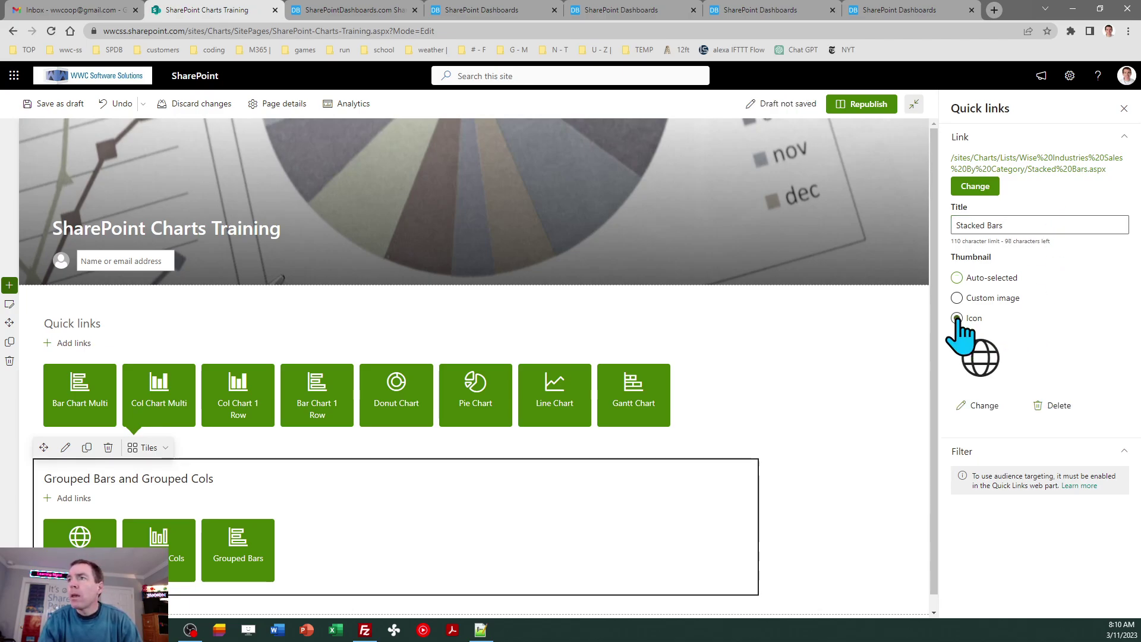
left_click(986, 410)
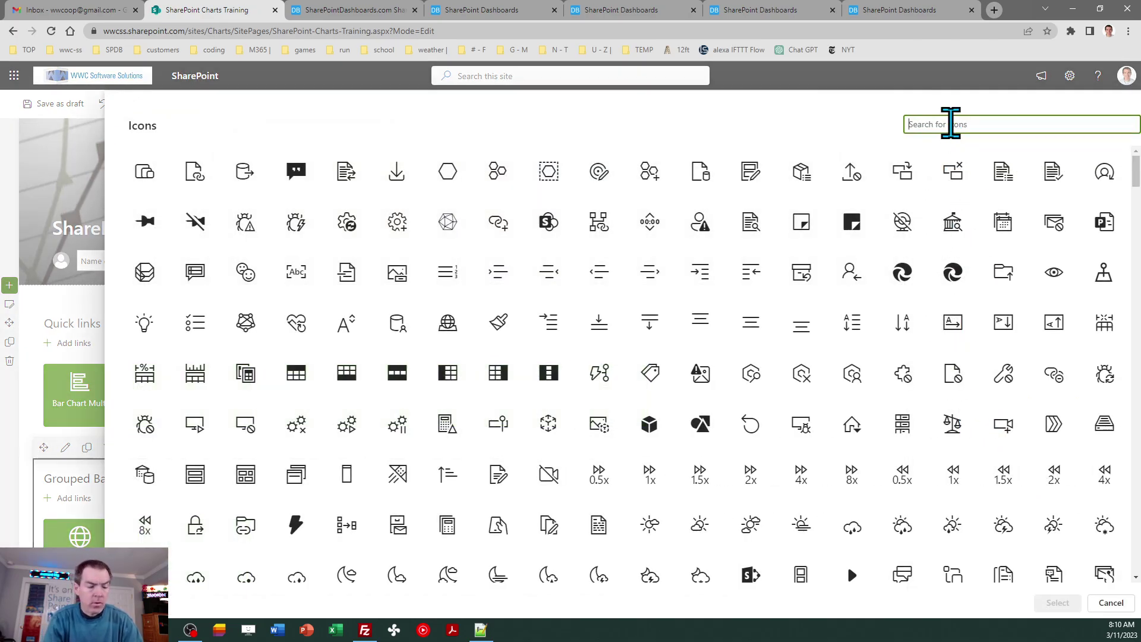
type("chart")
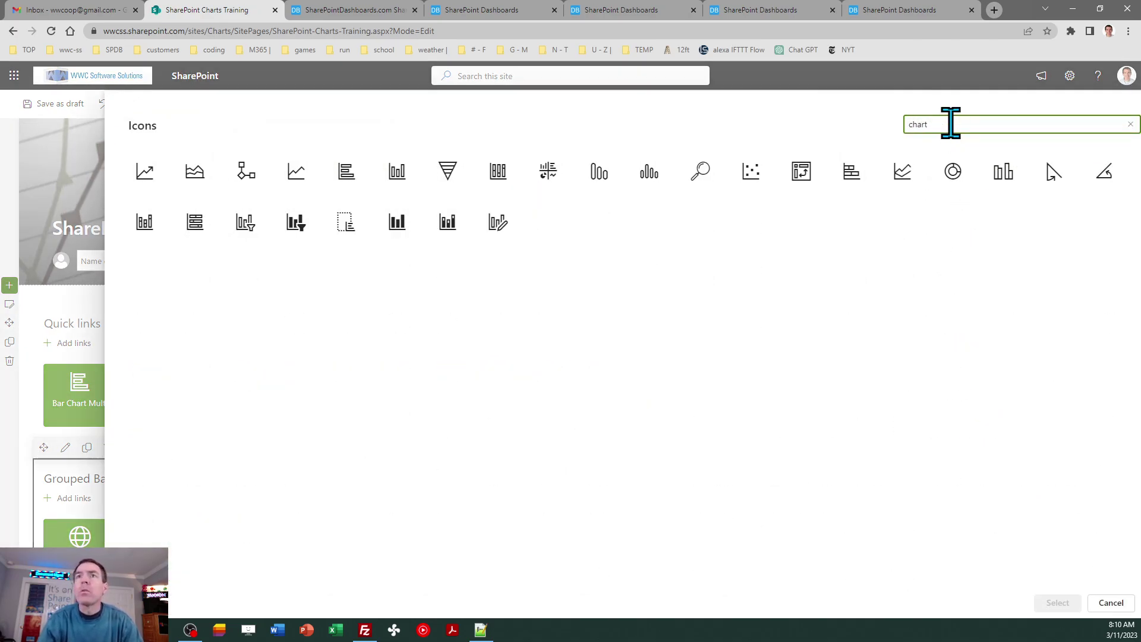
left_click(847, 171)
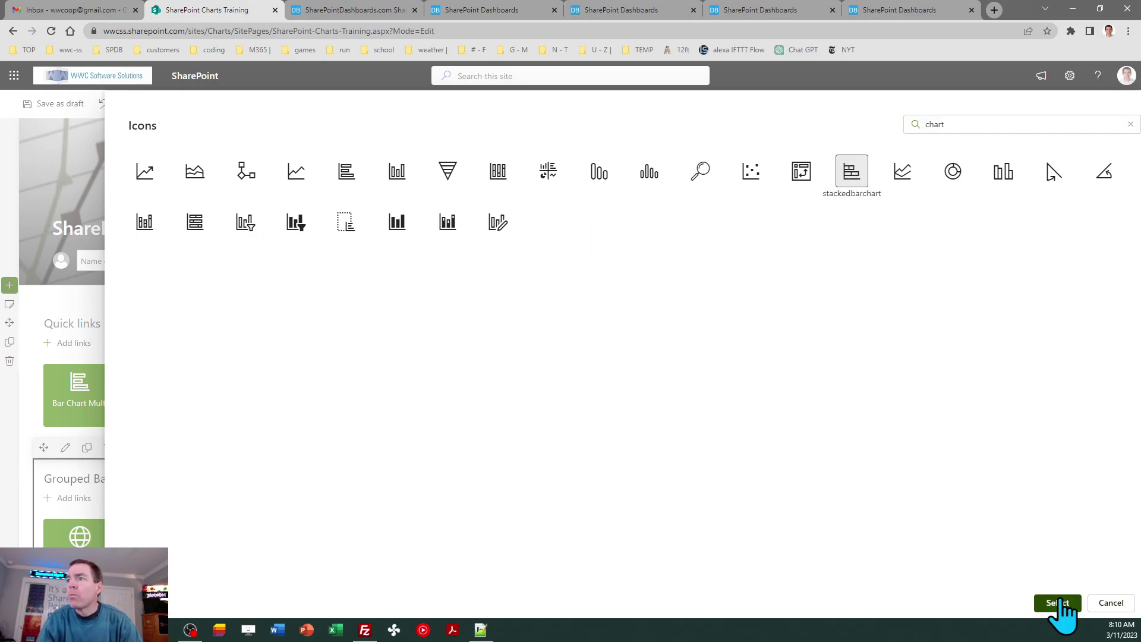
left_click(1057, 603)
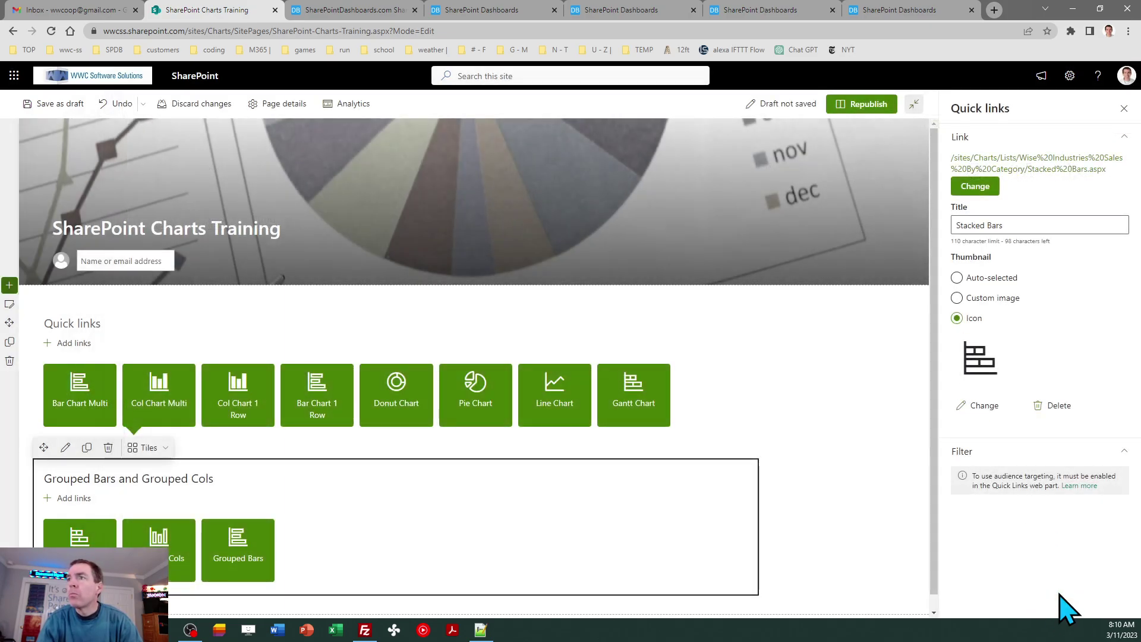
left_click(1124, 108)
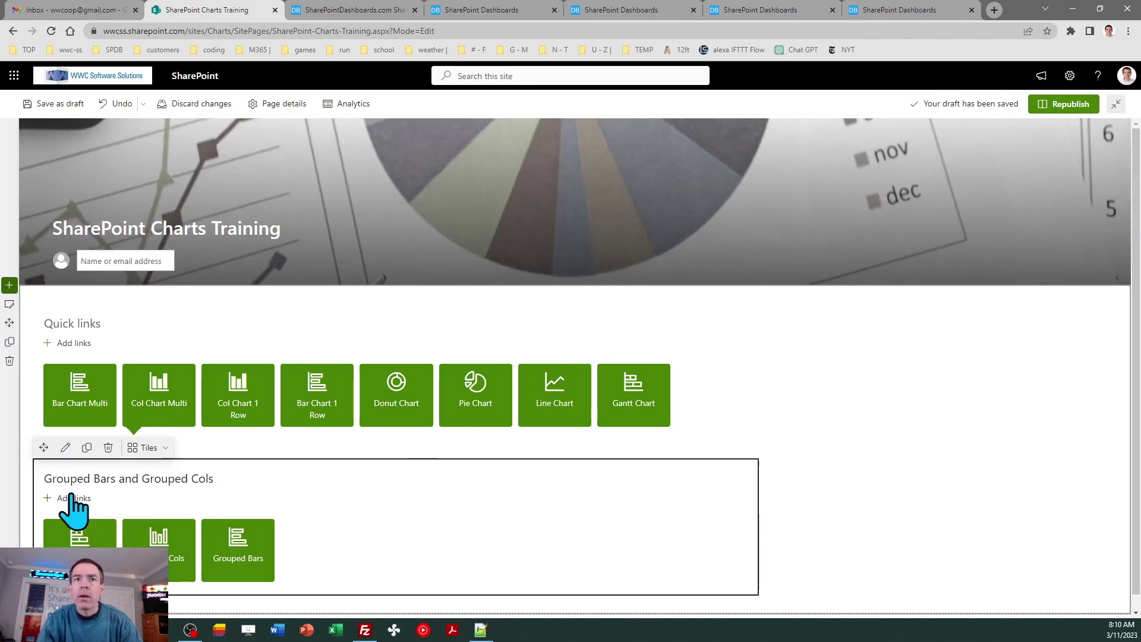
Step: Add a fourth link with the copied view address changed to end in Stacked%20Cols.aspx, and title it "Stacked Cols"
left_click(71, 497)
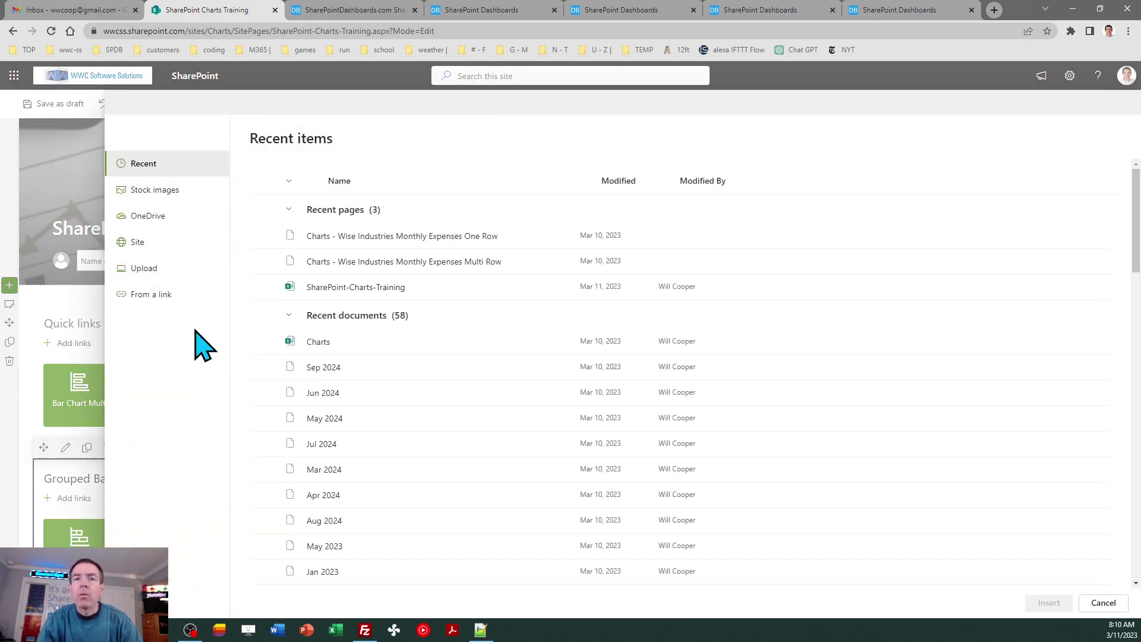
left_click(151, 294)
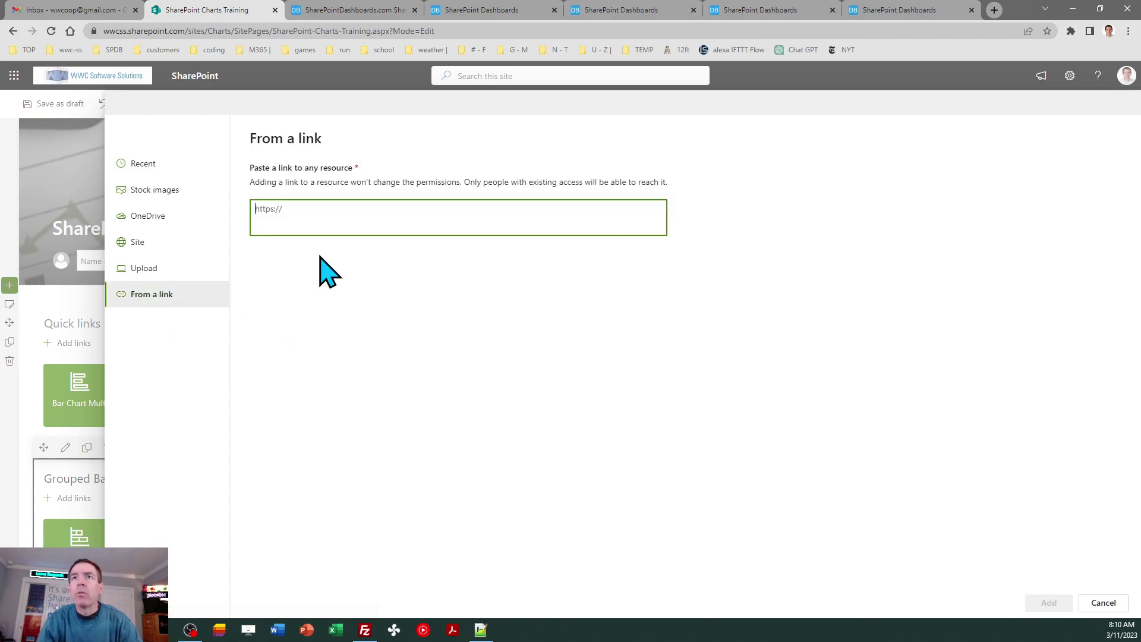
type("https://wwcss.sharepoint.com/sites/Charts/Lists/Wise%20Industries%20Sales%20By%20Category/Grouped%20Bars.aspx")
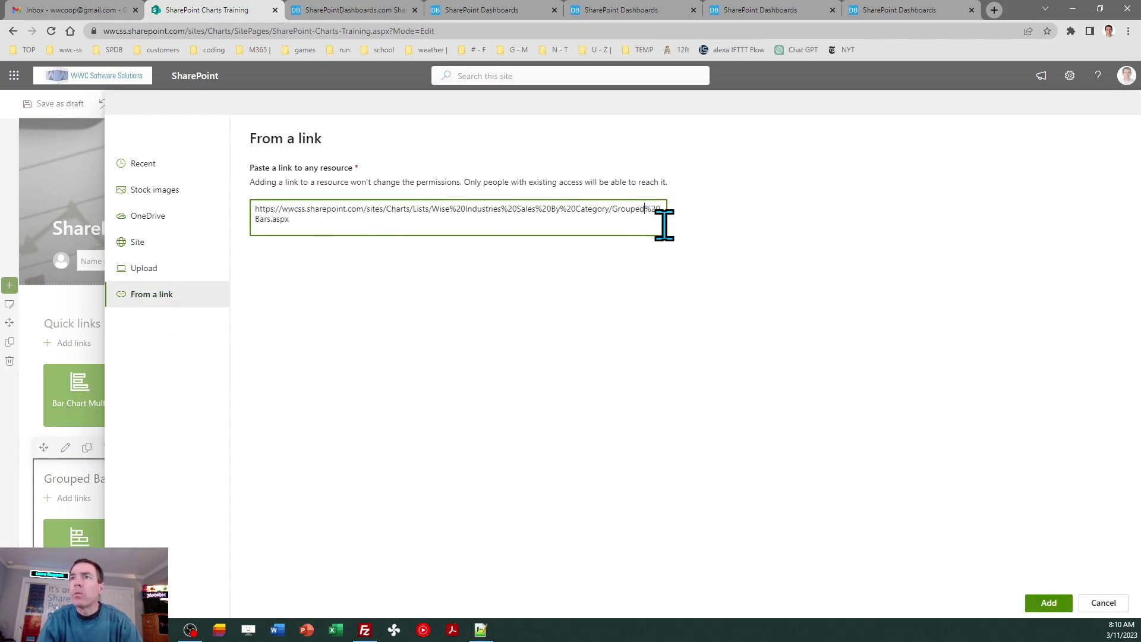
key("BackSpace")
key("BackSpace")
key("BackSpace")
key("BackSpace")
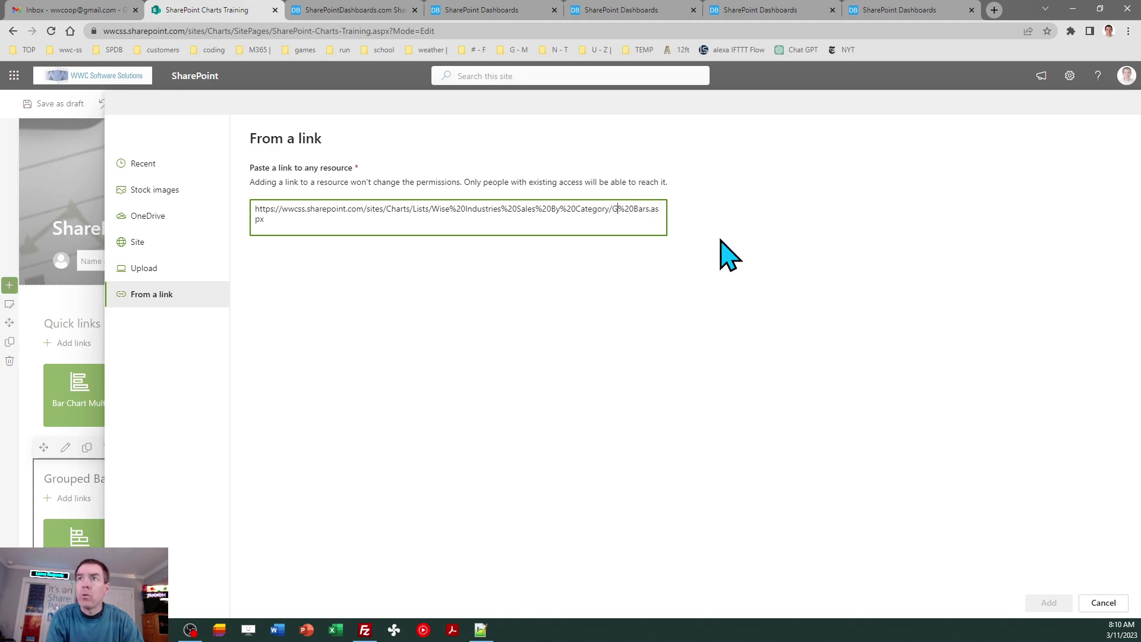
key("BackSpace")
type("Stacked")
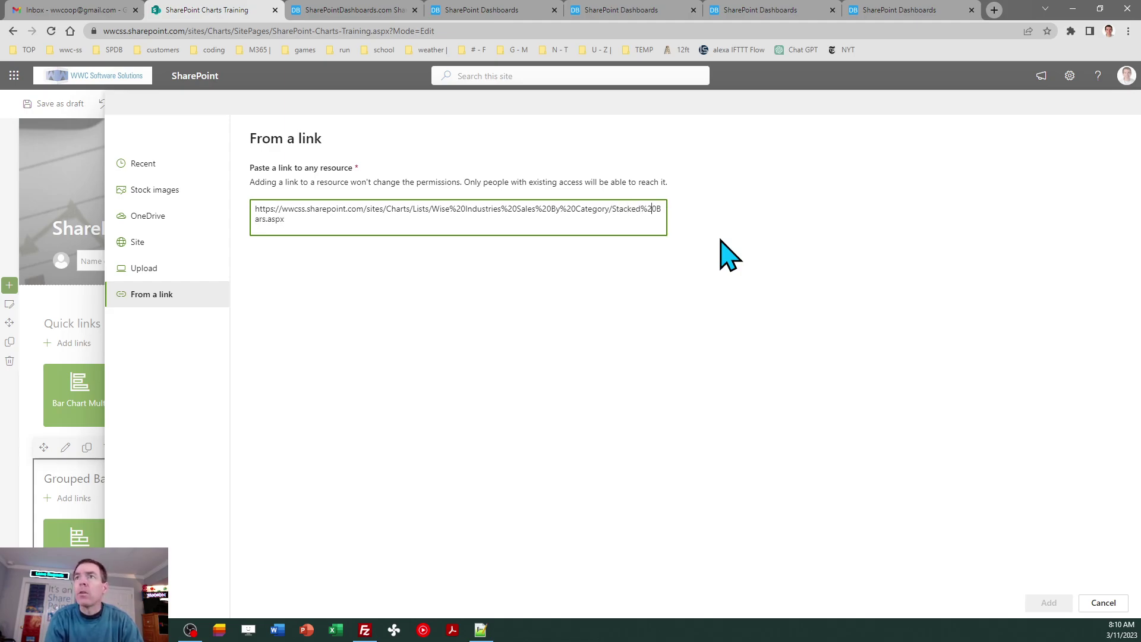
key("BackSpace")
key("BackSpace")
key("BackSpace")
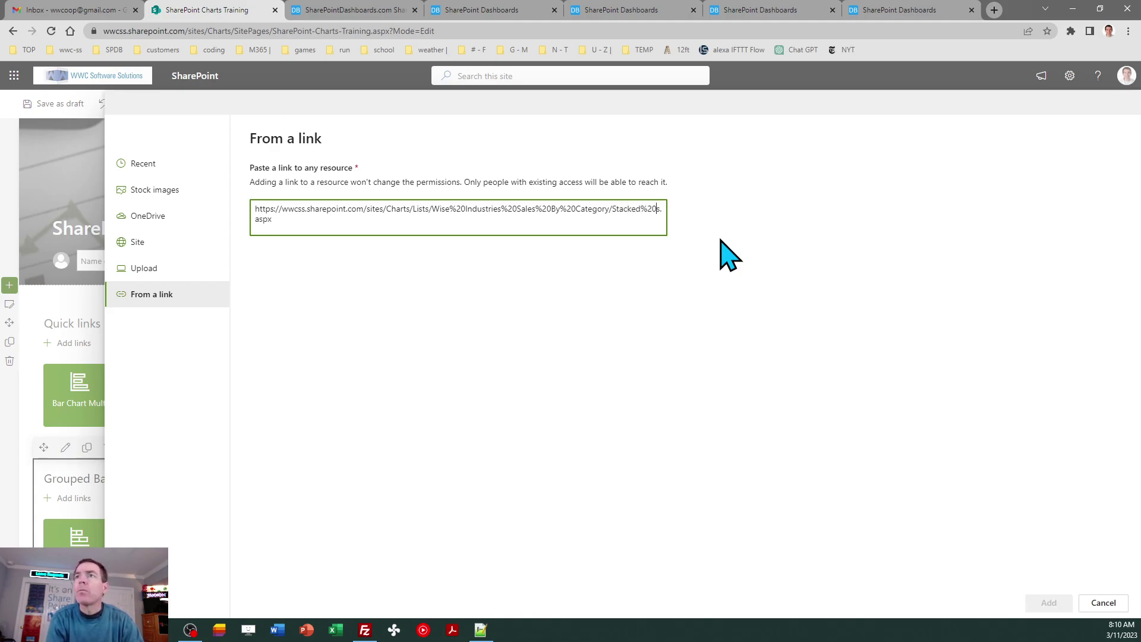
type("Col")
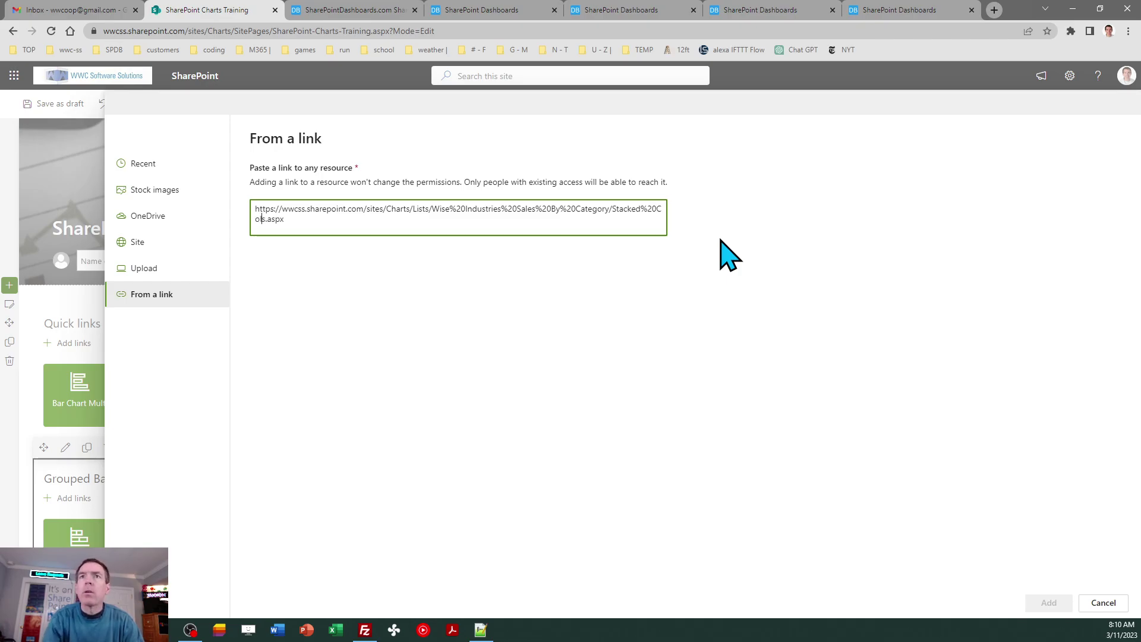
left_click(1046, 604)
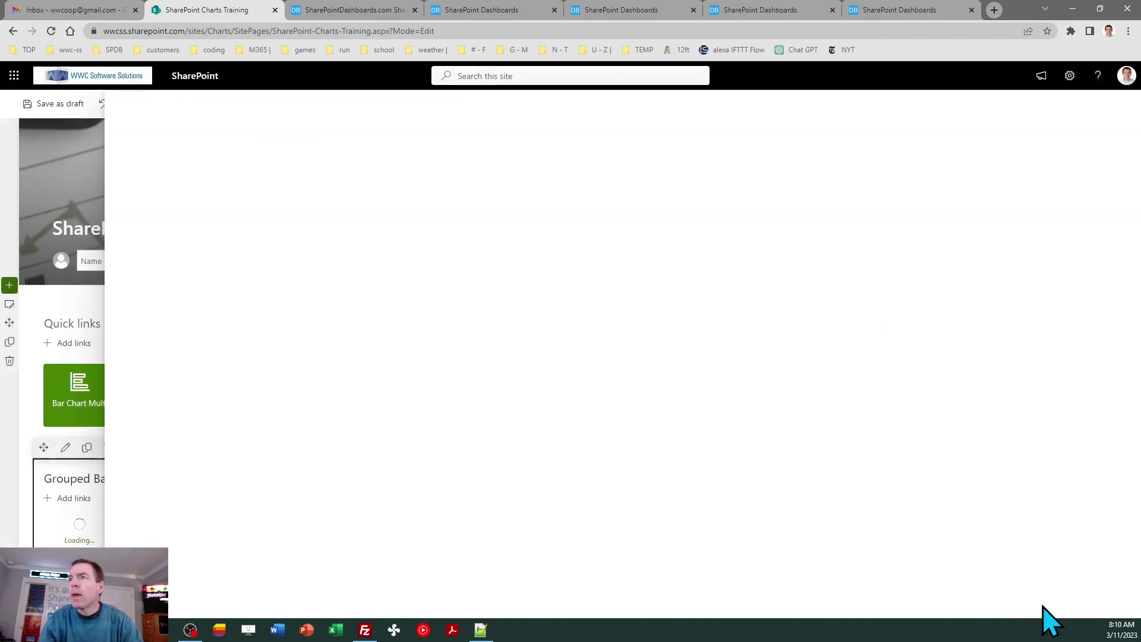
left_click(1046, 232)
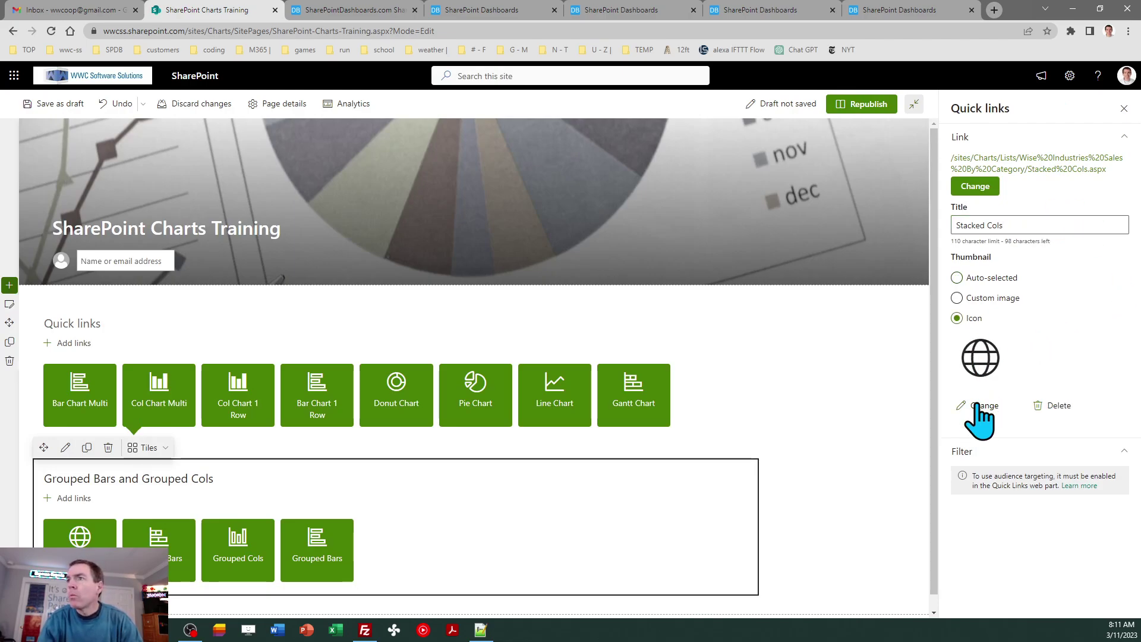
Step: Give the Stacked Cols link the stackedcolumnchart2 icon, found by searching for "chart", and republish the page
left_click(975, 406)
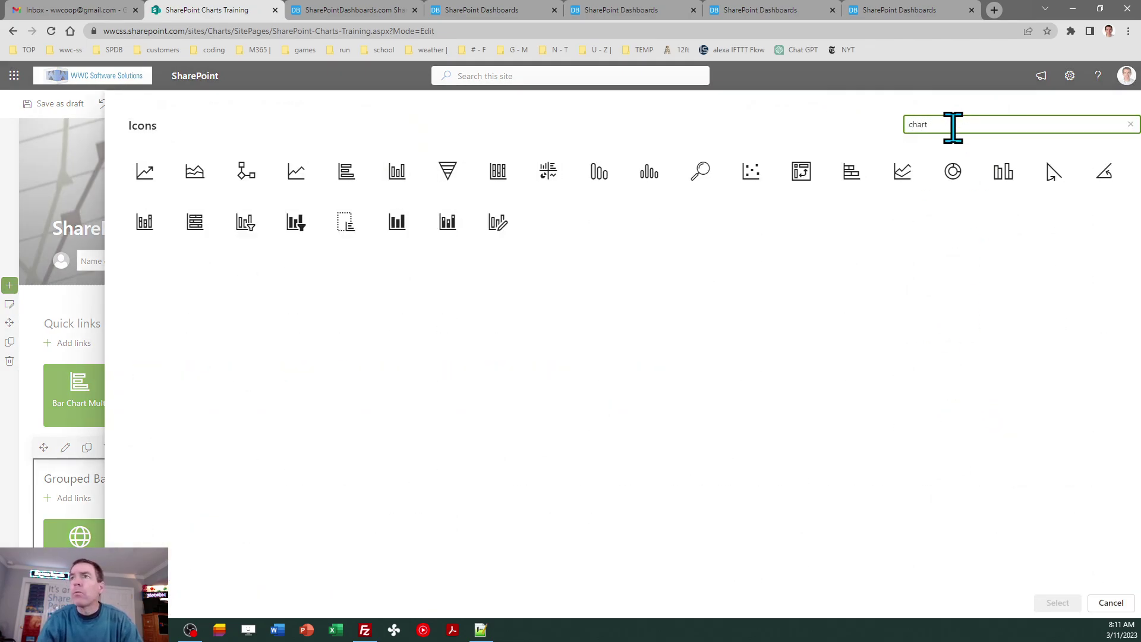
left_click(149, 224)
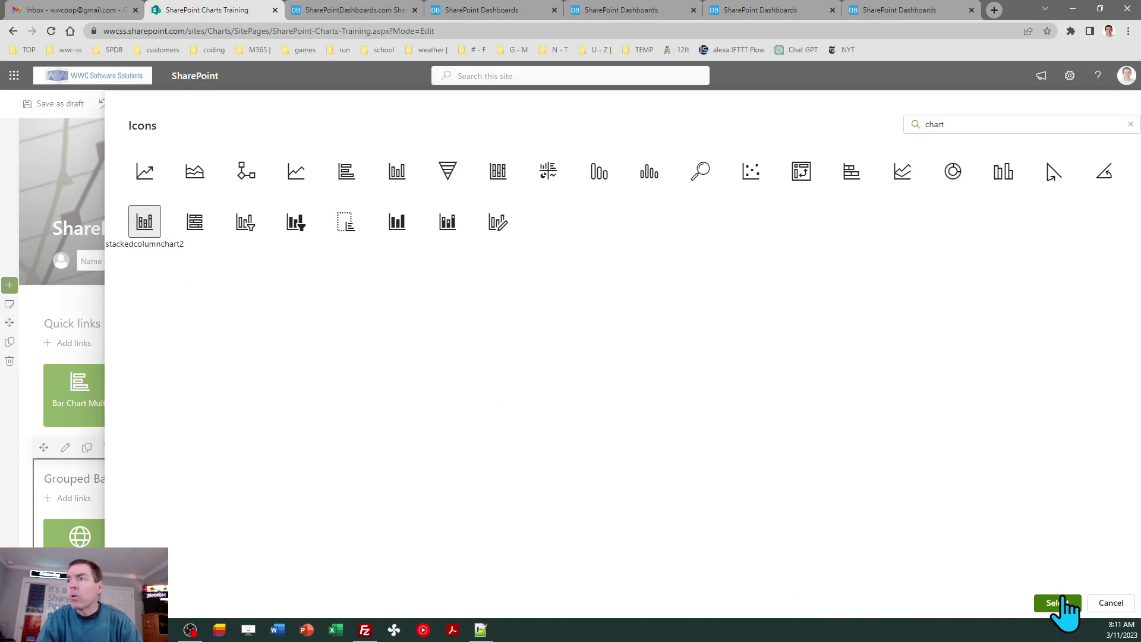
left_click(1061, 603)
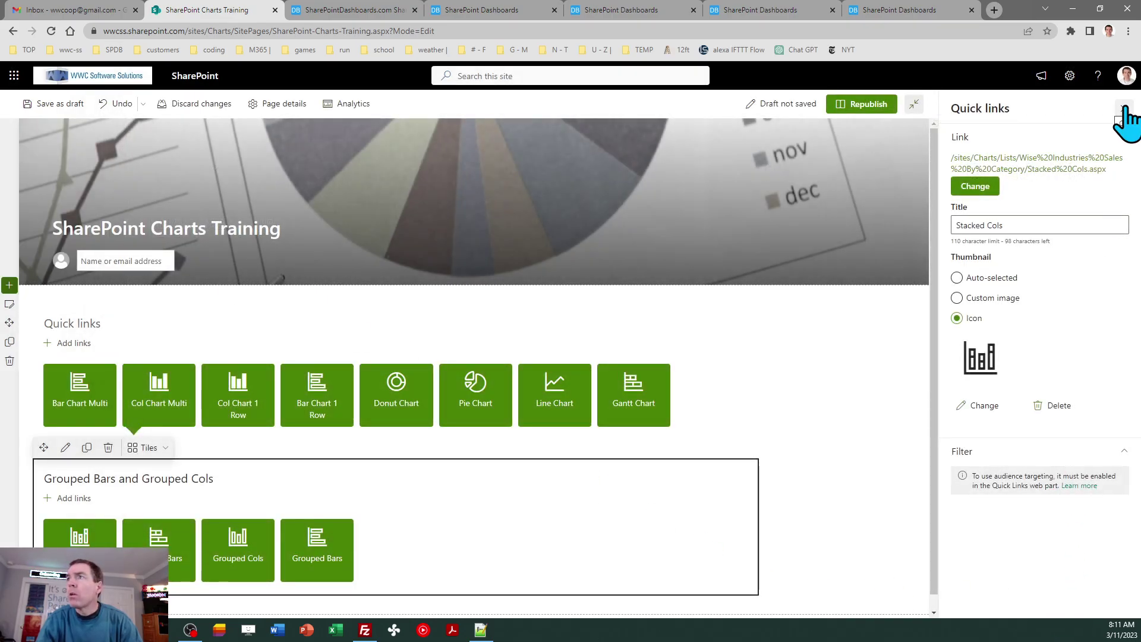
left_click(1124, 109)
left_click(1068, 106)
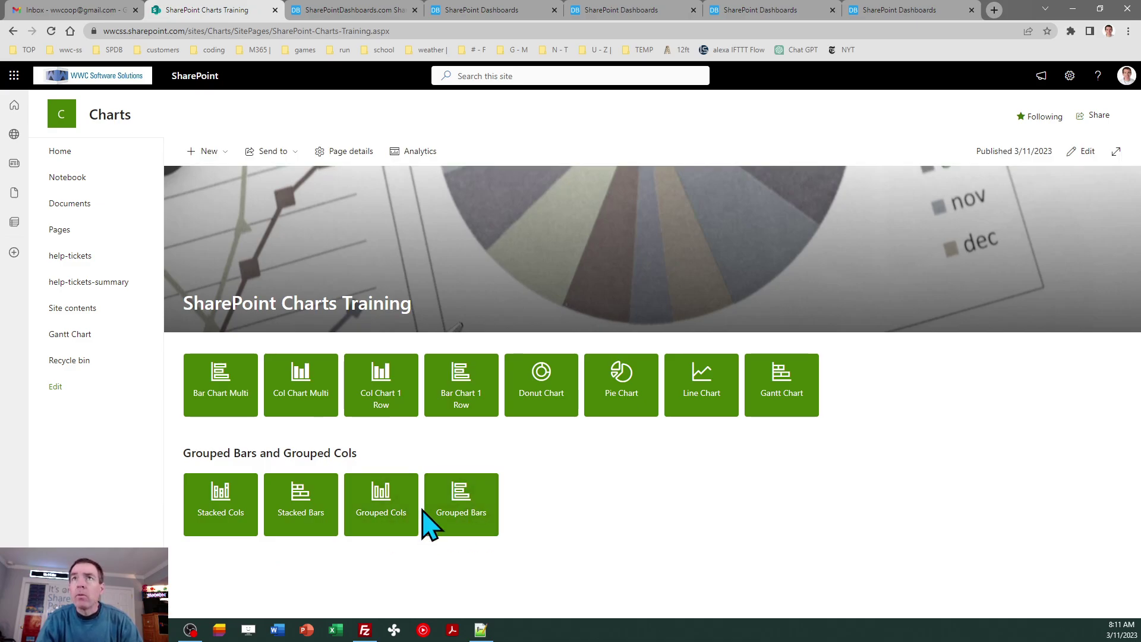
Step: Review the template links on the SharePointDashboards training page and the Bars Grouped template, and return to the Charts home page
left_click(354, 11)
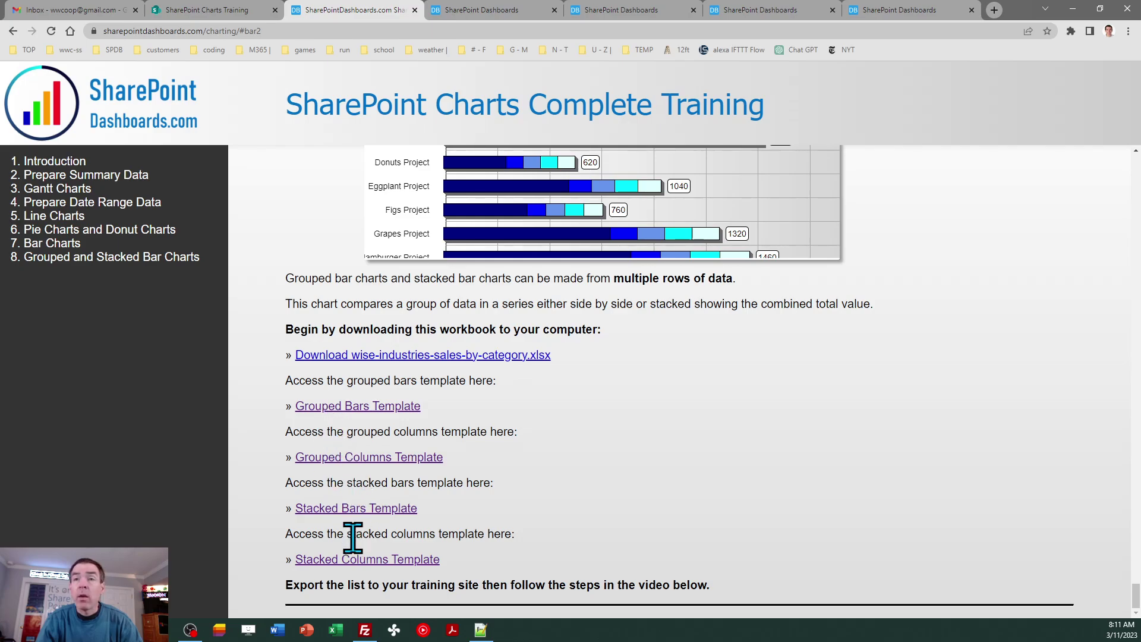
left_click(504, 11)
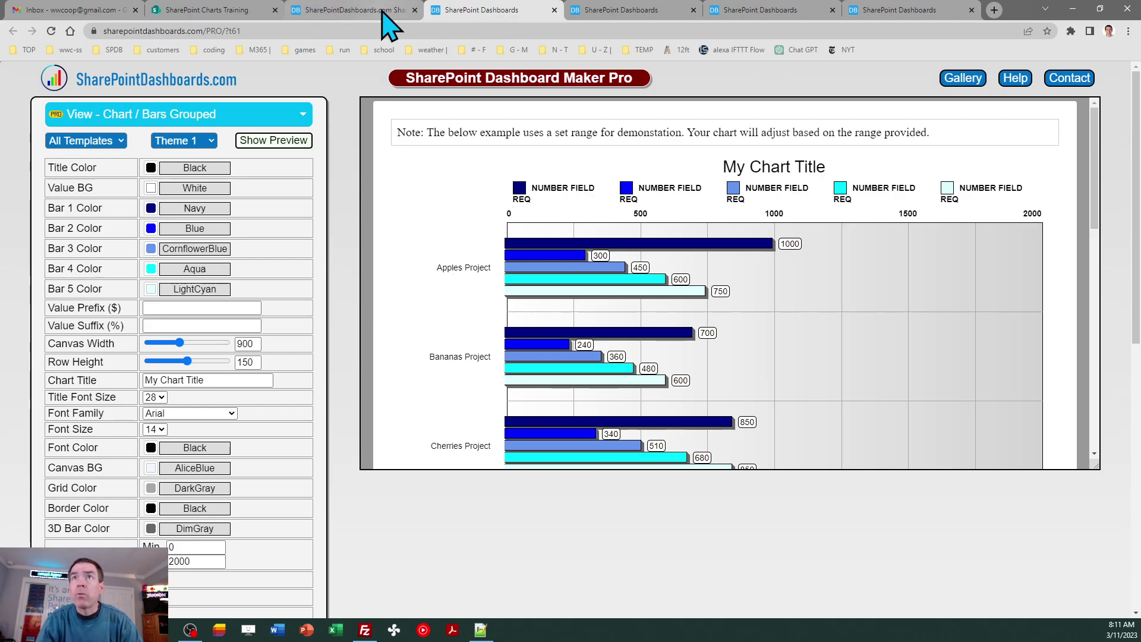
left_click(241, 13)
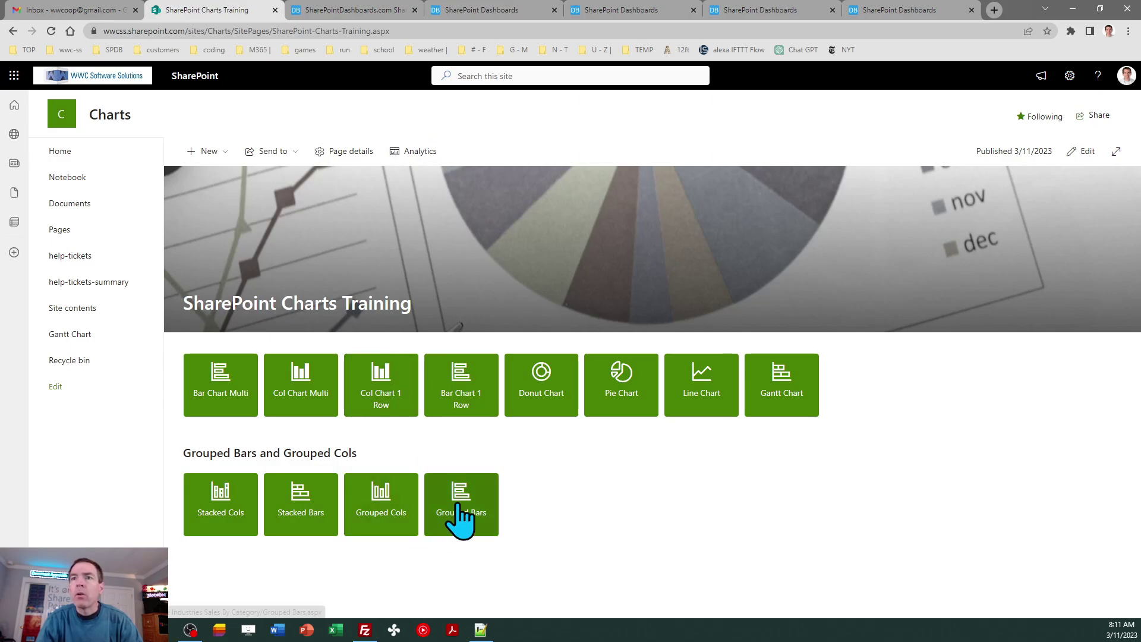
Step: Edit the page and move the Grouped Bars tile to first place and the Grouped Cols tile to second in the lower web part
left_click(1083, 152)
left_click(593, 529)
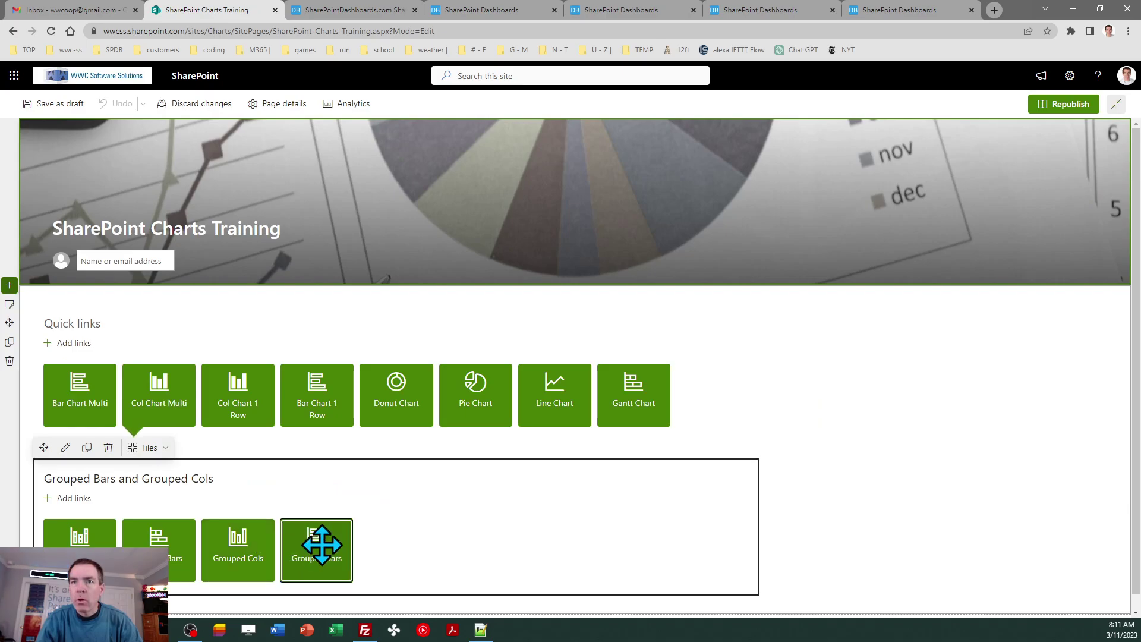
left_click(315, 543)
left_click_drag(65, 537, 59, 537)
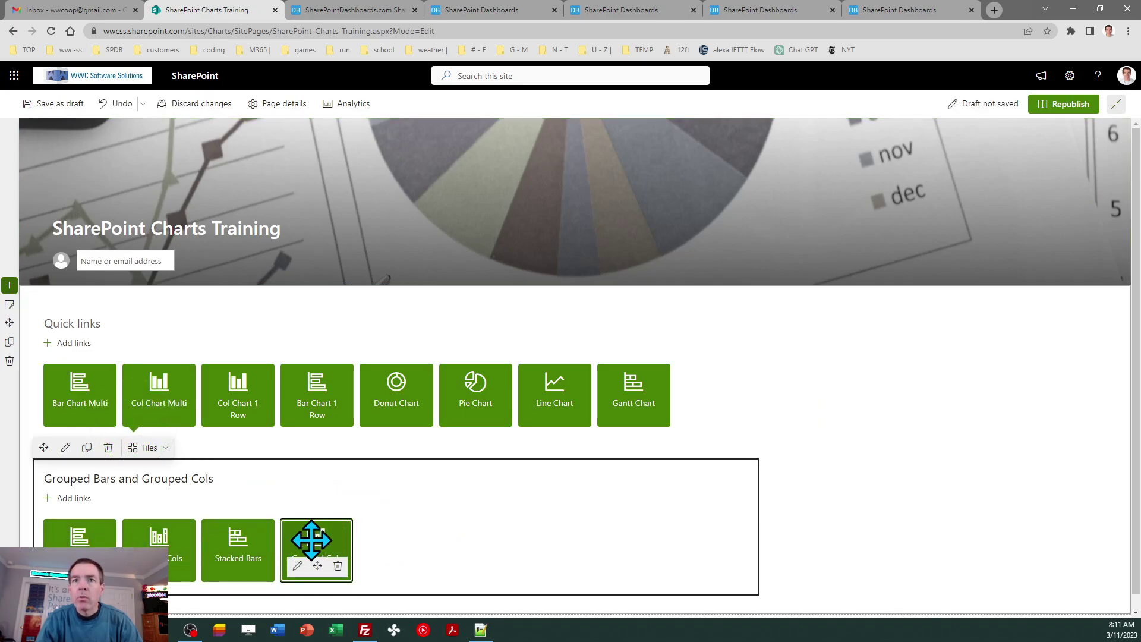
left_click_drag(319, 535, 137, 541)
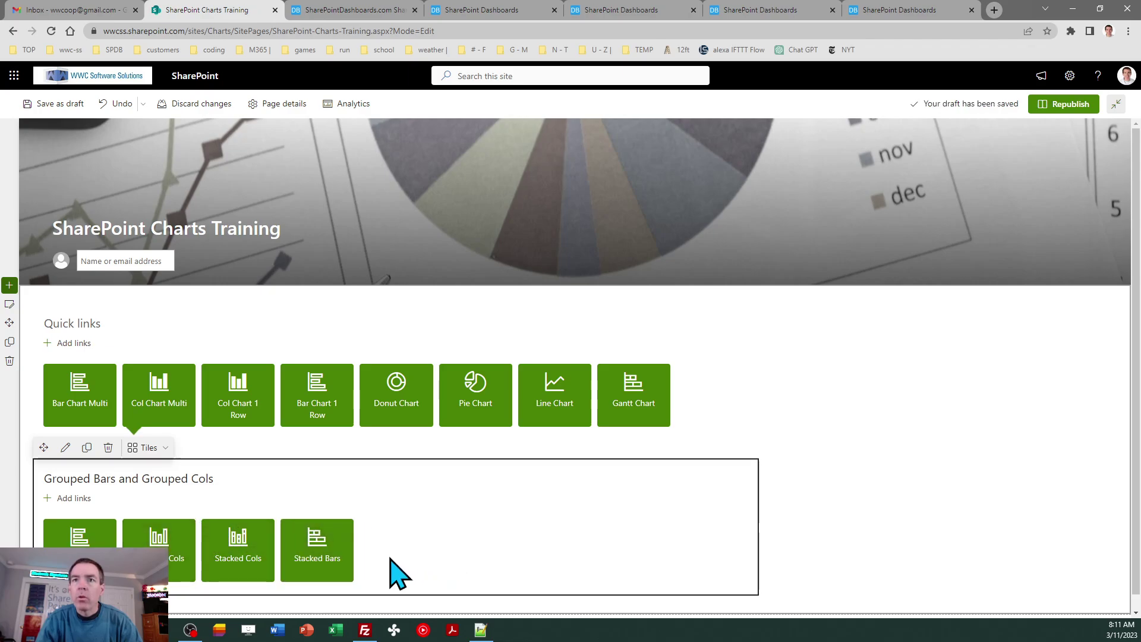
Step: Move the Stacked Bars tile ahead of Stacked Cols in the lower web part and republish the page
left_click(333, 538)
left_click_drag(333, 538, 211, 537)
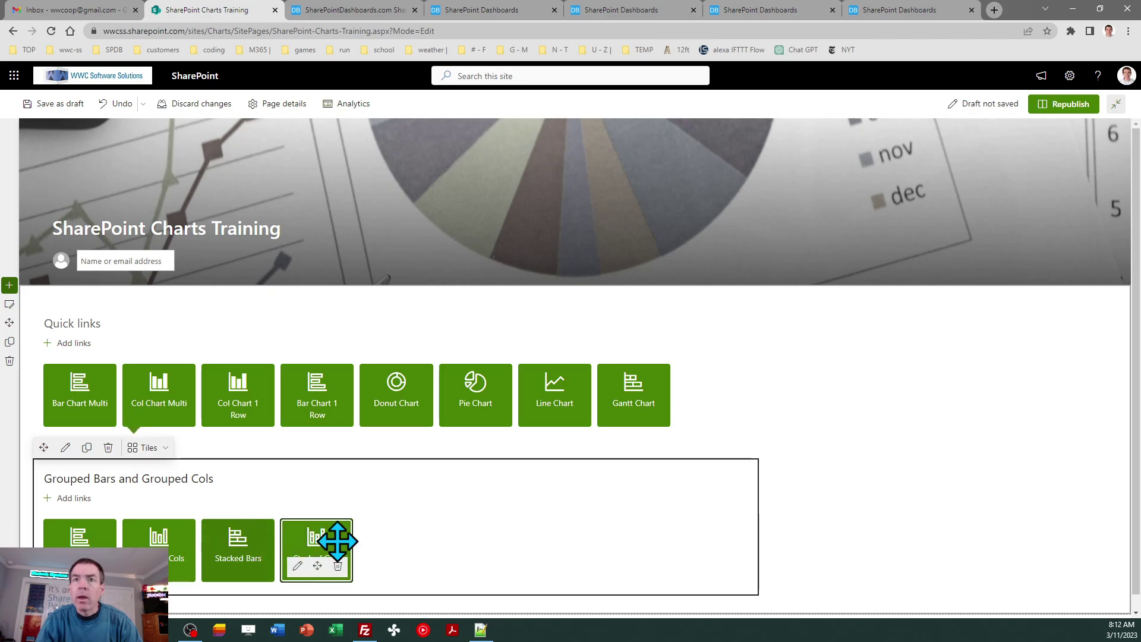
left_click(1066, 105)
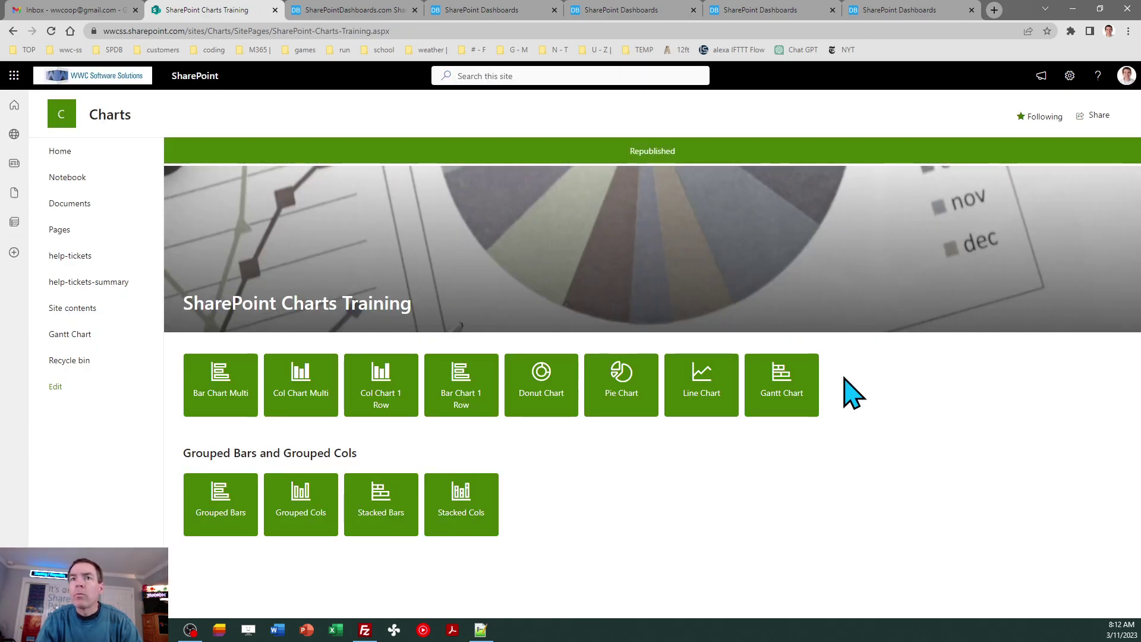
Step: Open the Grouped Bars list view from its tile, and switch to the Bars Grouped template in SharePoint Dashboard Maker Pro
left_click(219, 514)
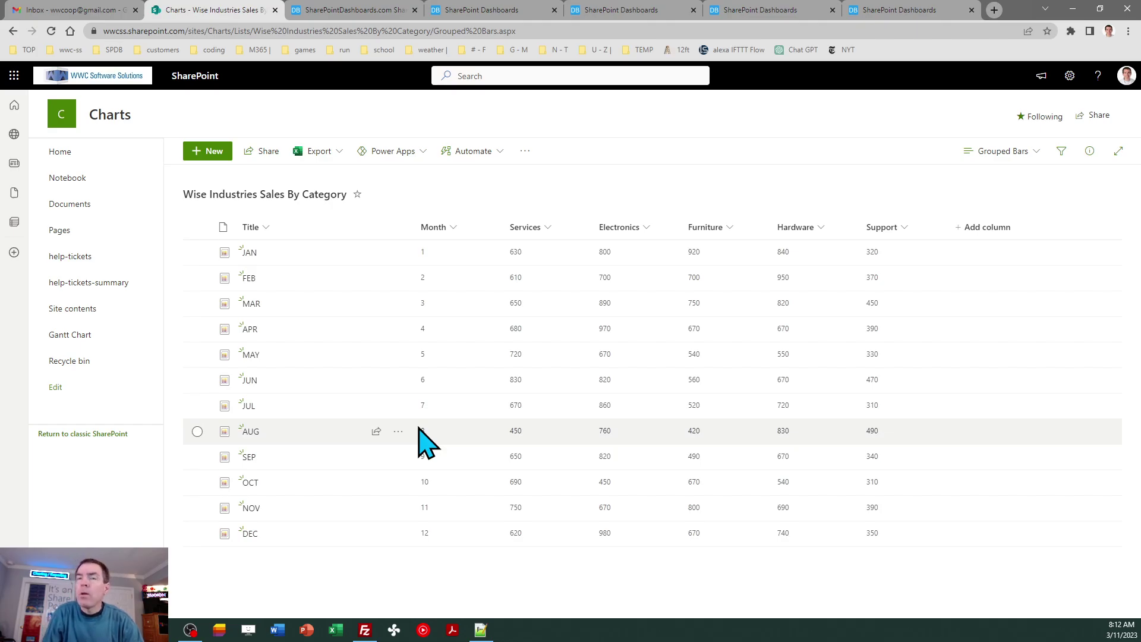
left_click(376, 10)
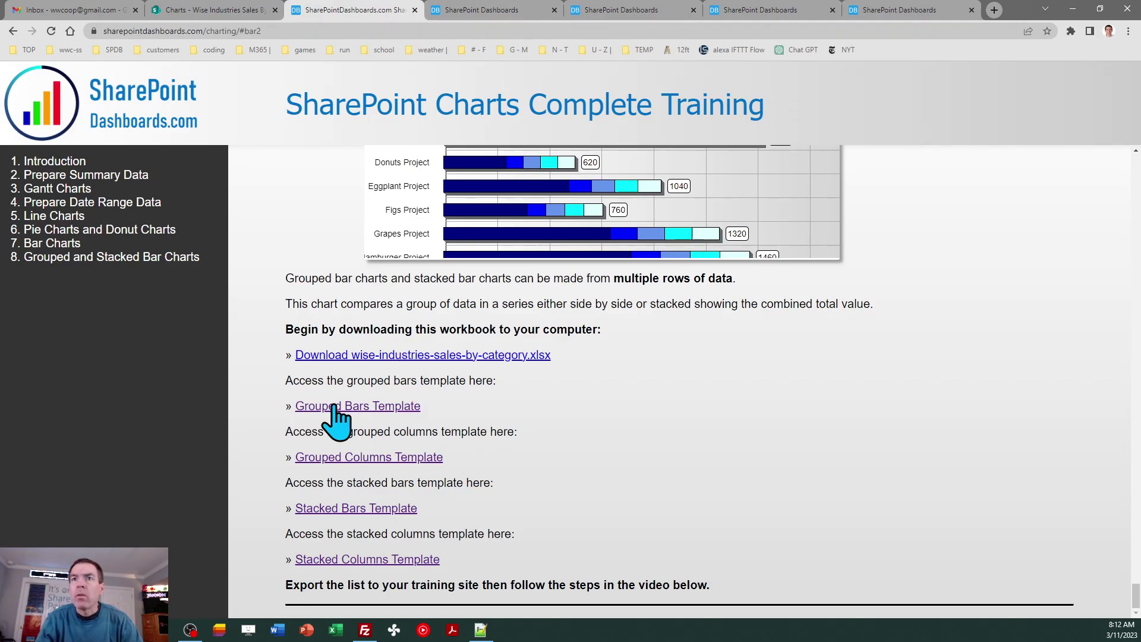
left_click(510, 10)
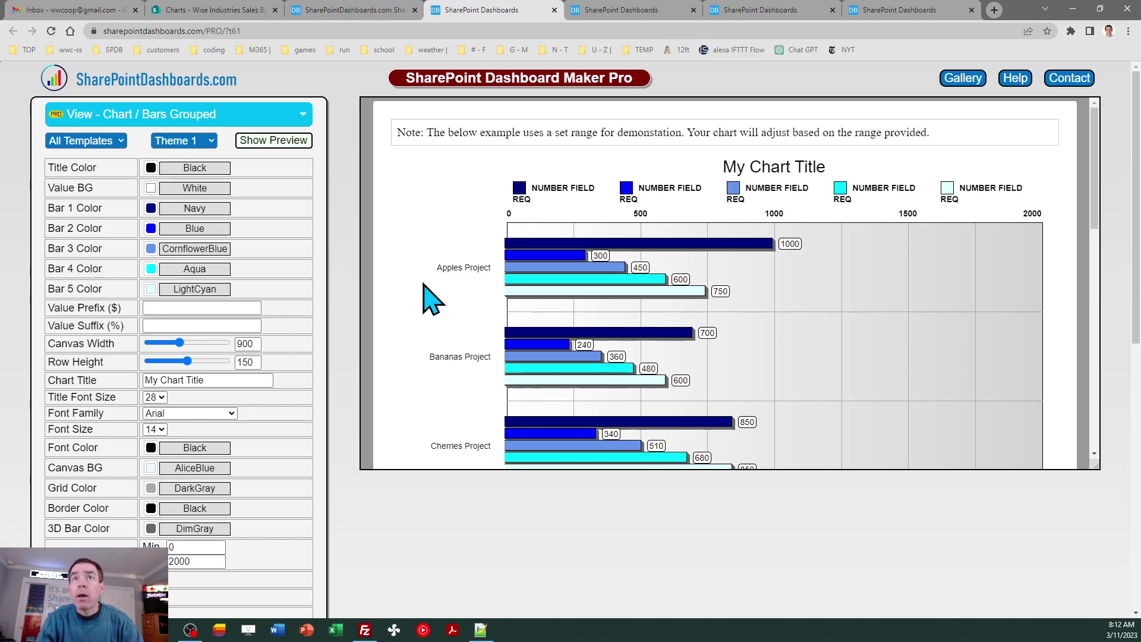
Step: Preview Themes 2, 3, 4, 5, 6 and 8 on the Bars Grouped chart, and return to Theme 1
left_click(196, 142)
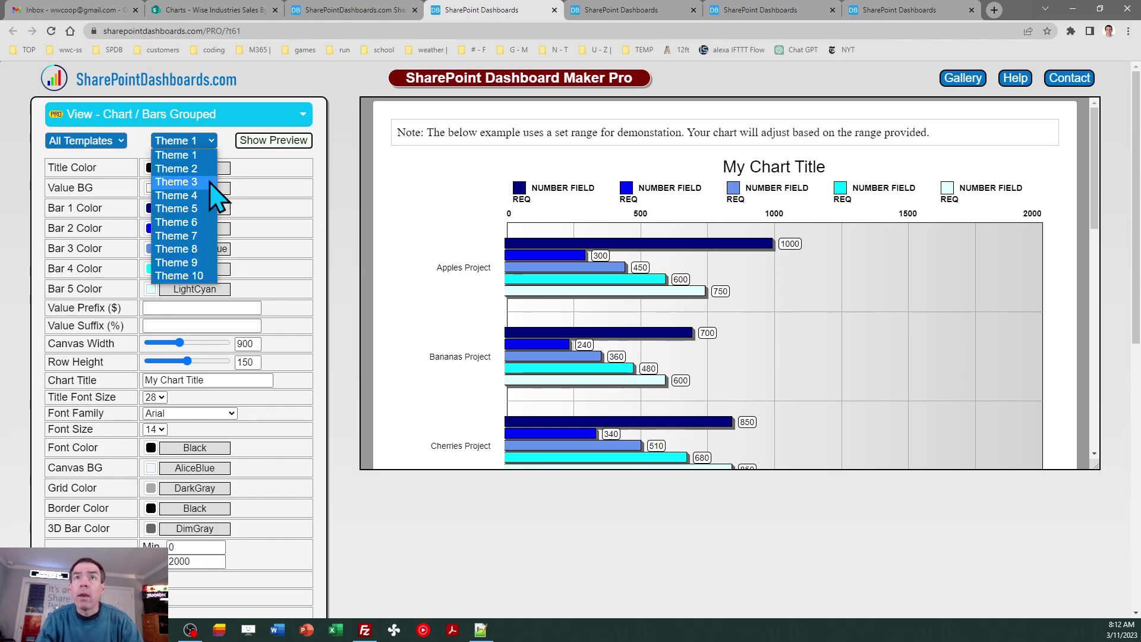
left_click(201, 169)
left_click(201, 141)
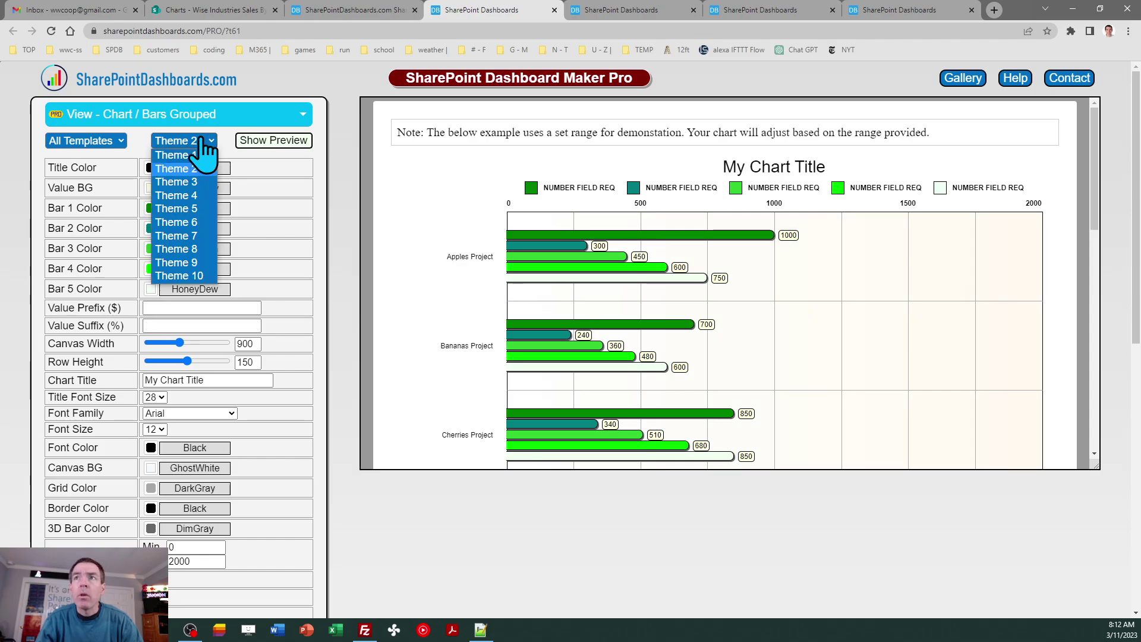
left_click(201, 182)
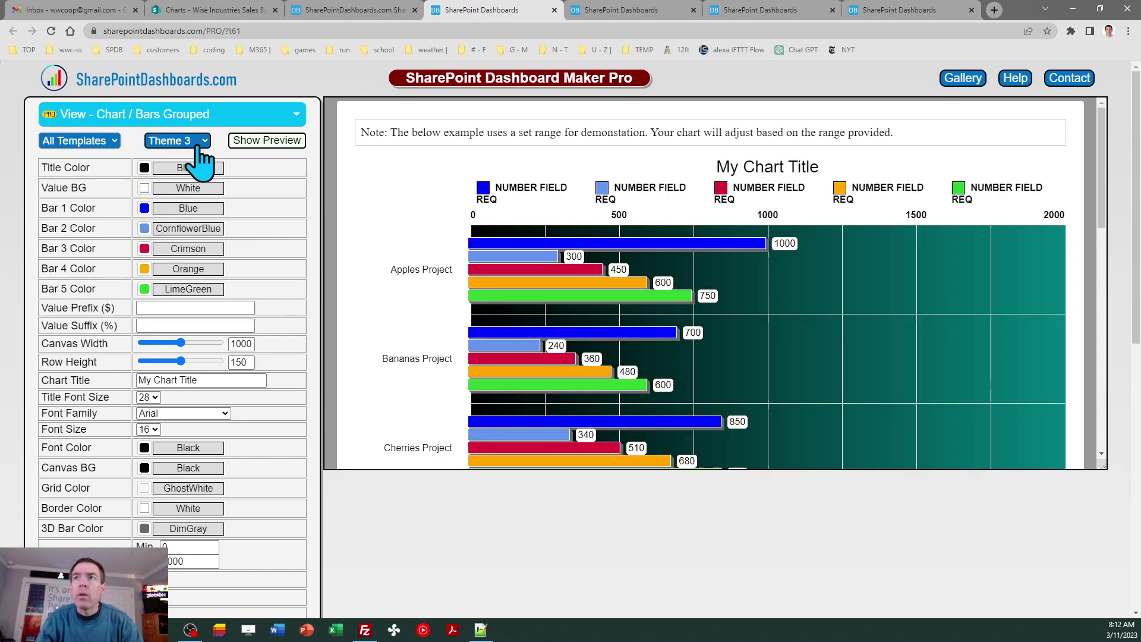
left_click(195, 146)
left_click(202, 195)
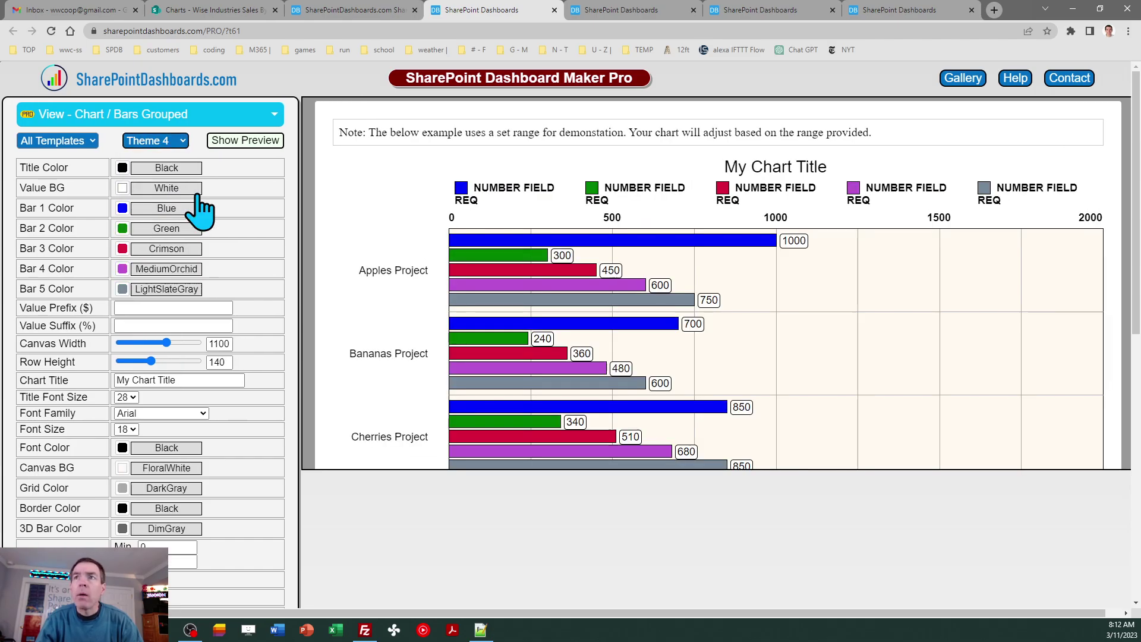
left_click(178, 143)
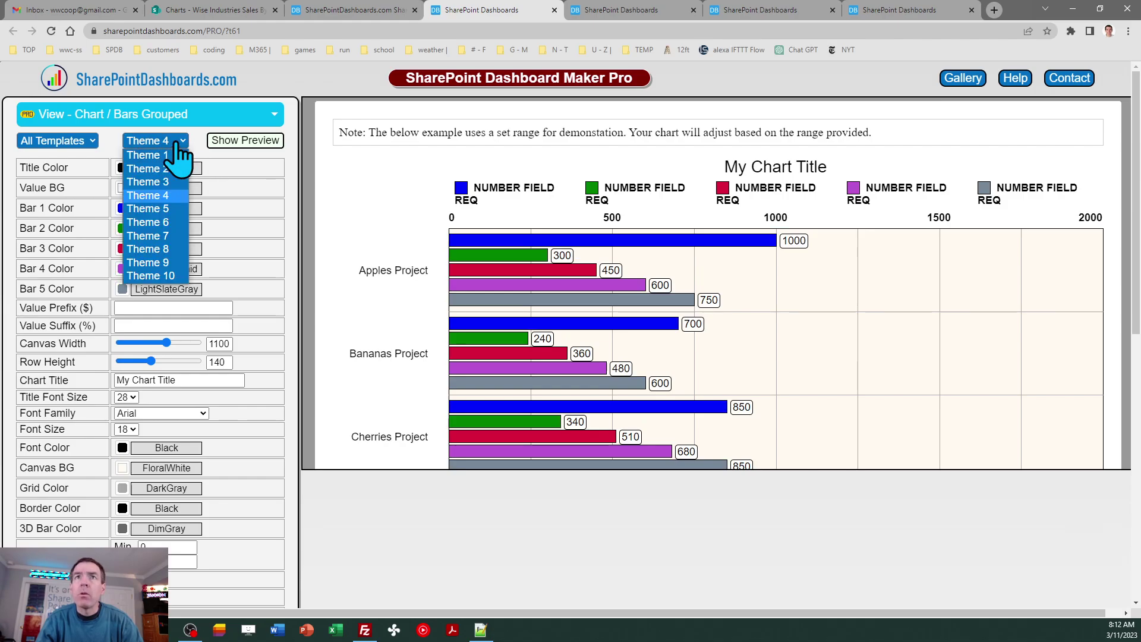
left_click(179, 223)
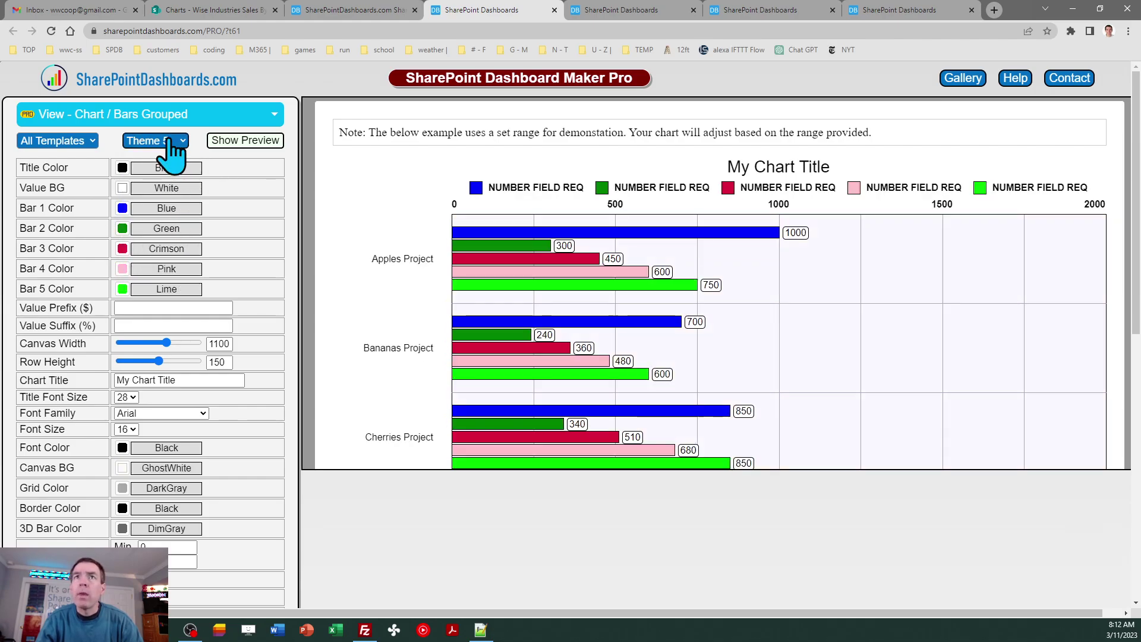
left_click(172, 143)
left_click(175, 223)
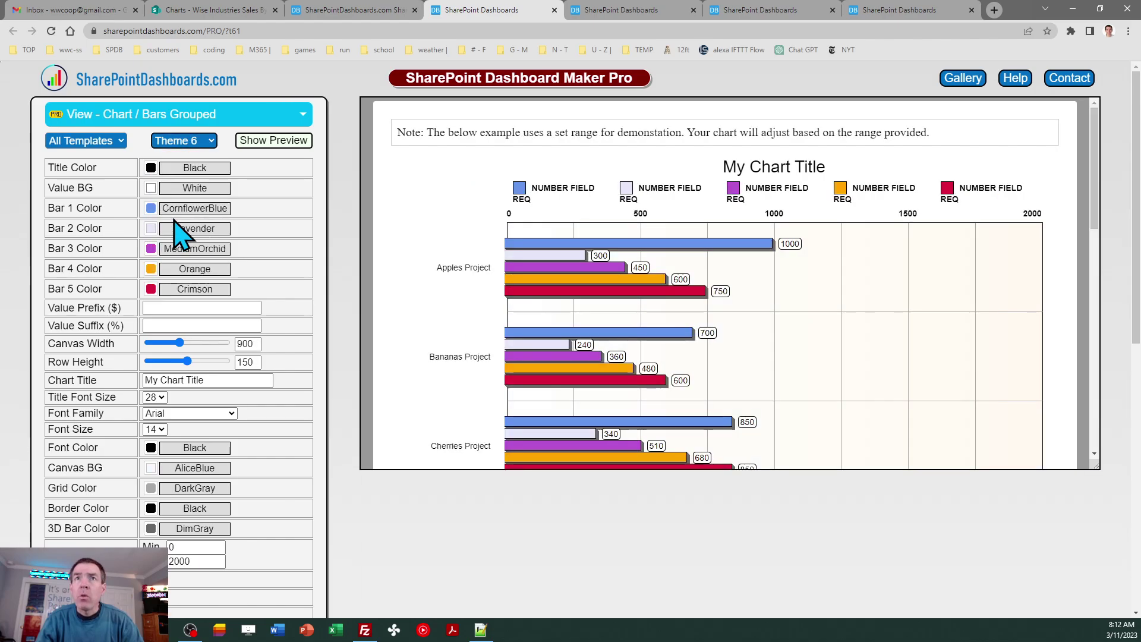
left_click(184, 146)
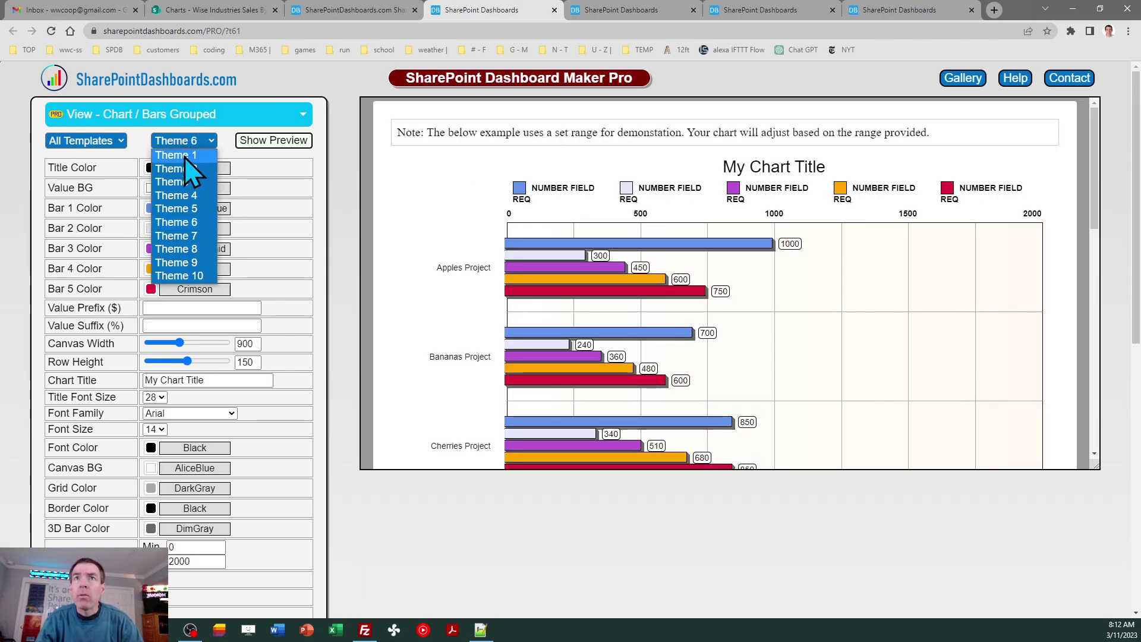
left_click(189, 249)
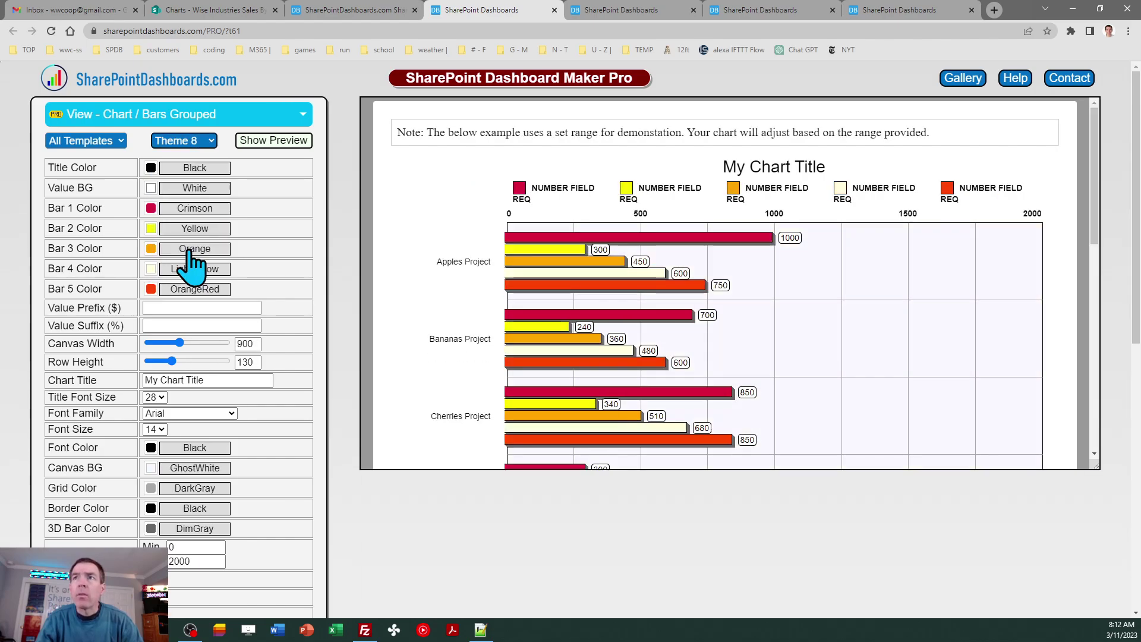
left_click(186, 146)
left_click(184, 154)
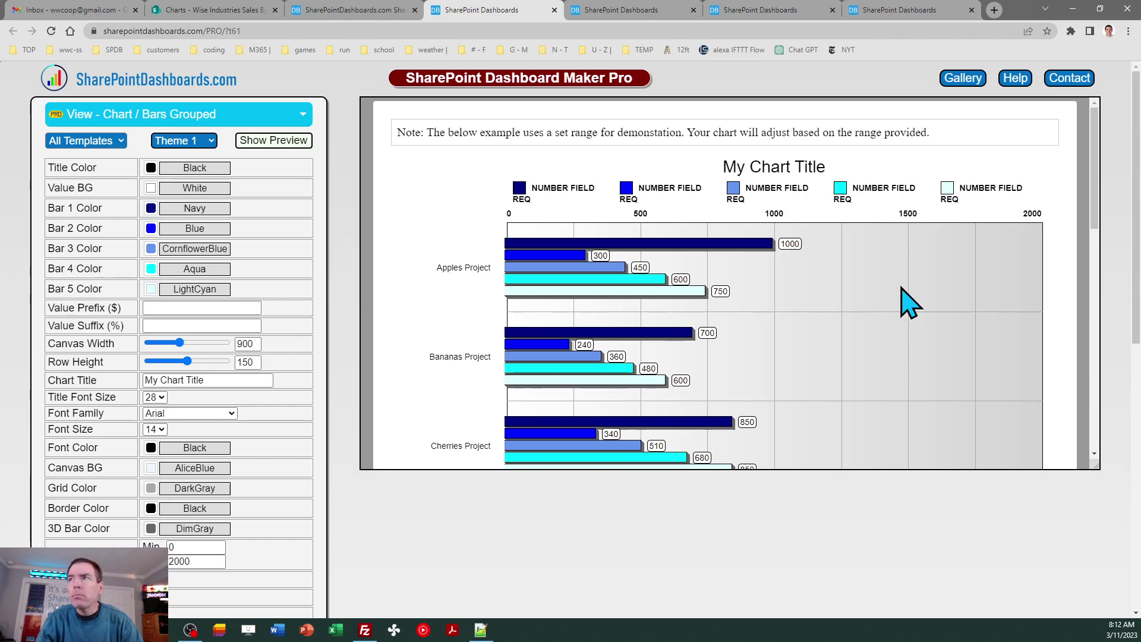
Step: Check the column names in the SharePoint list, and set template field names 1 and 2 to Title and Services
left_click_drag(1136, 229, 1137, 371)
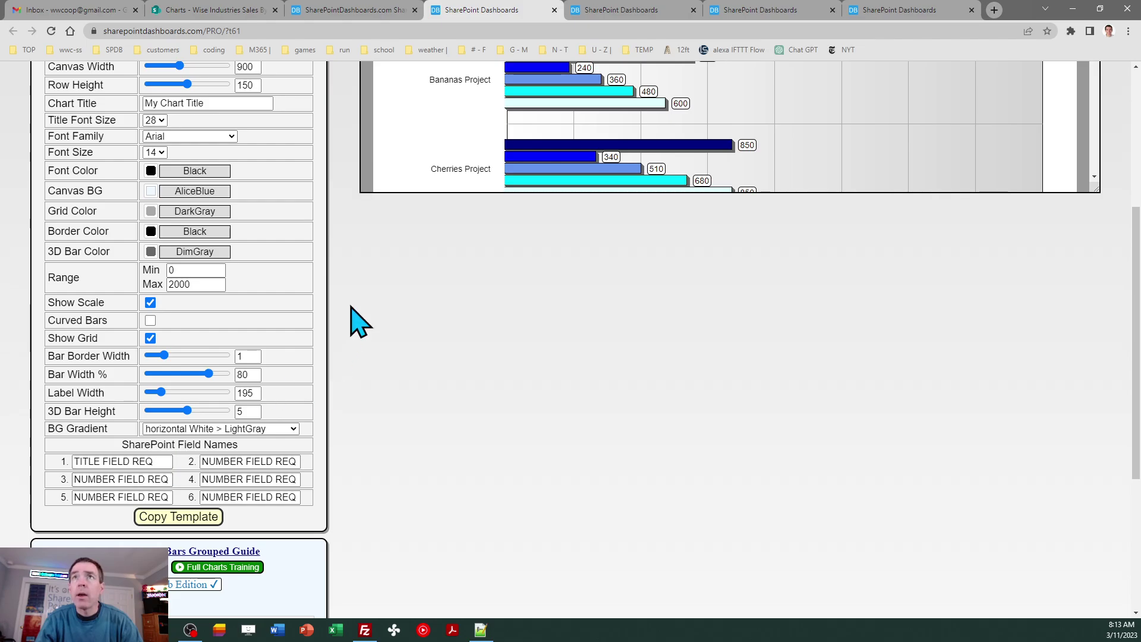
left_click(232, 11)
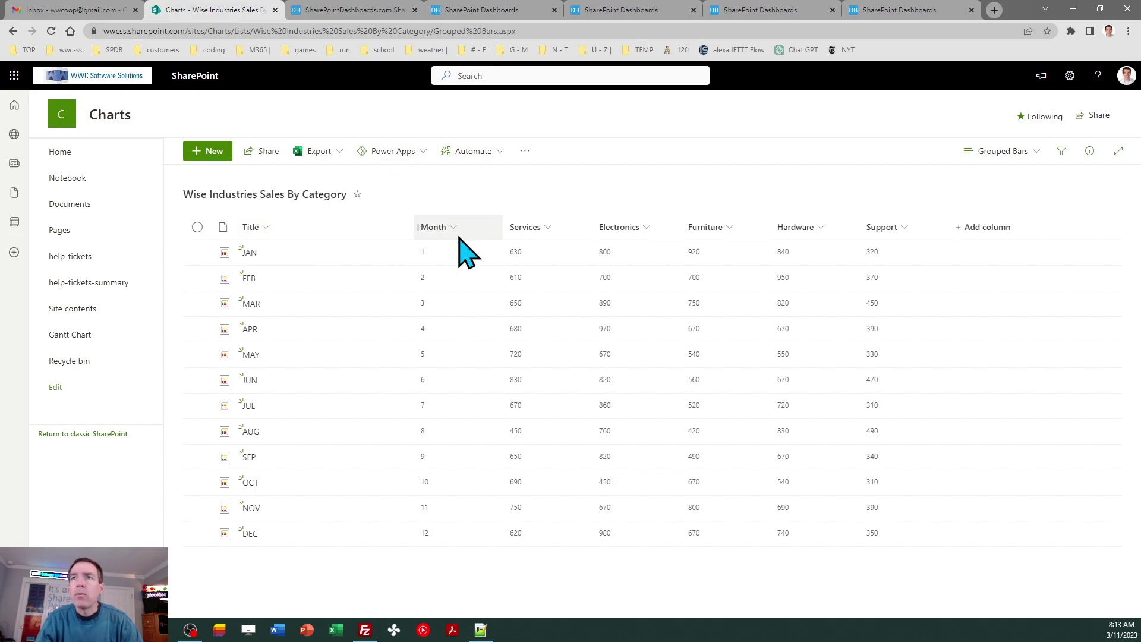
left_click(351, 7)
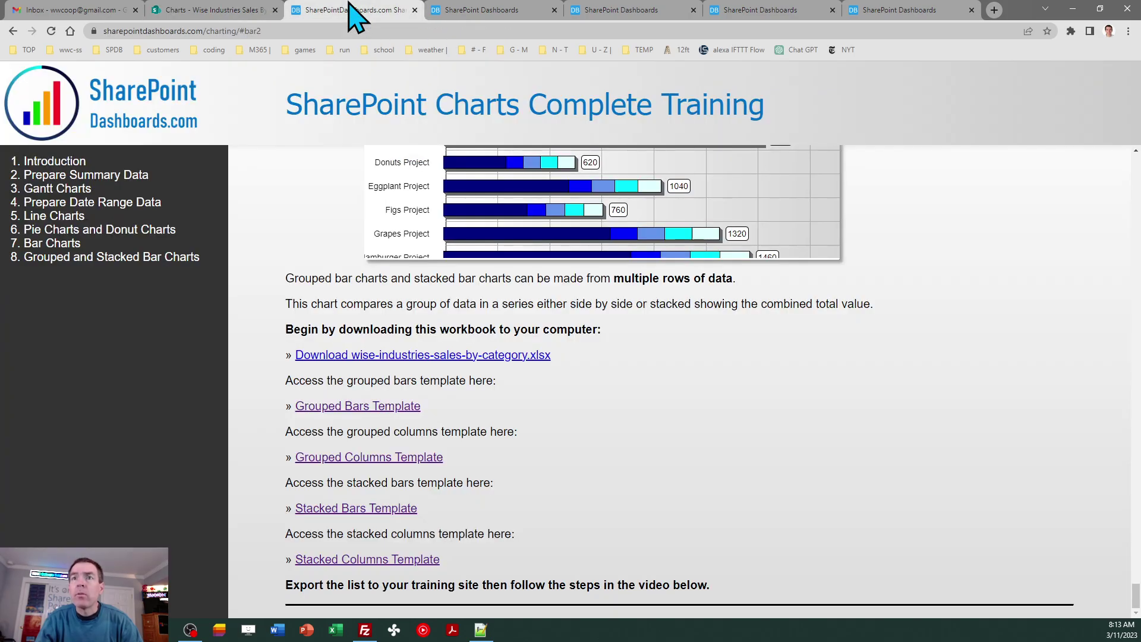
left_click(473, 12)
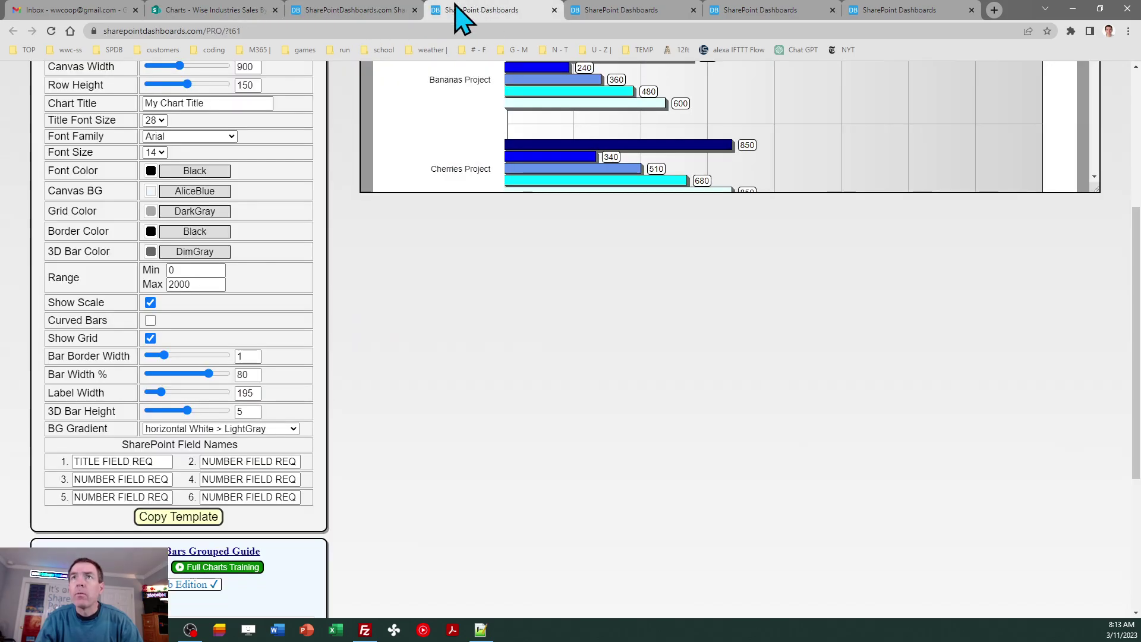
left_click(161, 462)
type("Title")
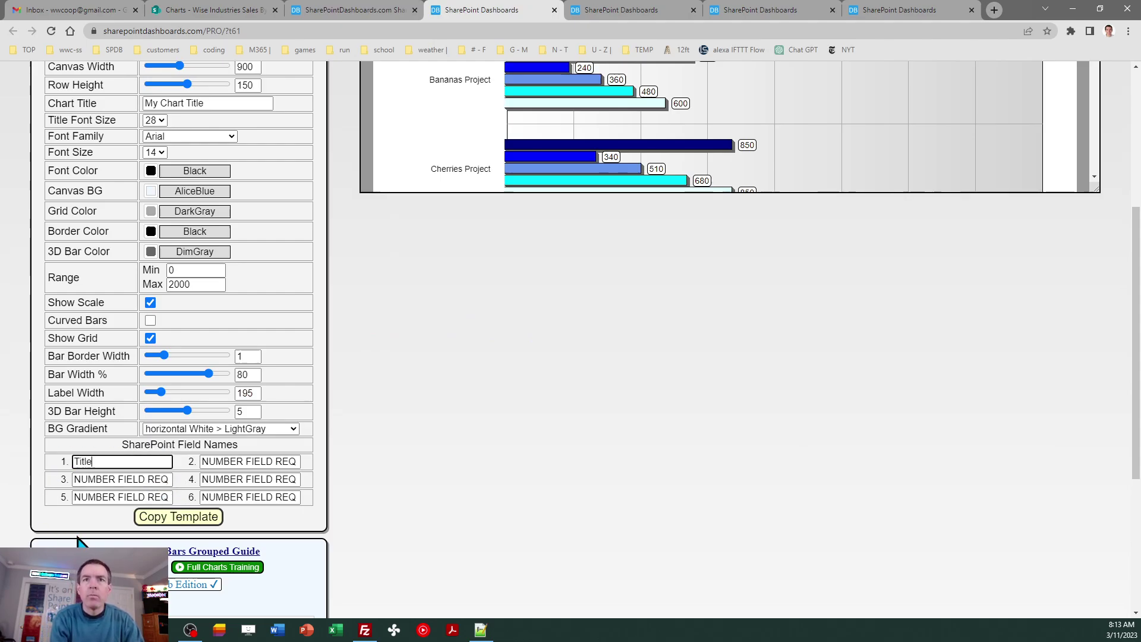
key("Tab")
type("Service")
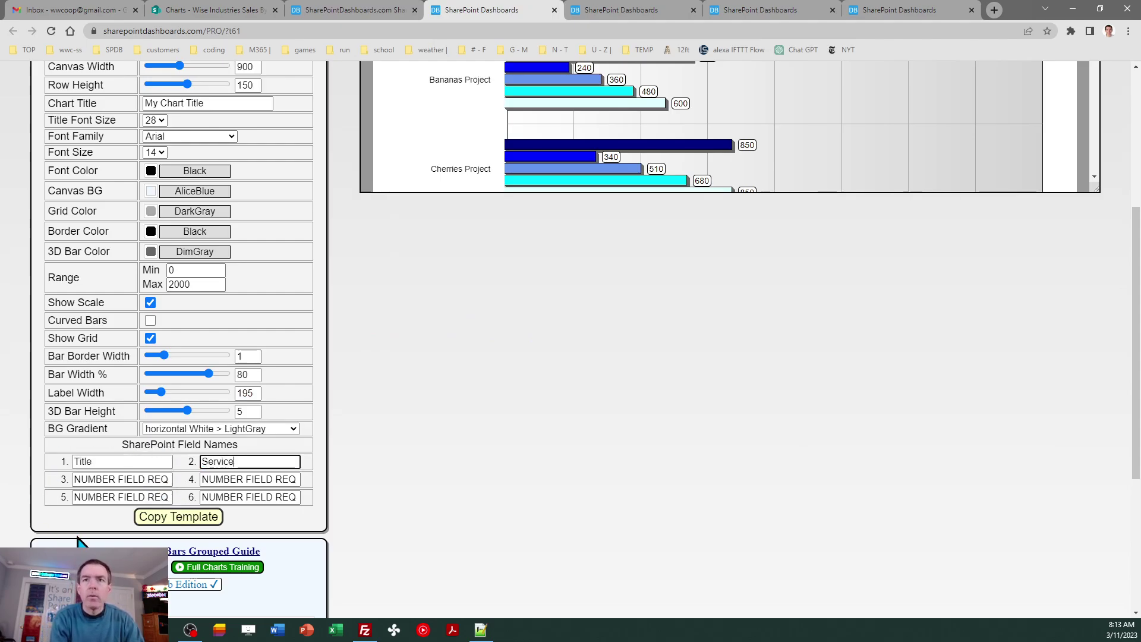
type("s")
key("Tab")
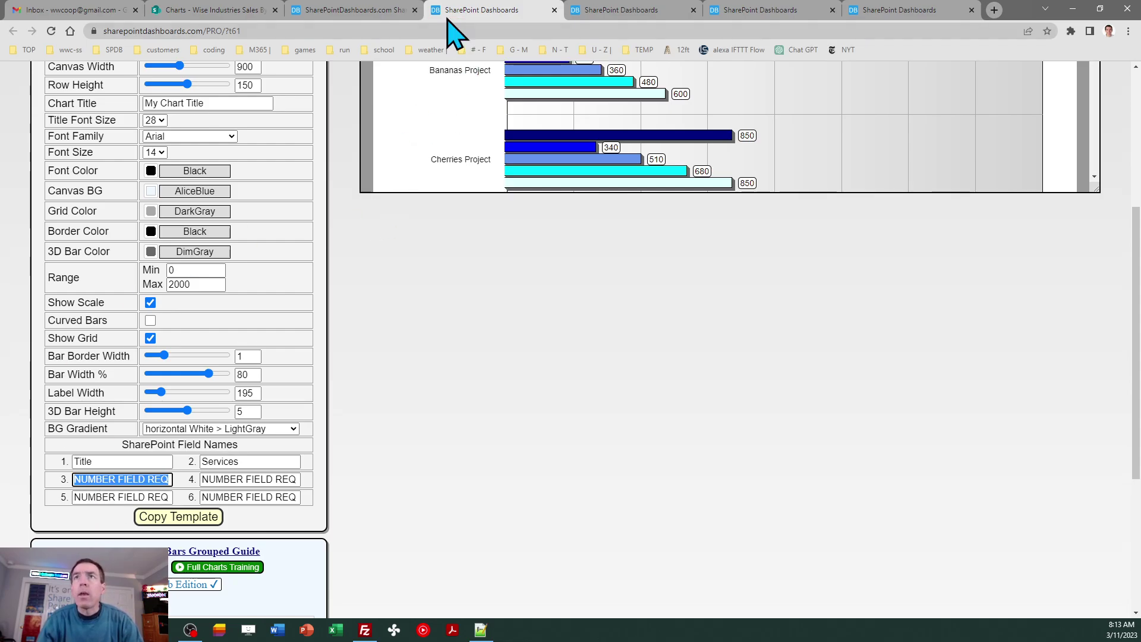
Step: Following the list's column order, set template field names 3 and 4 to Electronics and Furniture
left_click(230, 8)
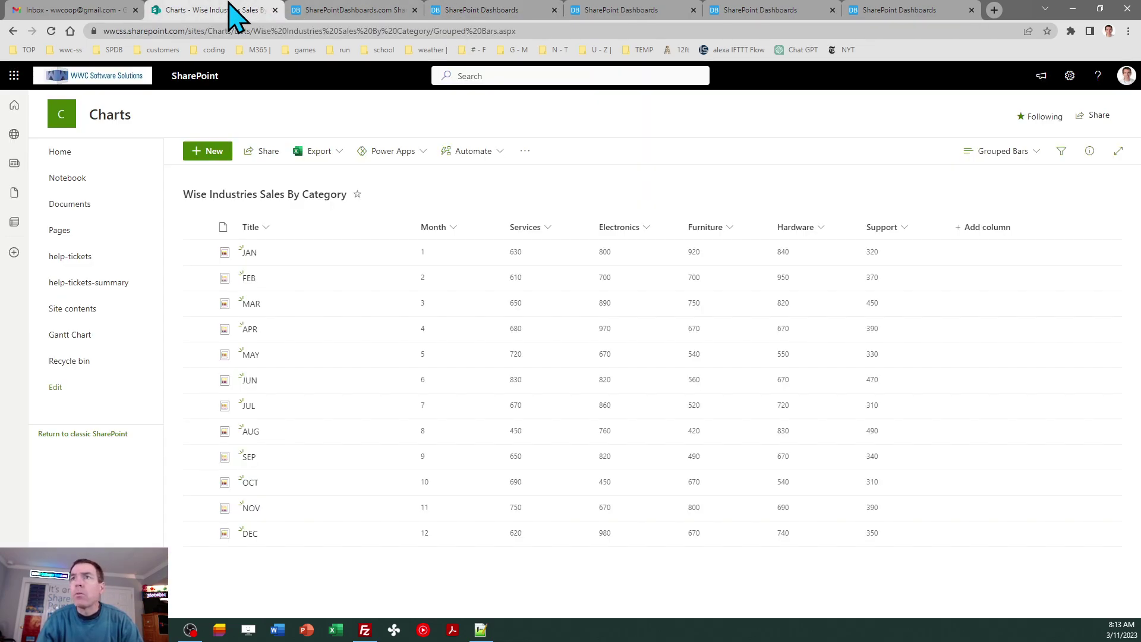
left_click(476, 10)
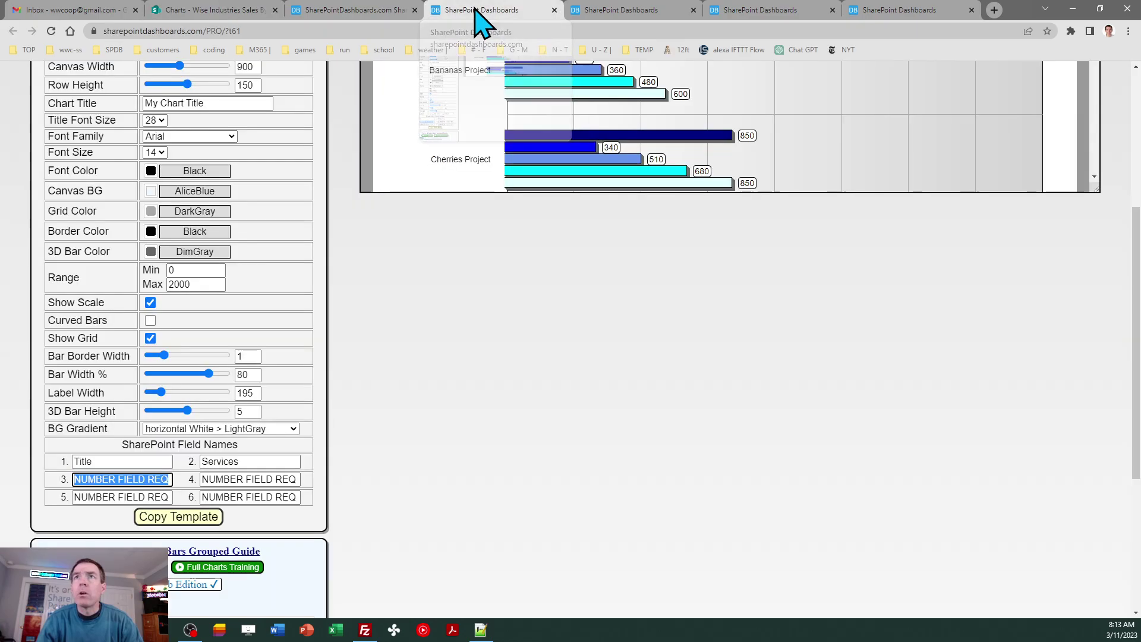
type("Electronics")
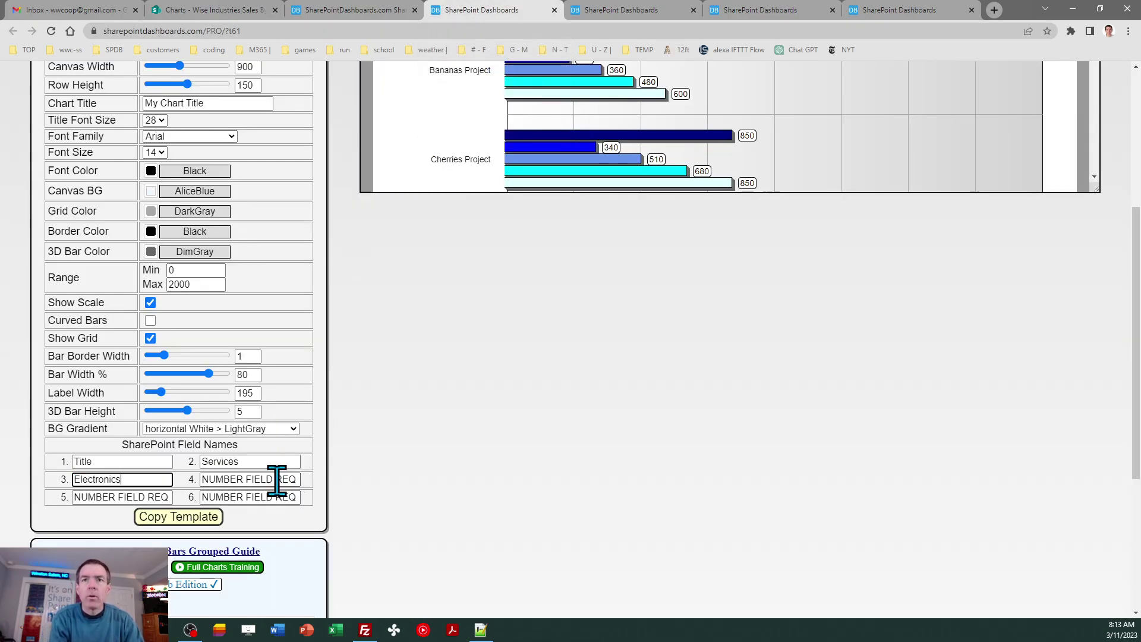
key("Tab")
type("F")
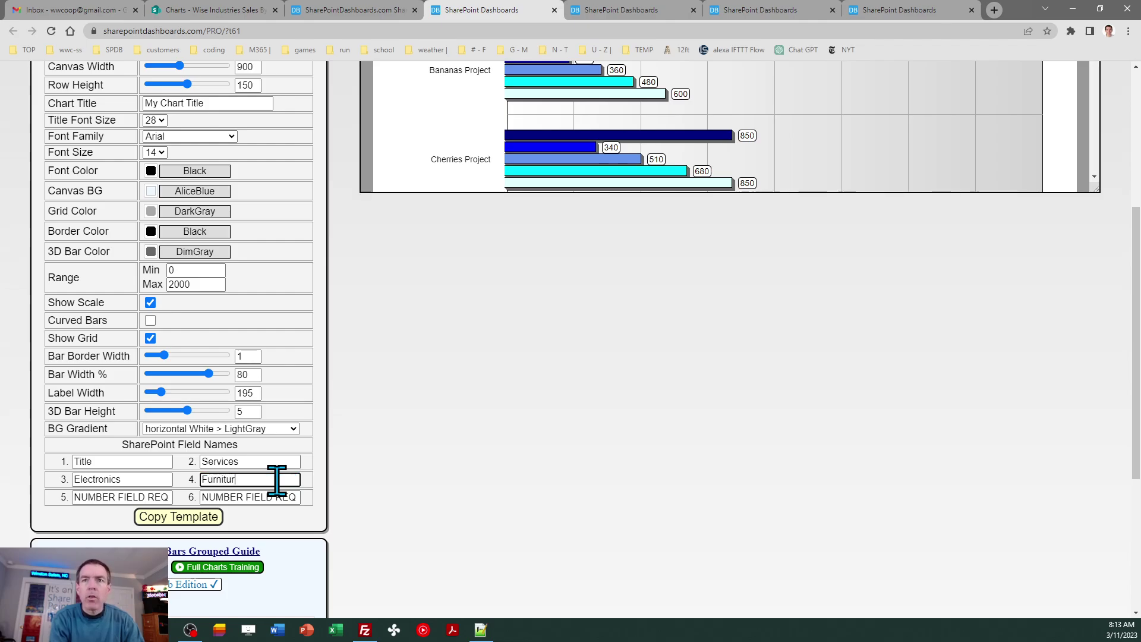
key("Tab")
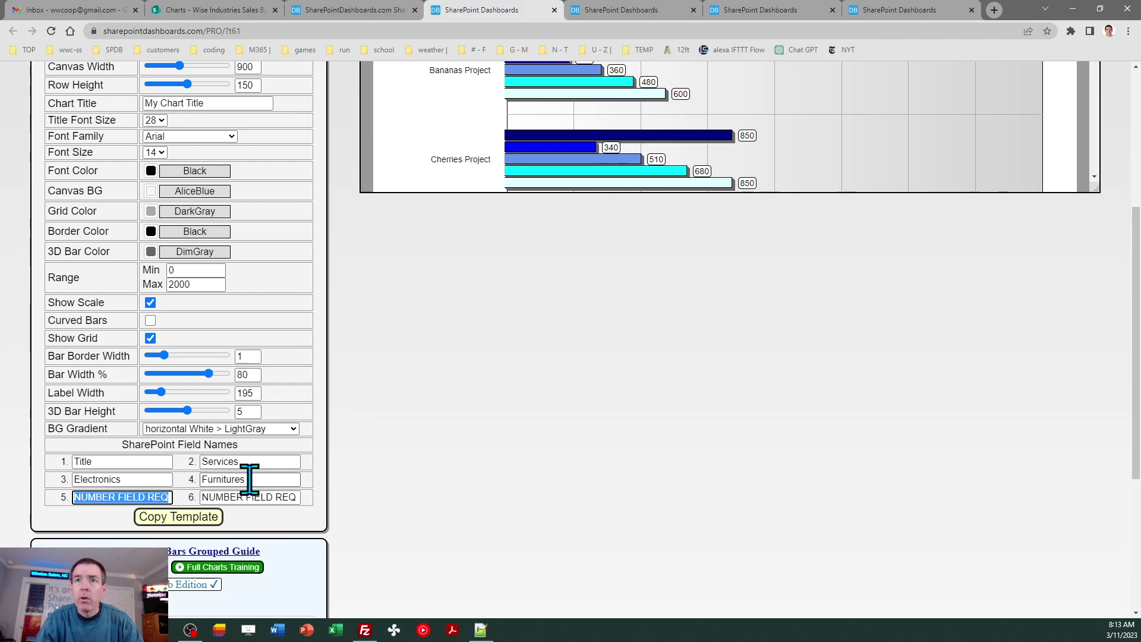
left_click(253, 480)
key("Tab")
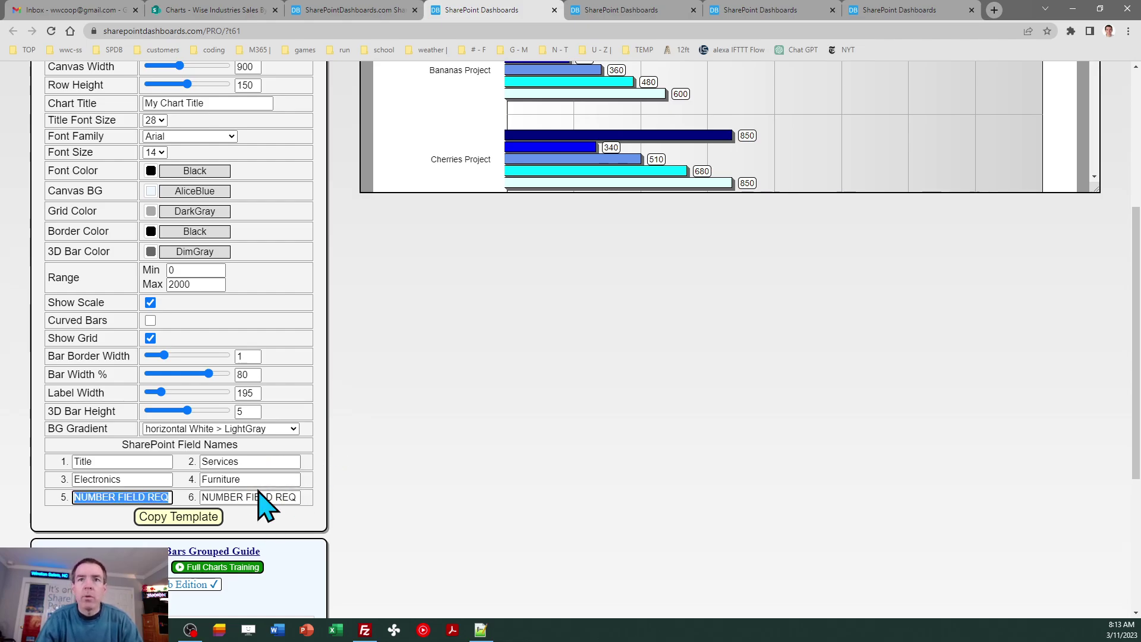
Step: Check the remaining list columns, and set template field names 5 and 6 to Hardware and Support
left_click(238, 12)
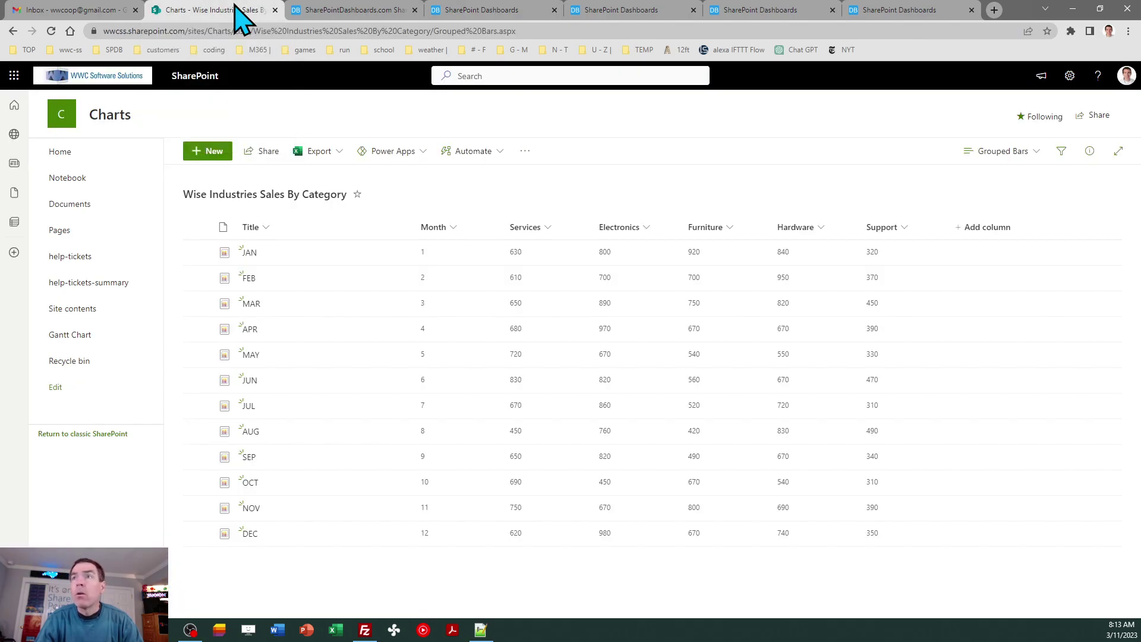
left_click(482, 12)
type("Hardware")
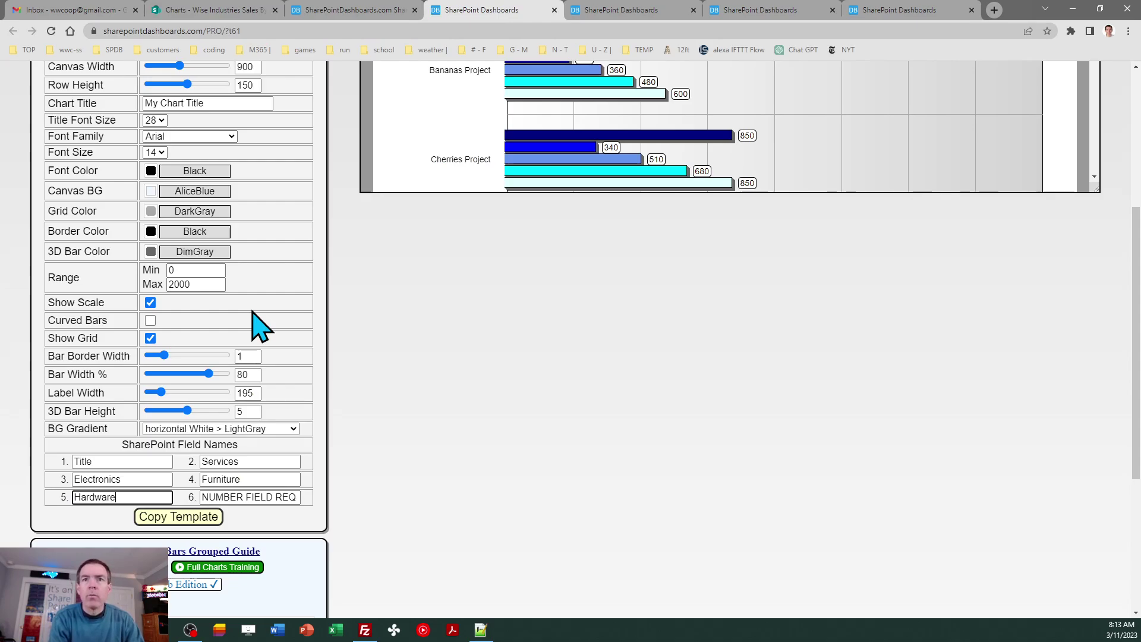
key("Tab")
type("S")
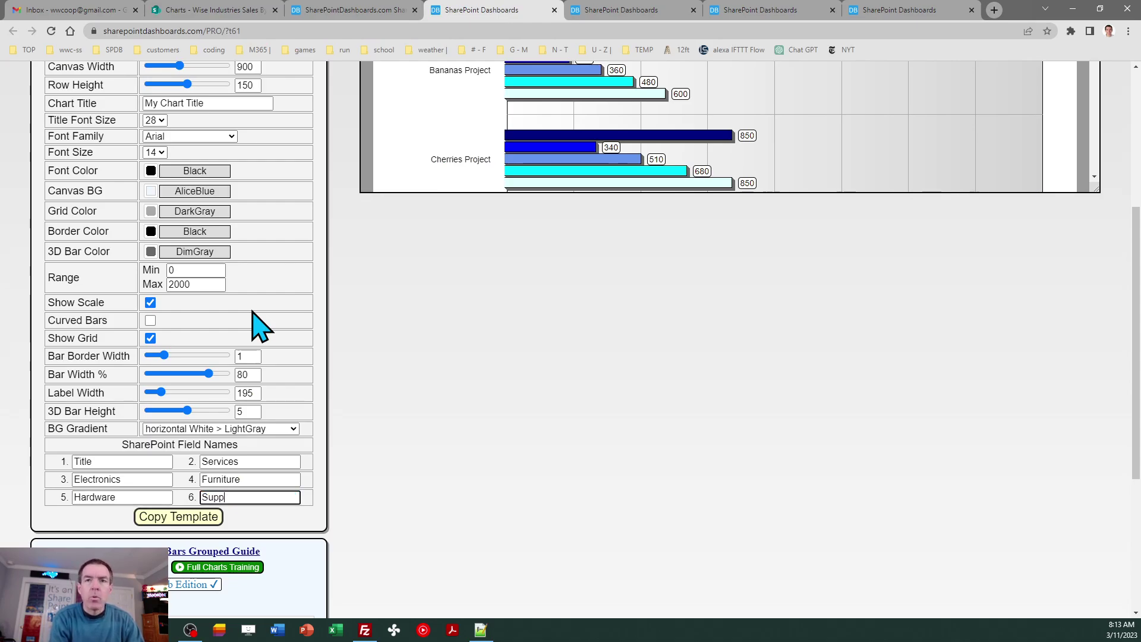
key("Tab")
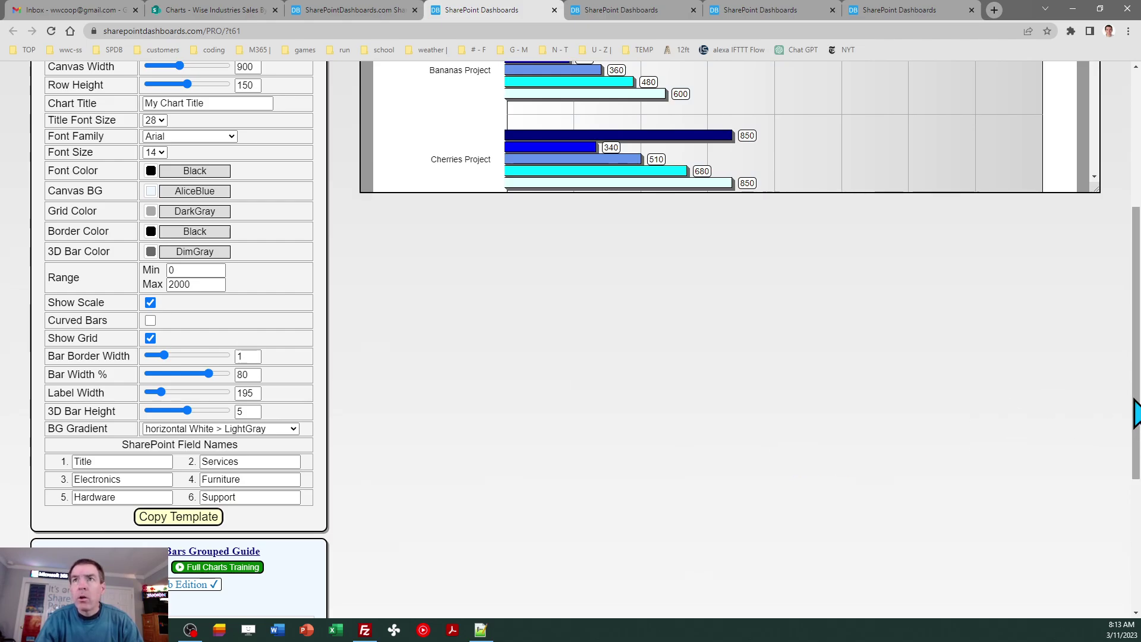
Step: Set the Bars Grouped template's background gradient to none and copy the template
left_click(293, 429)
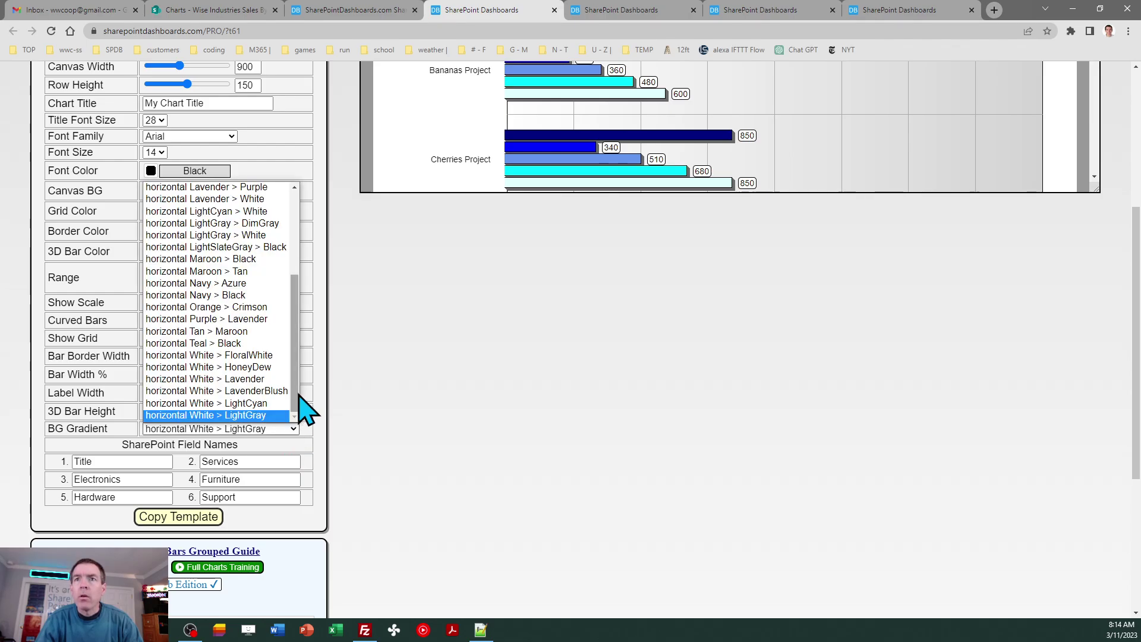
left_click_drag(300, 395, 301, 288)
key("Escape")
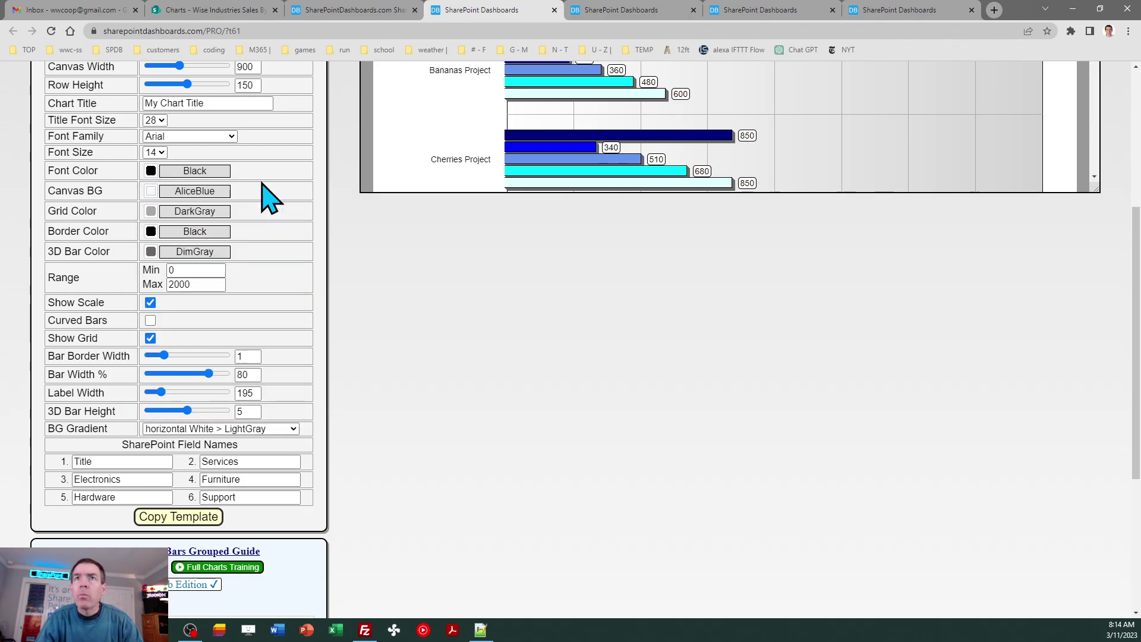
left_click(293, 431)
left_click_drag(300, 357, 301, 254)
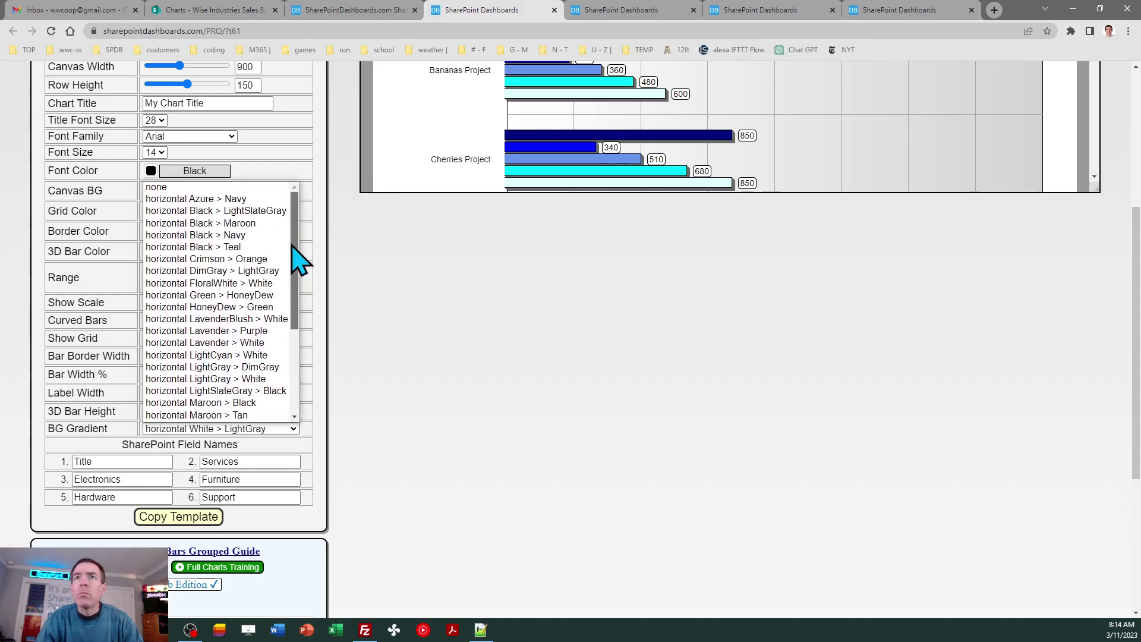
left_click(255, 189)
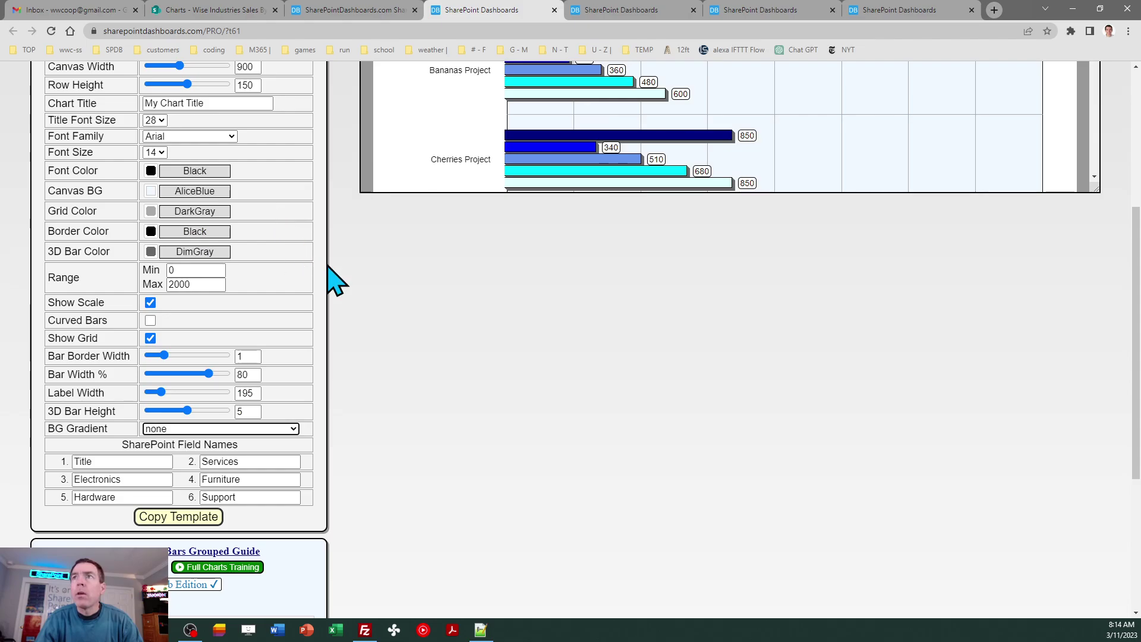
left_click(191, 526)
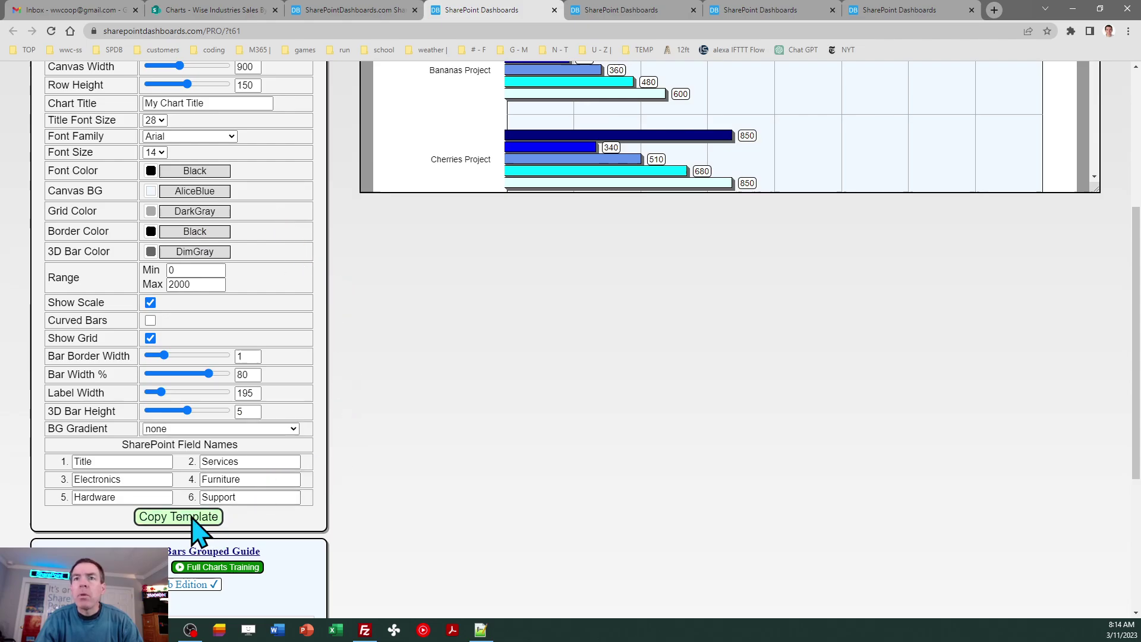
left_click(683, 236)
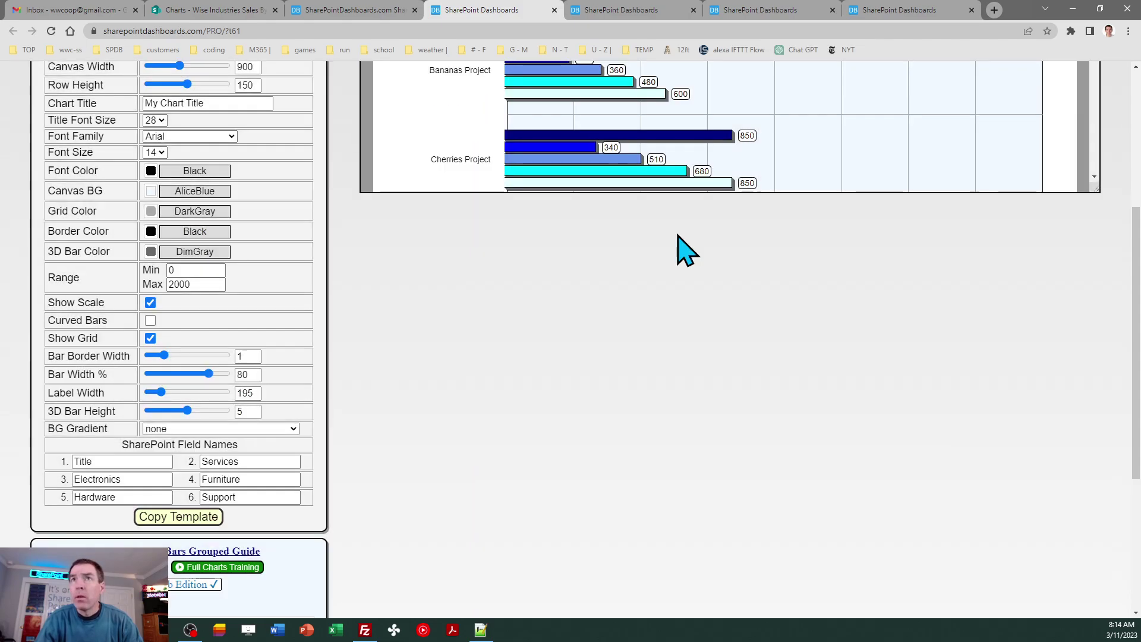
Step: In SharePoint, paste the copied template as the Grouped Bars view's advanced JSON formatting and save it
left_click(349, 12)
left_click(242, 12)
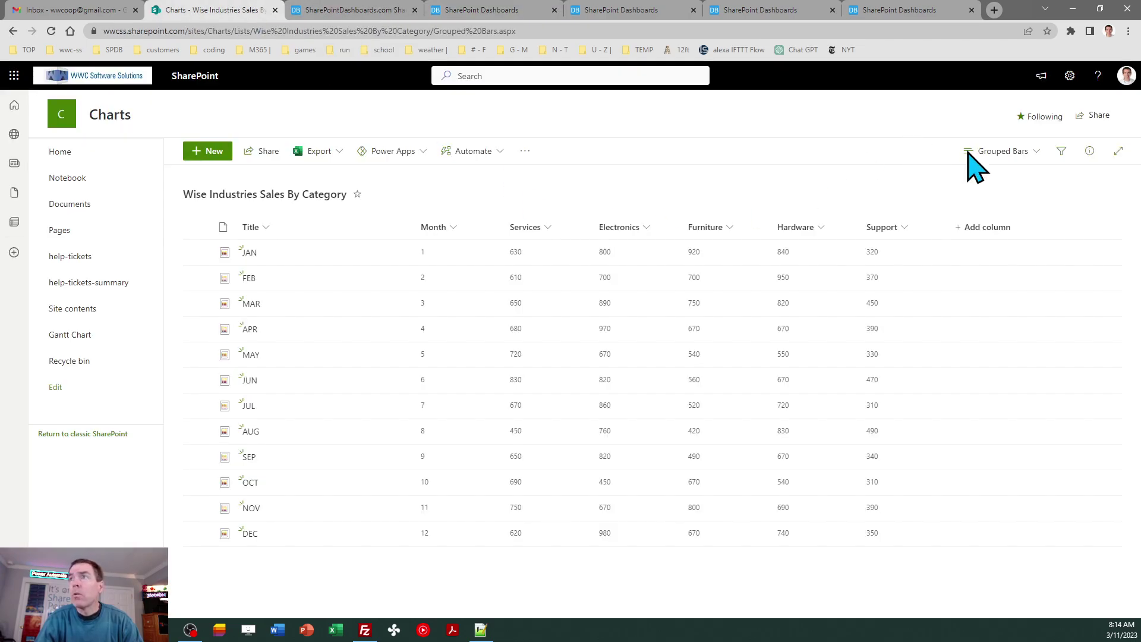
left_click(996, 153)
left_click(995, 350)
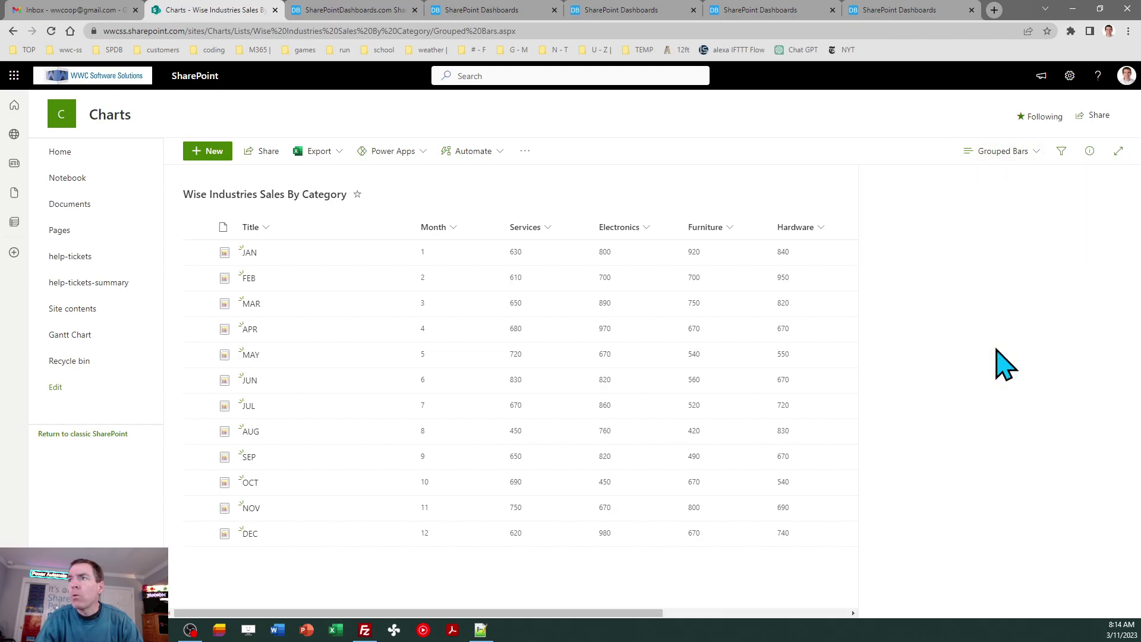
left_click(899, 572)
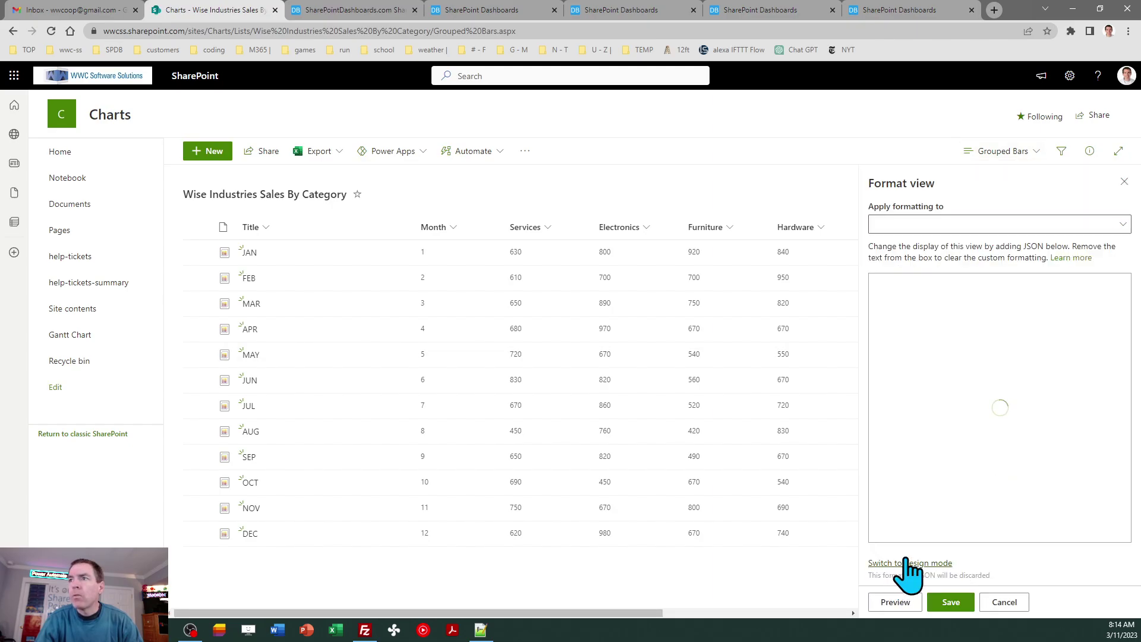
key("ctrl+a")
key("ctrl+v")
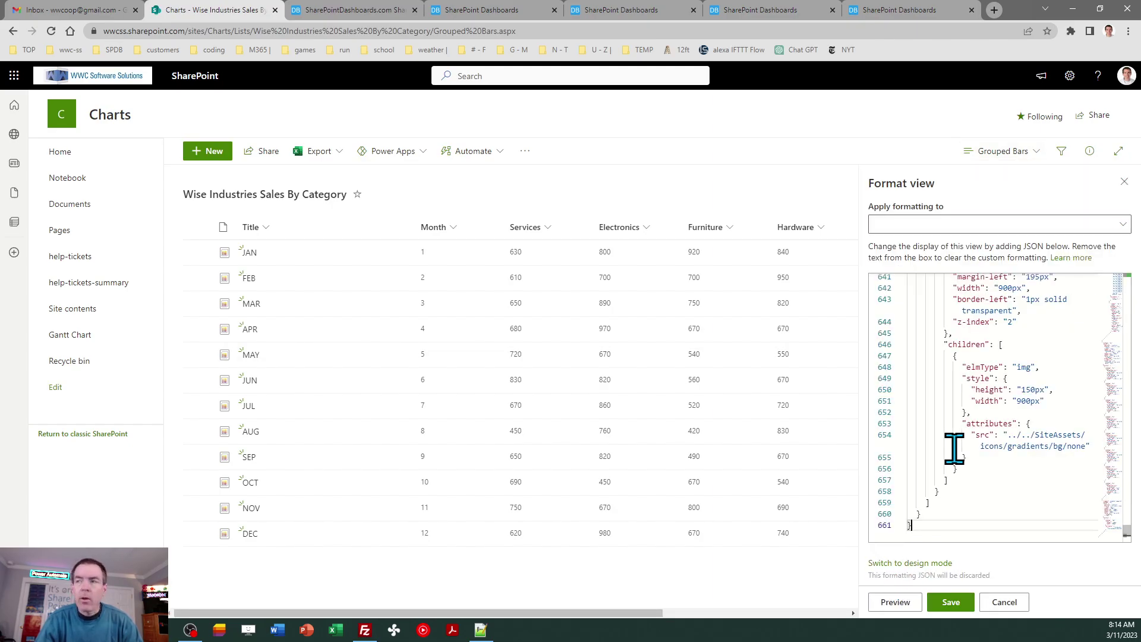
left_click(951, 603)
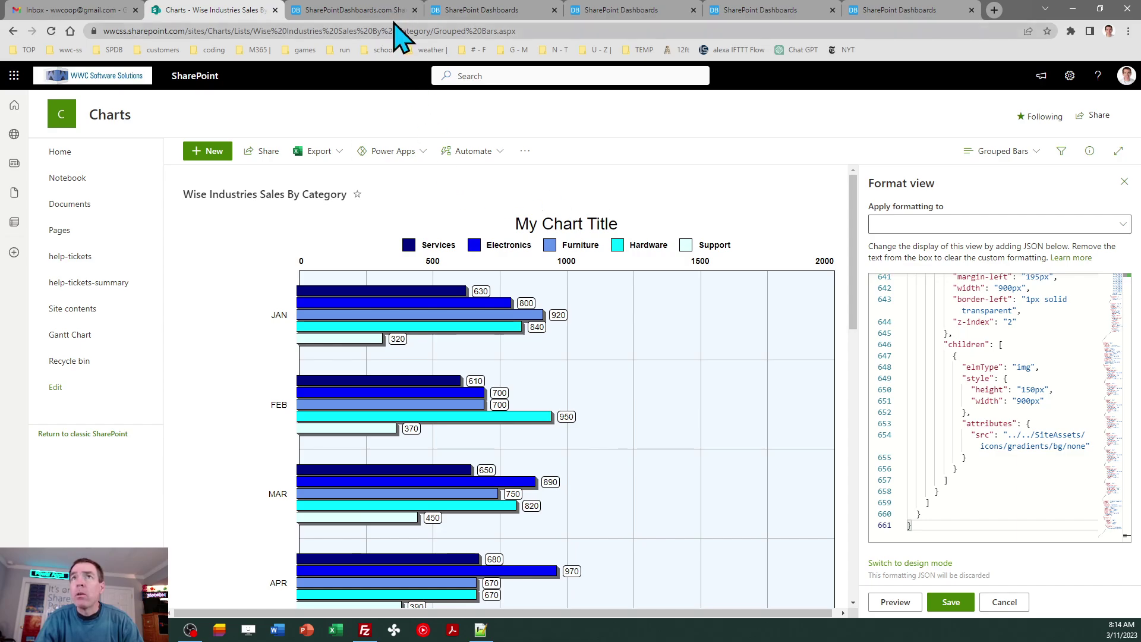
Step: Back in the Bars Grouped template, set the chart title to "Sales by Category" and copy the template again
left_click(473, 10)
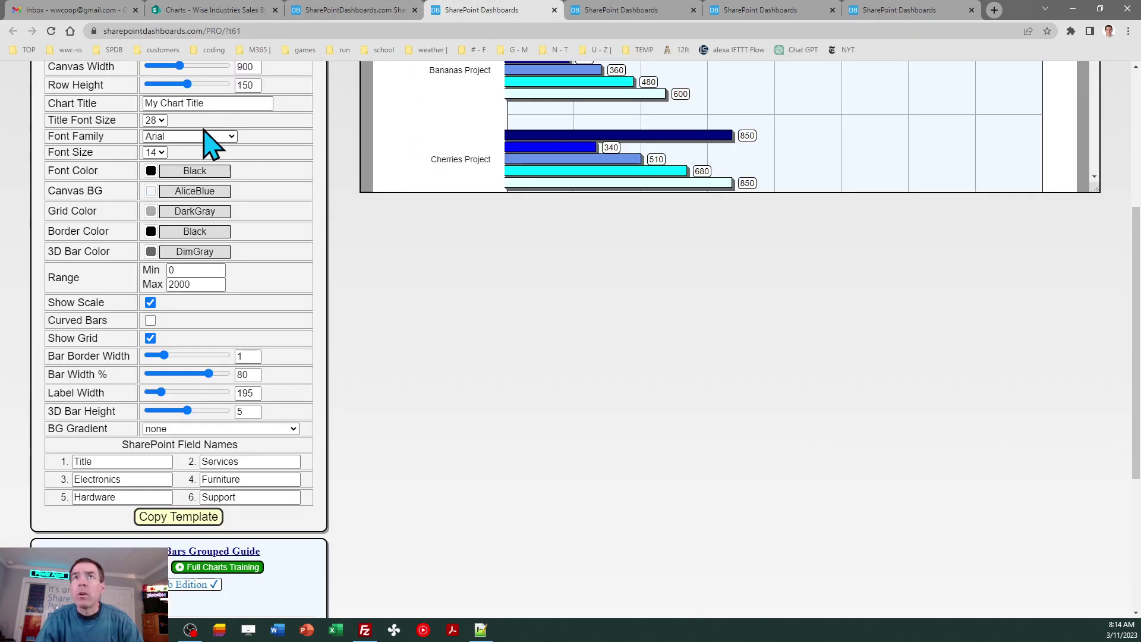
triple_click(218, 102)
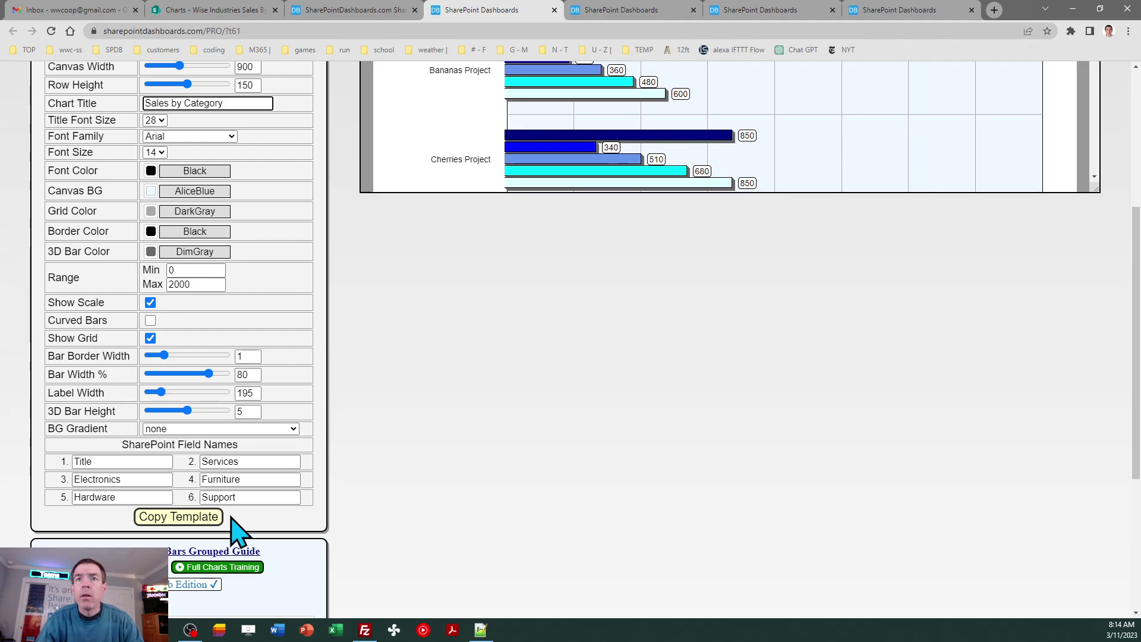
left_click(199, 517)
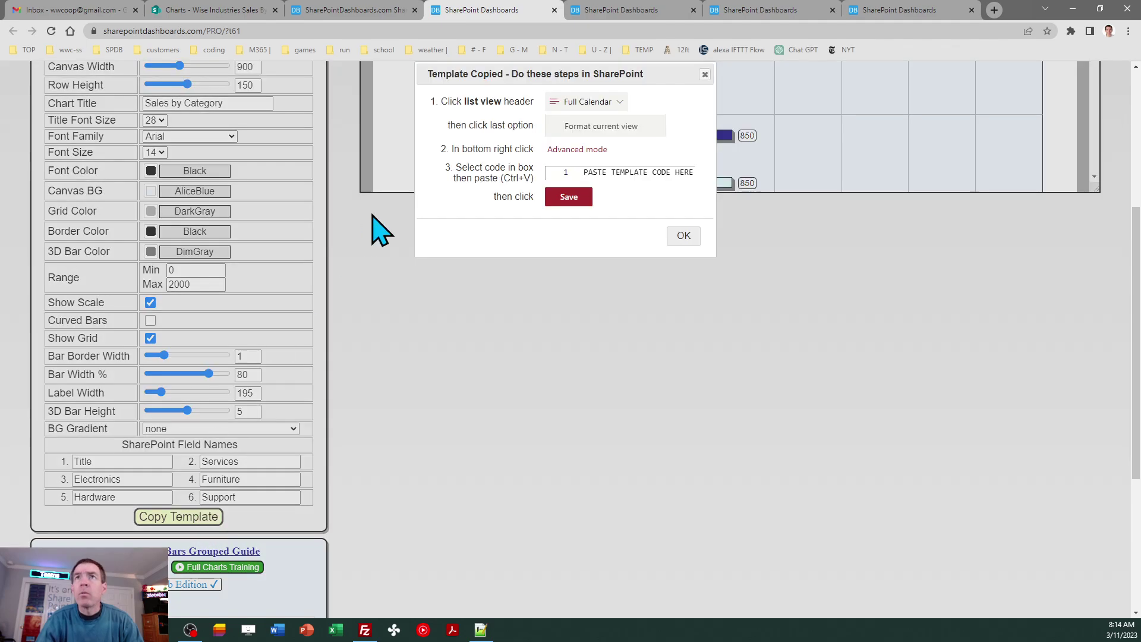
left_click(684, 236)
Step: Replace the Grouped Bars view's formatting JSON in SharePoint with the retitled template and save it
left_click(241, 10)
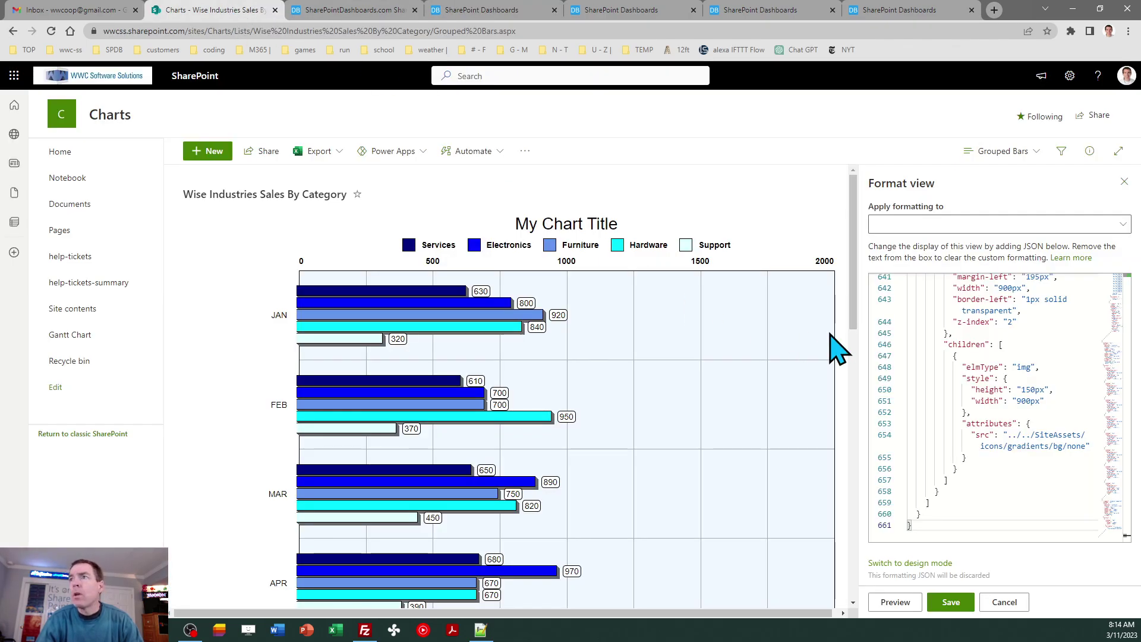
left_click(1002, 358)
key("ctrl+a")
key("ctrl+v")
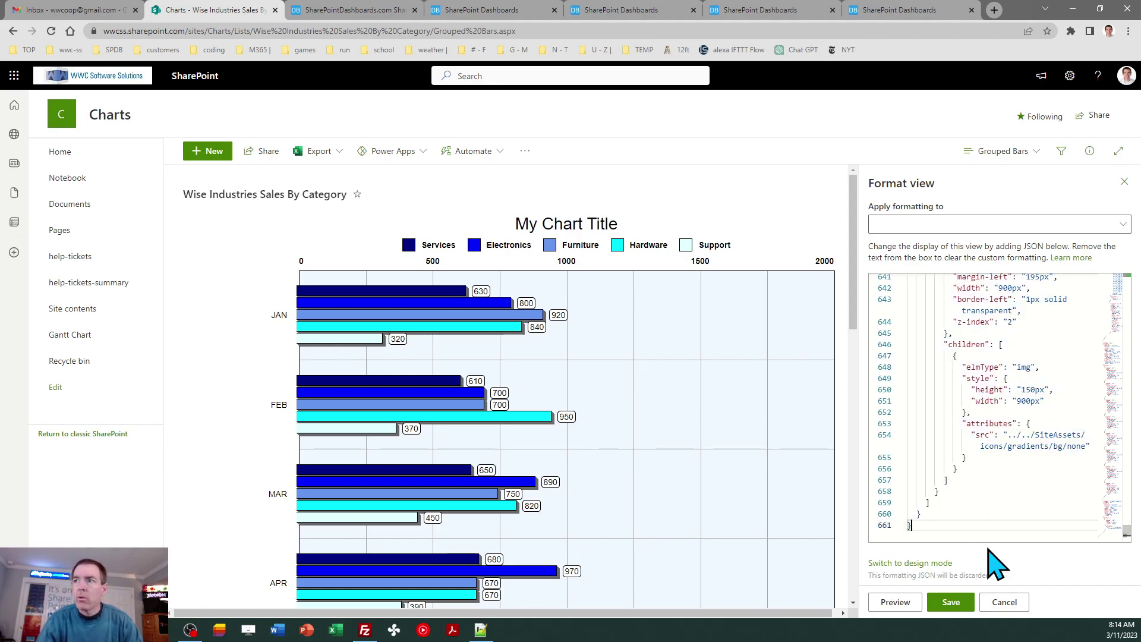
left_click(950, 603)
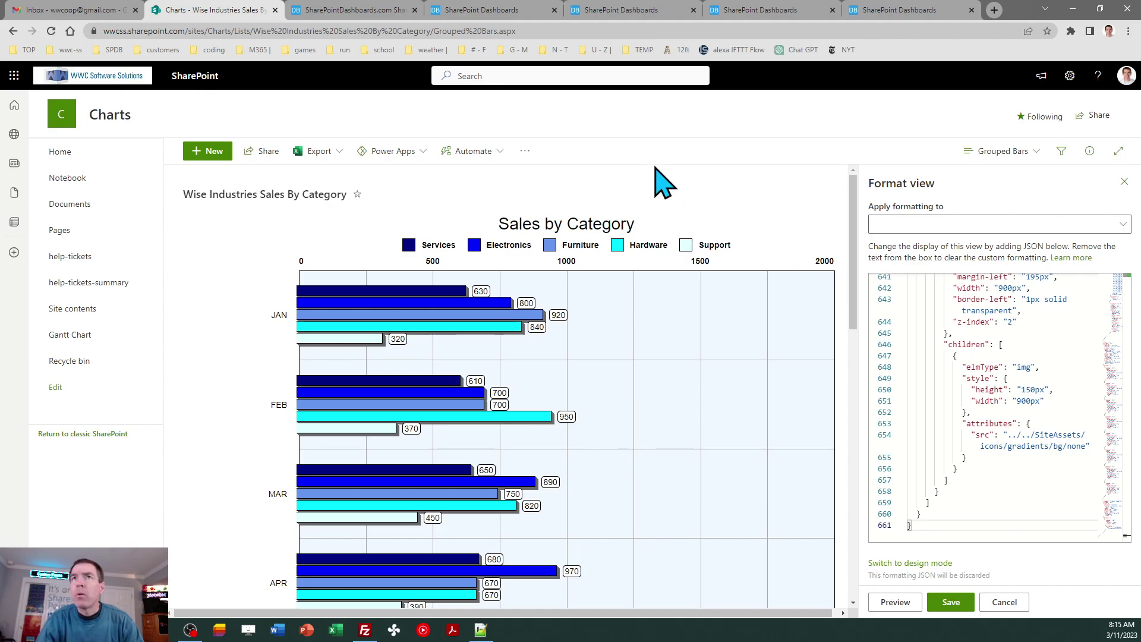
Step: Return to the Bars Grouped template and set the range maximum to 1200 and the canvas width to 1100
left_click(474, 16)
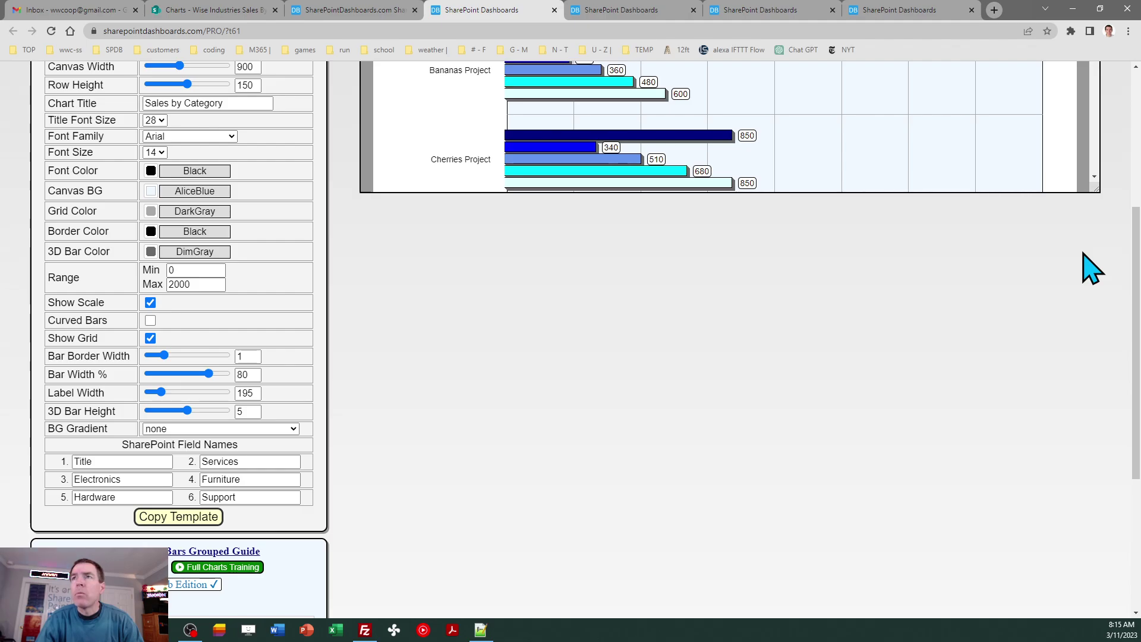
left_click(355, 13)
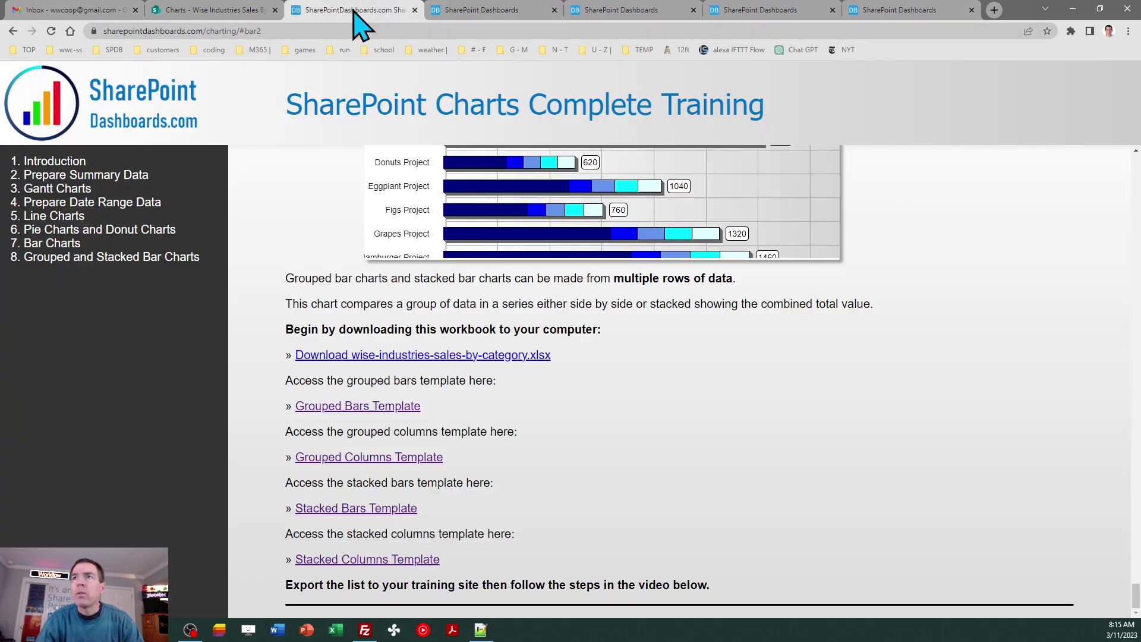
left_click(250, 11)
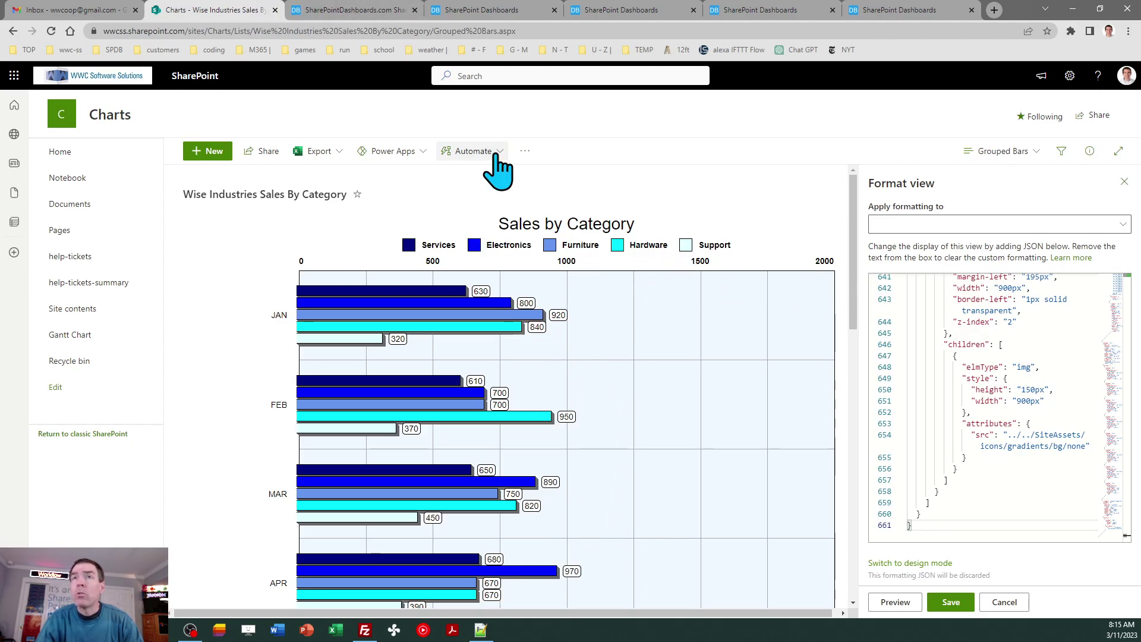
left_click(355, 11)
left_click(484, 11)
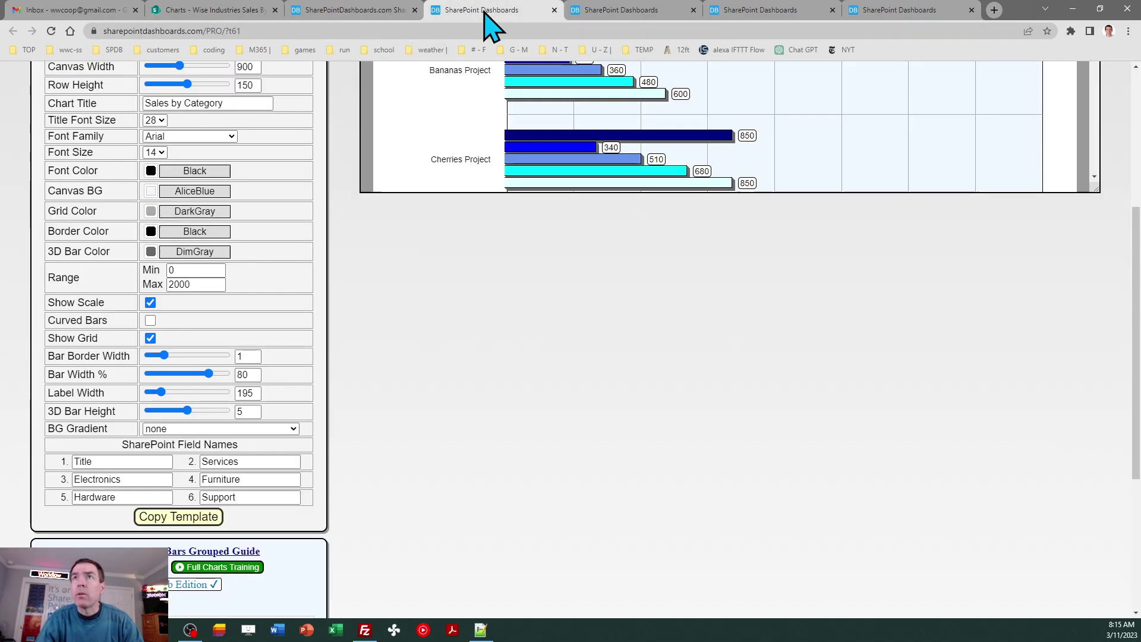
double_click(189, 285)
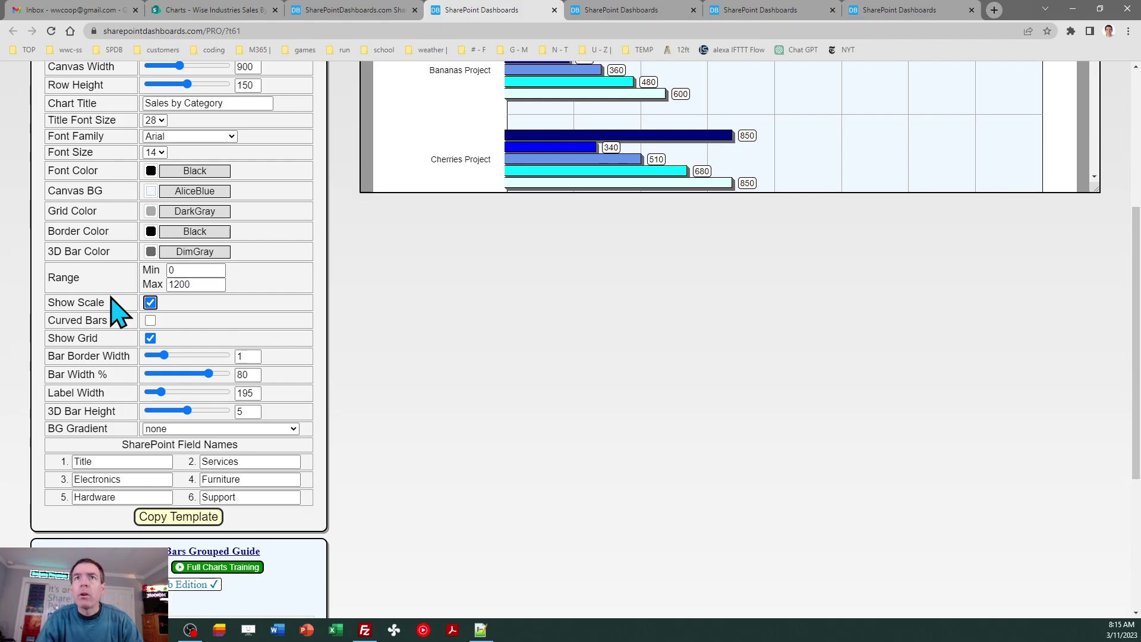
double_click(257, 67)
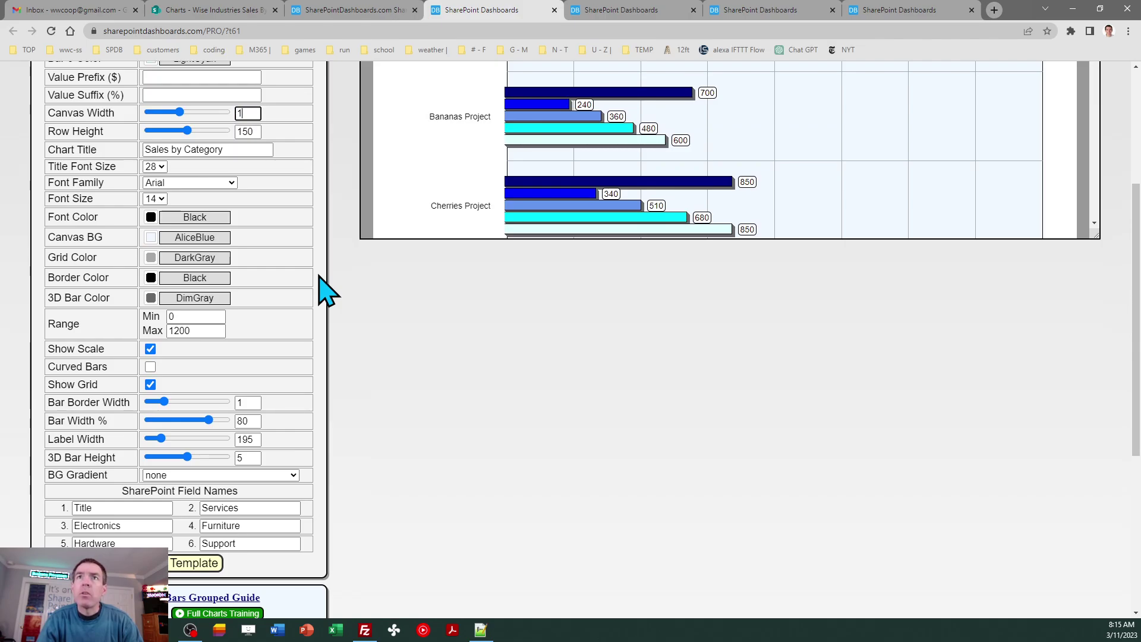
key("Tab")
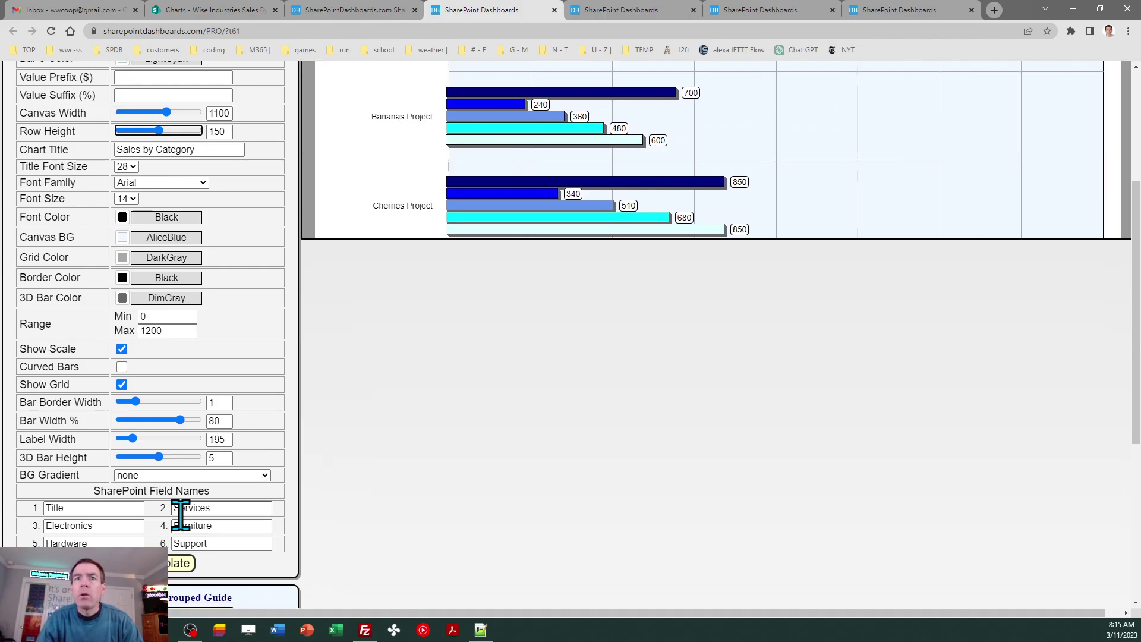
Step: Copy the resized template over the Grouped Bars view's formatting JSON in SharePoint, then save and close the view formatting
left_click(178, 580)
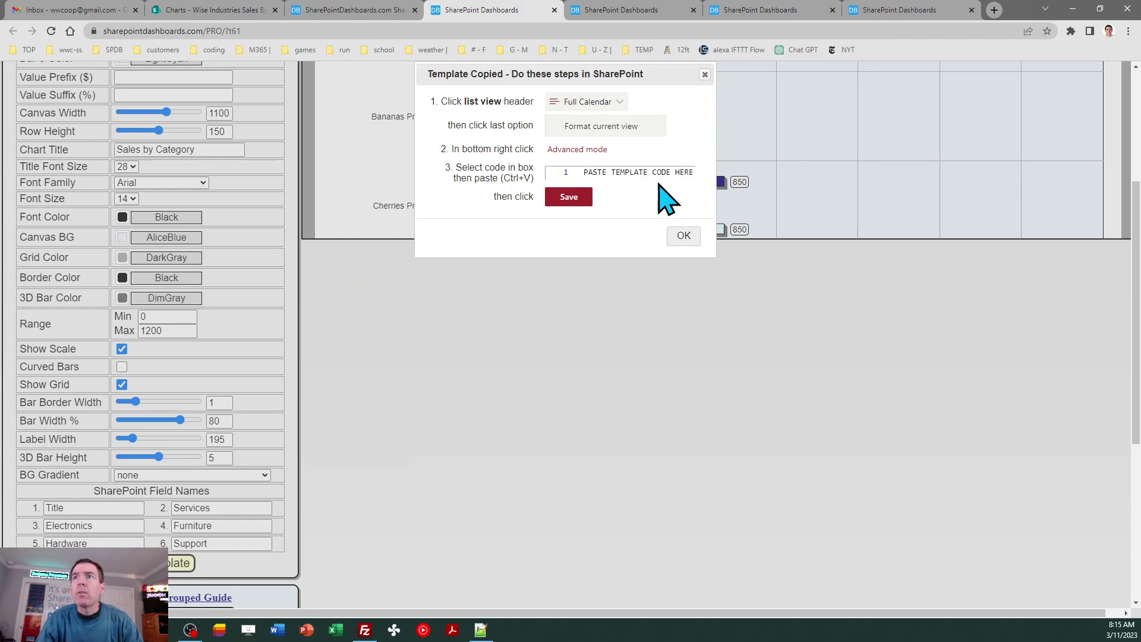
left_click(680, 236)
left_click(222, 10)
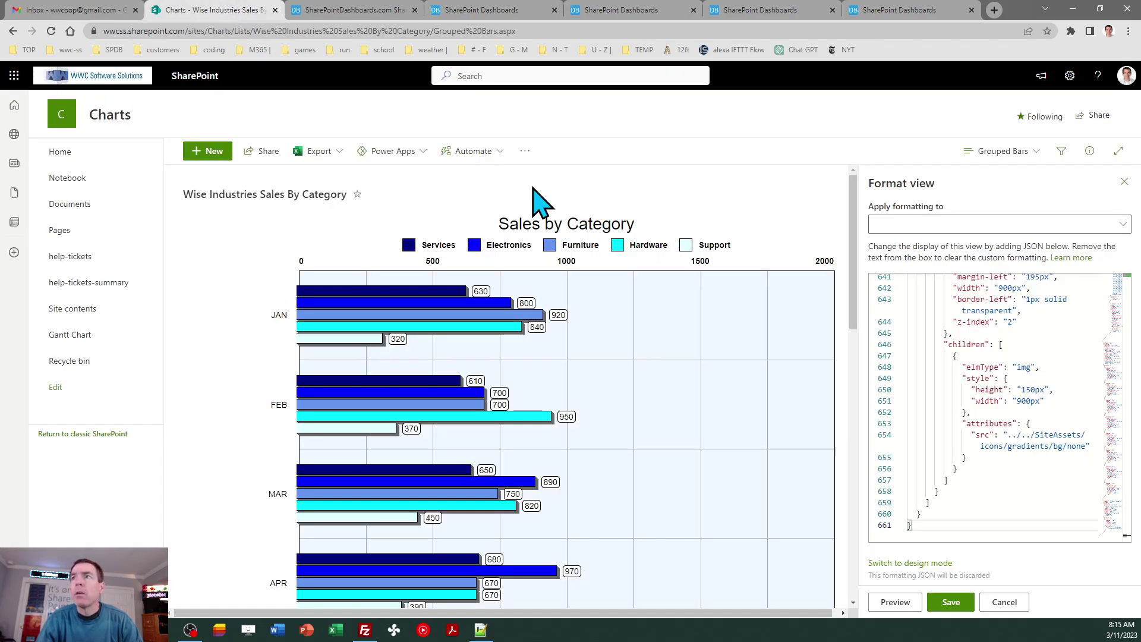
left_click(969, 356)
key("ctrl+a")
key("ctrl+v")
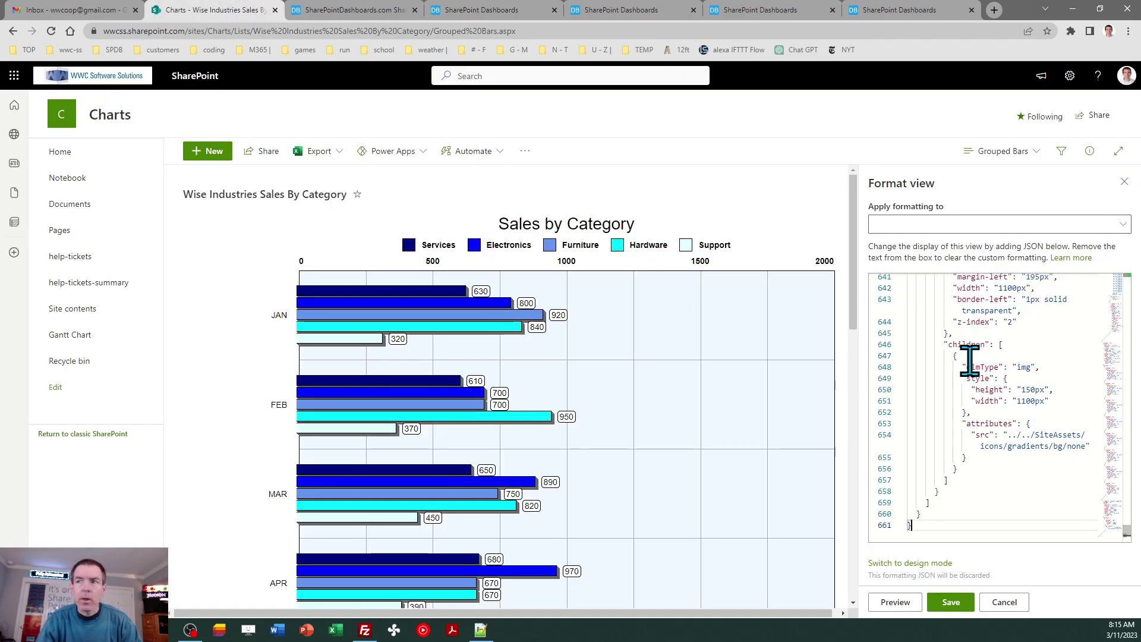
left_click(951, 602)
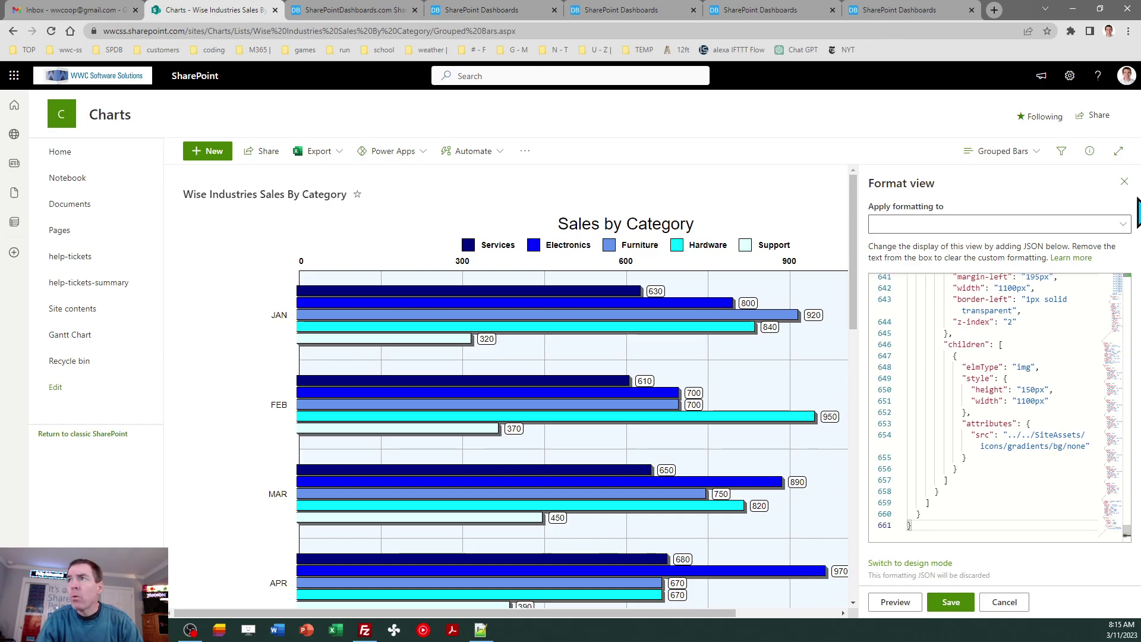
left_click(1124, 181)
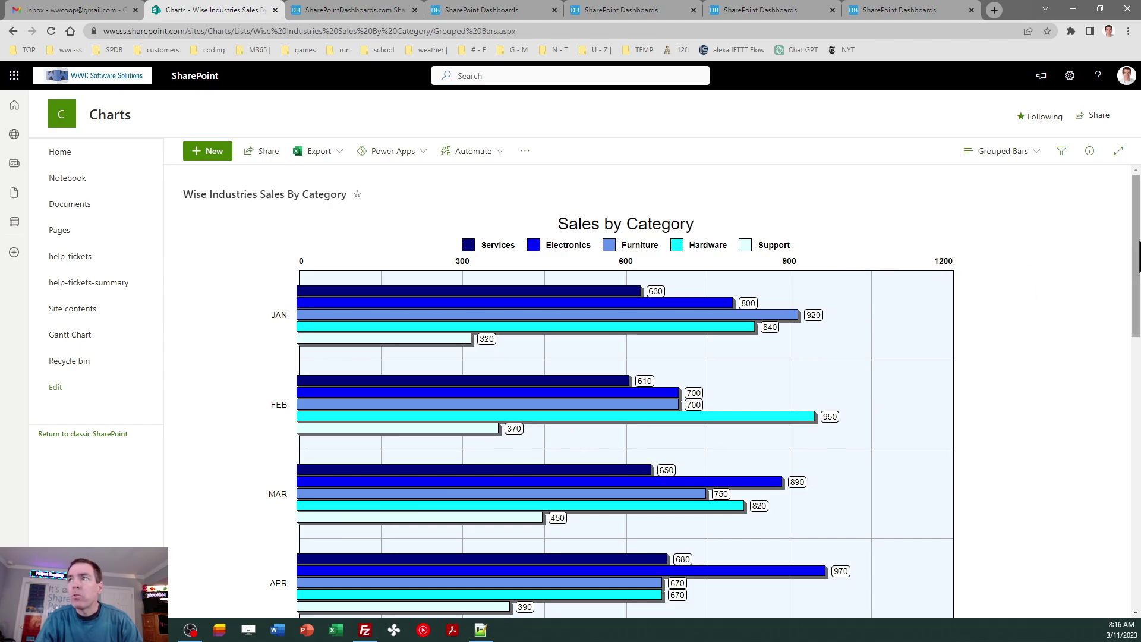
Step: Review the full Grouped Bars chart through December and switch the list to the Grouped Cols view
left_click_drag(1137, 244, 1137, 515)
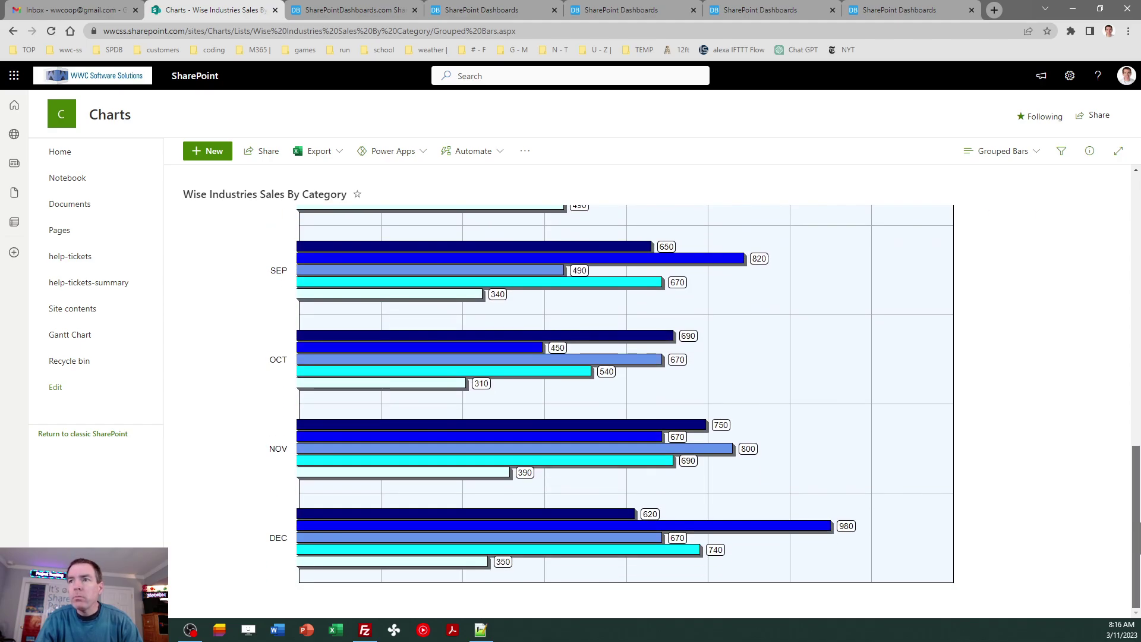
scroll(1021, 324, "up", 10)
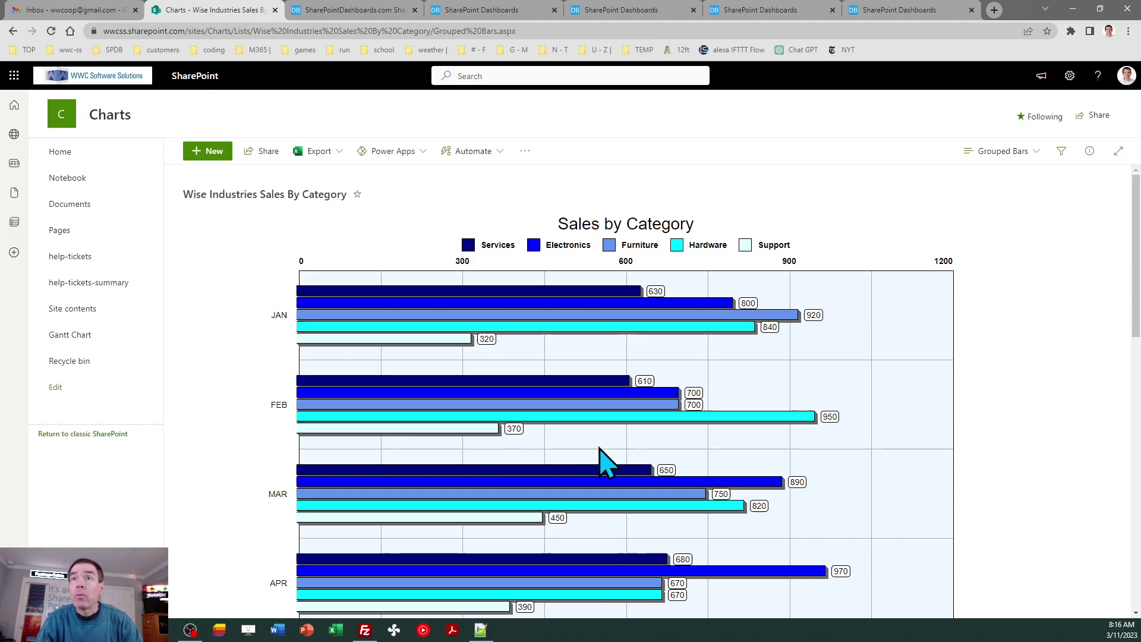
left_click(984, 152)
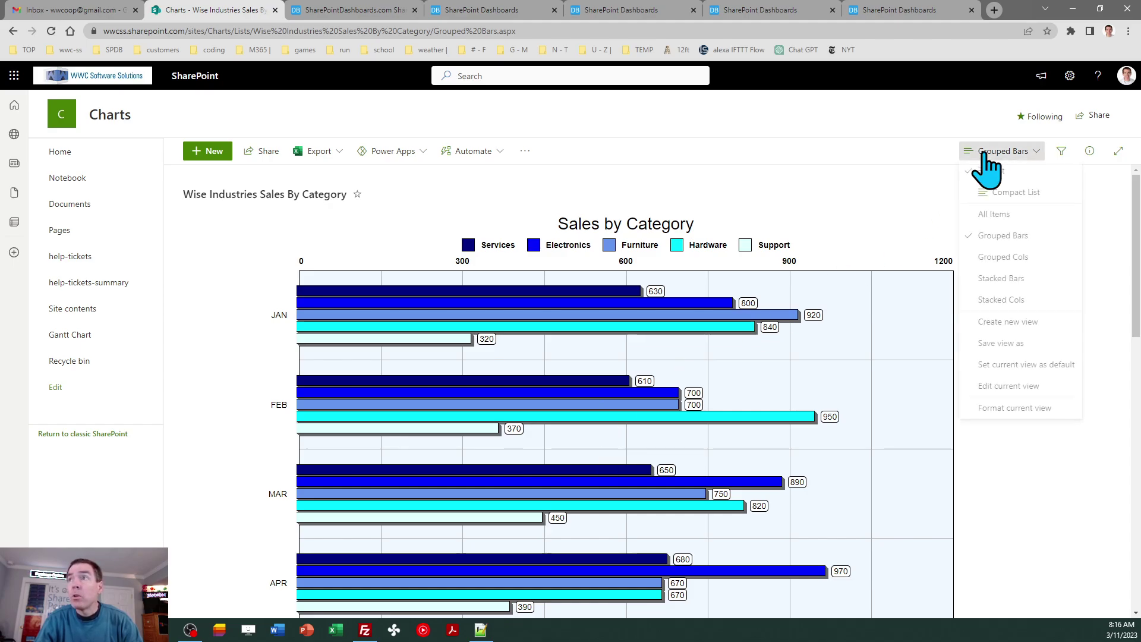
left_click(1032, 261)
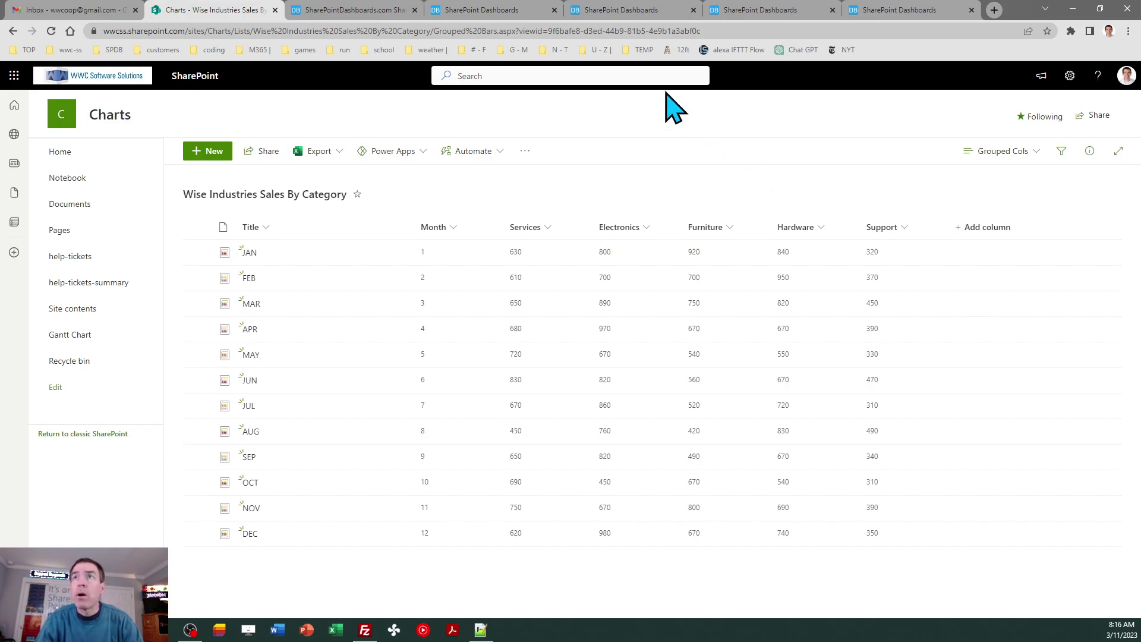
Step: Open the Columns Grouped template and set its chart title to "Sales by Category"
left_click(620, 13)
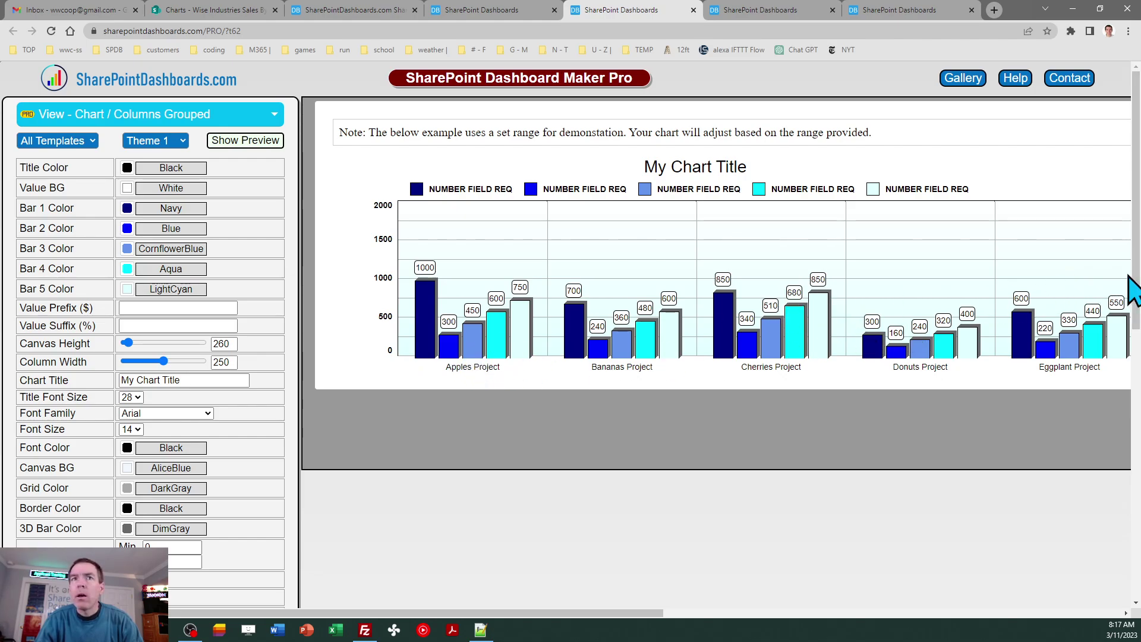
left_click_drag(197, 381, 71, 382)
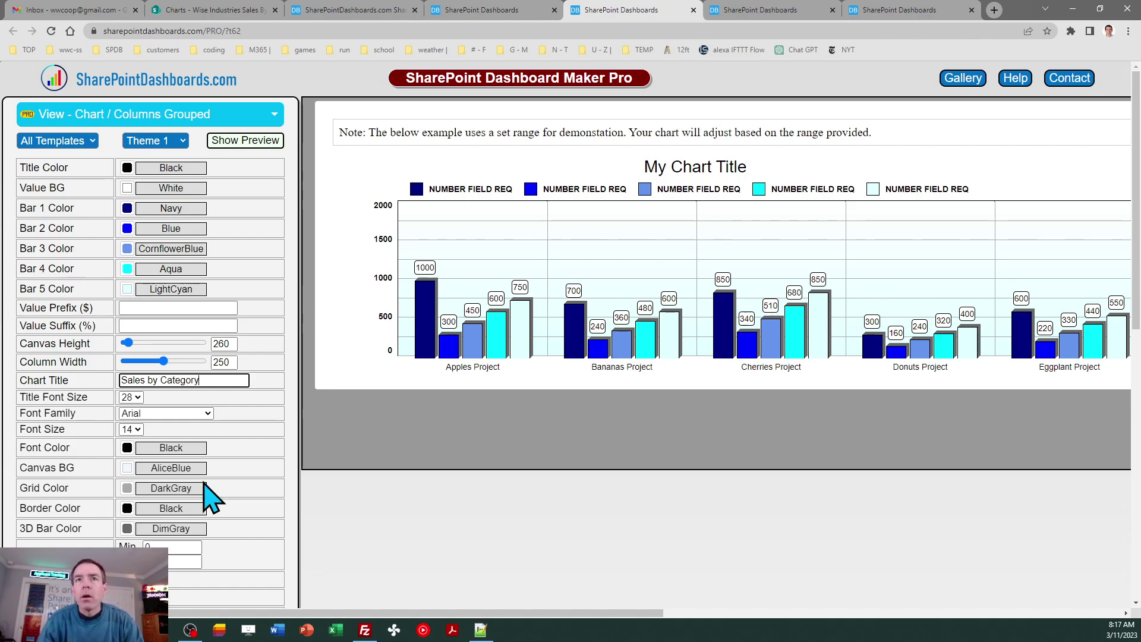
Step: Title the grouped column chart "Sales by Category" and set its first SharePoint field name to Title
type("Sales by Category")
left_click(400, 527)
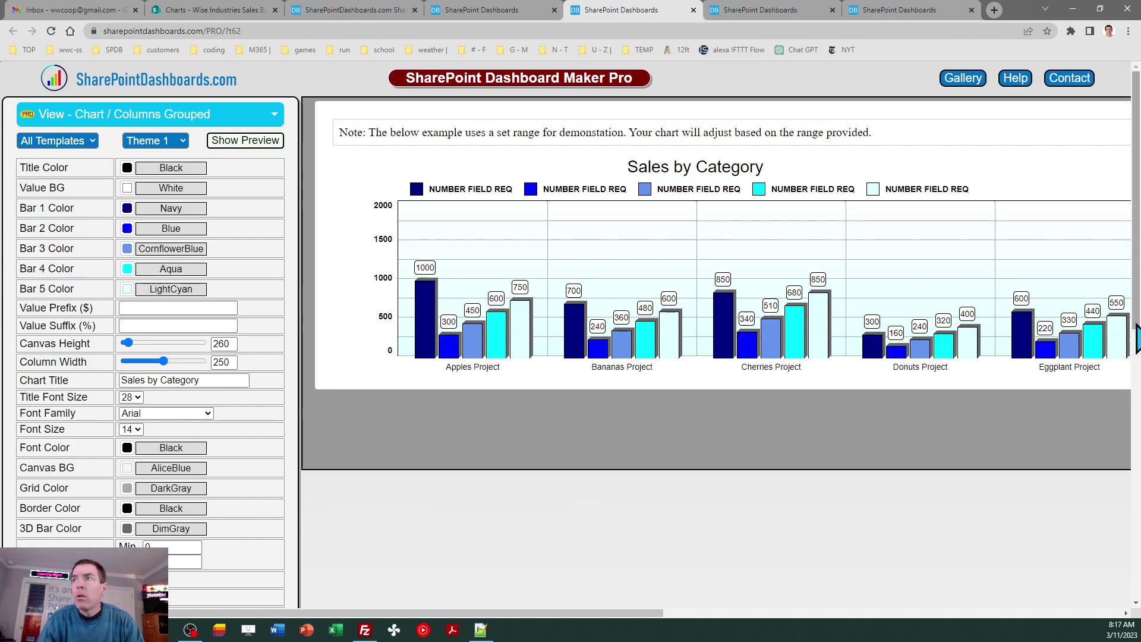
left_click_drag(1138, 305, 1135, 440)
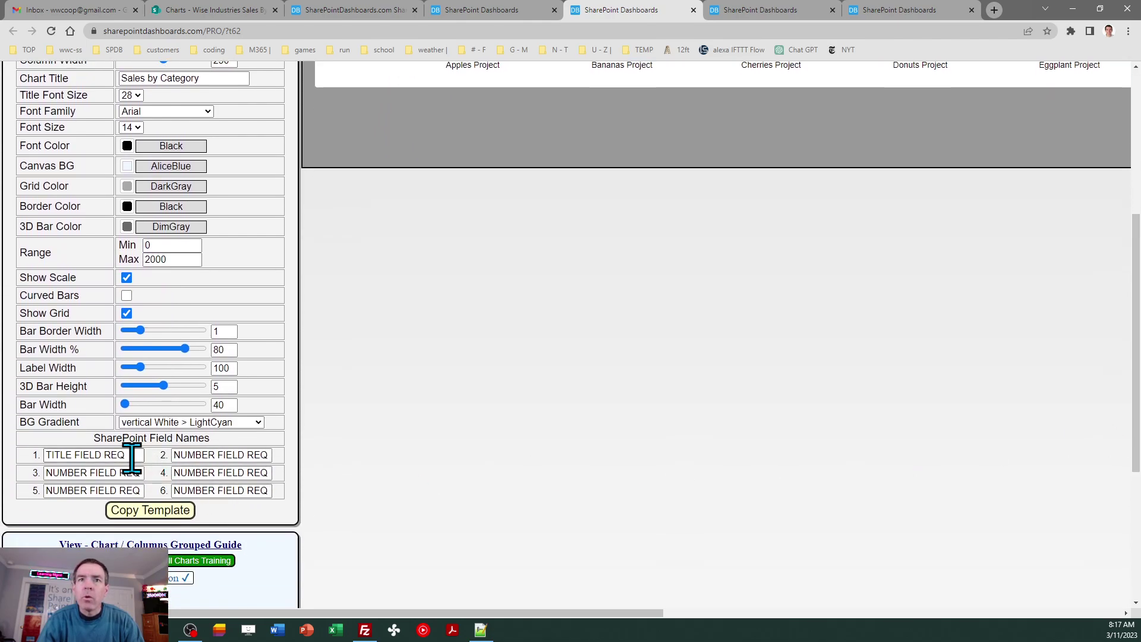
left_click_drag(128, 457, 2, 475)
type("Title")
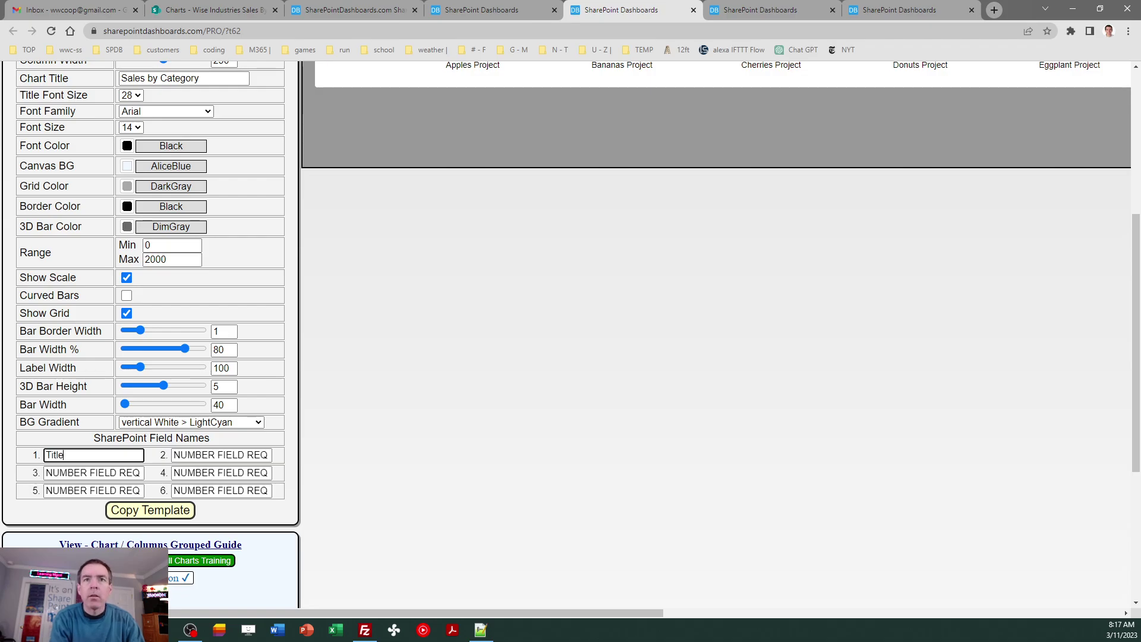
key("Tab")
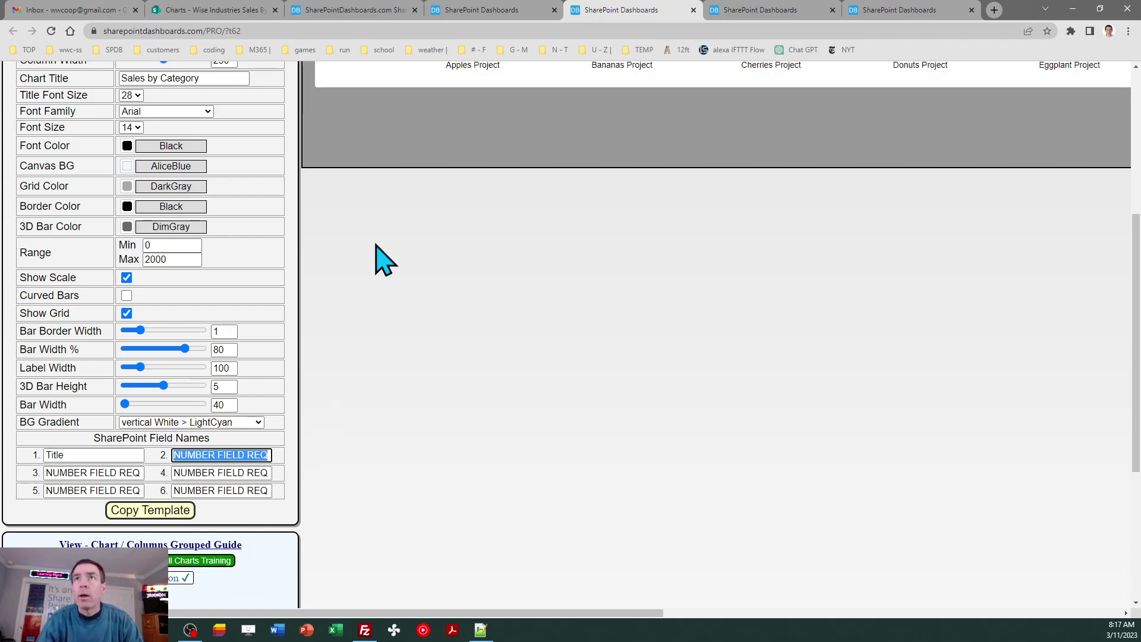
Step: Check the field names used in the Bars Grouped template, then enter Services and Electronics as fields 2 and 3 of the columns template
left_click(232, 12)
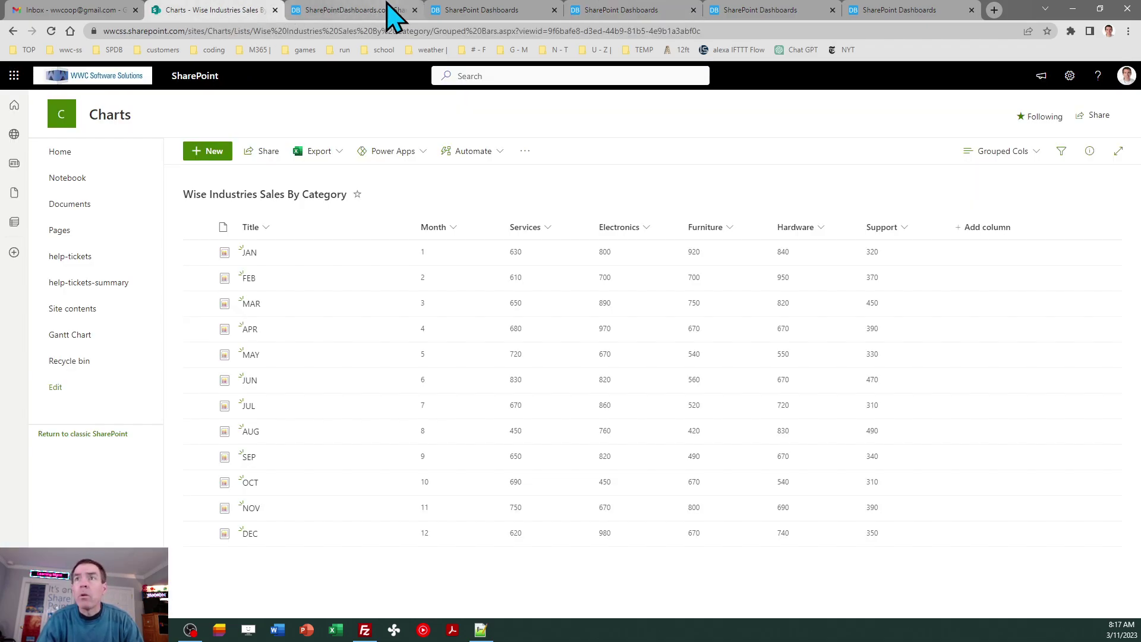
left_click(472, 7)
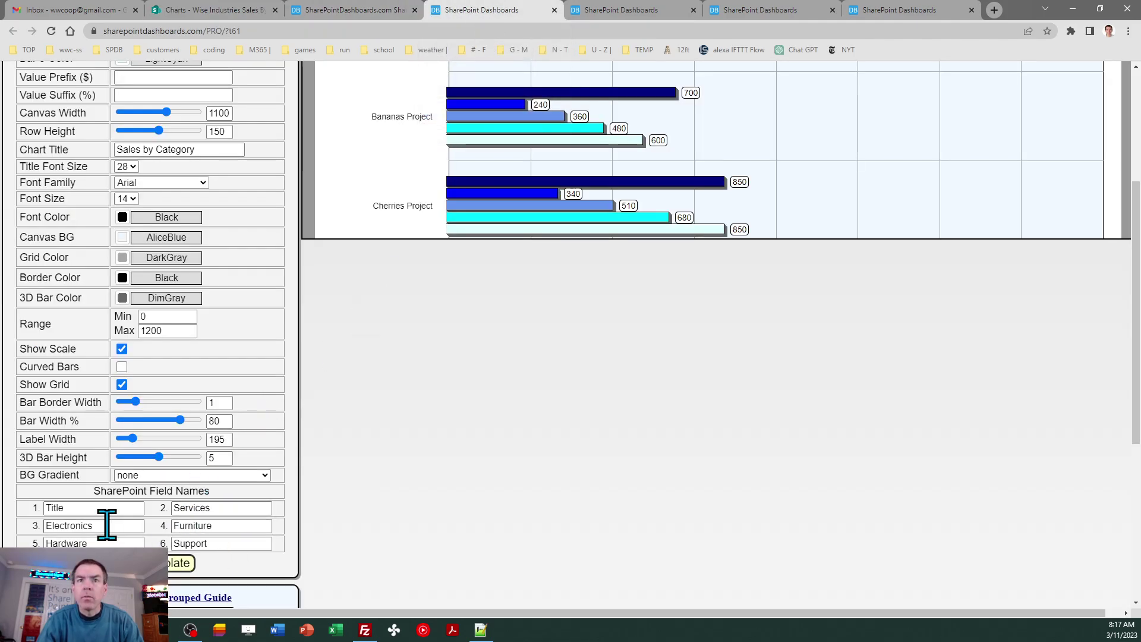
left_click(607, 11)
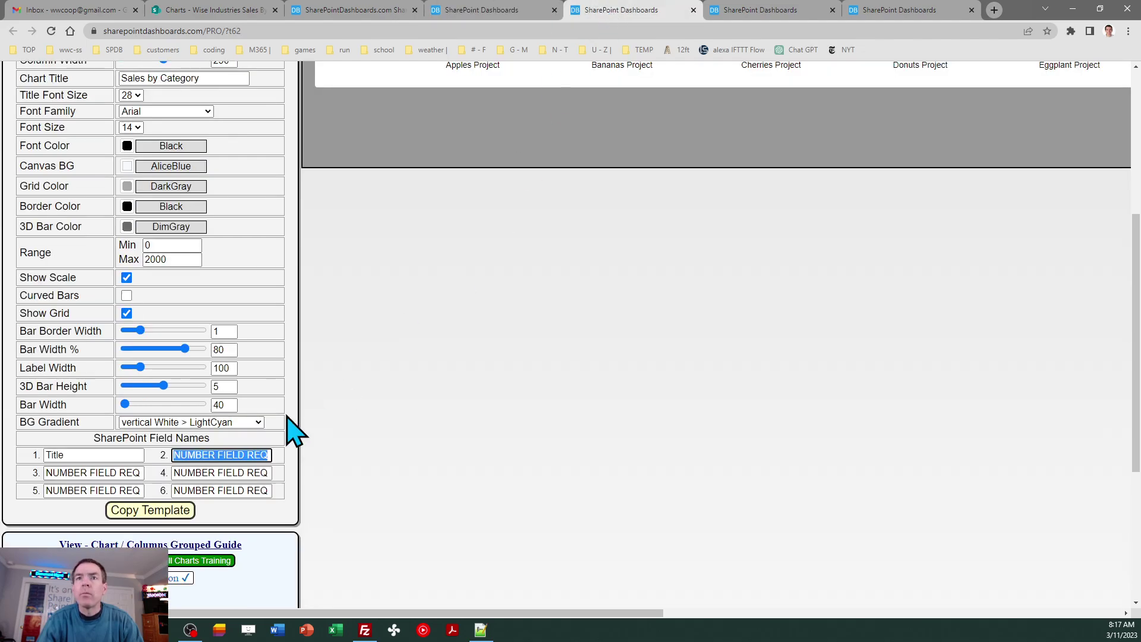
type("Services")
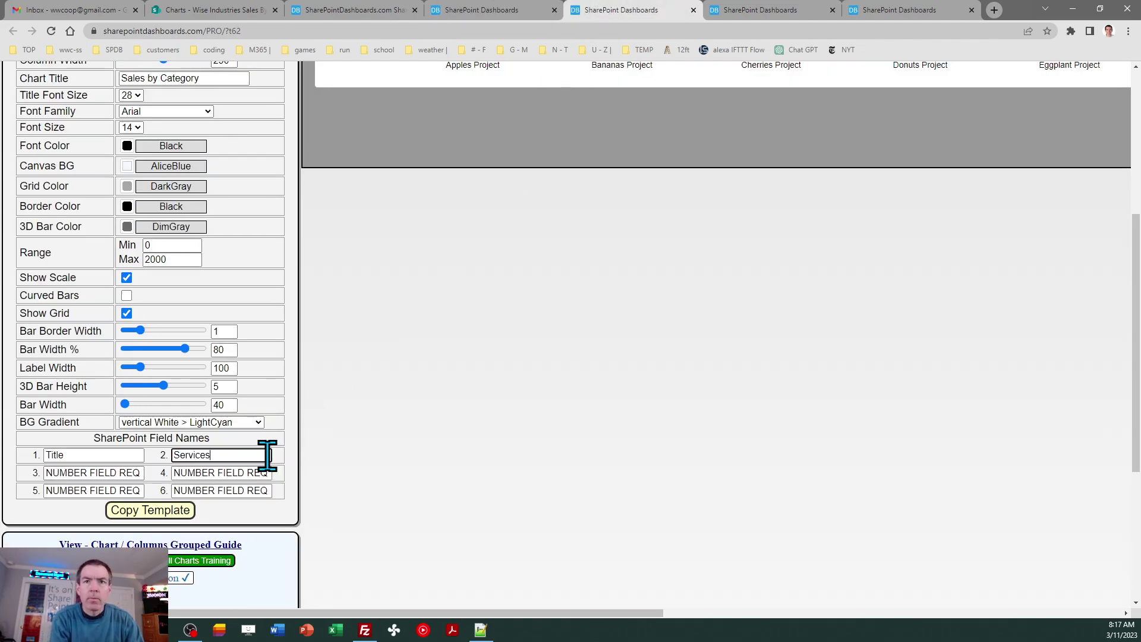
key("Tab")
type("E")
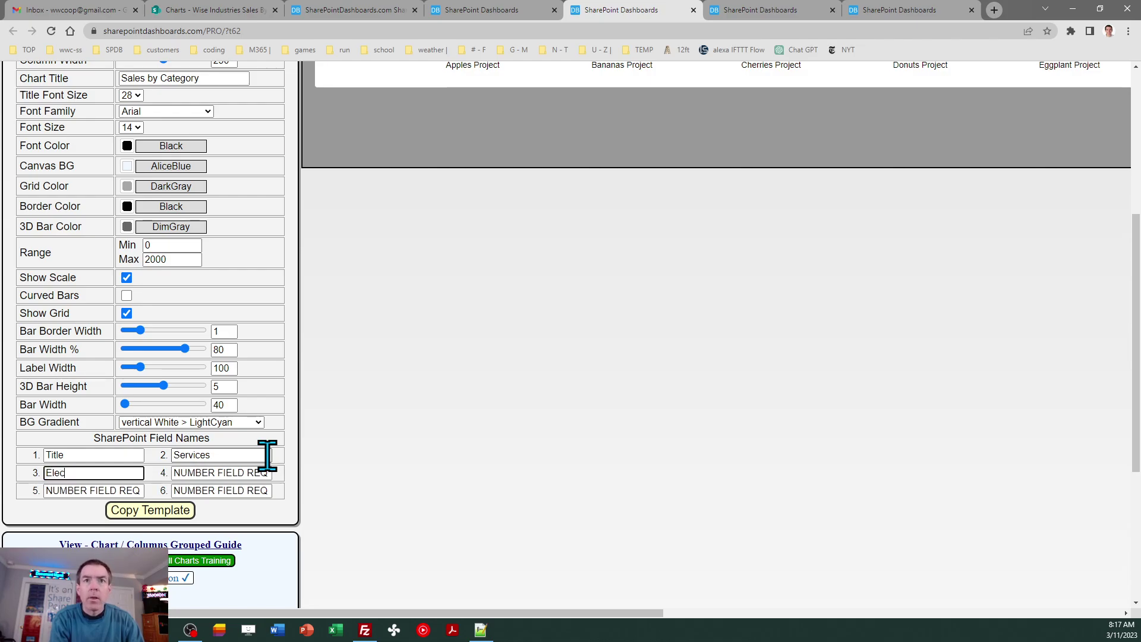
key("Tab")
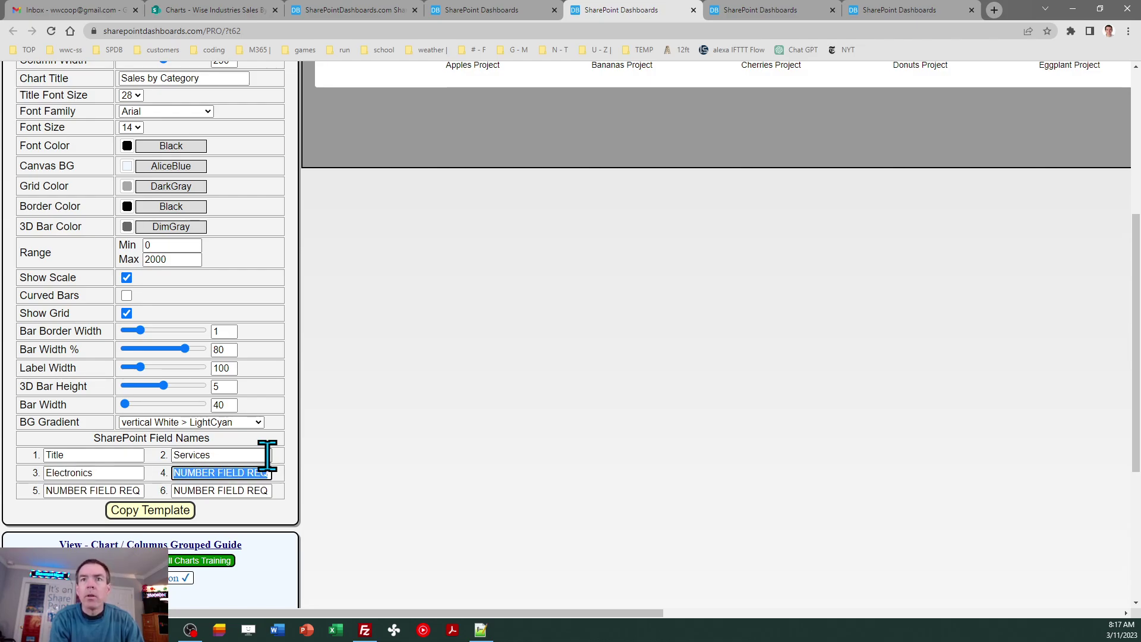
Step: Close the Bars Grouped template, check the list's column names and set fields 4 to 6 to Furniture, Hardware and Support
left_click(554, 10)
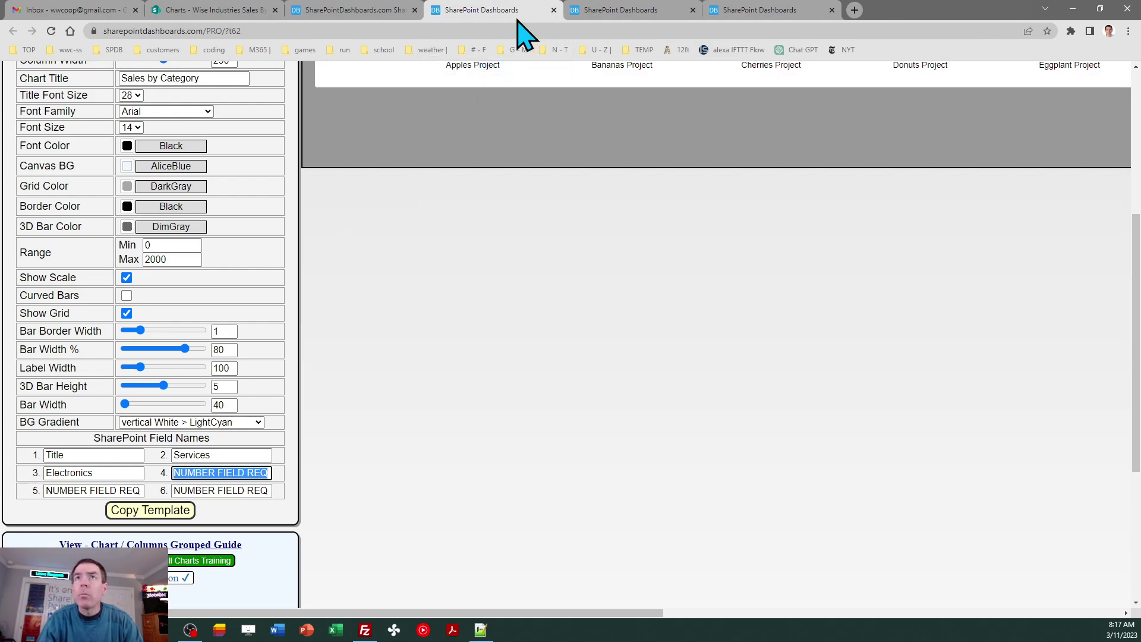
left_click(217, 7)
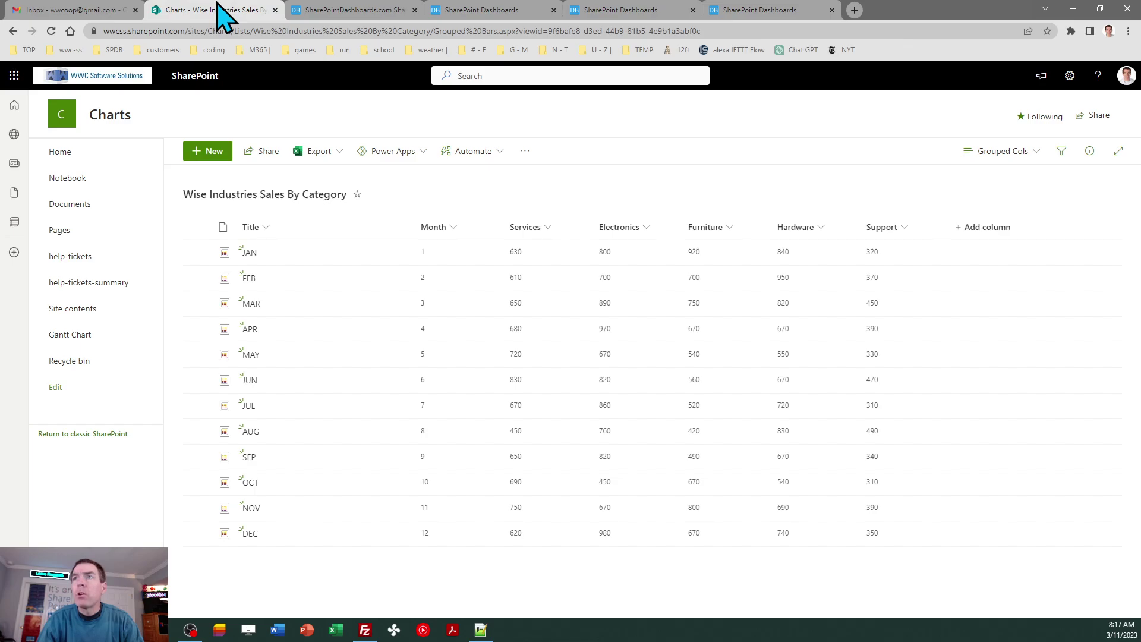
left_click(486, 11)
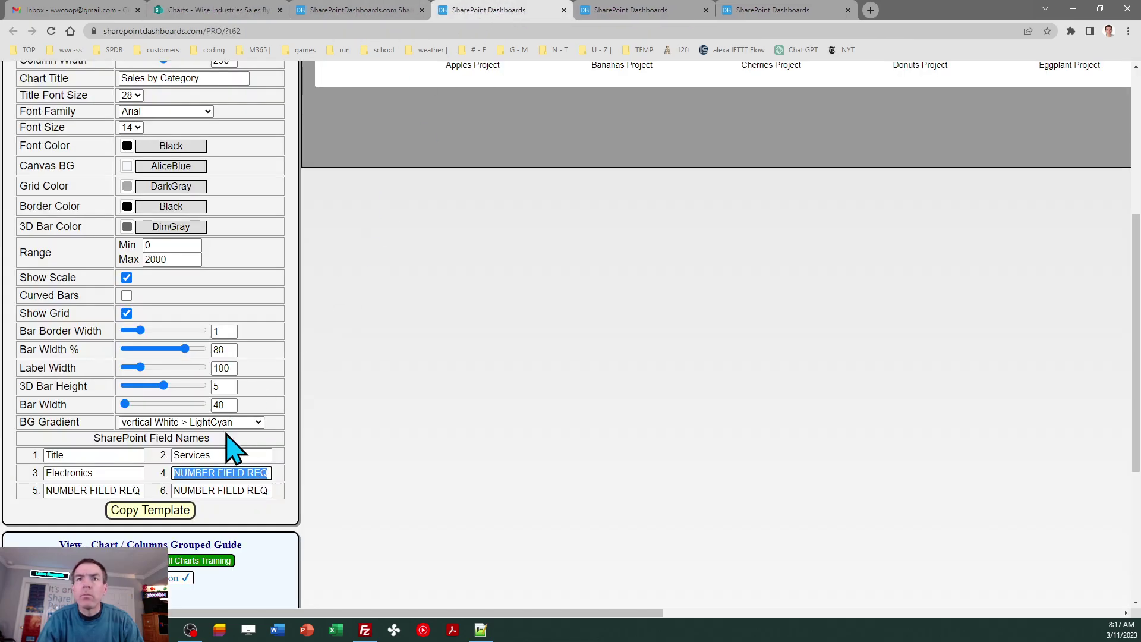
type("Furniture")
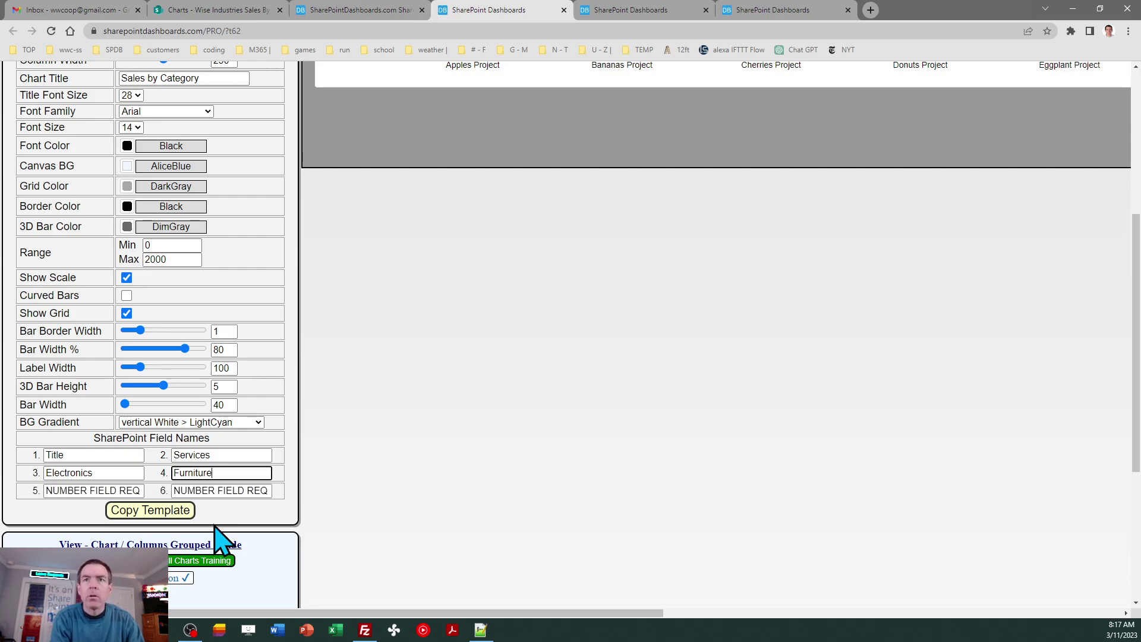
key("Tab")
type("Hardwa")
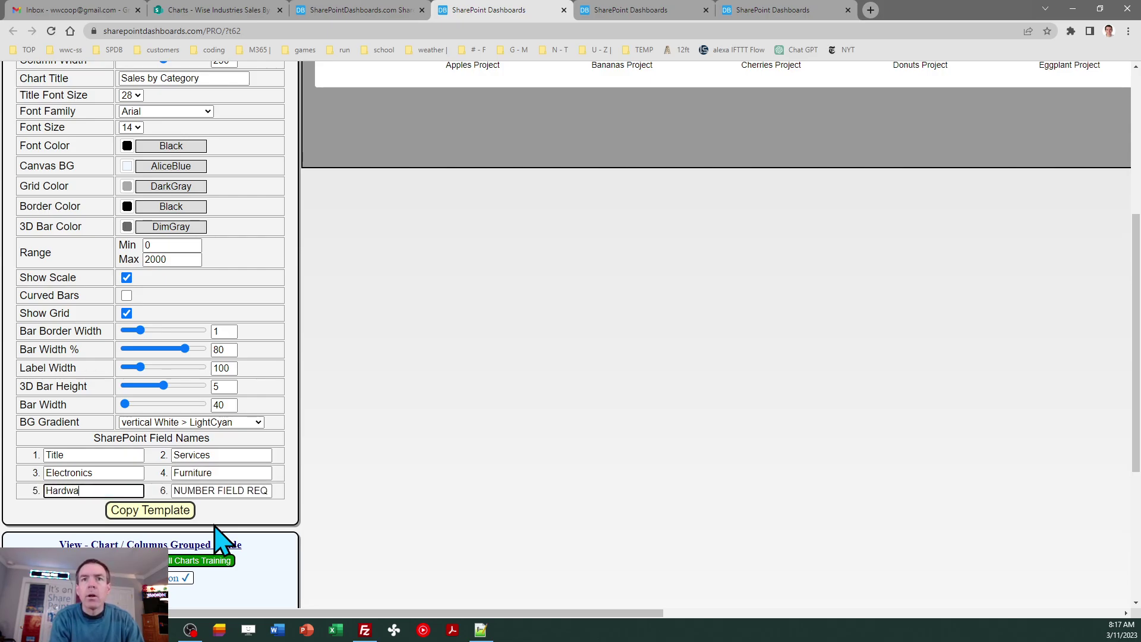
type("re")
key("Tab")
type("S")
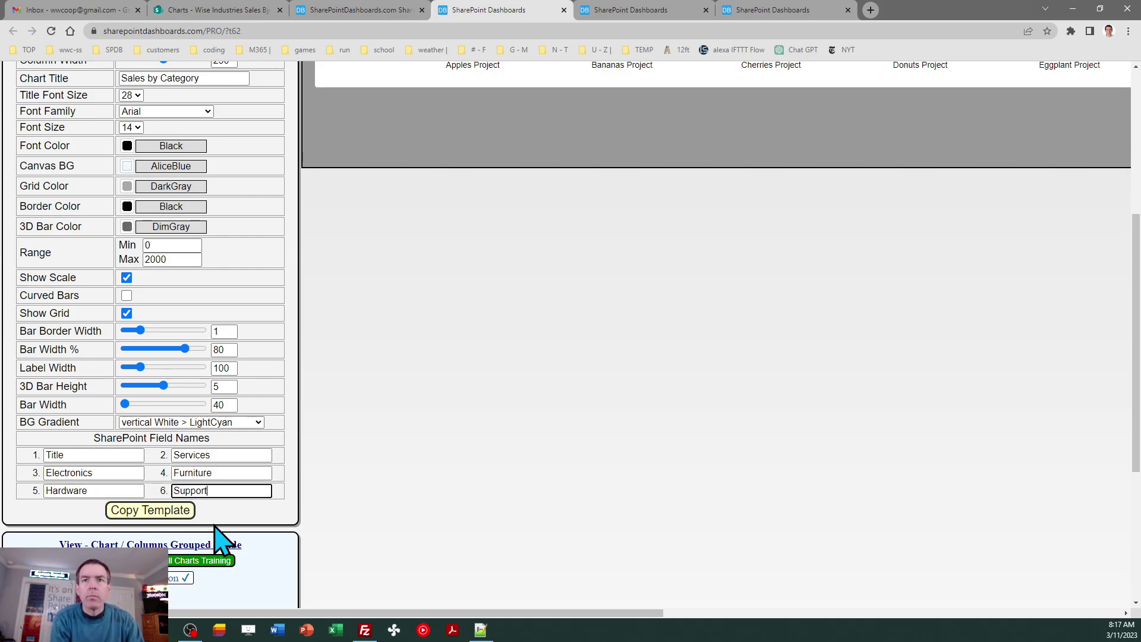
left_click(215, 525)
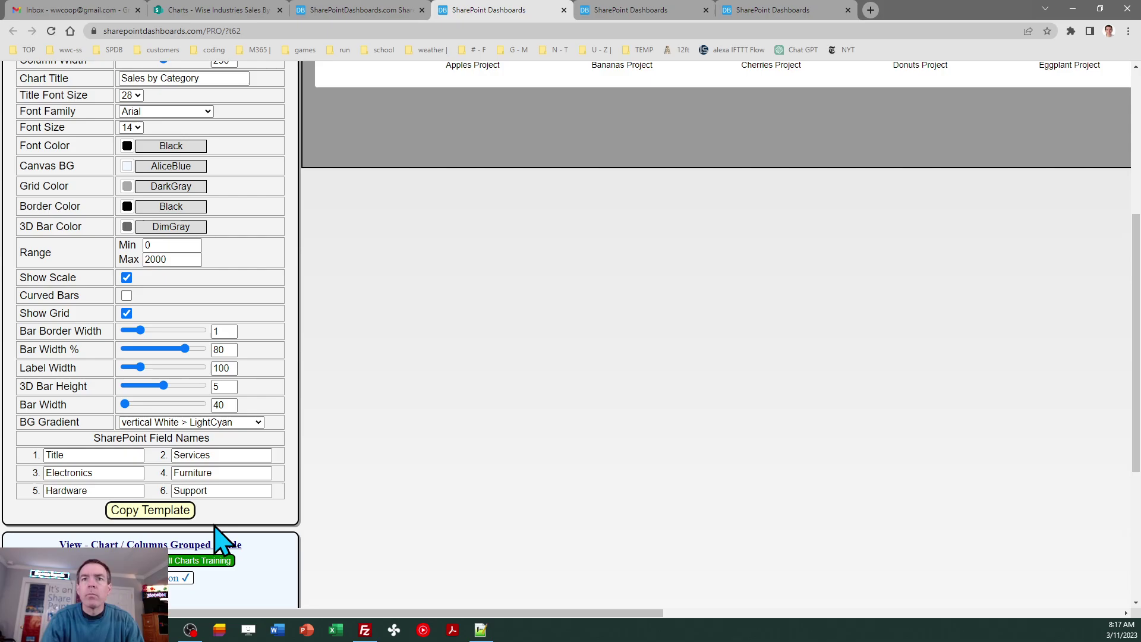
Step: Set the columns template's background gradient to none and copy the template code
left_click(207, 423)
left_click_drag(262, 401, 268, 306)
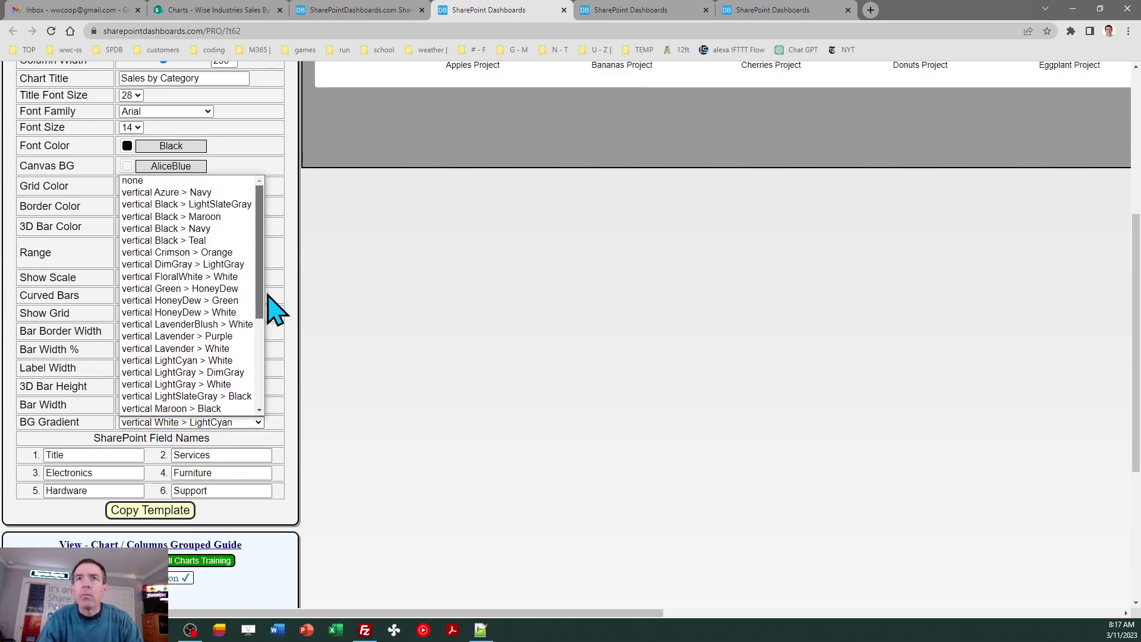
left_click(205, 180)
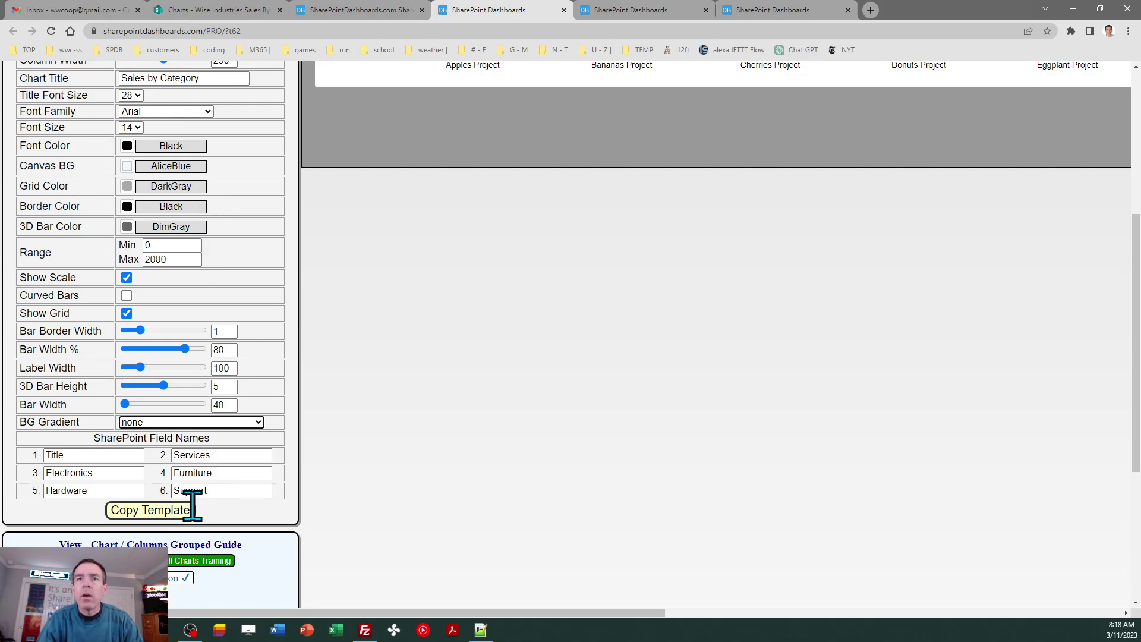
left_click(151, 511)
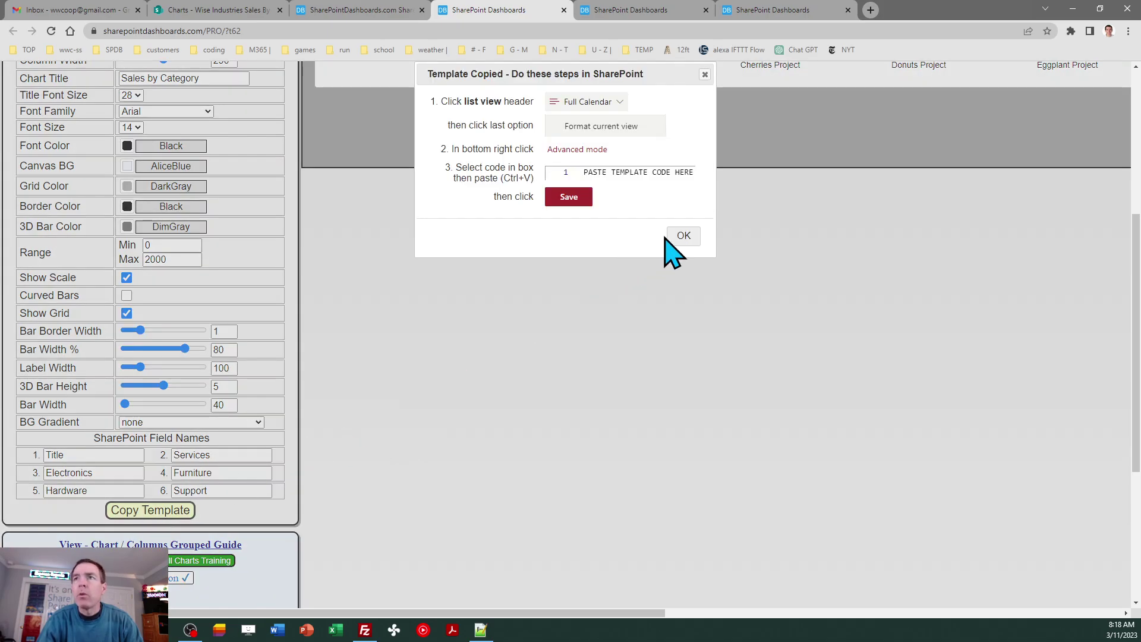
left_click(683, 236)
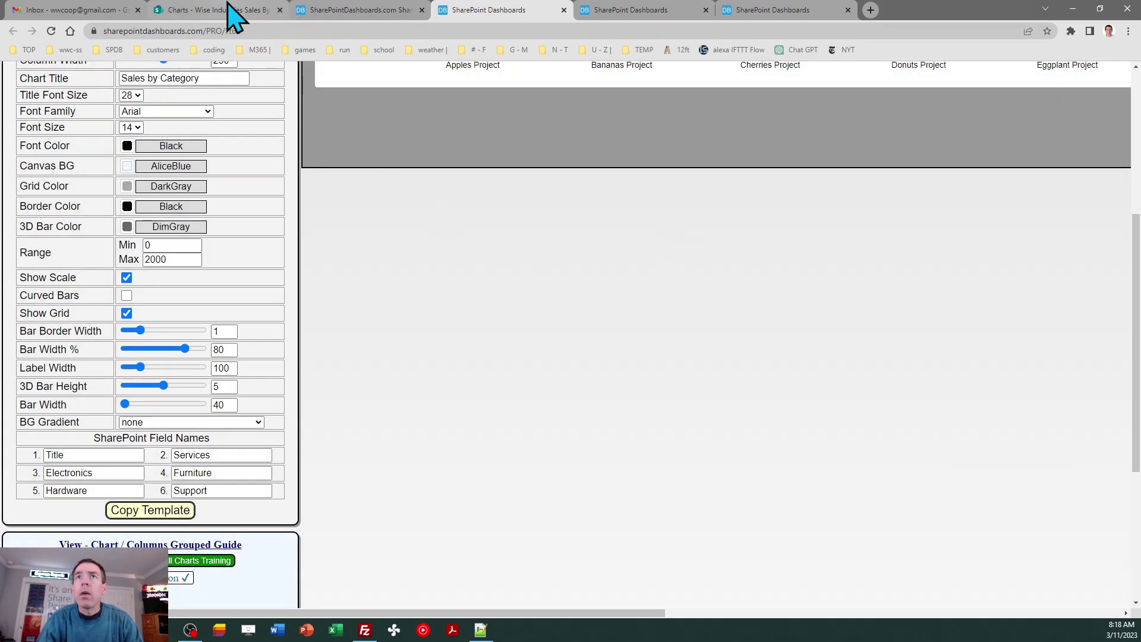
Step: Replace the Grouped Cols view's formatting JSON in SharePoint with the copied template and save it
left_click(247, 9)
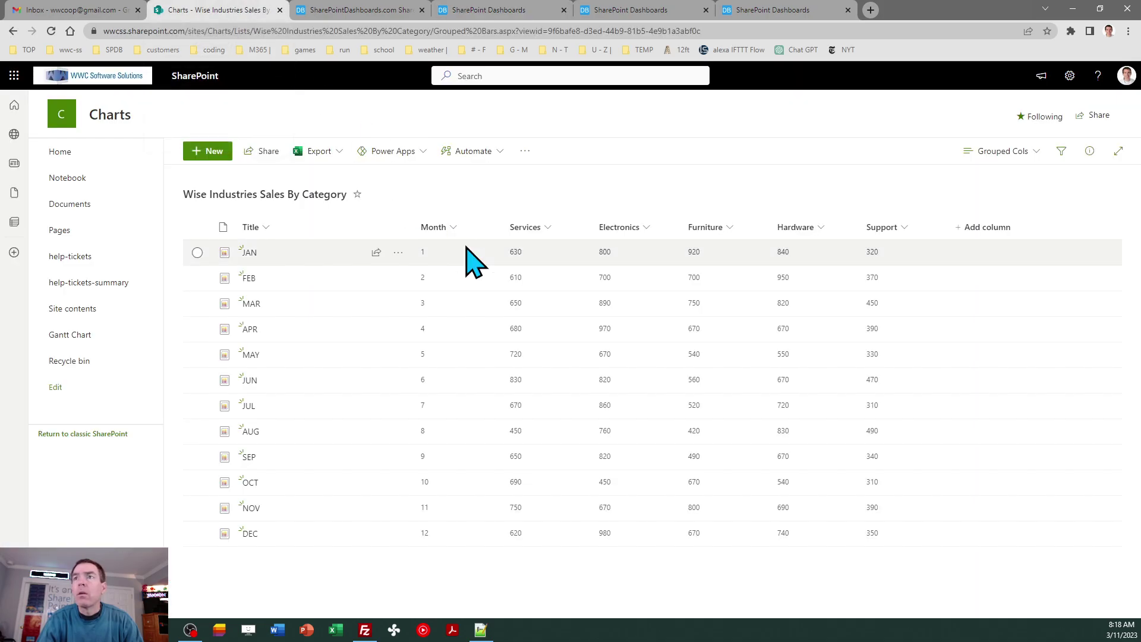
left_click(999, 151)
left_click(1011, 411)
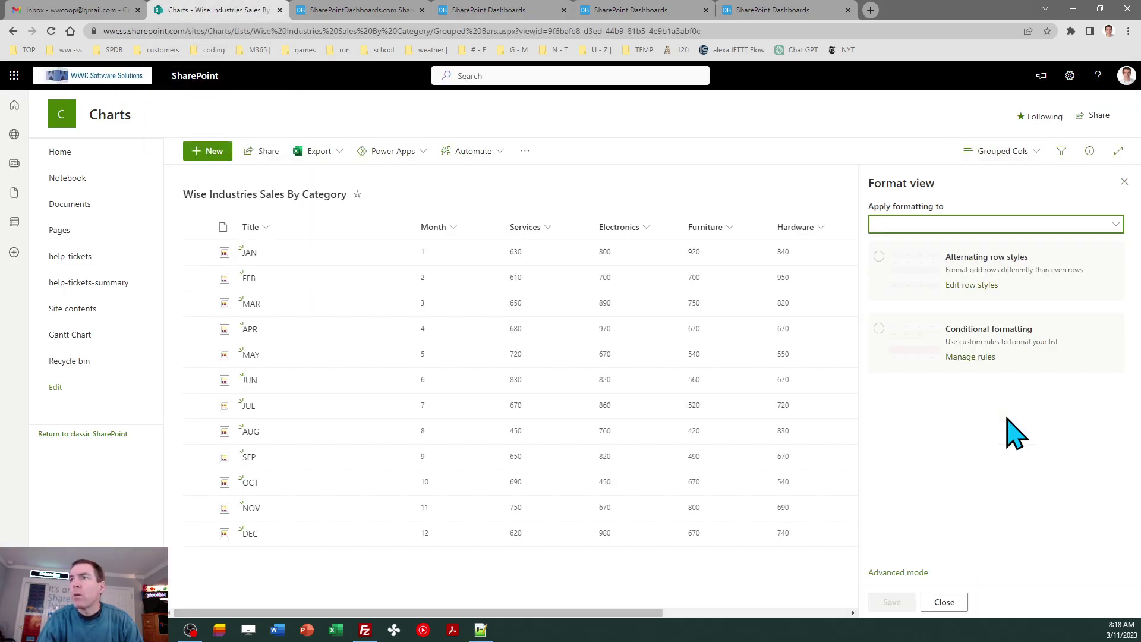
left_click(900, 572)
key("ctrl+a")
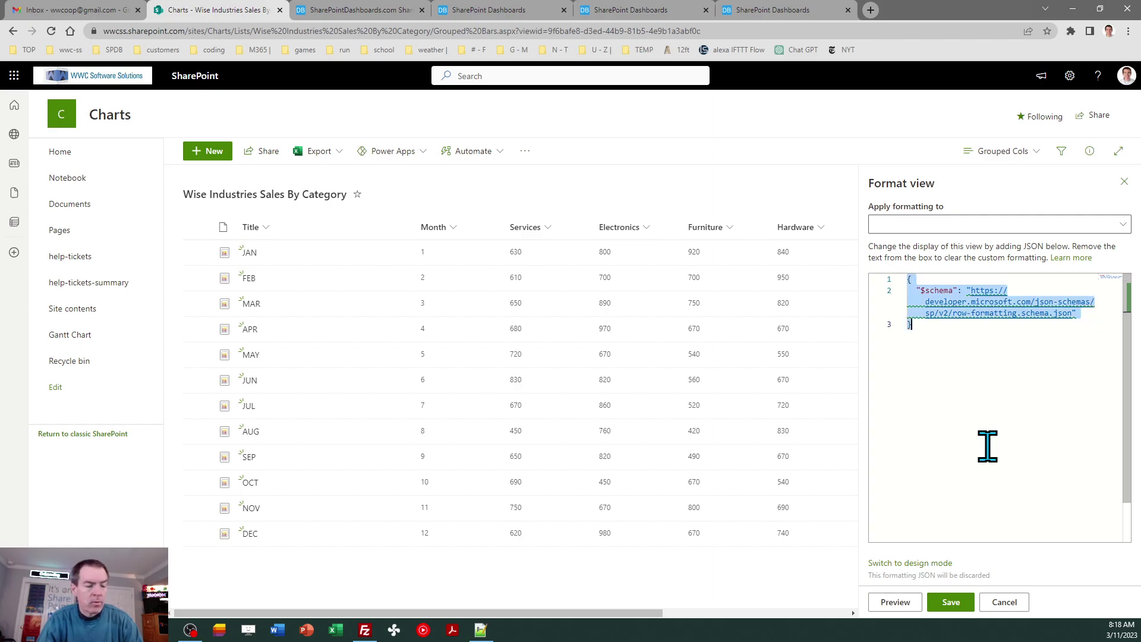
key("ctrl+v")
left_click(953, 602)
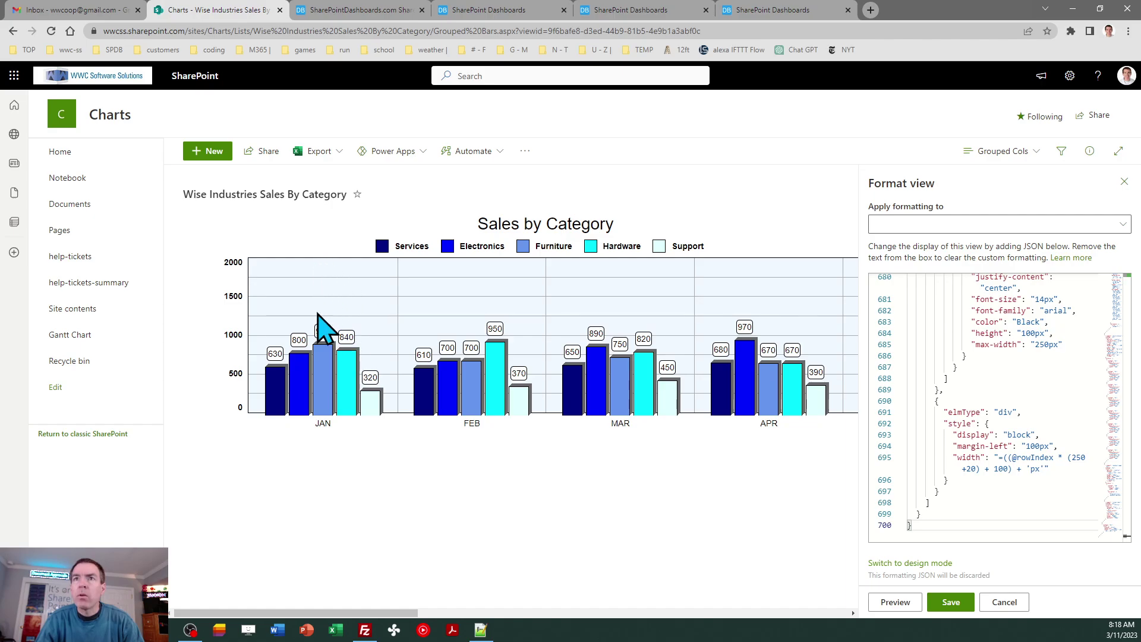
Step: Return to the Columns Grouped template and set the range maximum to 1200 and the canvas height to 500
left_click(510, 10)
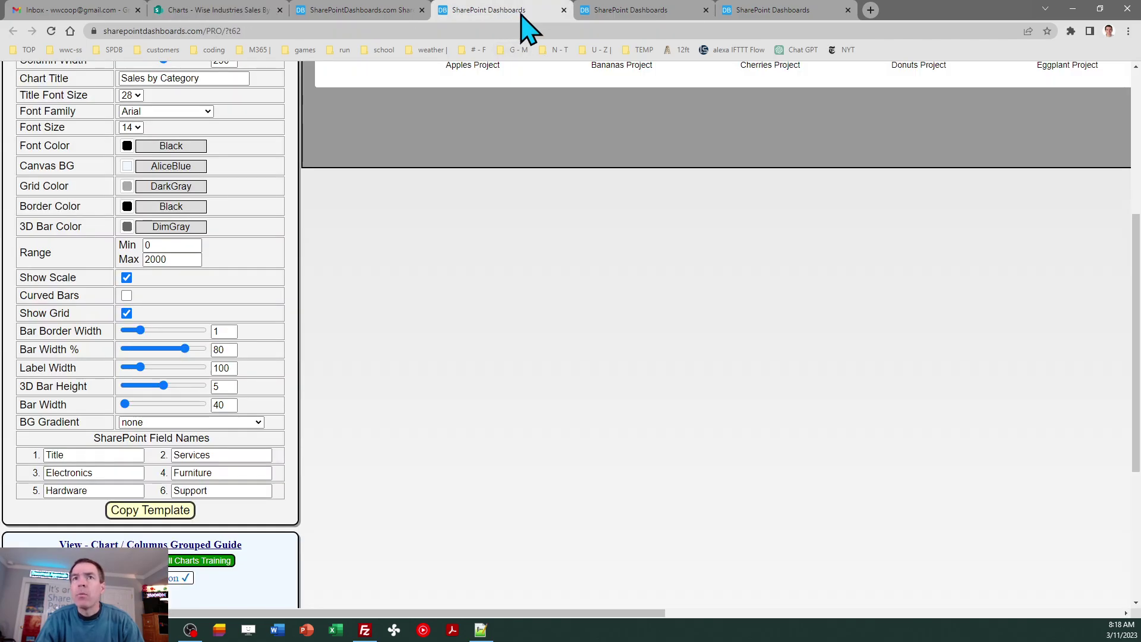
double_click(179, 260)
type("12")
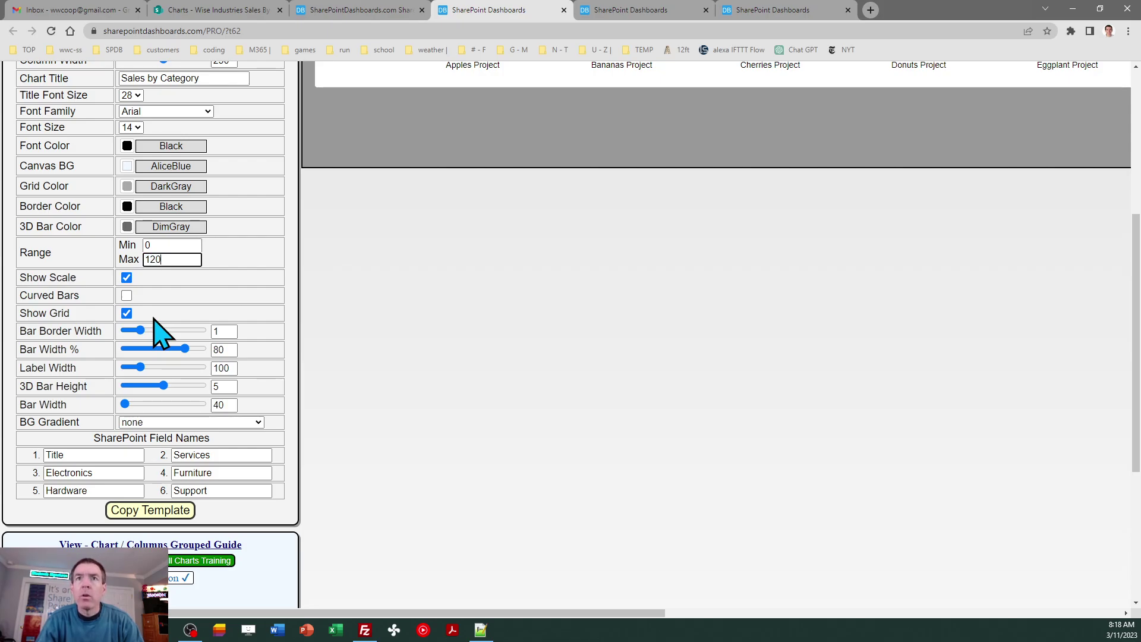
key("Tab")
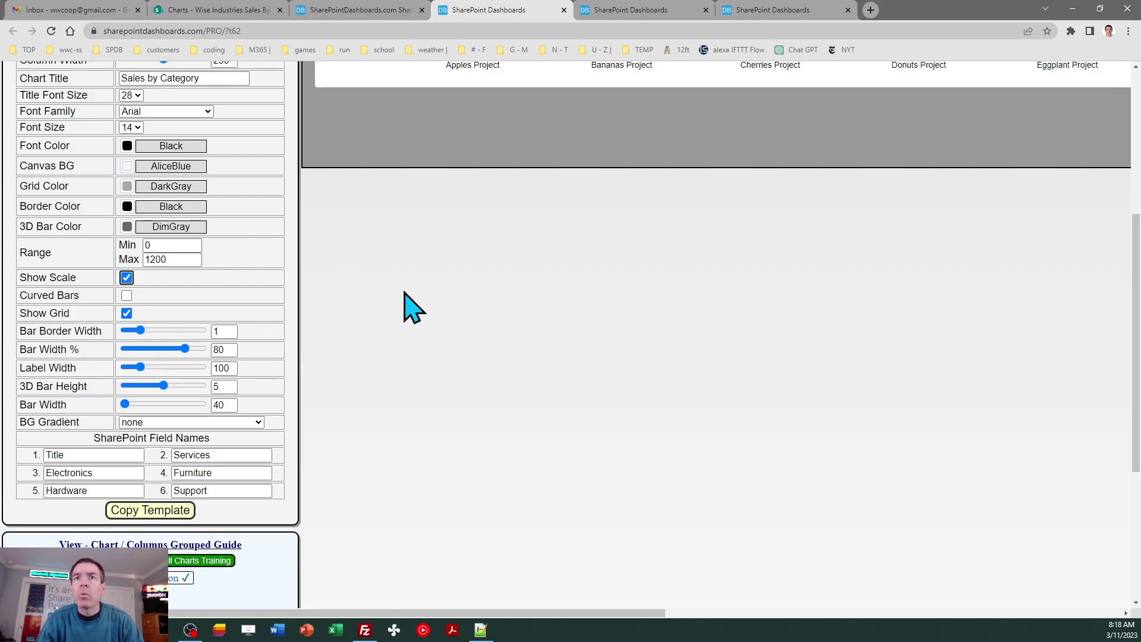
left_click_drag(1136, 398, 1132, 270)
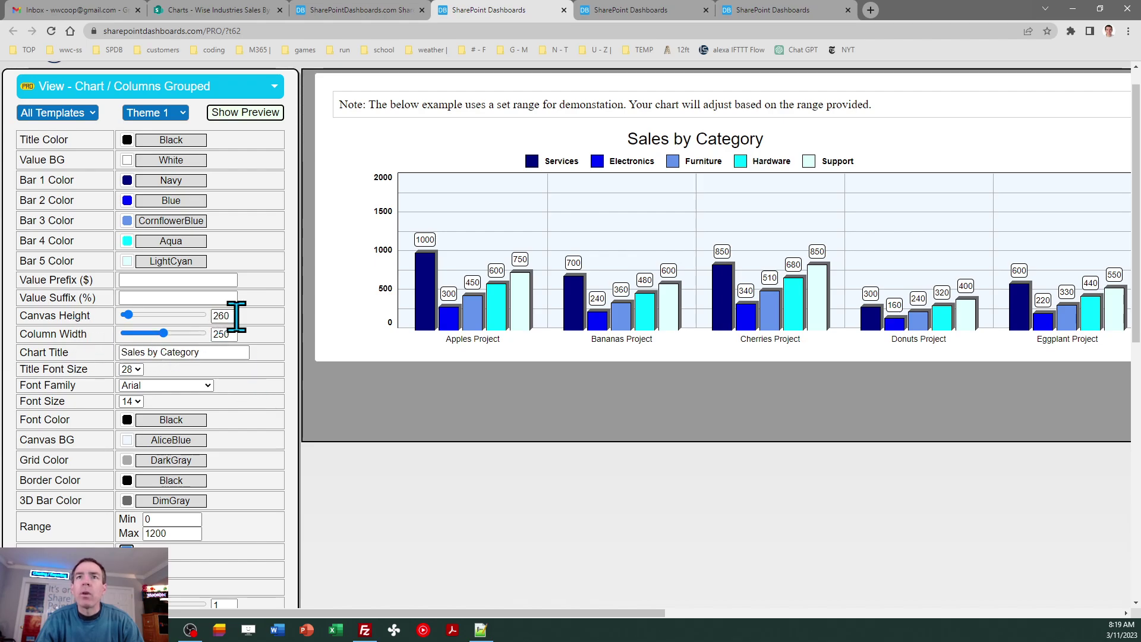
left_click_drag(234, 316, 202, 316)
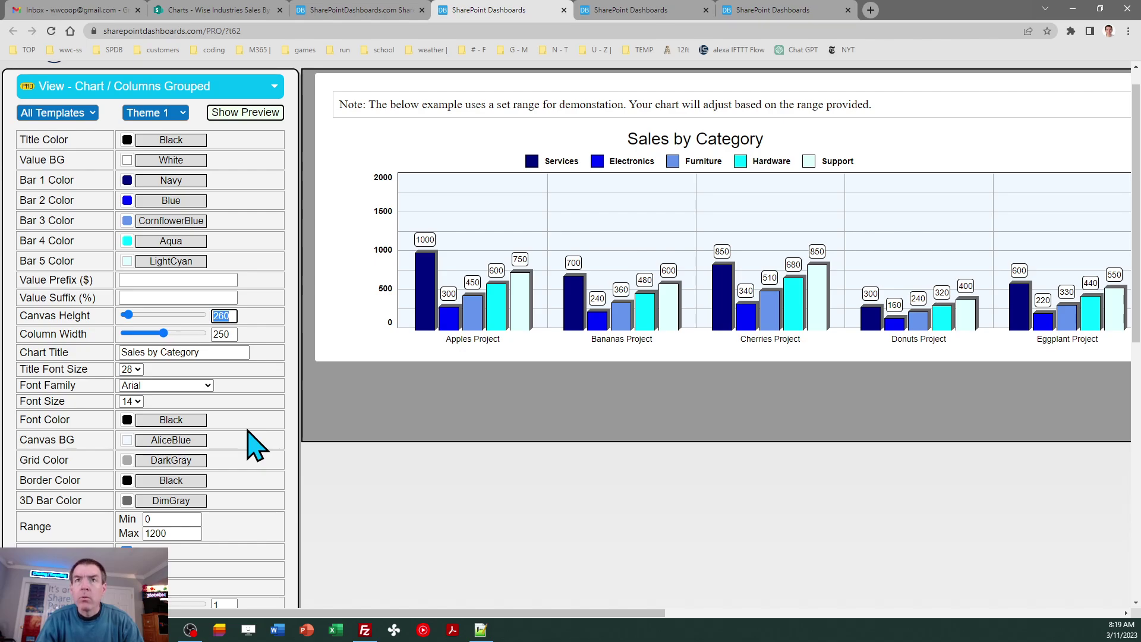
type("500")
key("Tab")
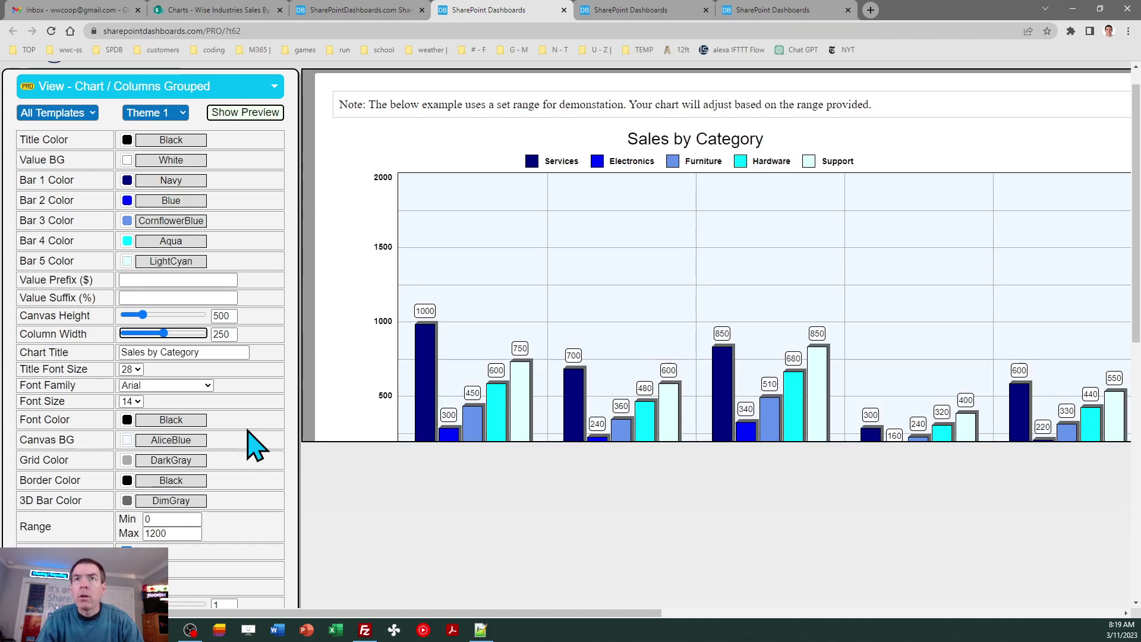
Step: Copy the Columns Grouped template code with the new range and canvas height, then dismiss the instructions
left_click_drag(1138, 319, 1138, 451)
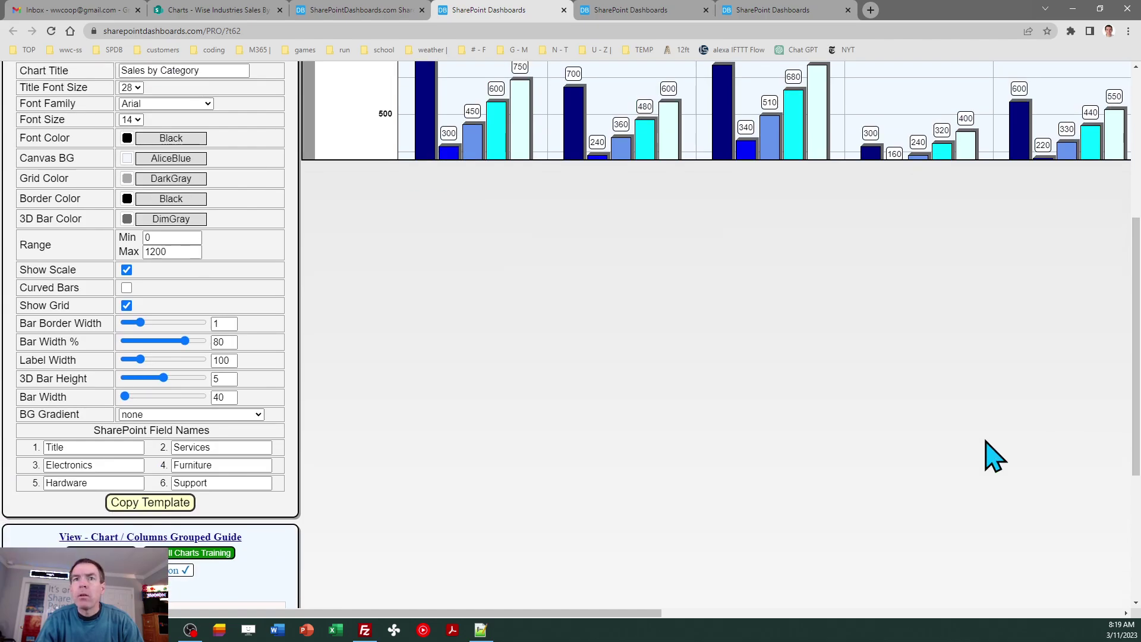
left_click(172, 505)
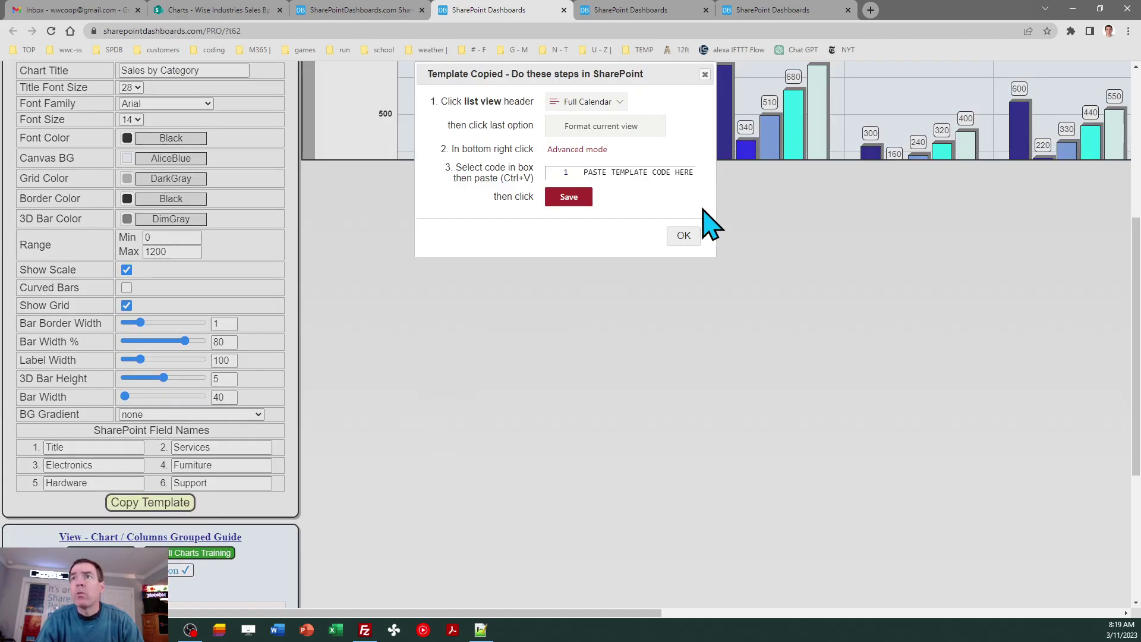
left_click(685, 237)
Step: Replace the Grouped Cols view's formatting JSON in SharePoint with the copied template, save it and review the chart
left_click(197, 10)
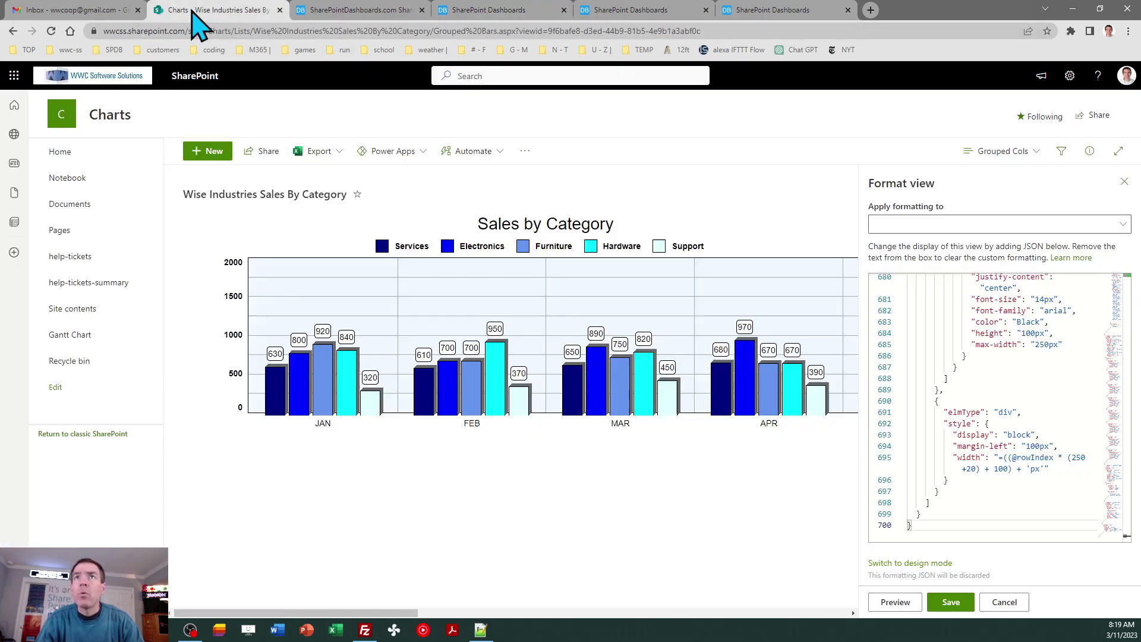
left_click(944, 355)
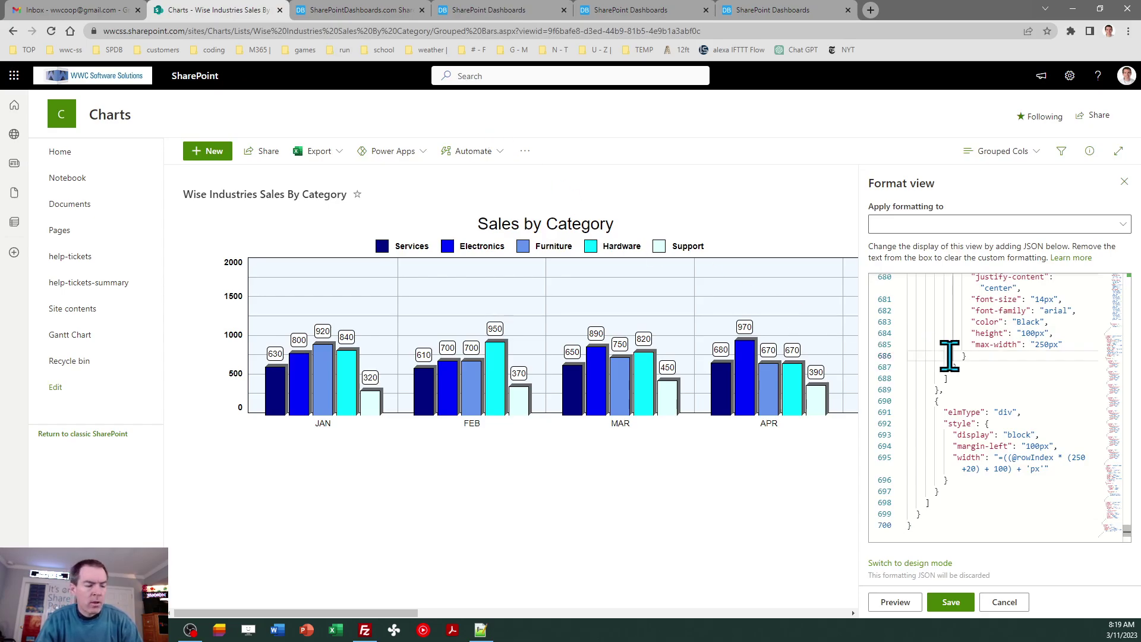
key("ctrl+a")
key("ctrl+v")
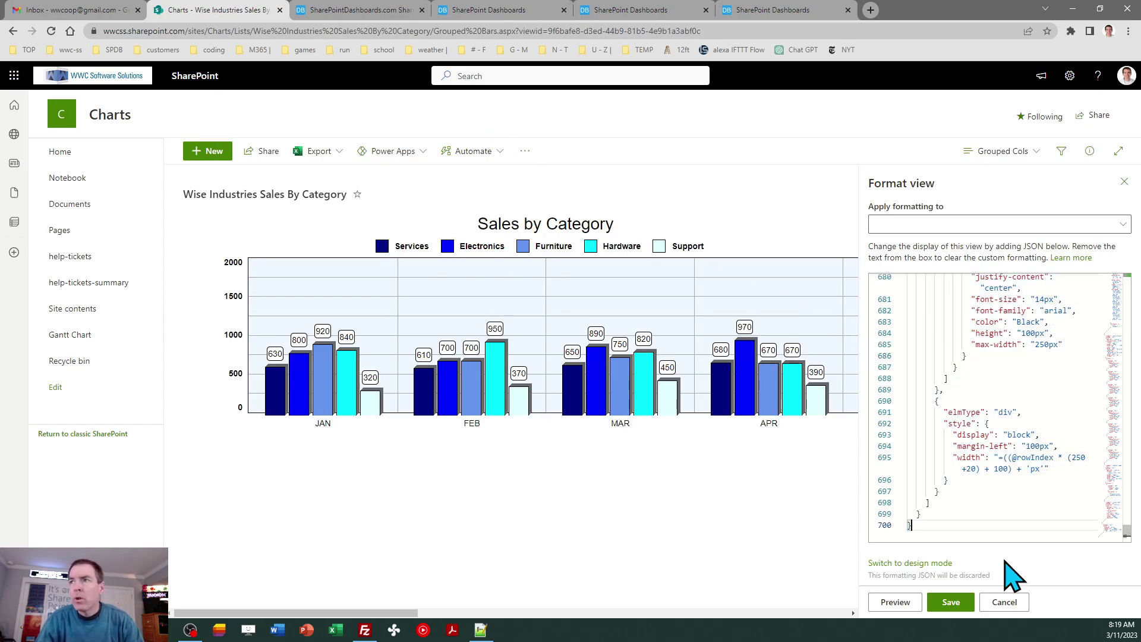
left_click(952, 611)
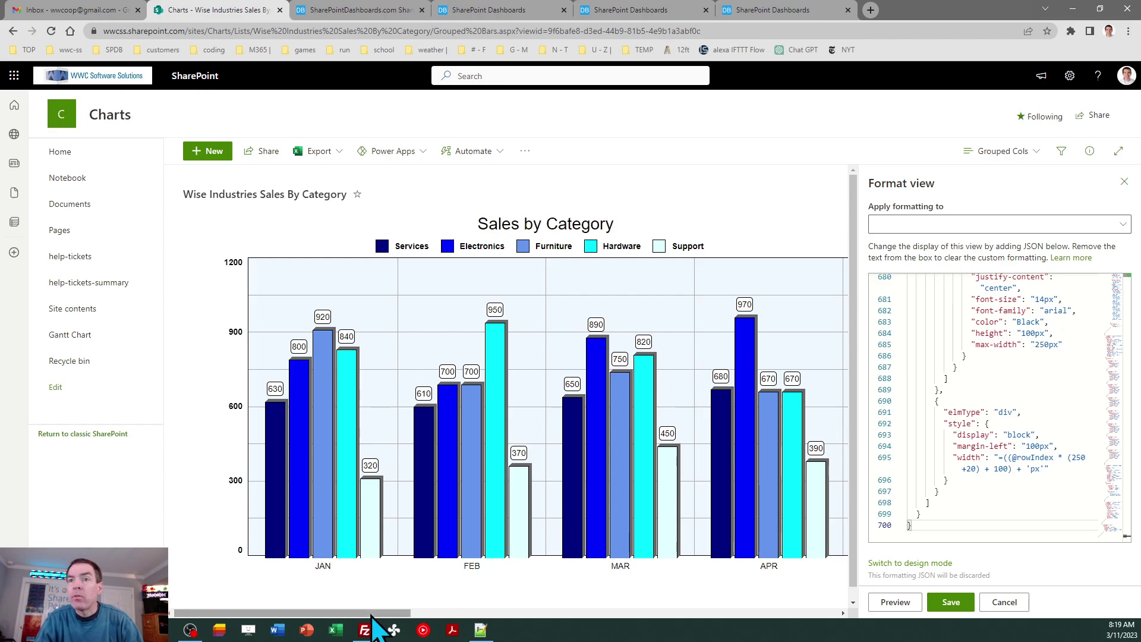
mouse_move(365, 613)
left_mouse_down()
mouse_move(595, 614)
mouse_move(370, 614)
left_mouse_up()
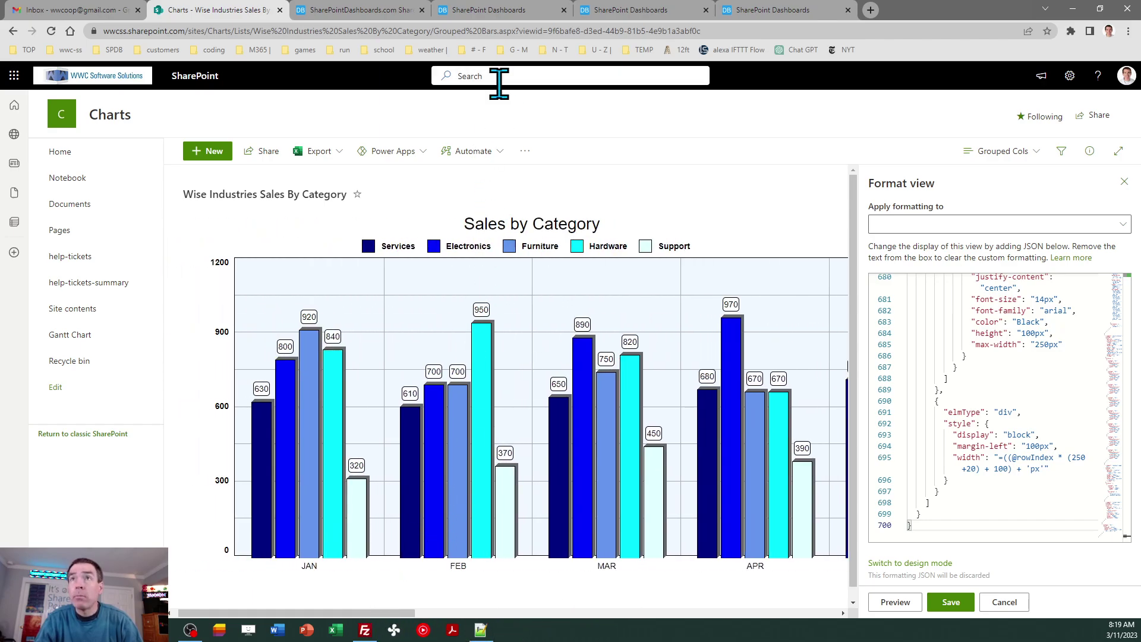
Step: Return to the Columns Grouped template and set both the bar width percentage and the label width to 50
left_click(473, 11)
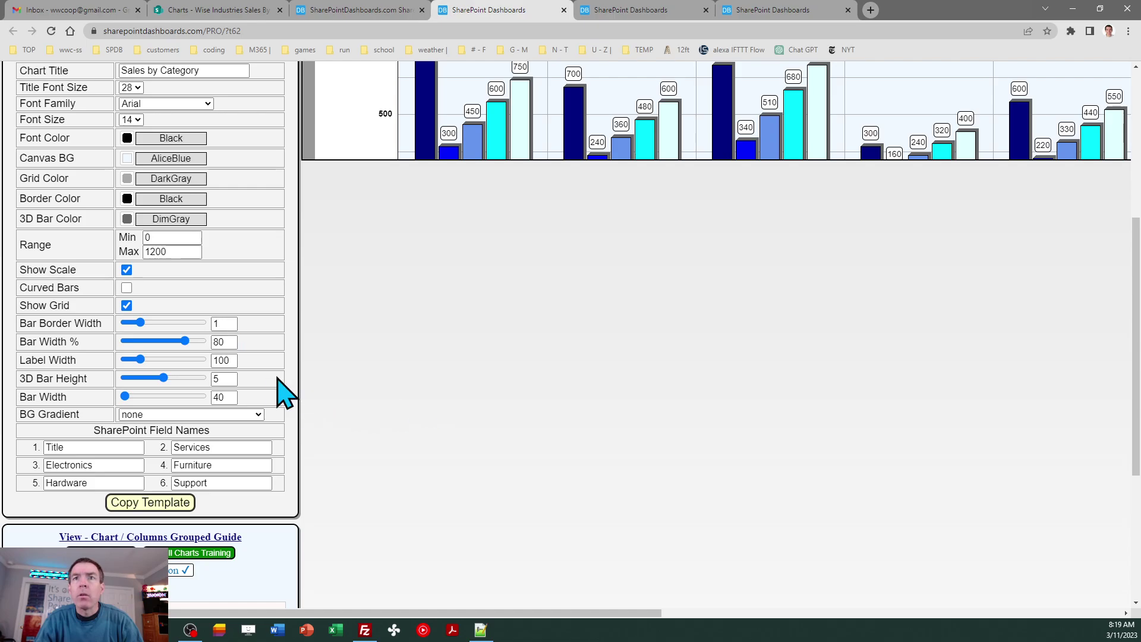
double_click(229, 342)
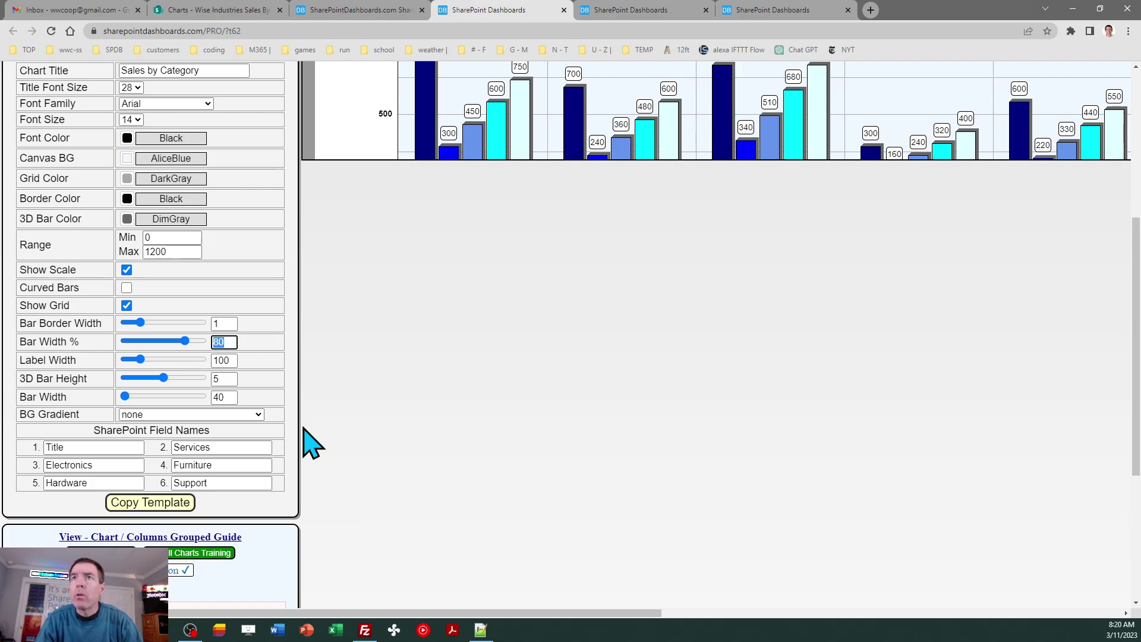
type("50")
key("Tab")
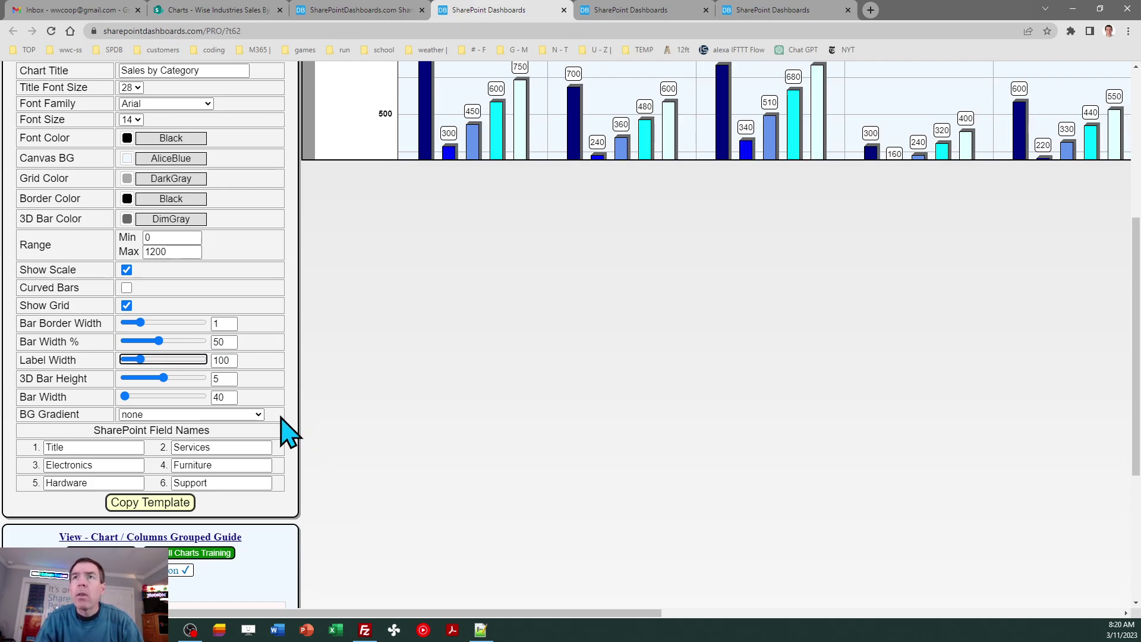
double_click(233, 360)
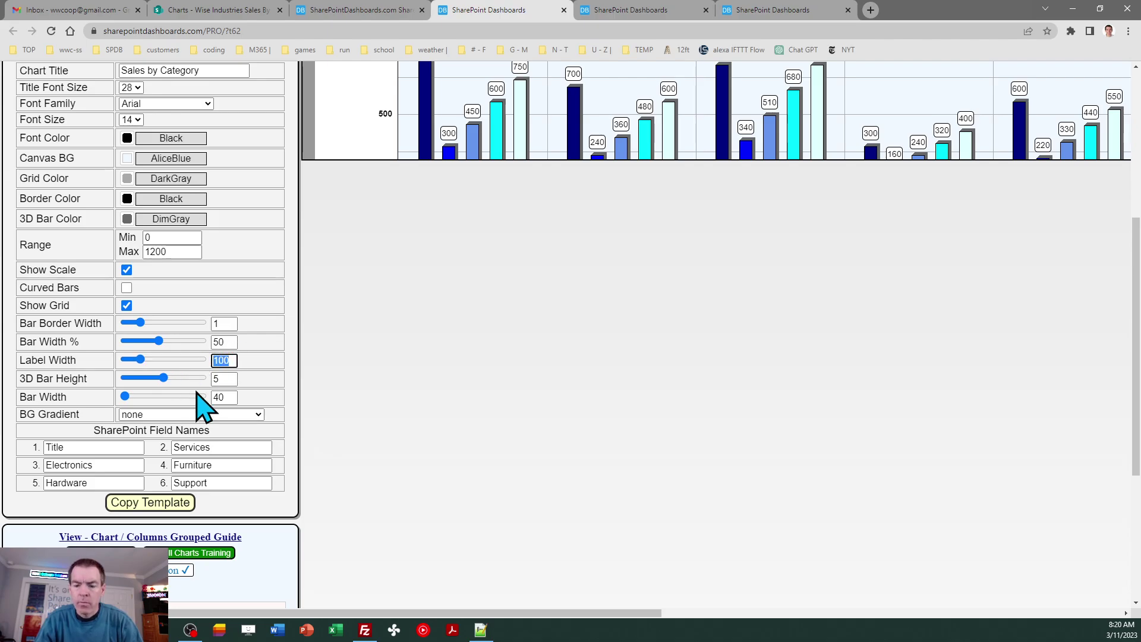
type("50")
key("Tab")
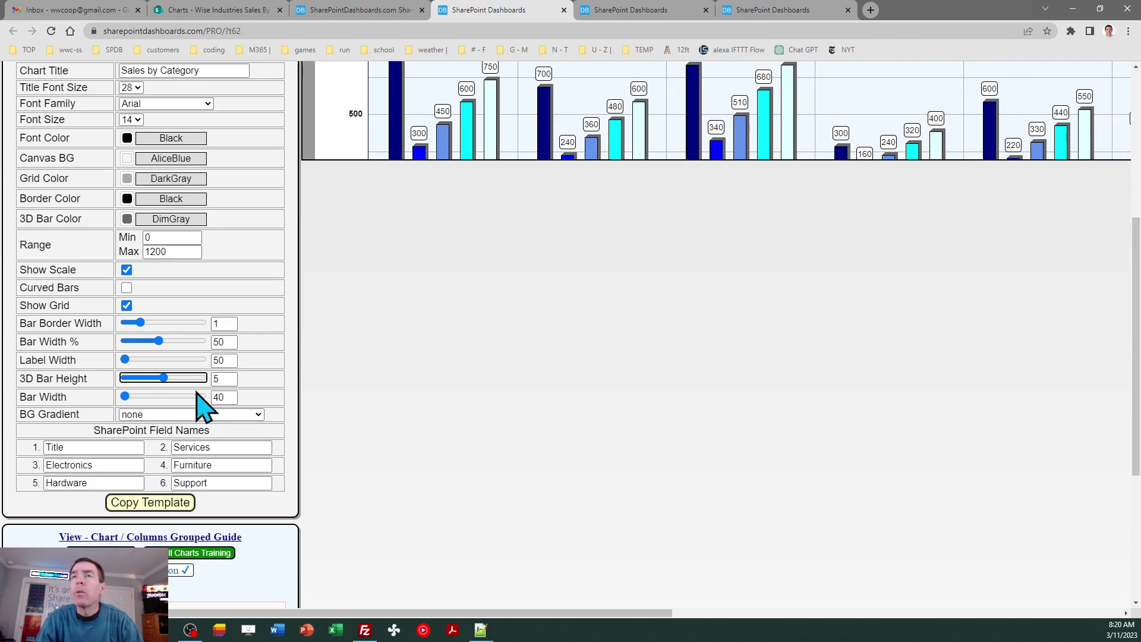
Step: Set the template's bar width to 20
mouse_move(1133, 280)
left_mouse_down()
mouse_move(1136, 171)
mouse_move(1136, 258)
left_mouse_up()
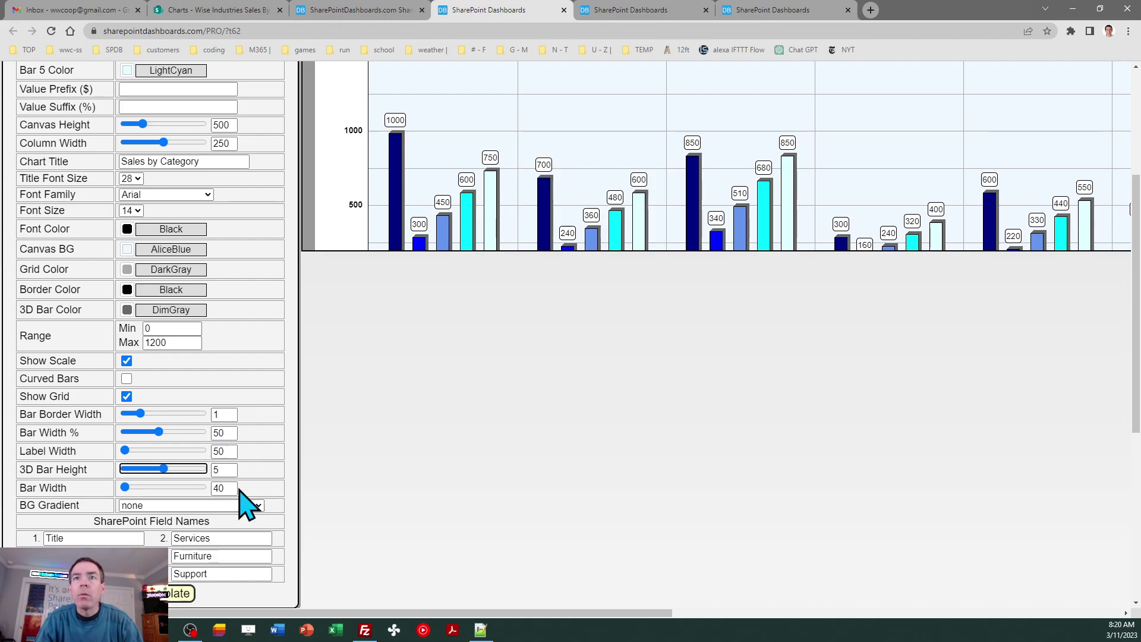
left_click(231, 487)
double_click(231, 487)
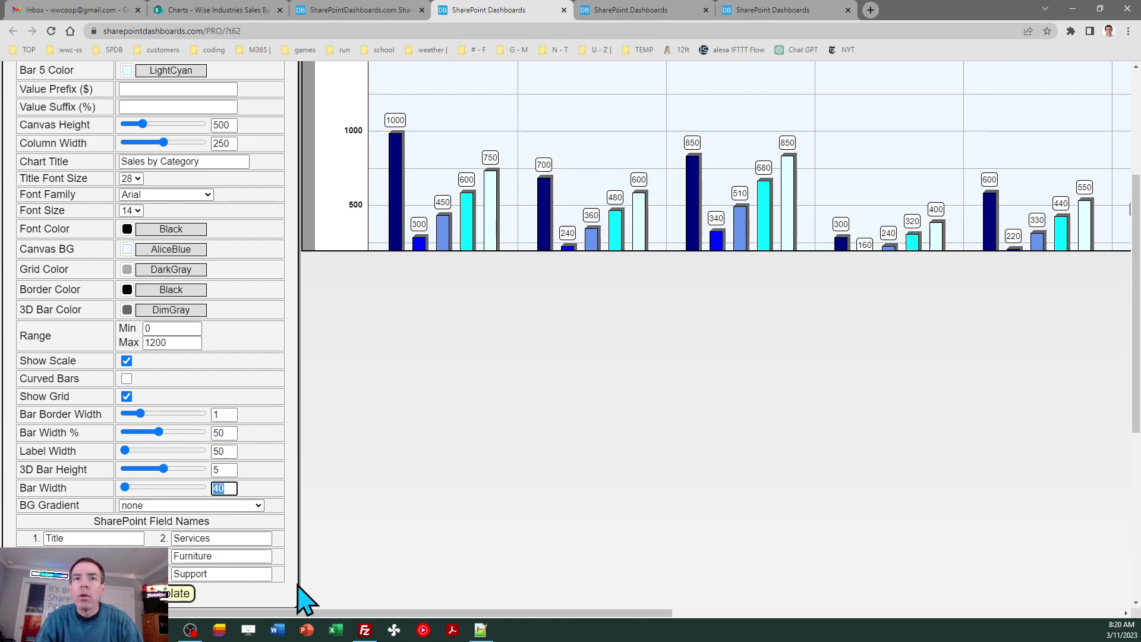
type("20")
key("Tab")
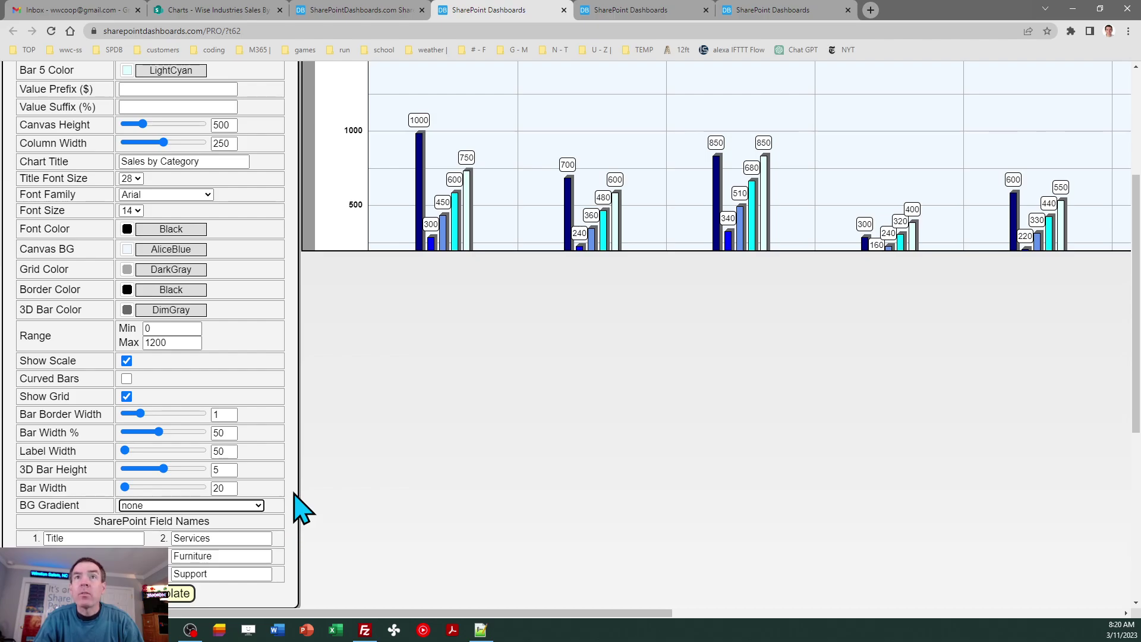
Step: Set the template's column width to 100
left_click(220, 143)
double_click(220, 143)
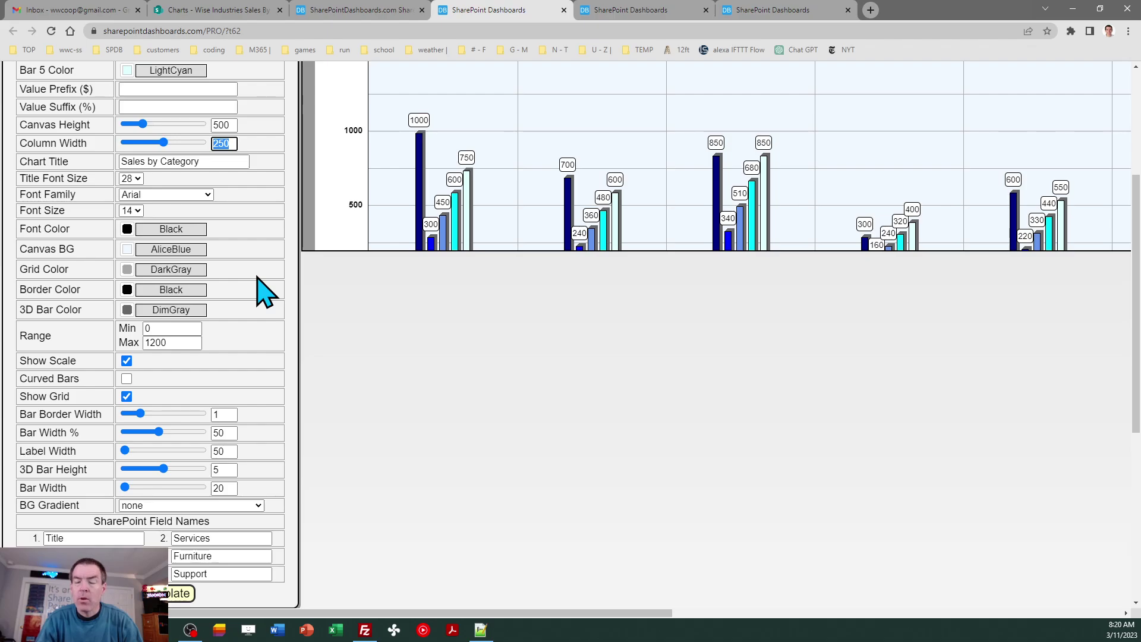
type("100")
key("Tab")
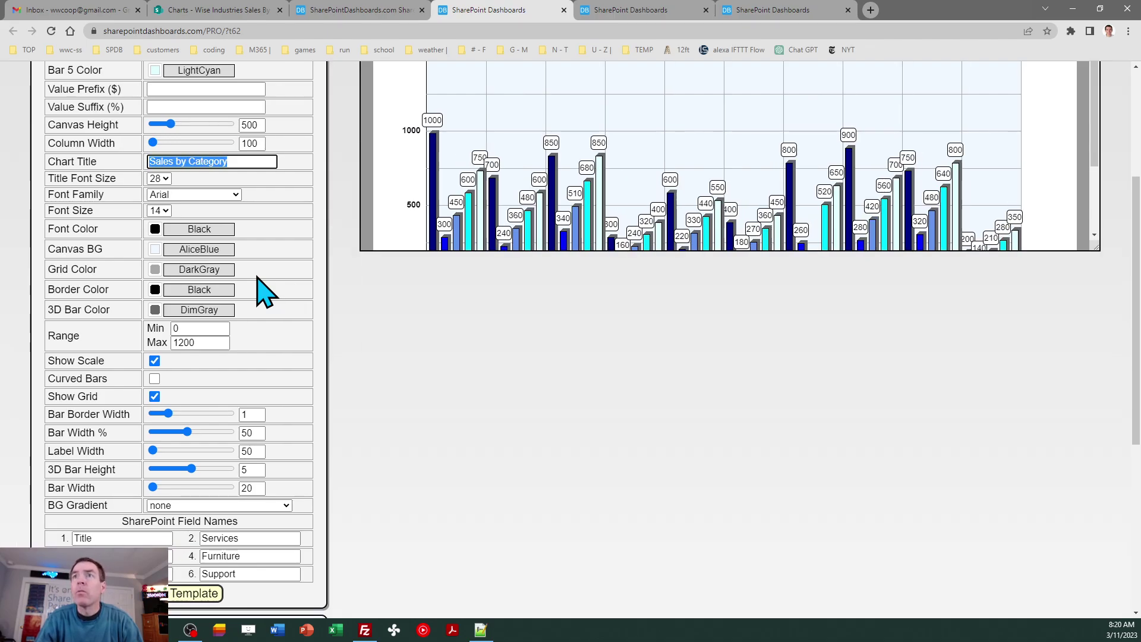
Step: Set the template's column width to 150 and copy the template code
double_click(261, 143)
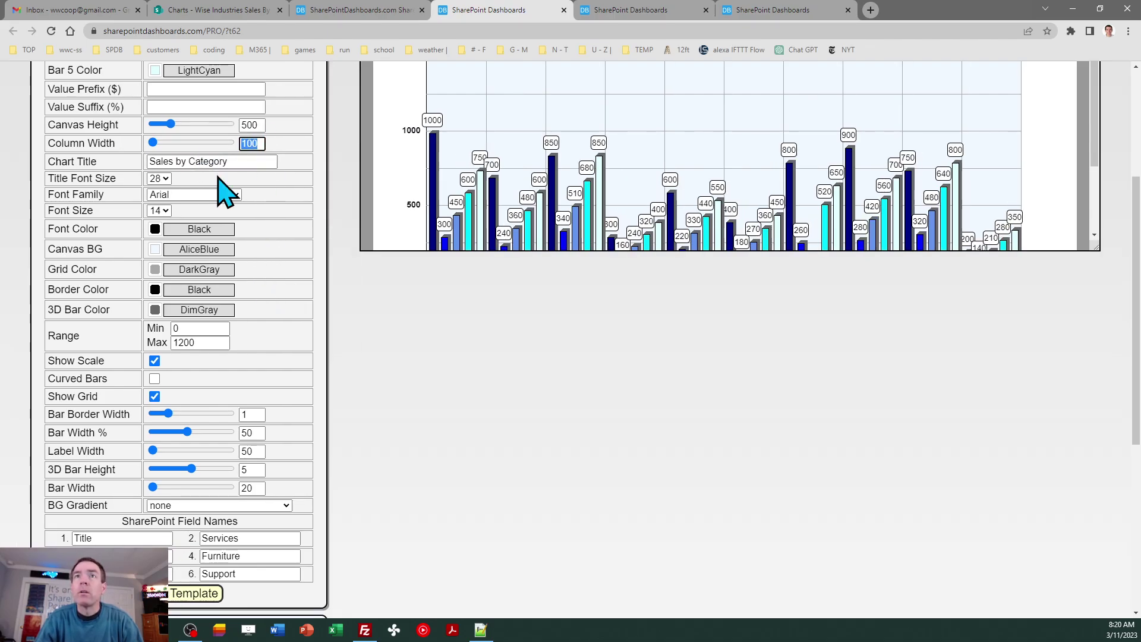
type("150")
key("Tab")
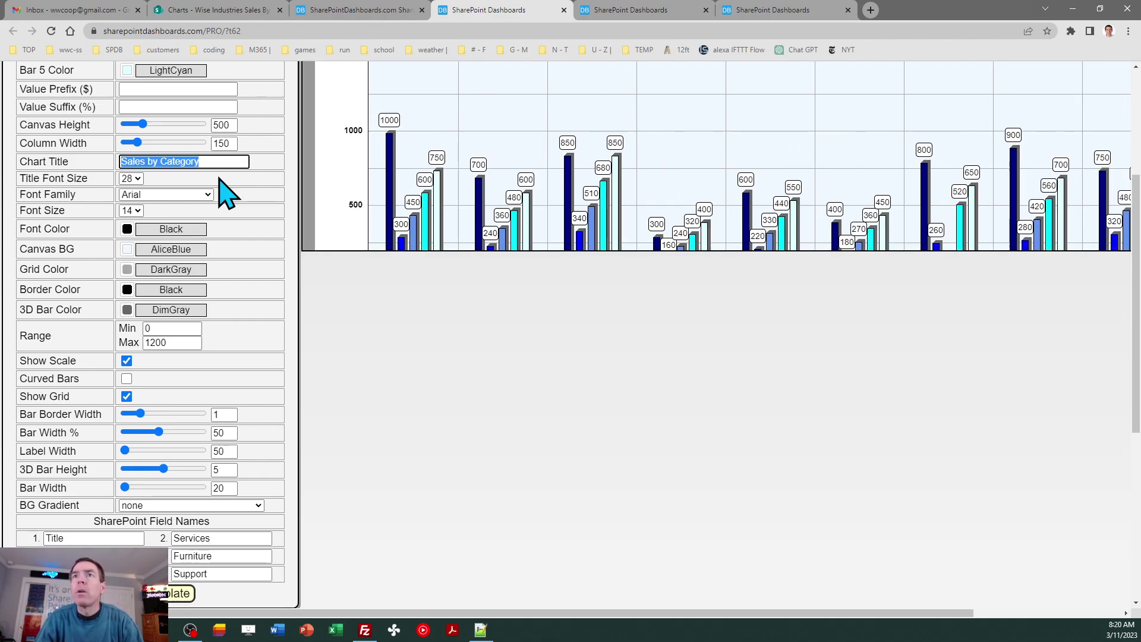
left_click(181, 593)
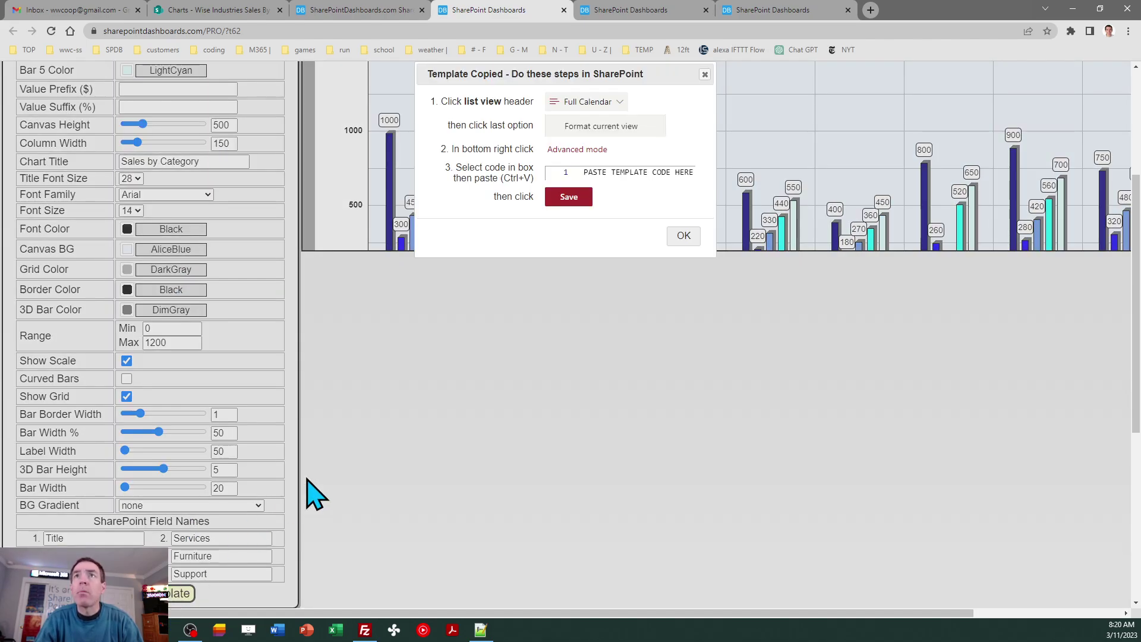
left_click(683, 237)
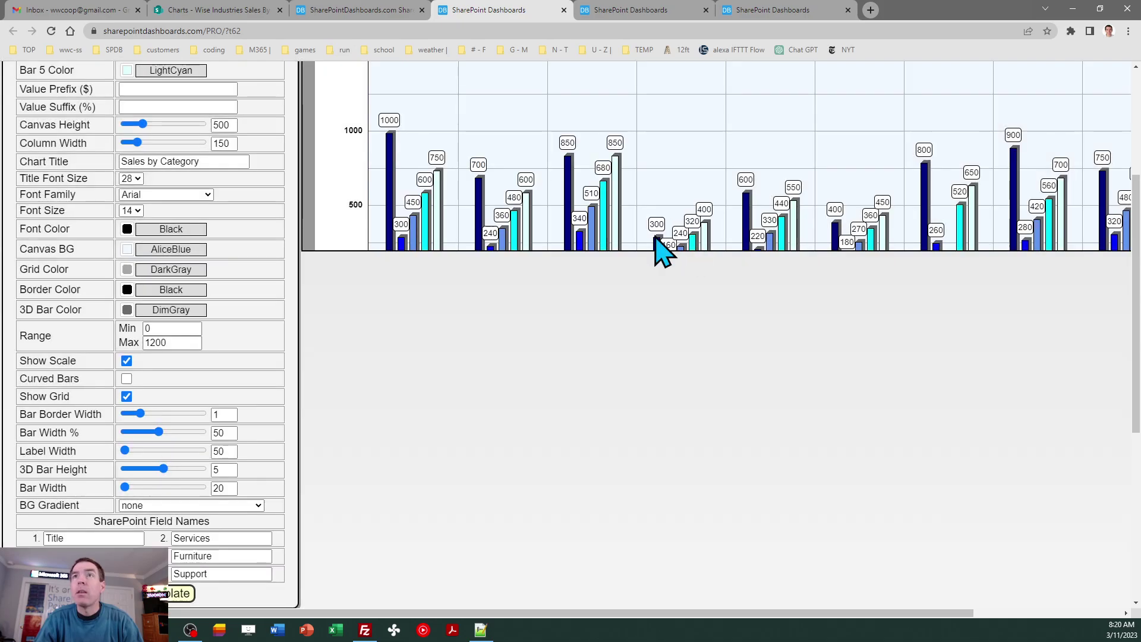
Step: Switch to the SharePoint list, overwrite the Grouped Cols view's formatting JSON with the copied code and save it
left_click(366, 11)
left_click(238, 10)
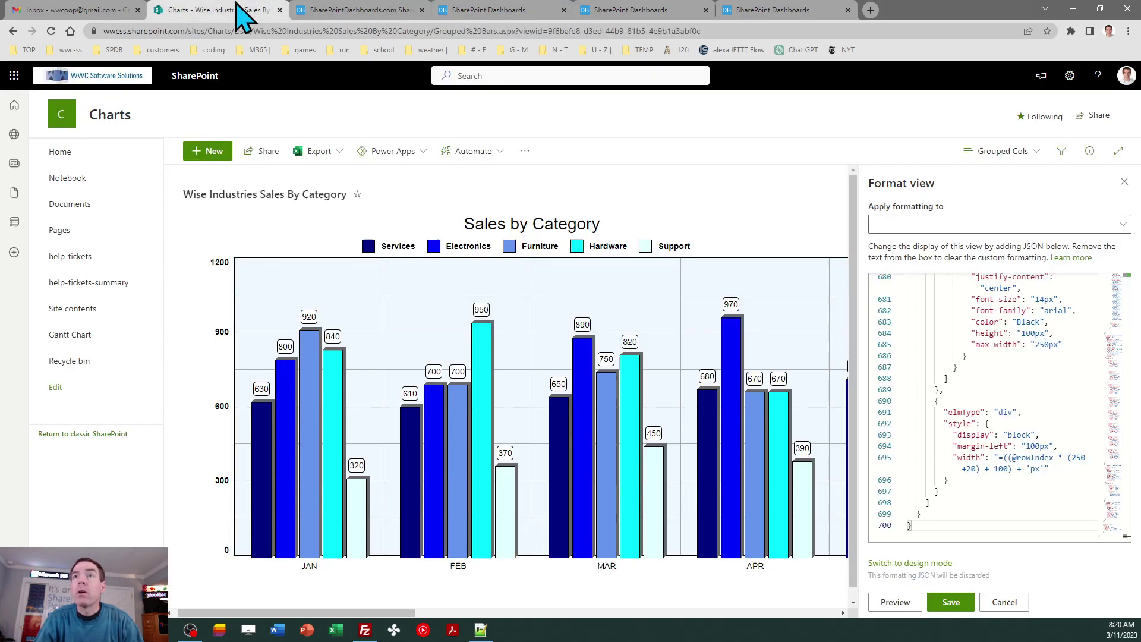
left_click(948, 390)
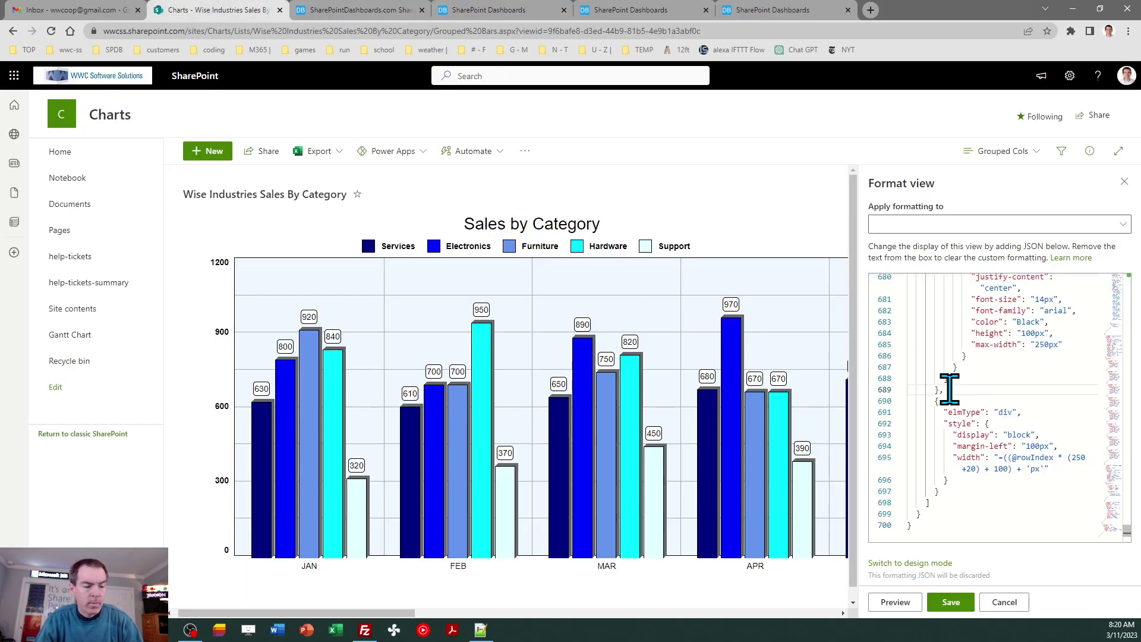
key("ctrl+a")
key("ctrl+v")
left_click(951, 602)
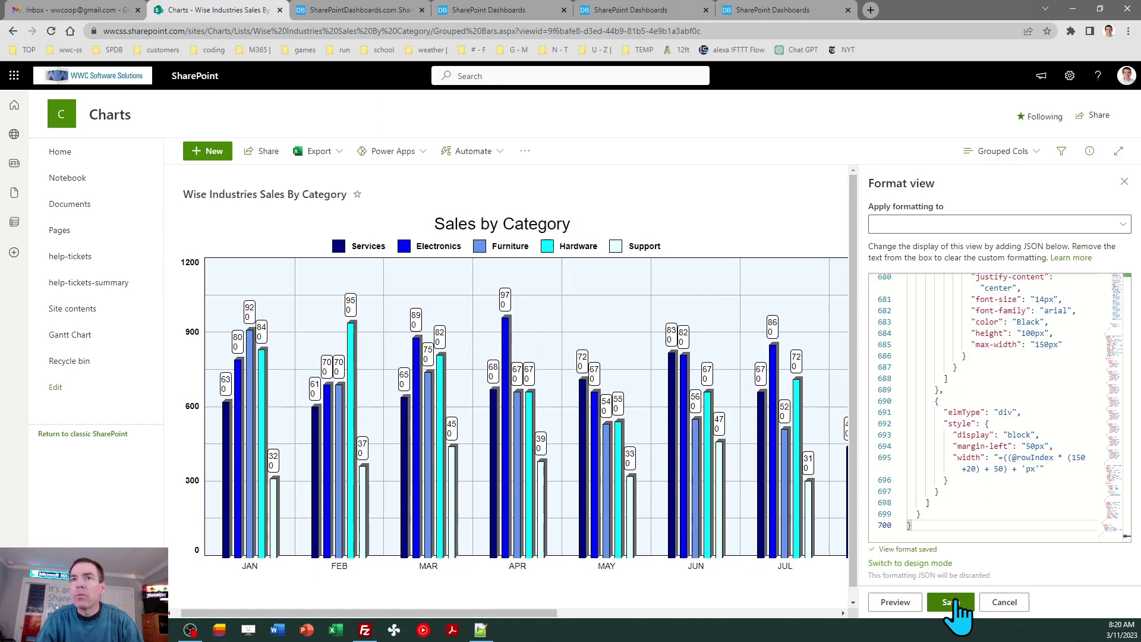
left_click(950, 602)
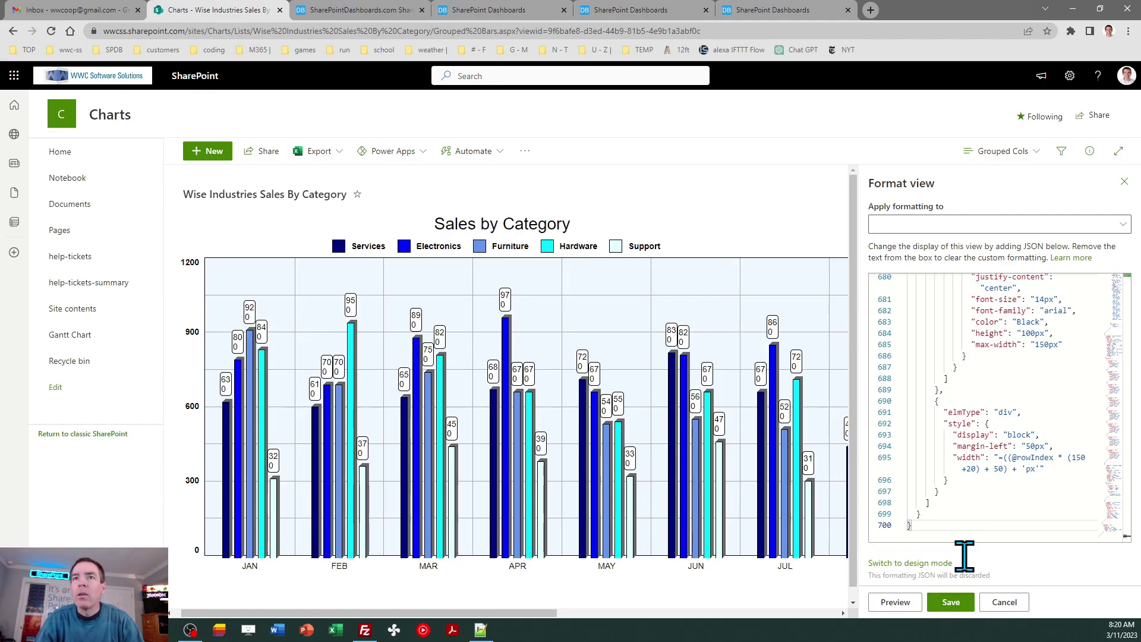
Step: Return to the Columns Grouped template, set the bar width to 40 and copy the template code
left_click(492, 10)
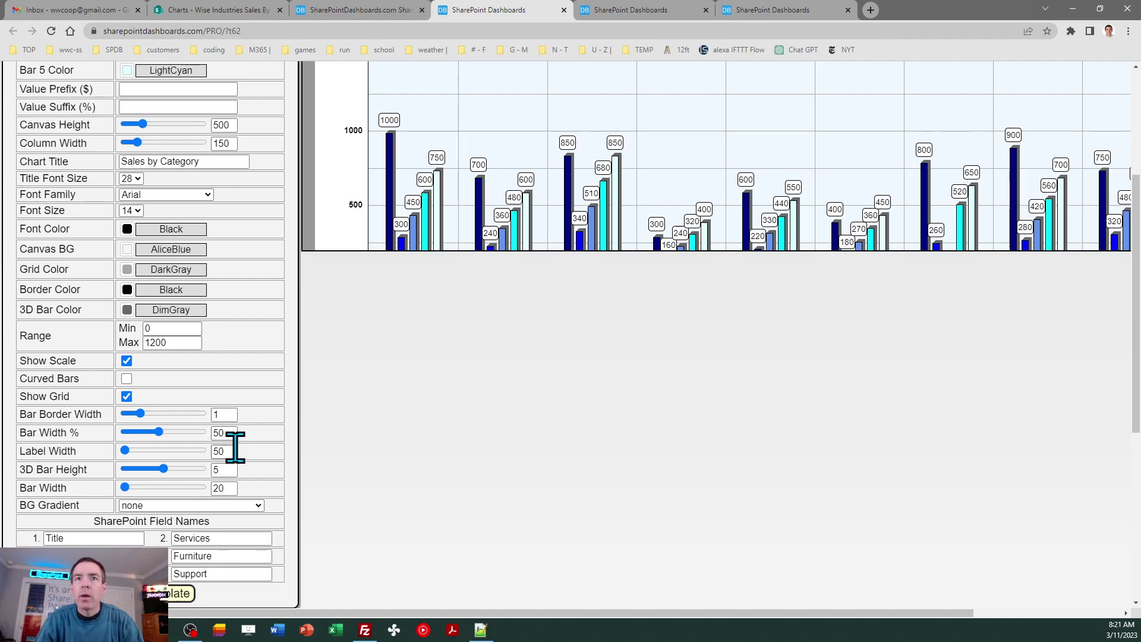
double_click(224, 488)
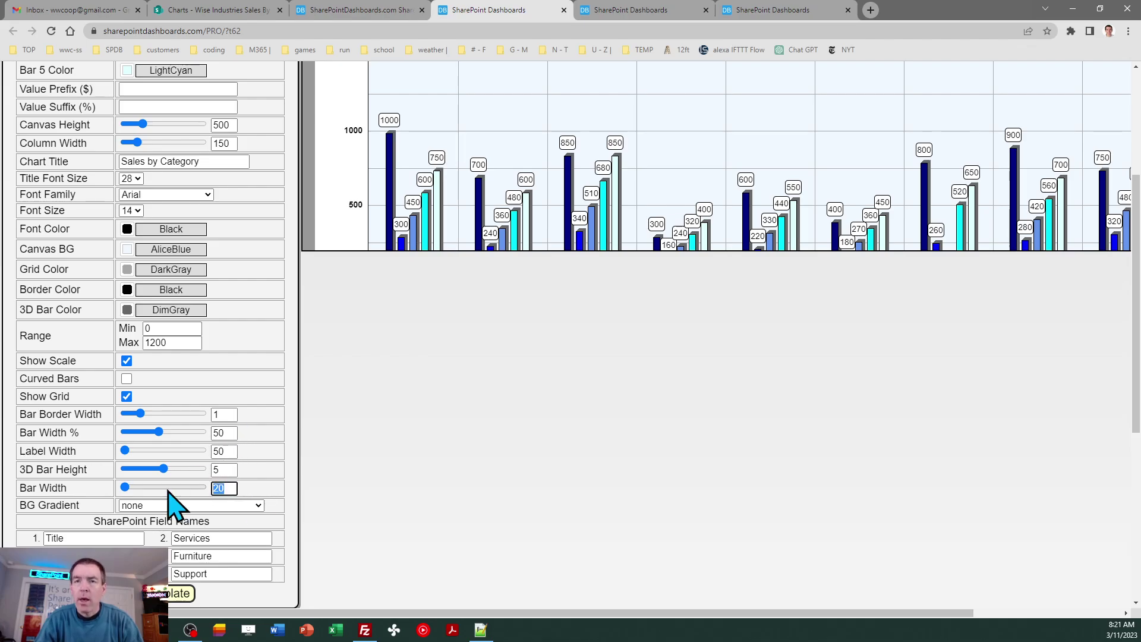
type("40")
key("Tab")
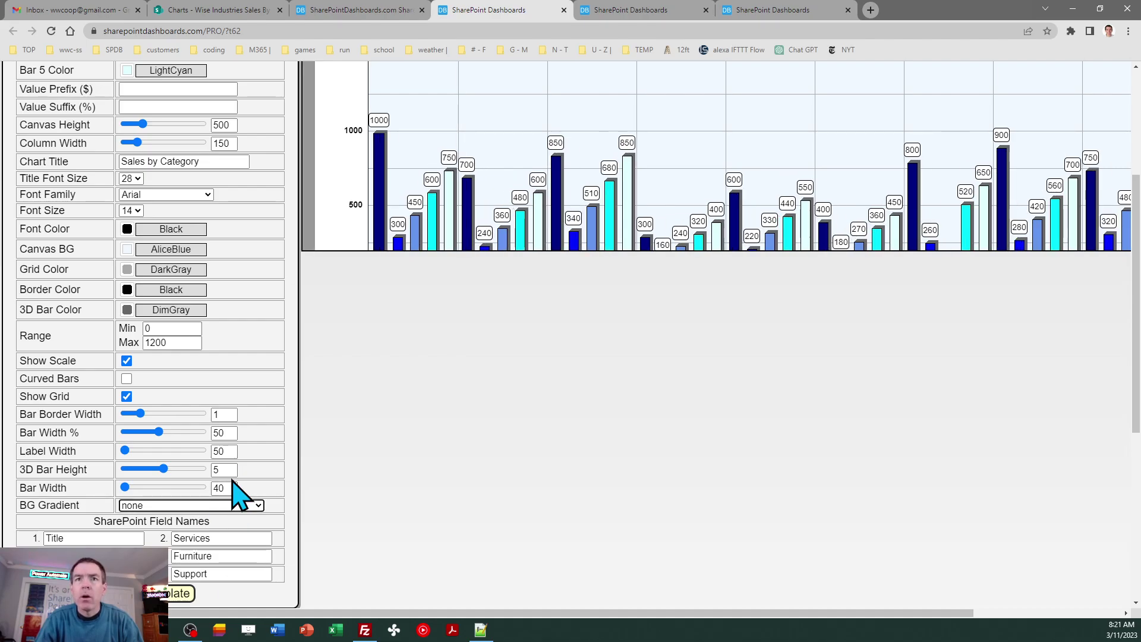
left_click(181, 594)
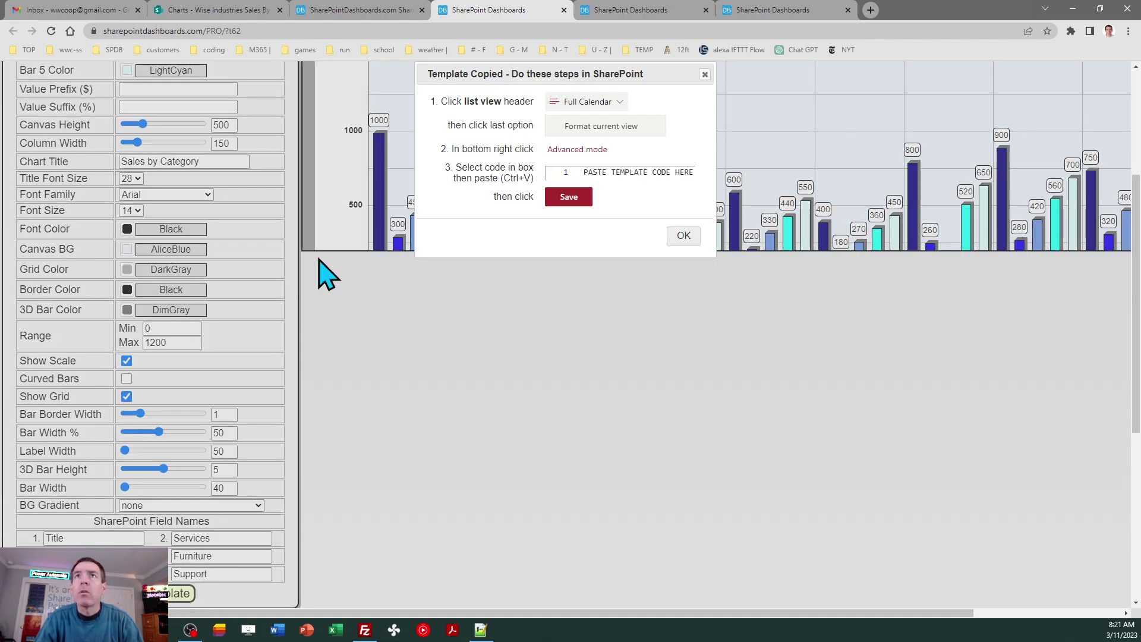
left_click(684, 236)
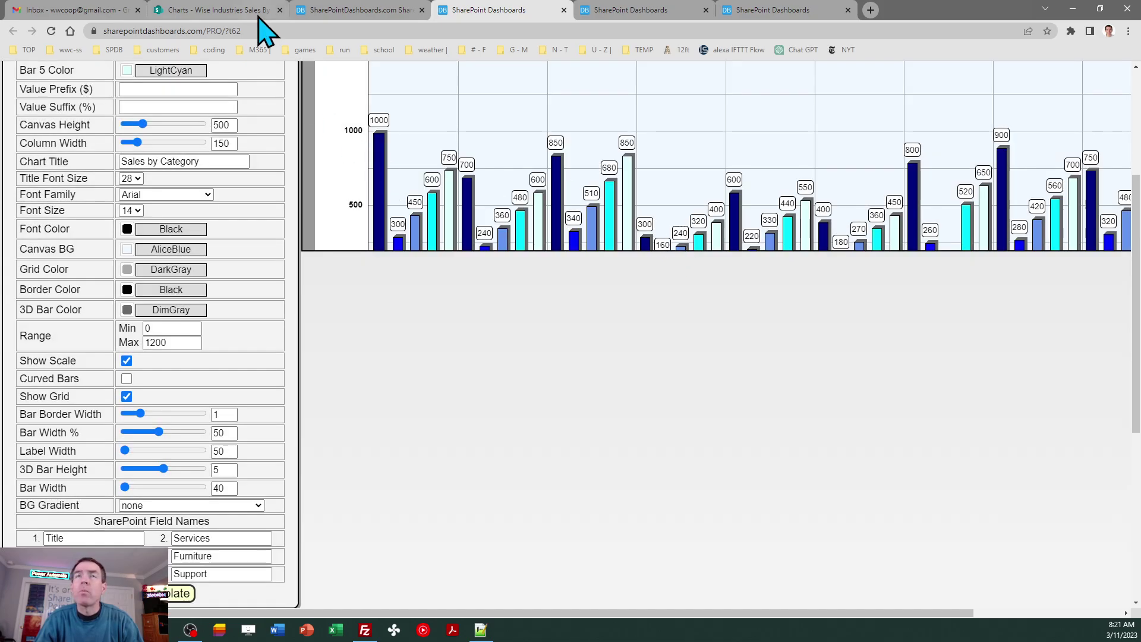
Step: Replace the Grouped Cols view's formatting JSON in SharePoint with the copied template, save it and close the formatting pane
left_click(235, 11)
left_click(994, 381)
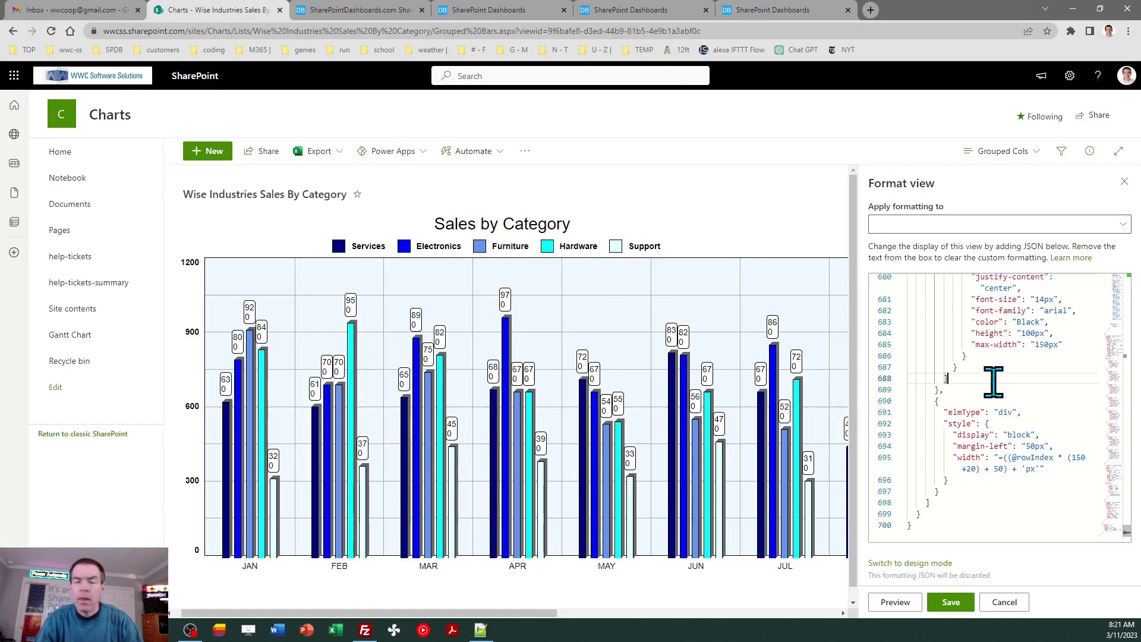
key("ctrl+a")
key("ctrl+v")
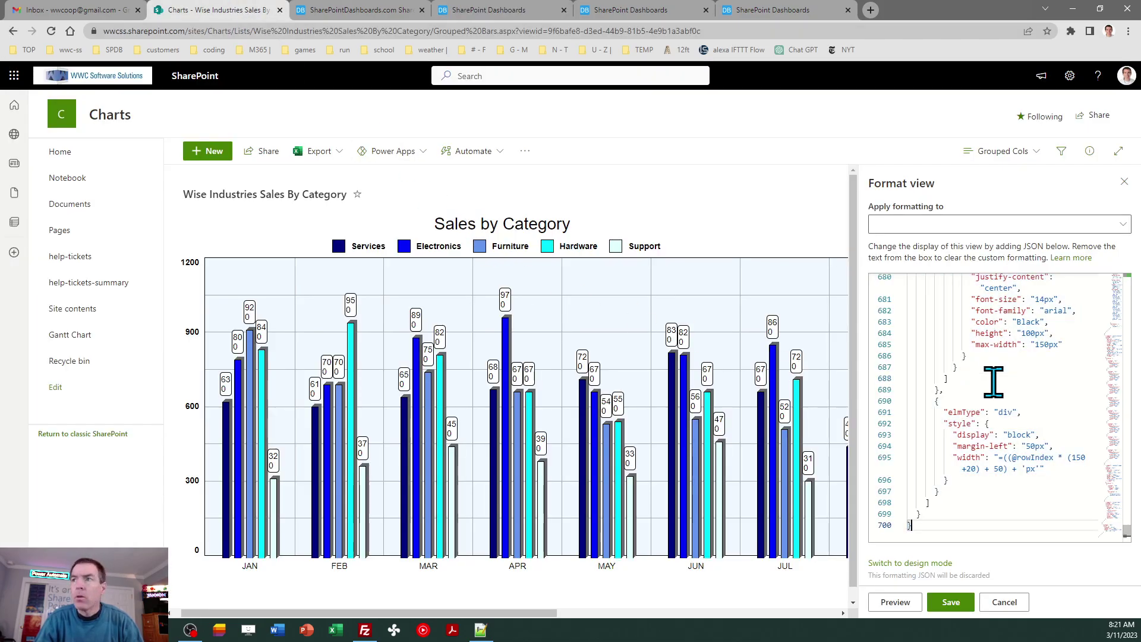
left_click(951, 603)
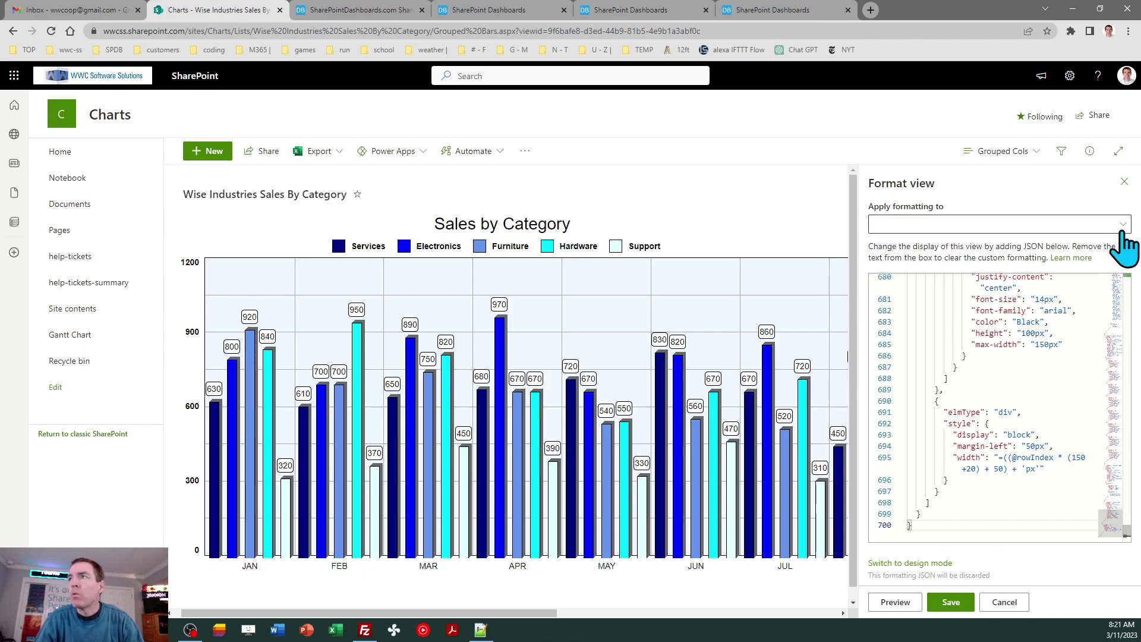
left_click(1124, 182)
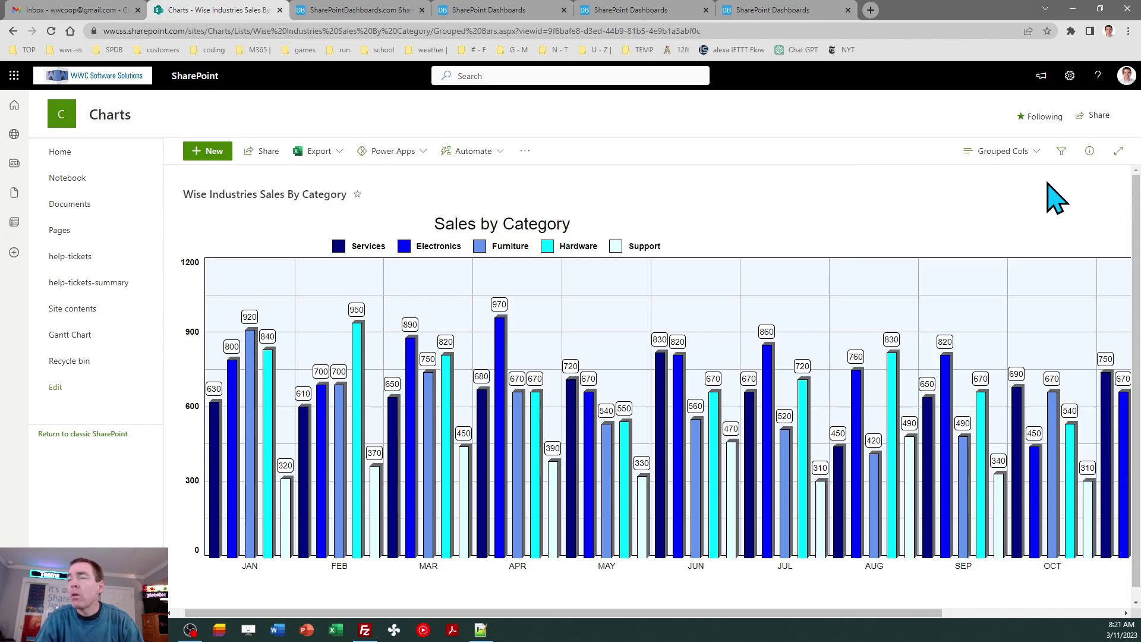
Step: Show the list's Stacked Bars view, then close the finished Columns Grouped template to reach the Bars Stacked template
left_click(1014, 153)
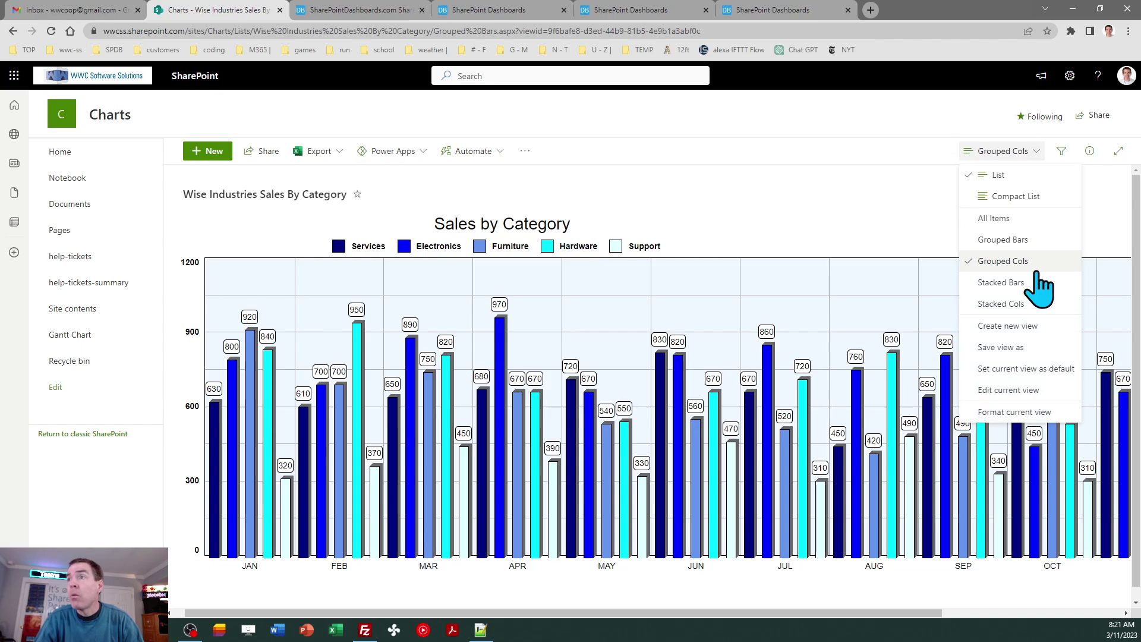
left_click(1021, 286)
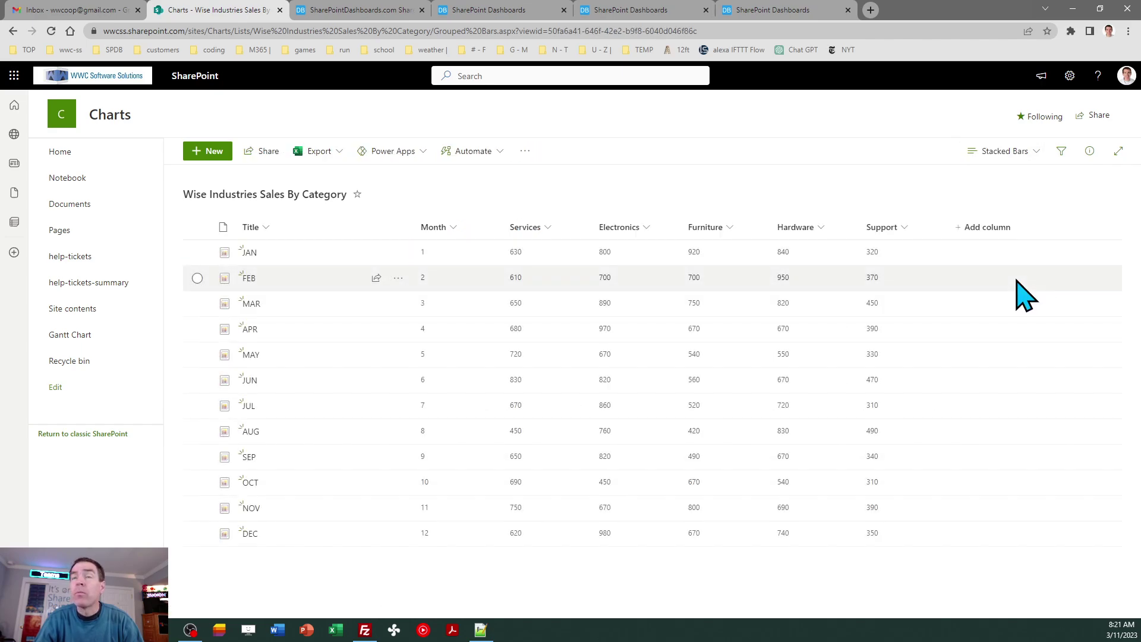
left_click(497, 11)
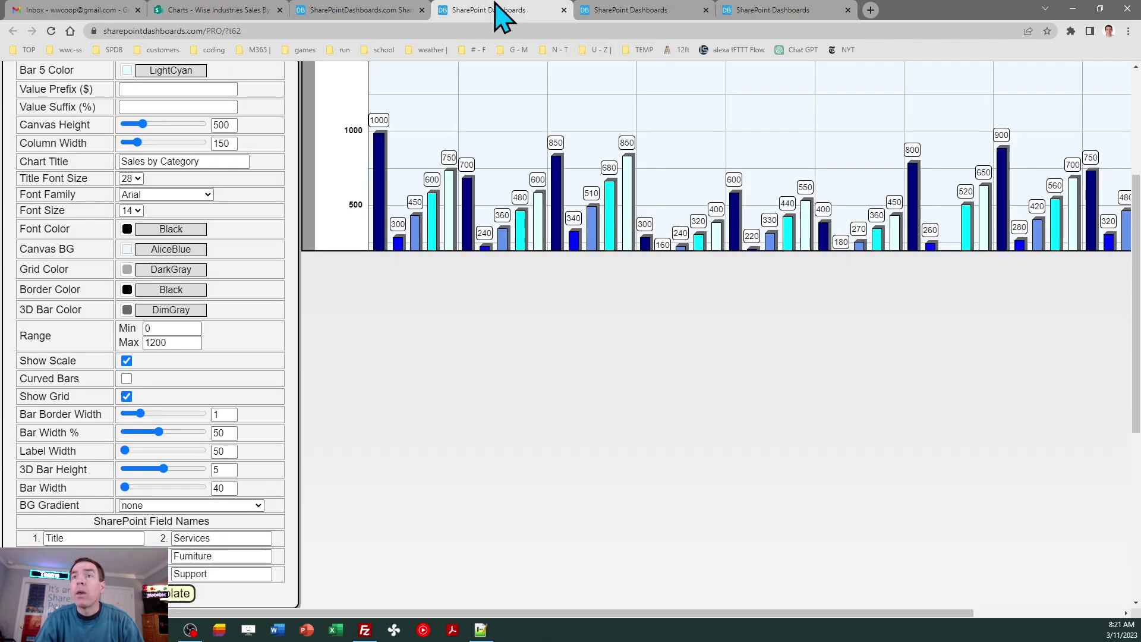
left_click(564, 10)
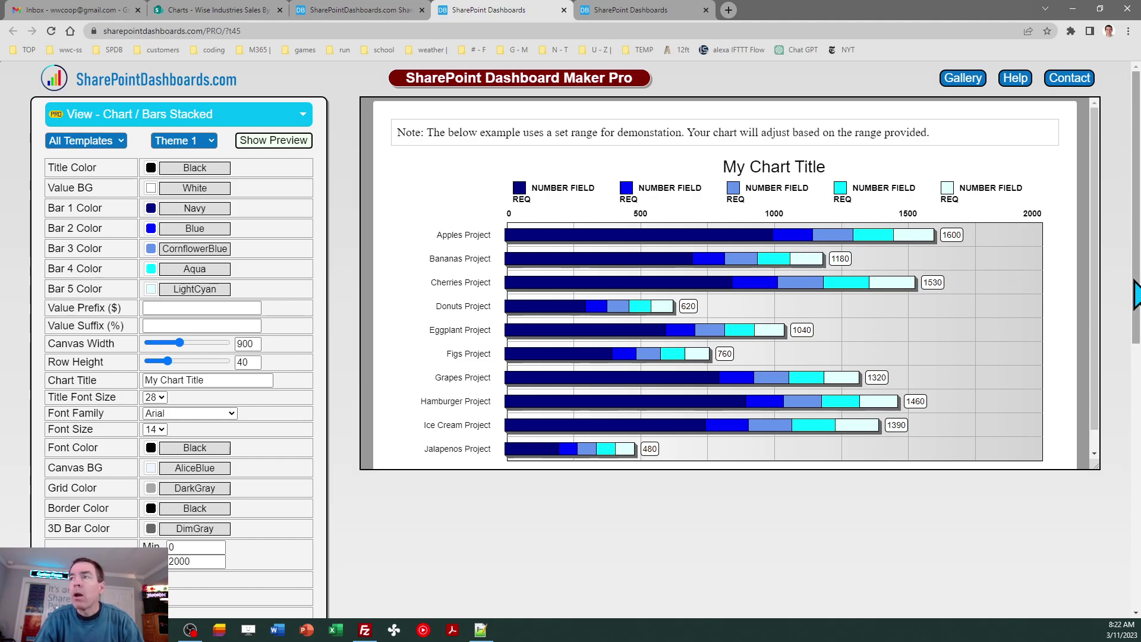
Step: Enter Title, Services and Electronics as the first three SharePoint field names of the Bars Stacked template
left_click_drag(1135, 295, 1132, 422)
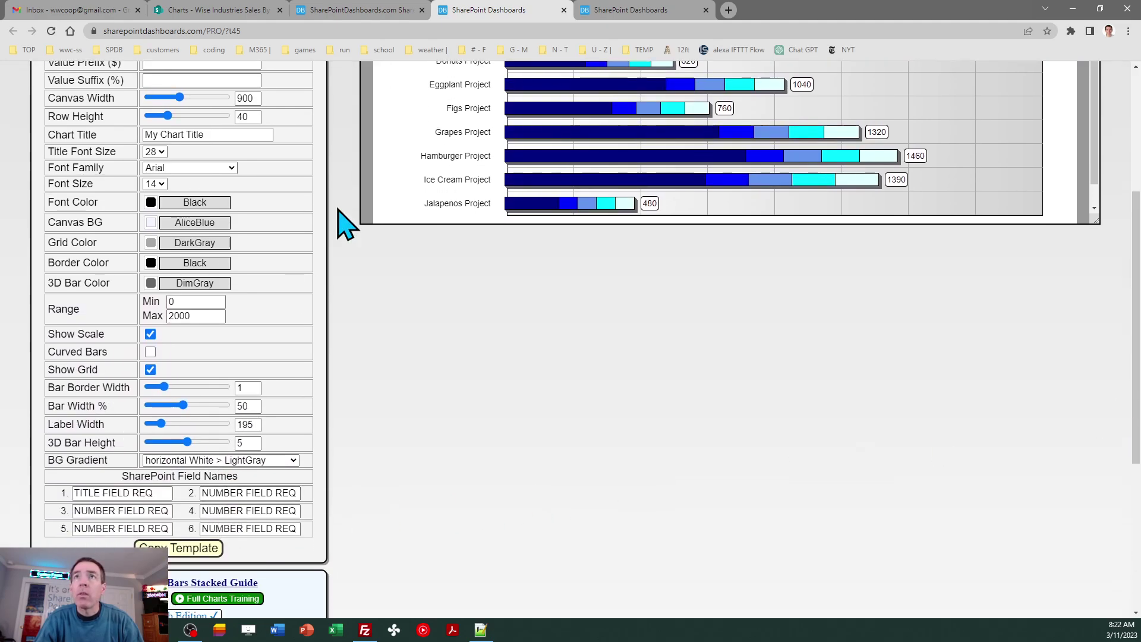
left_click(230, 9)
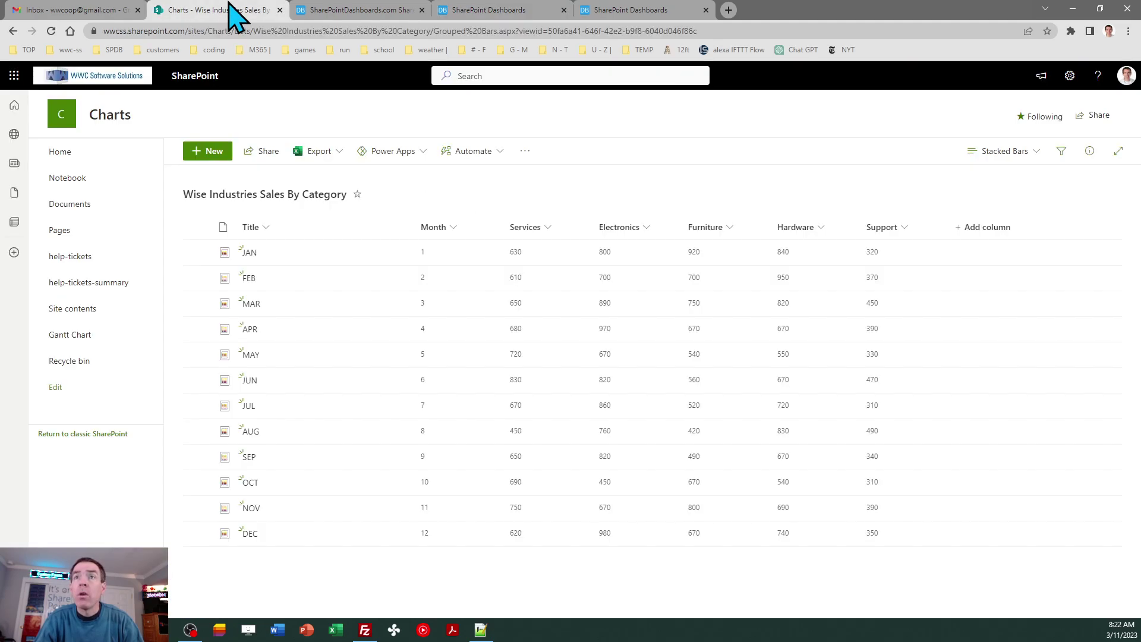
left_click(459, 11)
left_click_drag(159, 493, 2, 517)
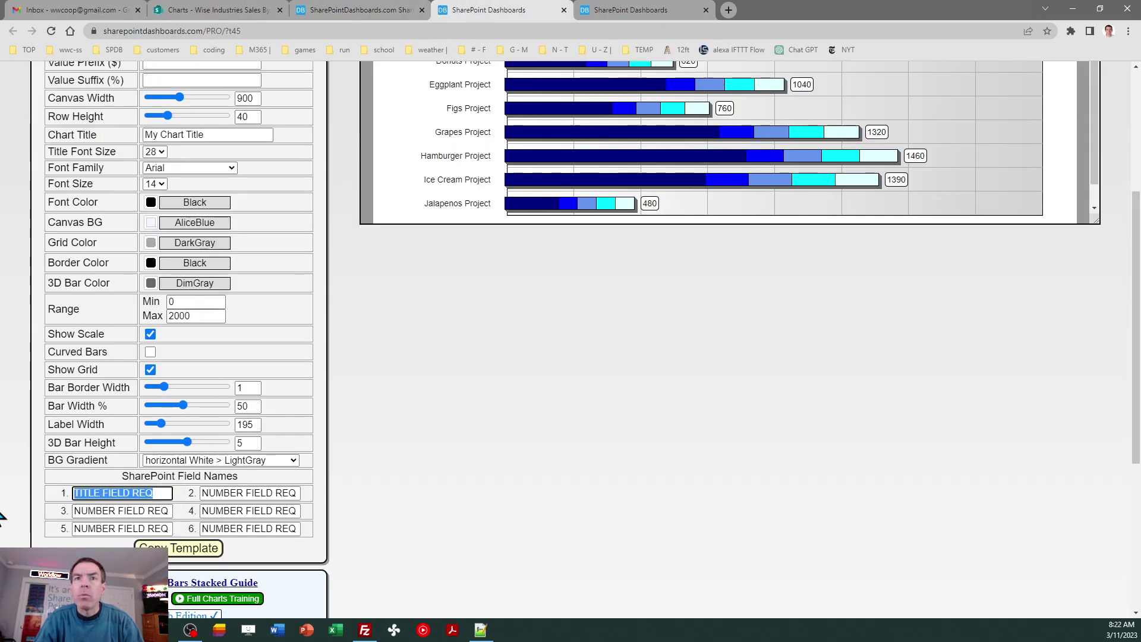
type("Title")
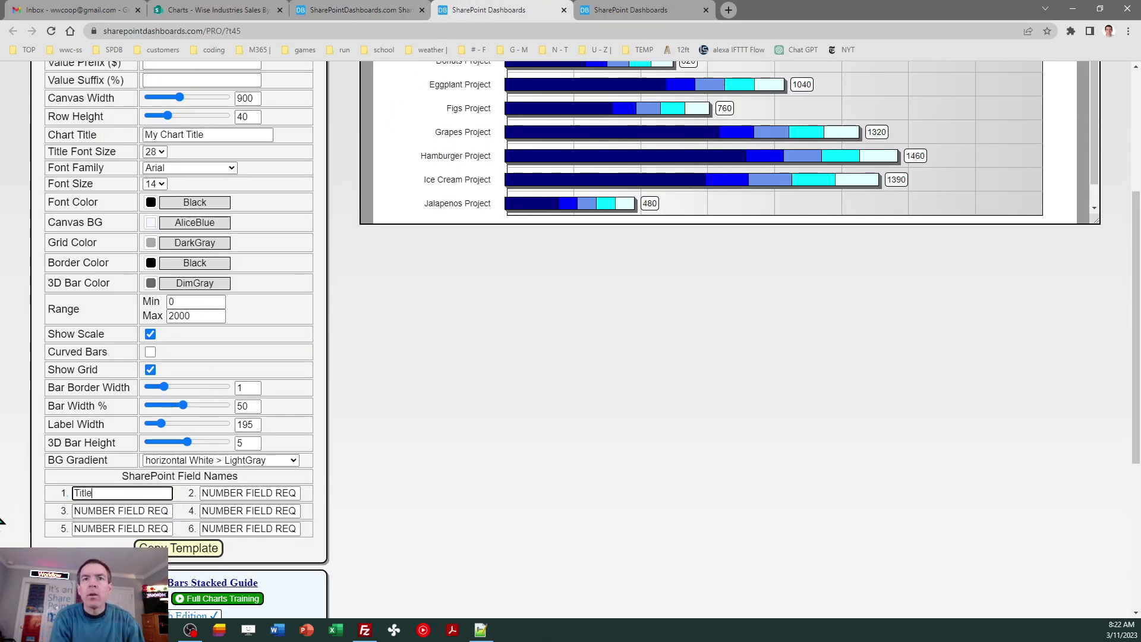
key("Tab")
type("Se")
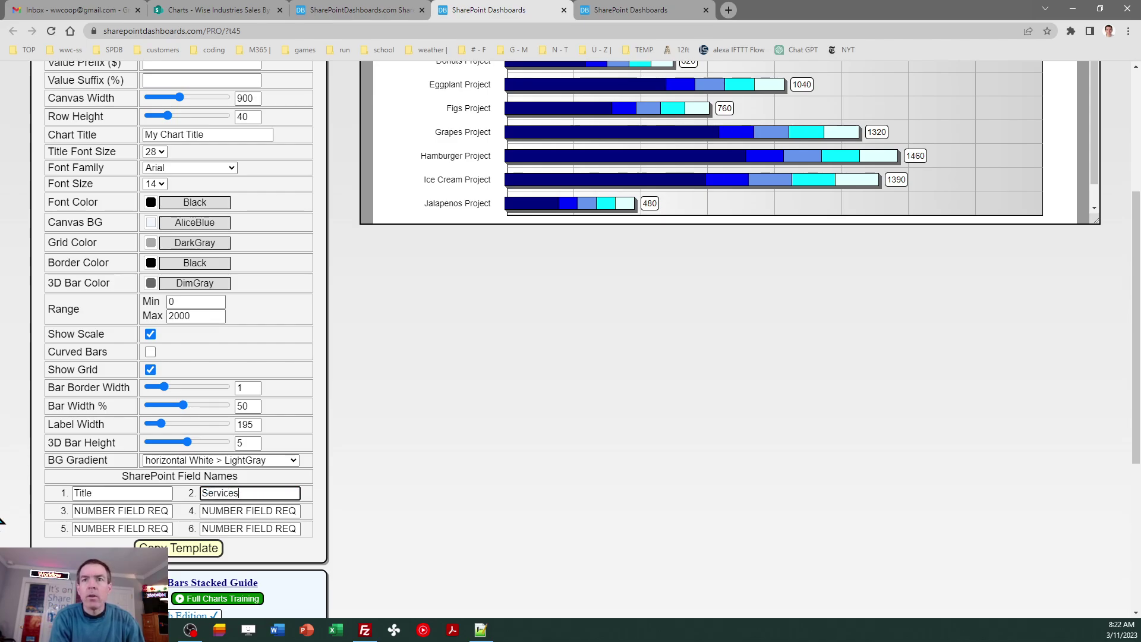
key("Tab")
type("Ele")
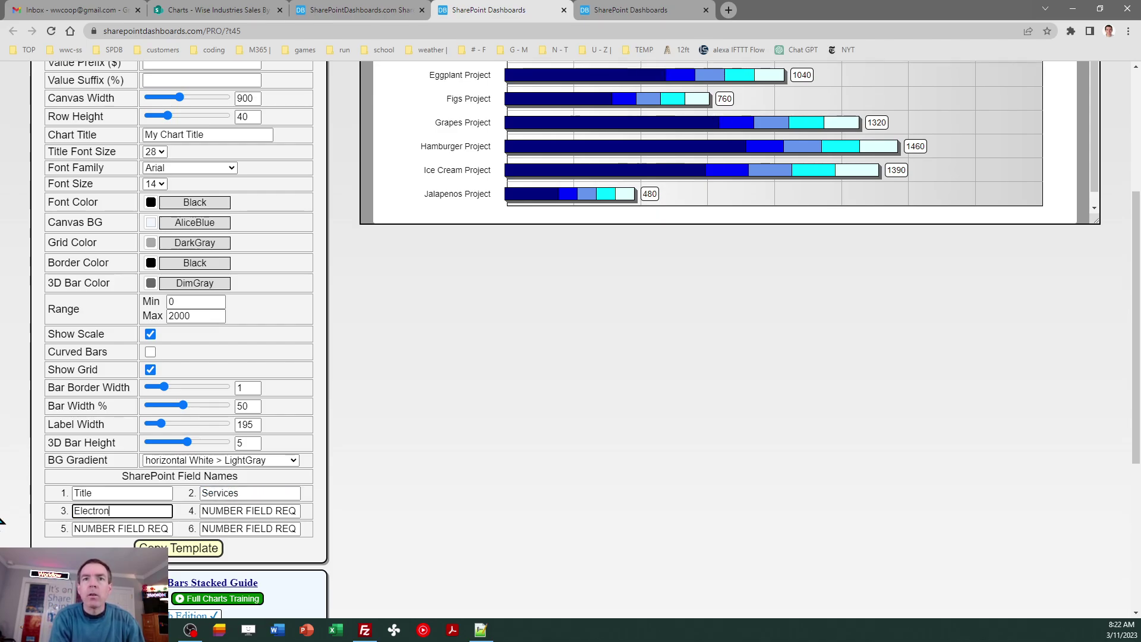
key("Tab")
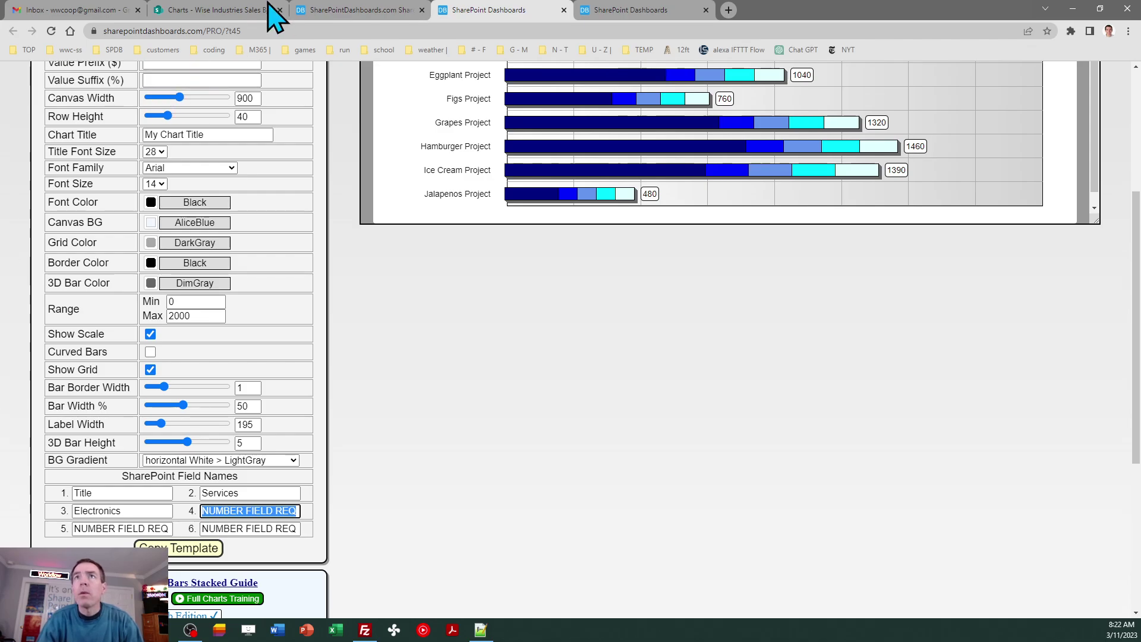
Step: Check the remaining column names in the SharePoint list and enter Furniture, Hardware and Support as template fields 4 to 6
left_click(211, 12)
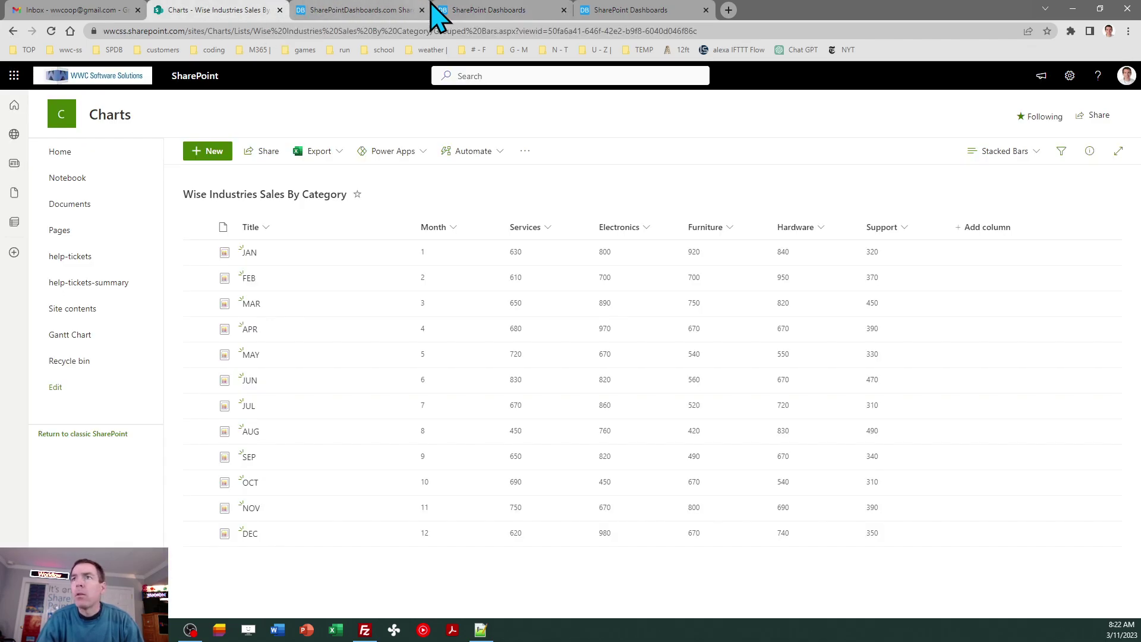
left_click(482, 12)
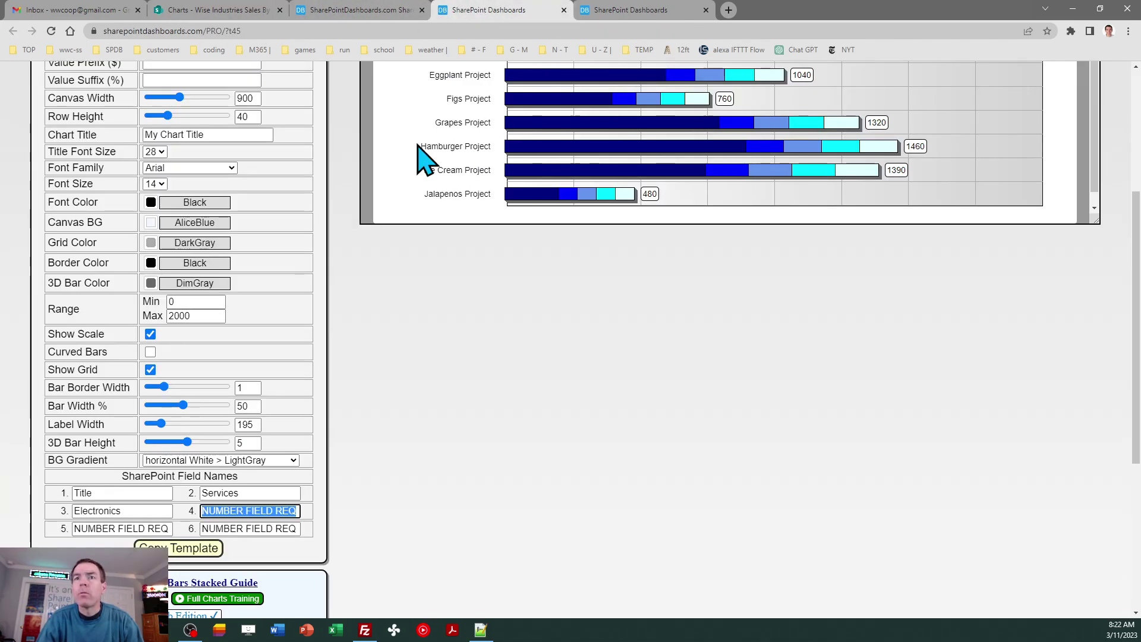
type("Furnit")
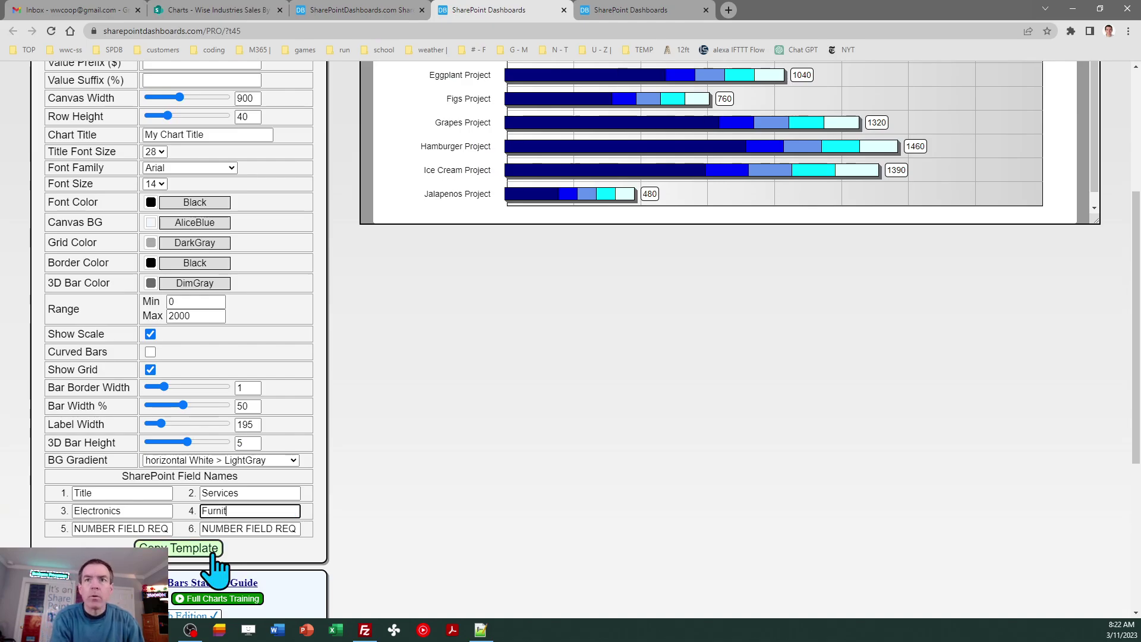
type("ure")
key("Tab")
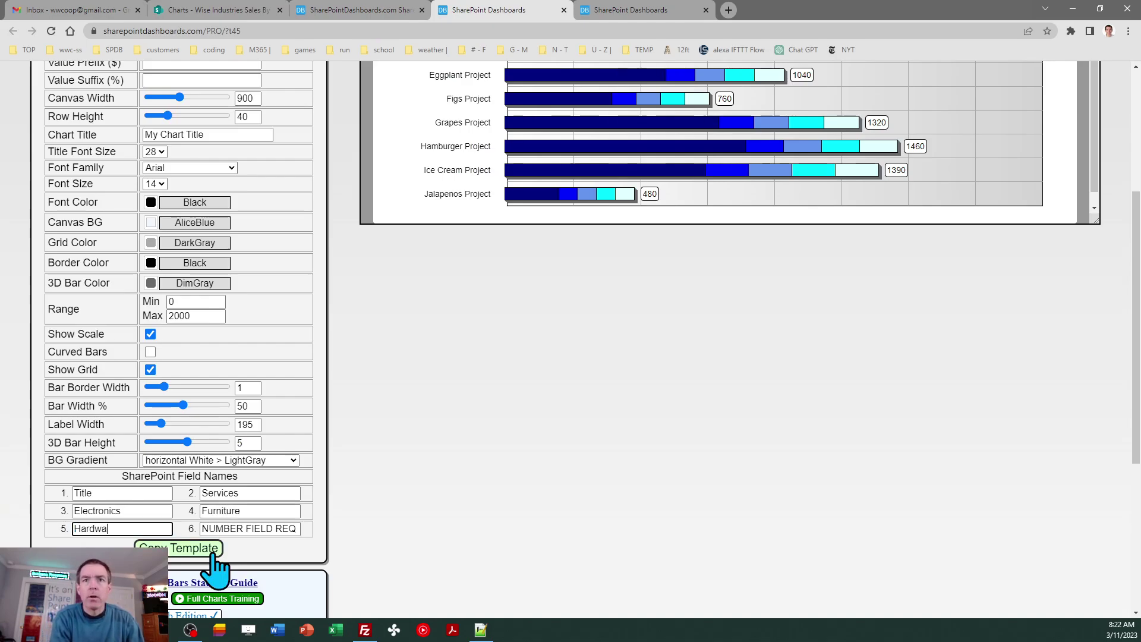
key("Tab")
type("Suppor")
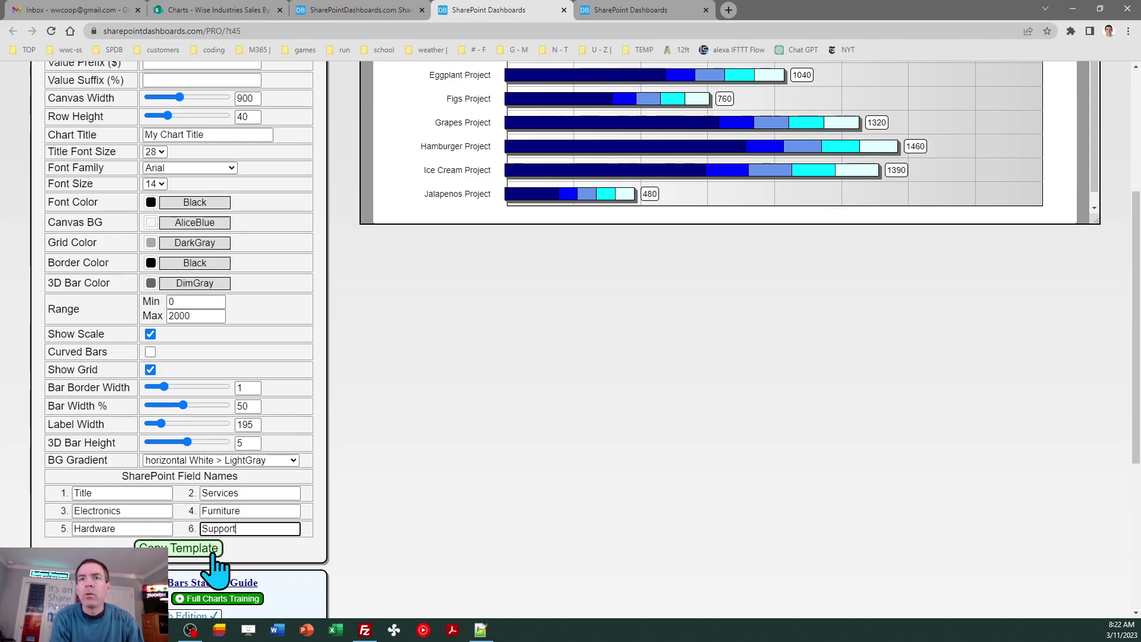
Step: Set the template's background gradient to none and its chart title to "Sales by Category"
left_click(292, 461)
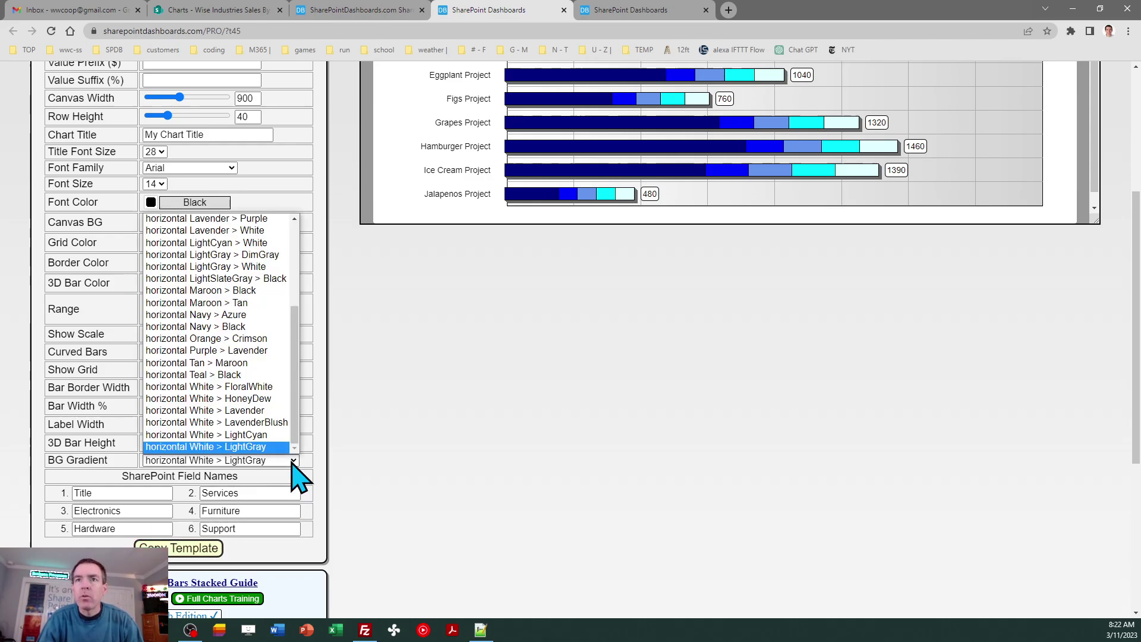
scroll(301, 439, "up", 5)
key("Escape")
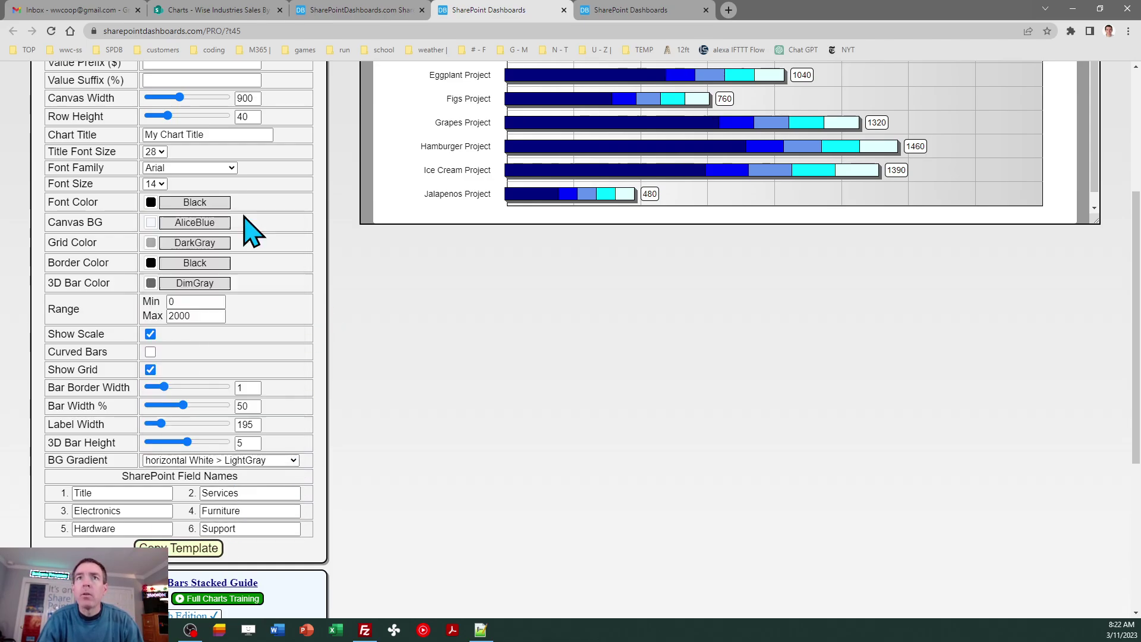
left_click_drag(233, 118, 140, 153)
type("S")
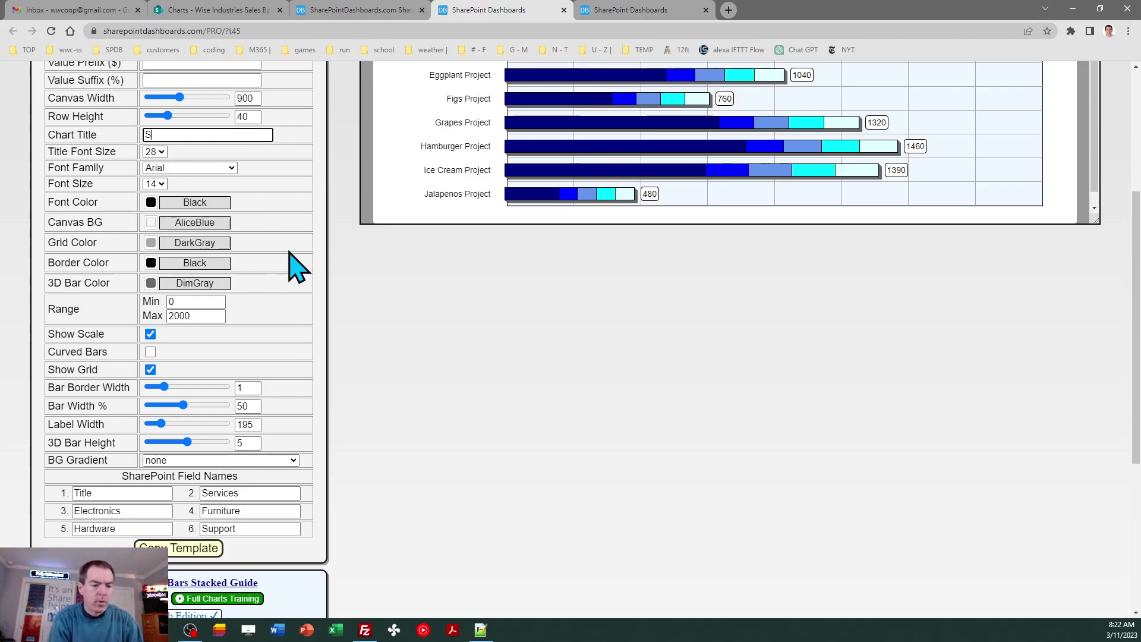
type("les")
key("BackSpace")
key("BackSpace")
key("BackSpace")
key("BackSpace")
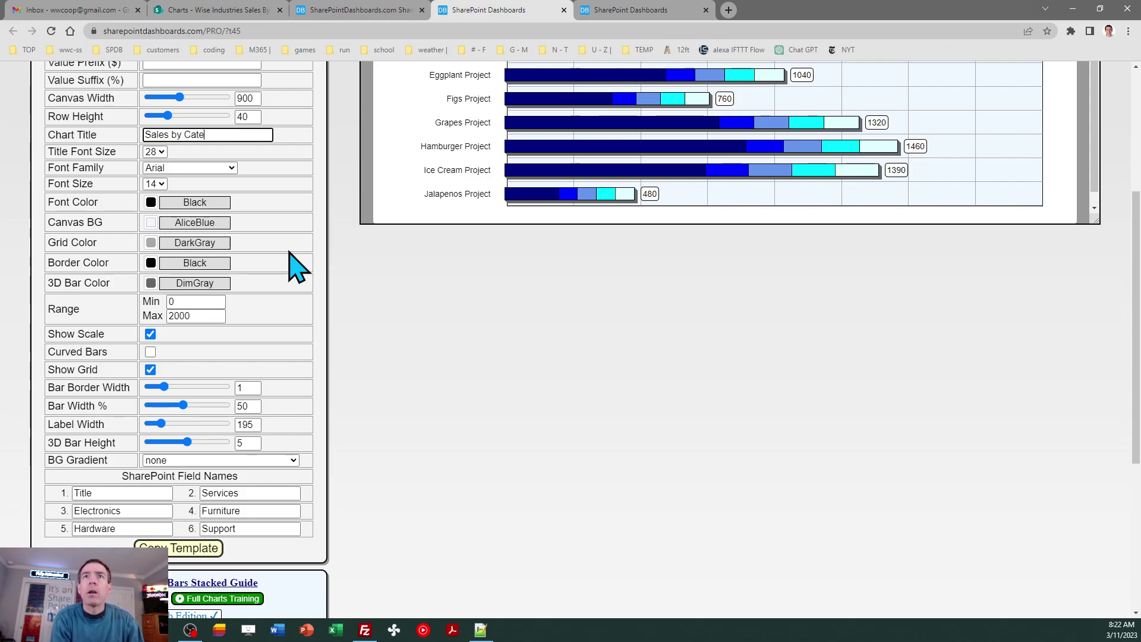
key("Tab")
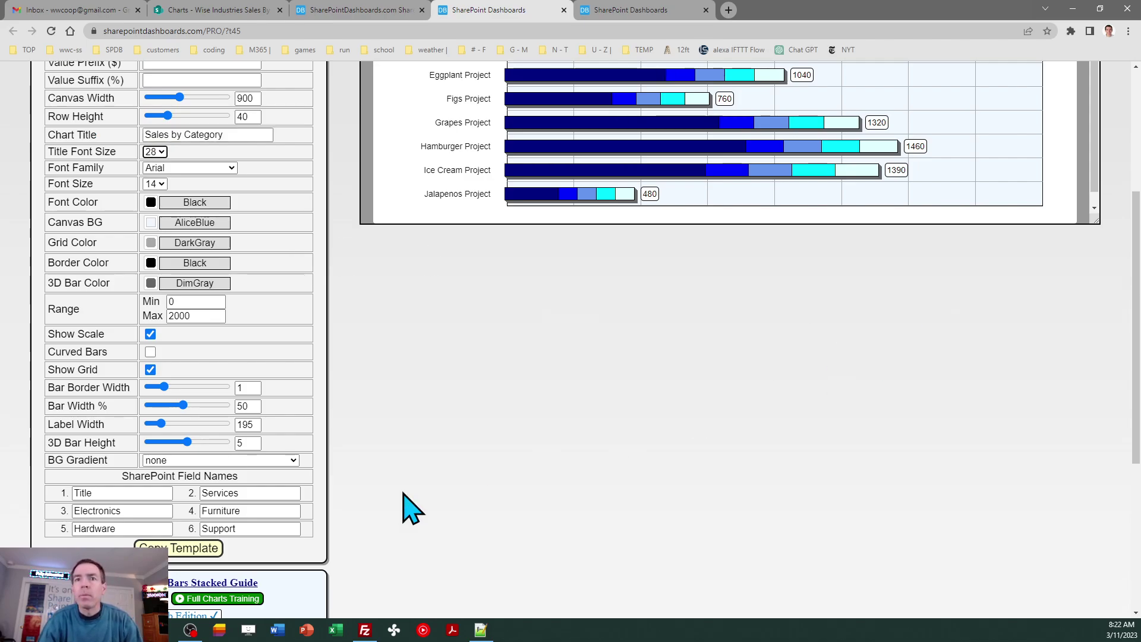
Step: Copy the Bars Stacked template code, replace the Stacked Bars view's formatting JSON in SharePoint with it and save
left_click(209, 548)
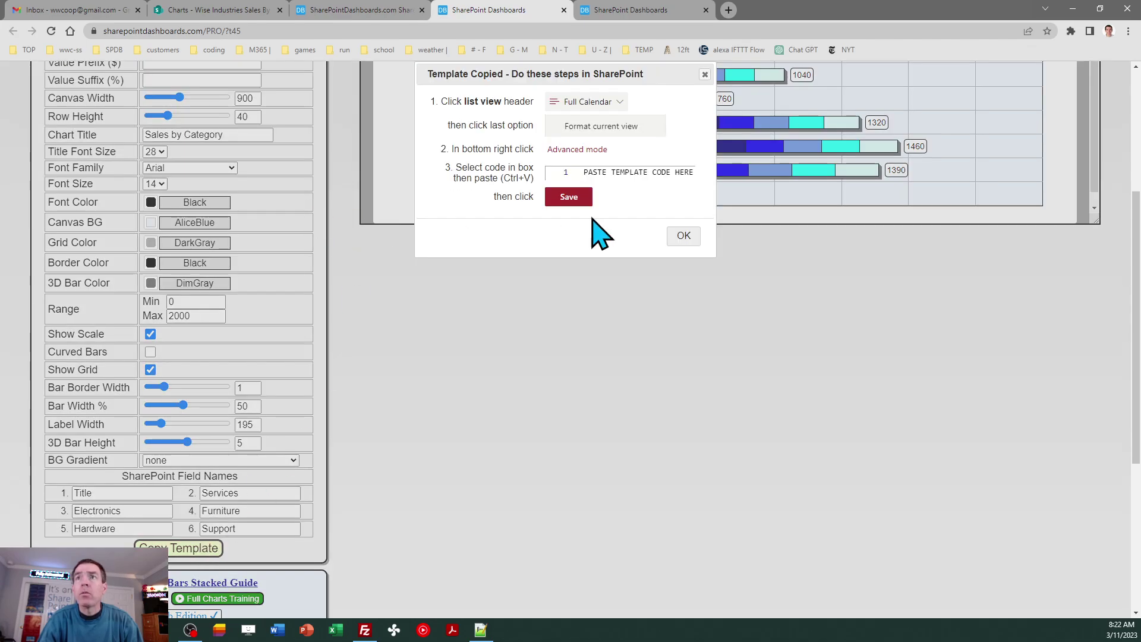
left_click(684, 235)
left_click(255, 10)
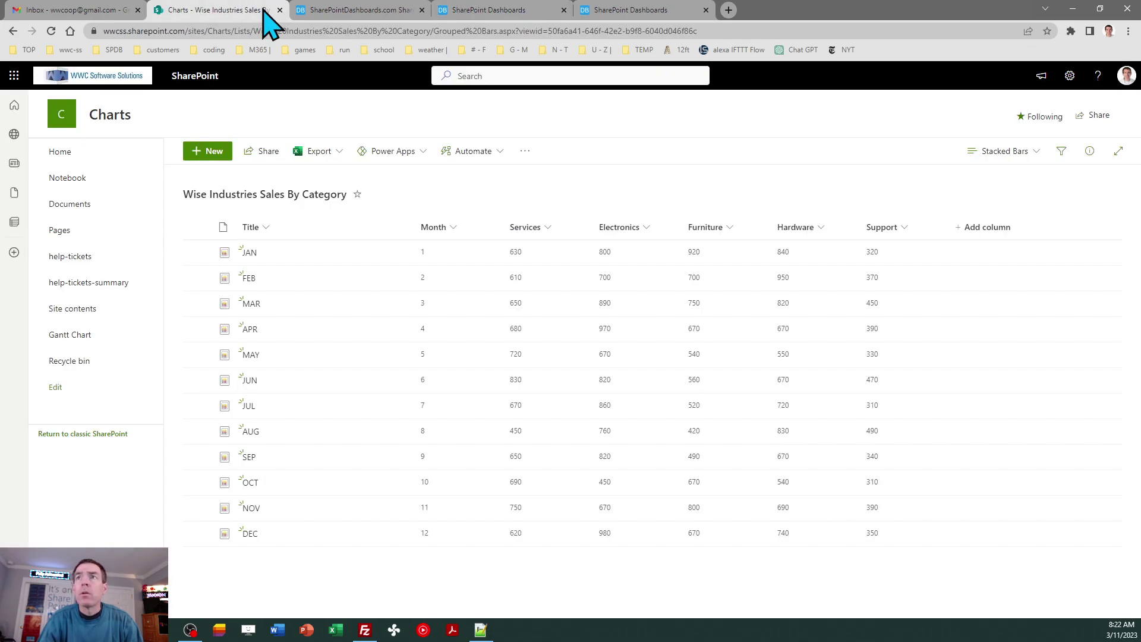
left_click(1007, 152)
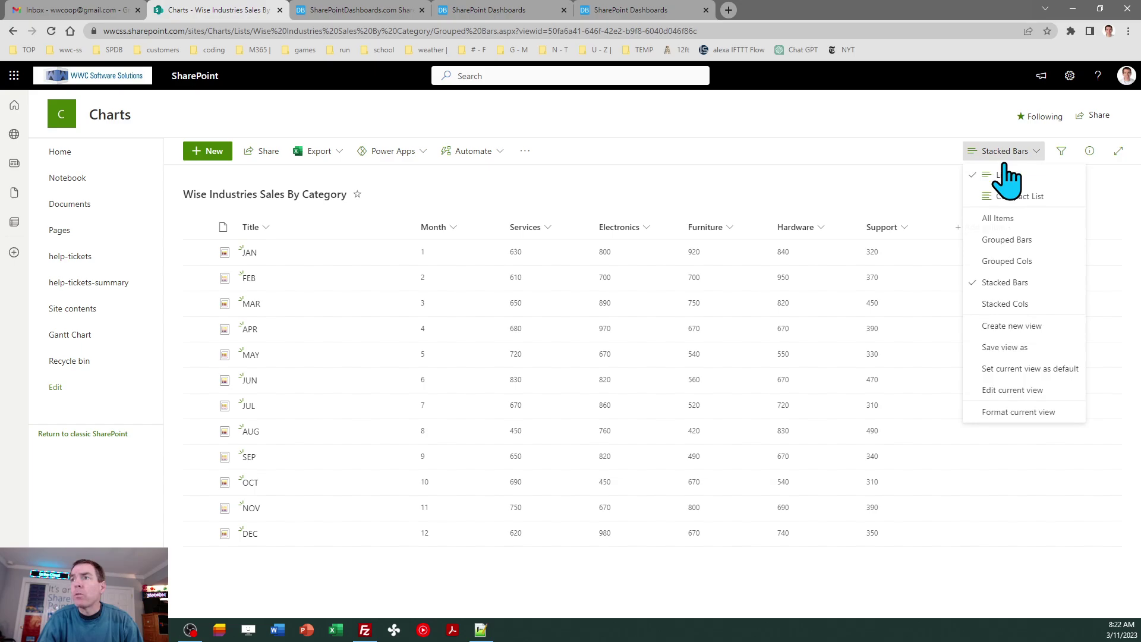
left_click(1018, 412)
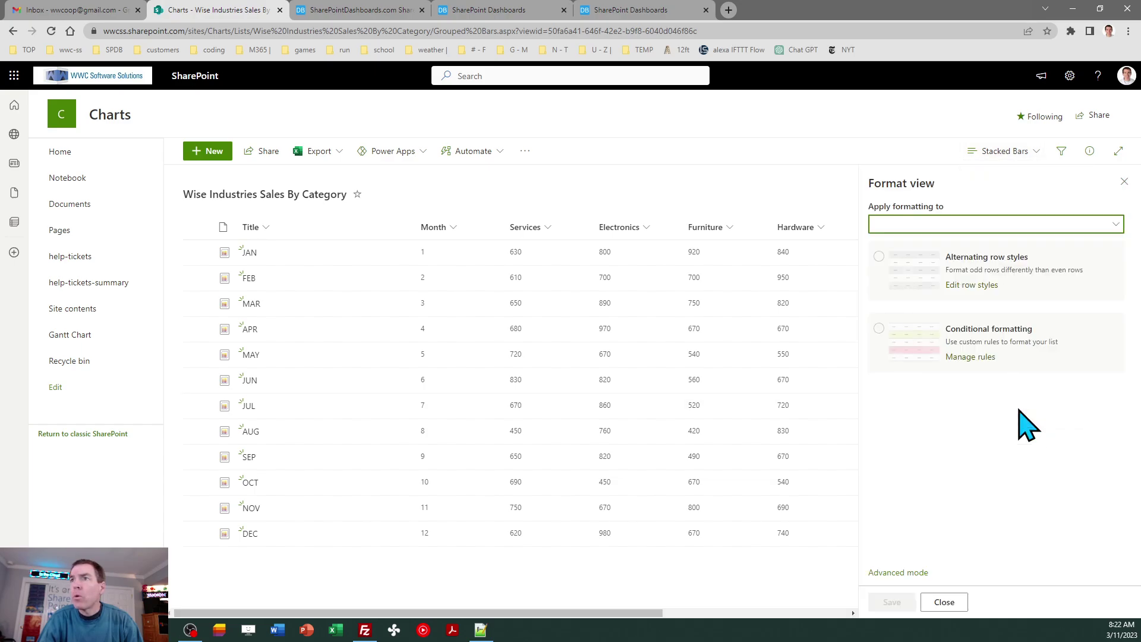
left_click(899, 570)
left_click(939, 436)
key("ctrl+a")
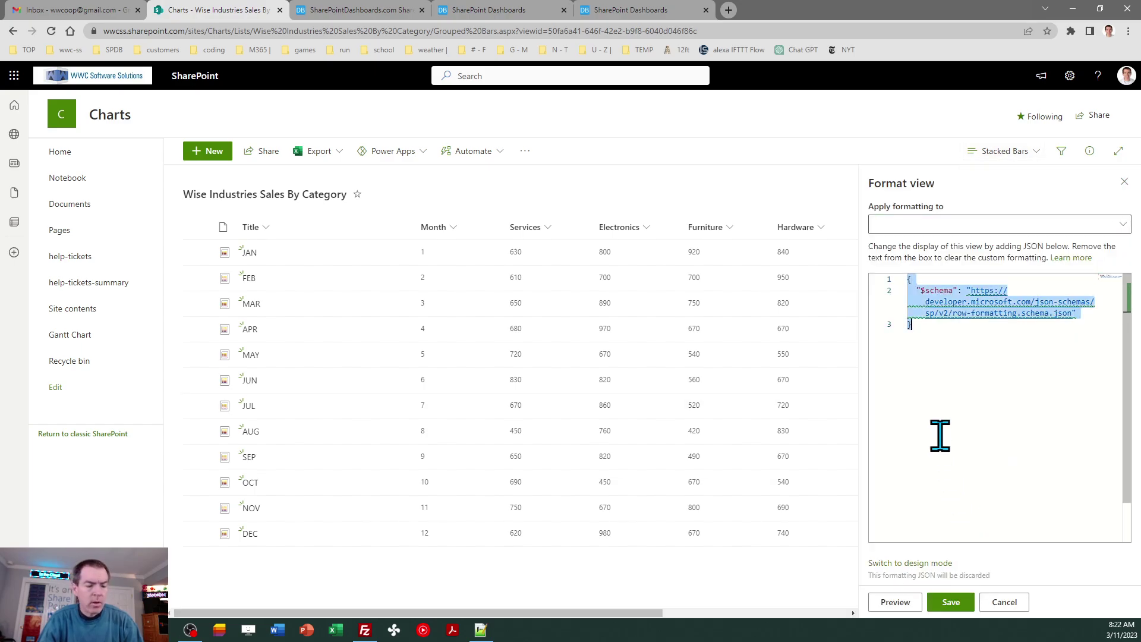
key("ctrl+v")
left_click(950, 602)
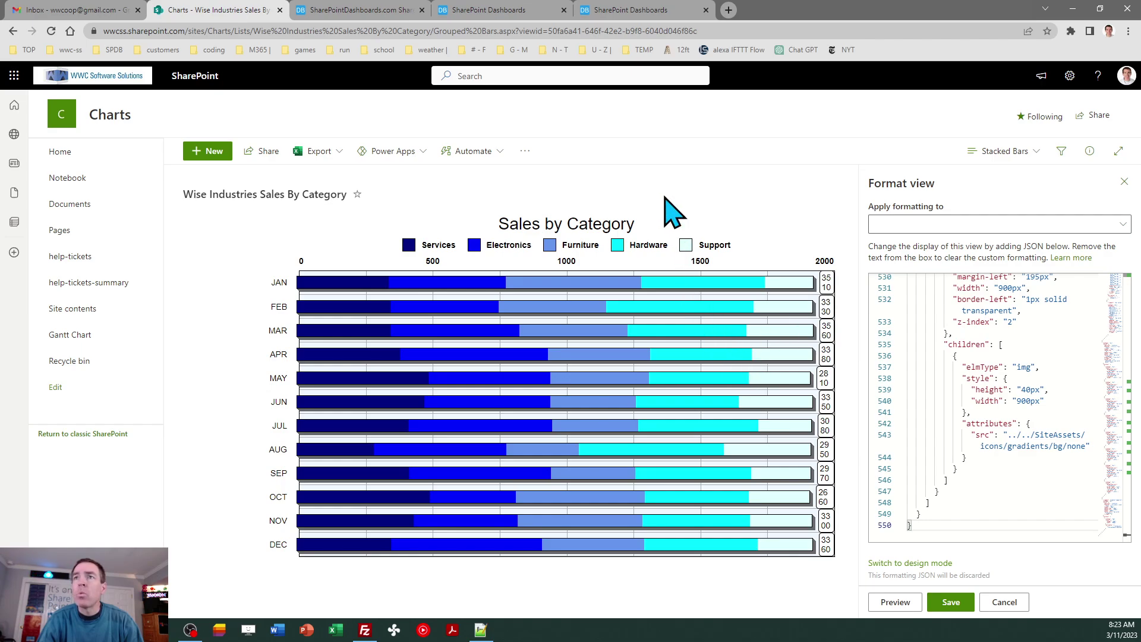
Step: Return to the Bars Stacked template, set the range maximum to 4000 and copy the template code
left_click(488, 11)
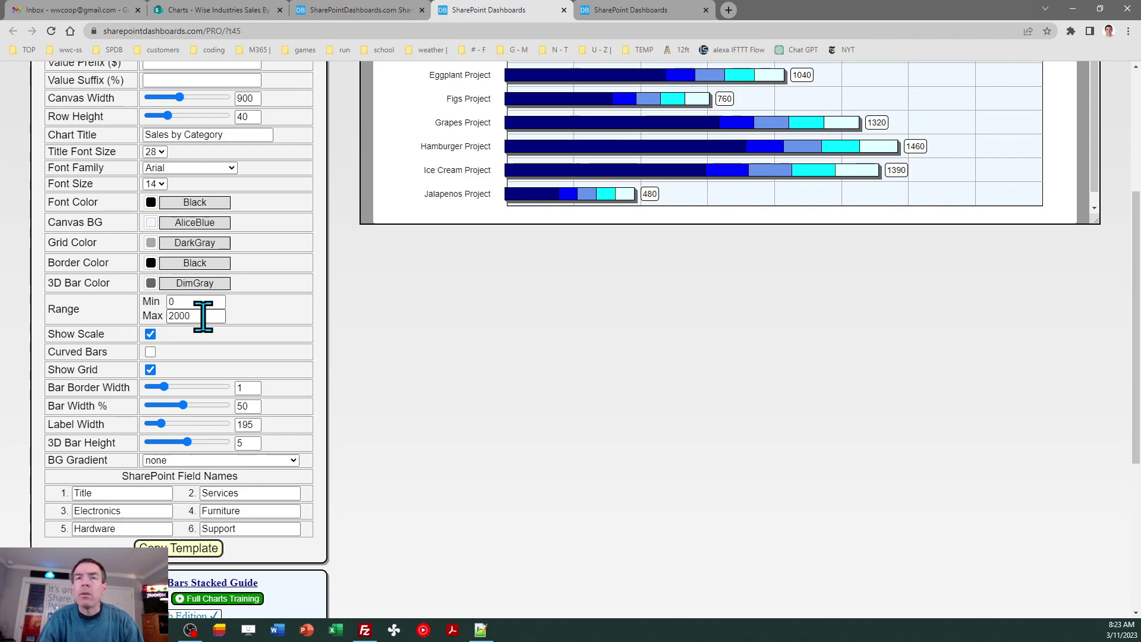
left_click_drag(202, 314, 164, 314)
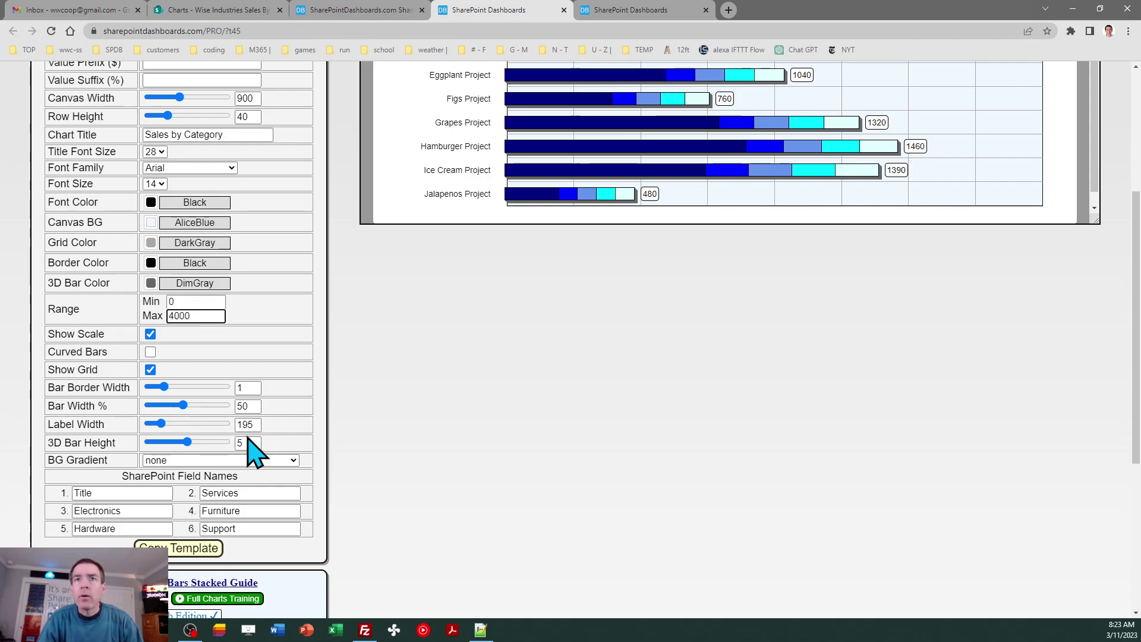
key("Tab")
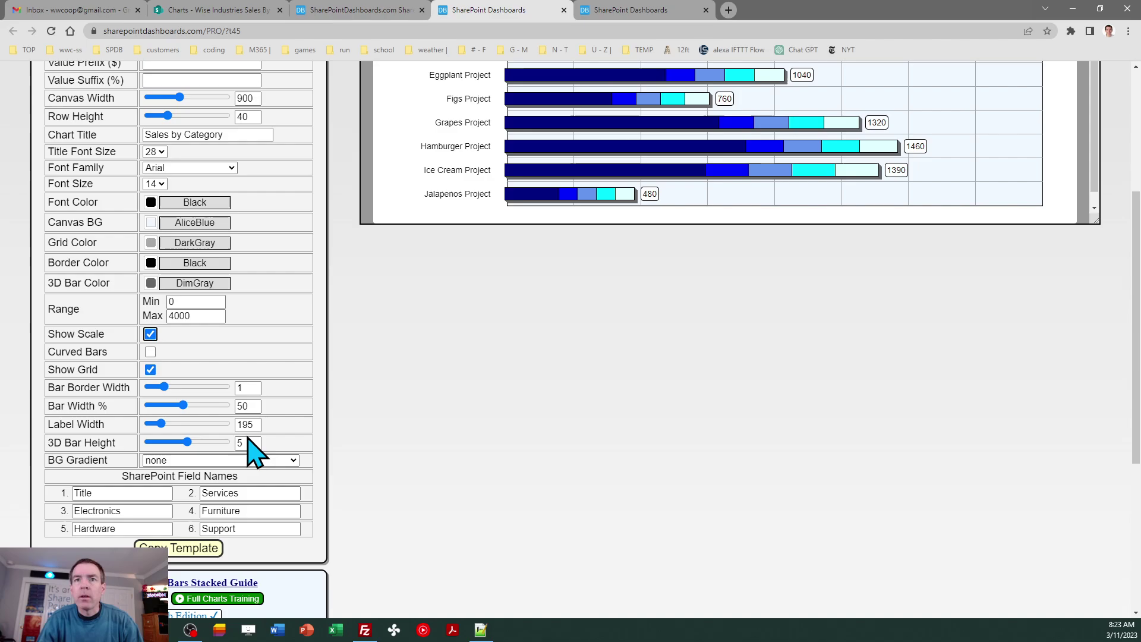
left_click(182, 550)
left_click(677, 235)
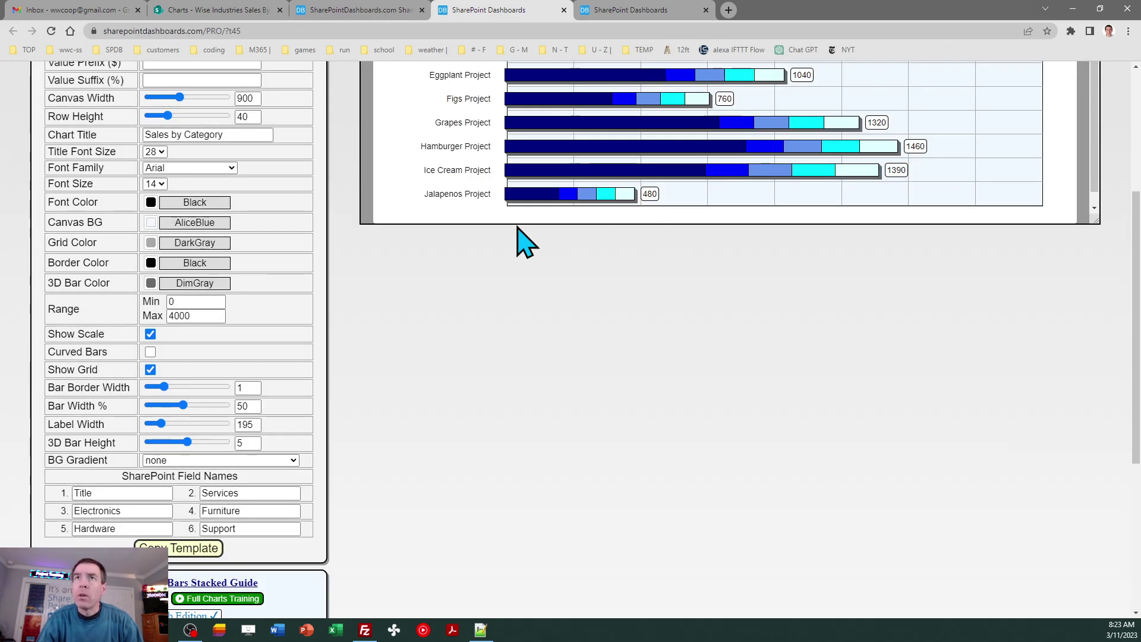
Step: Switch to the SharePoint list, overwrite the Stacked Bars view's formatting JSON with the newly copied code and save it
left_click(369, 10)
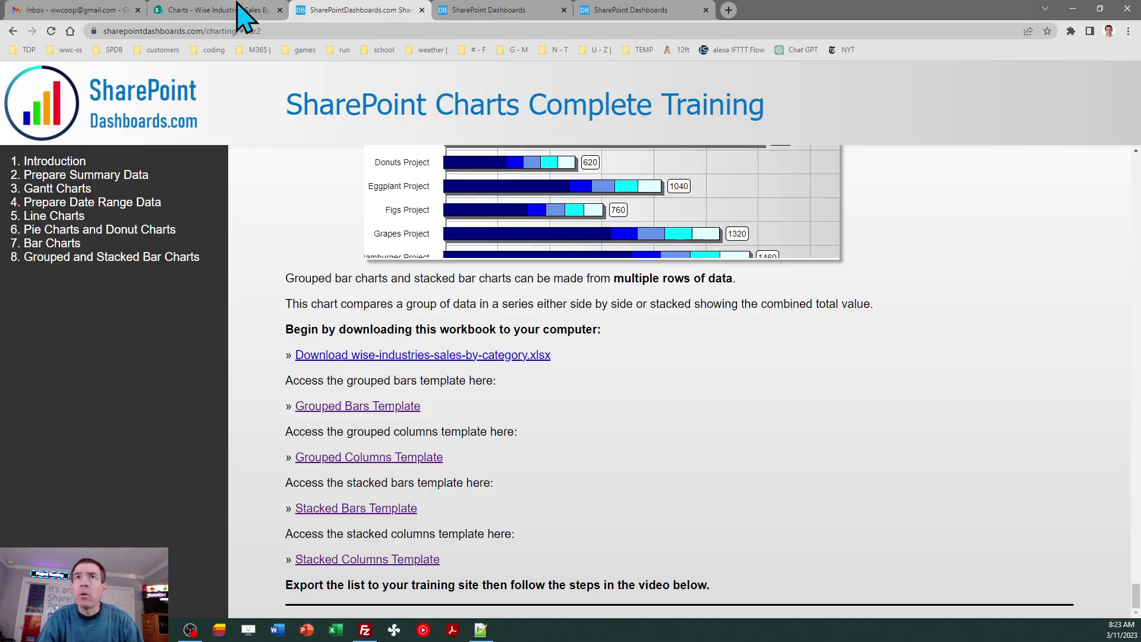
left_click(238, 5)
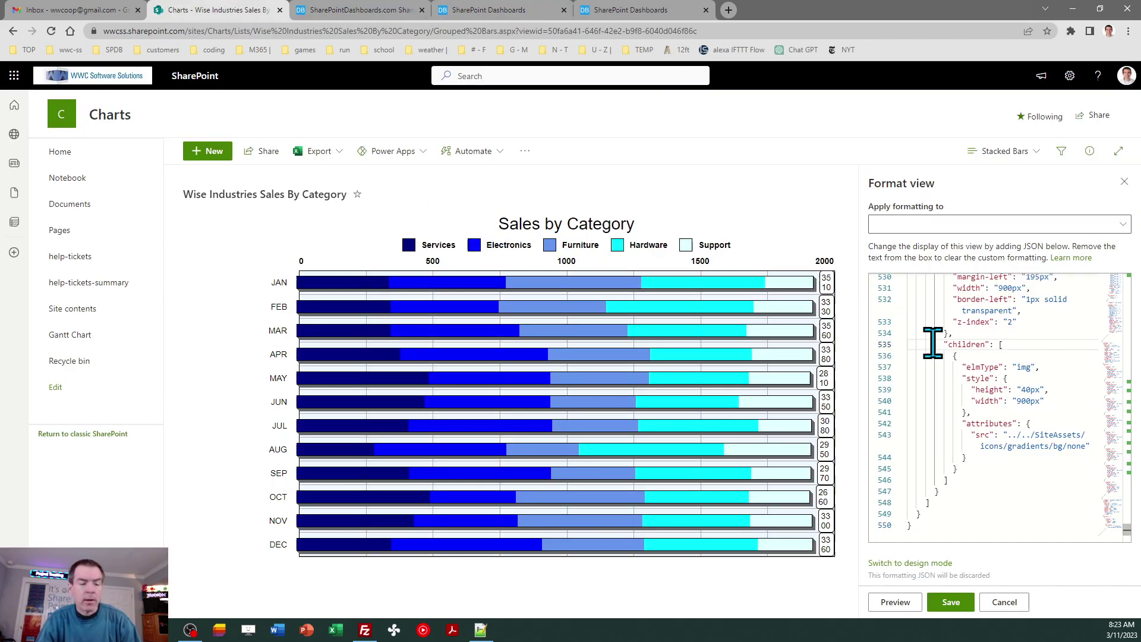
key("ctrl+a")
key("ctrl+v")
left_click(951, 602)
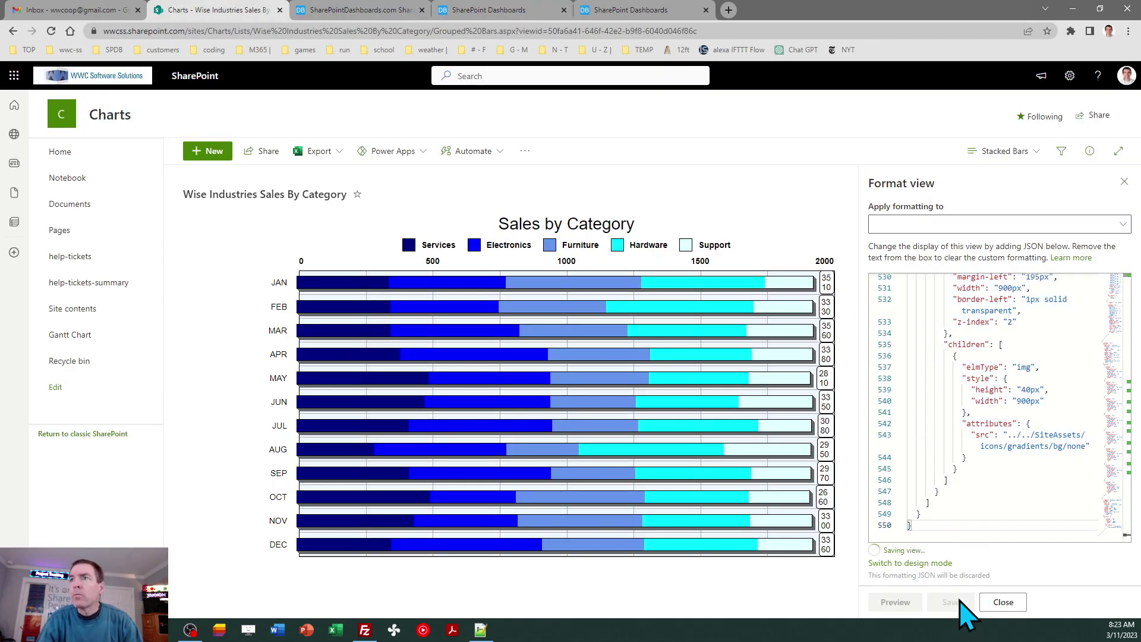
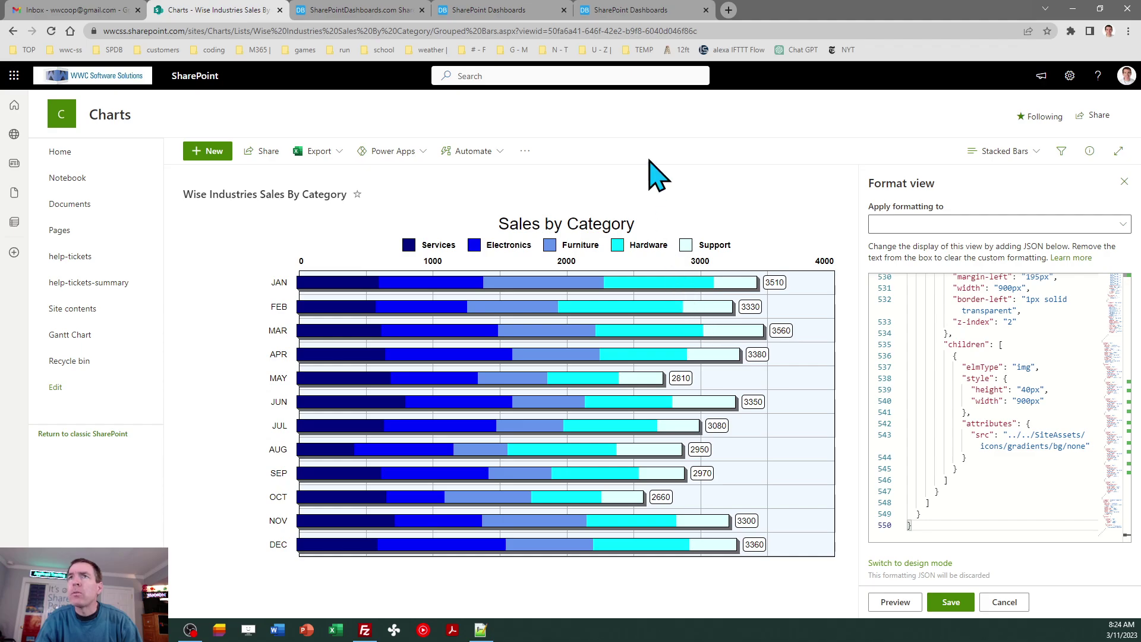
Step: Return to the Bars Stacked template, set the canvas width to 1100 and copy the template code
left_click(494, 10)
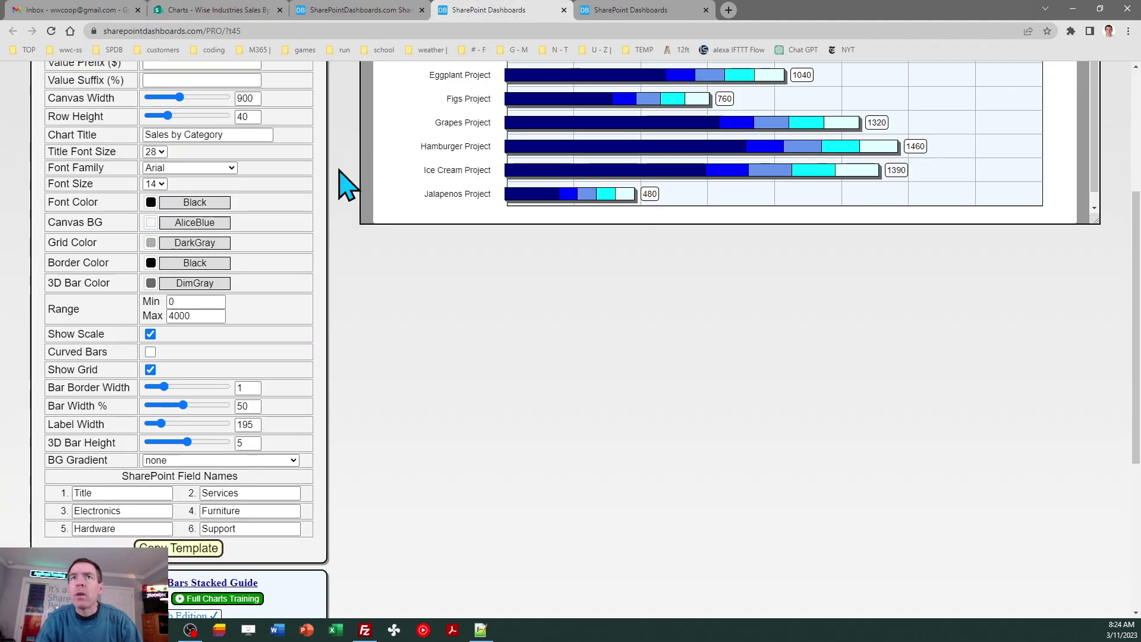
double_click(244, 98)
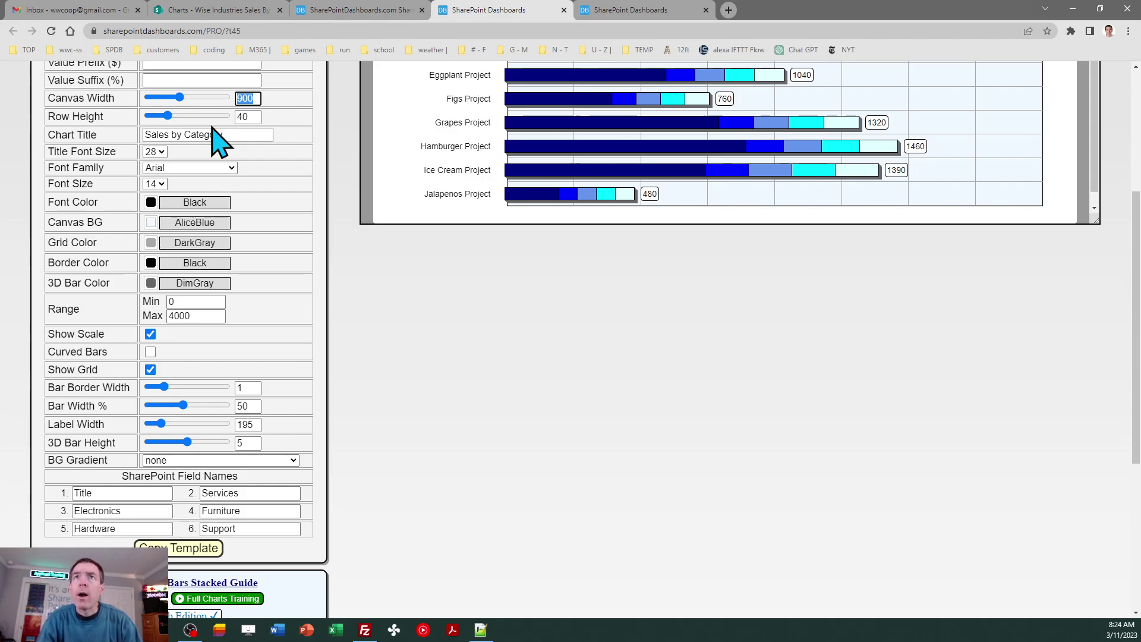
left_click(169, 549)
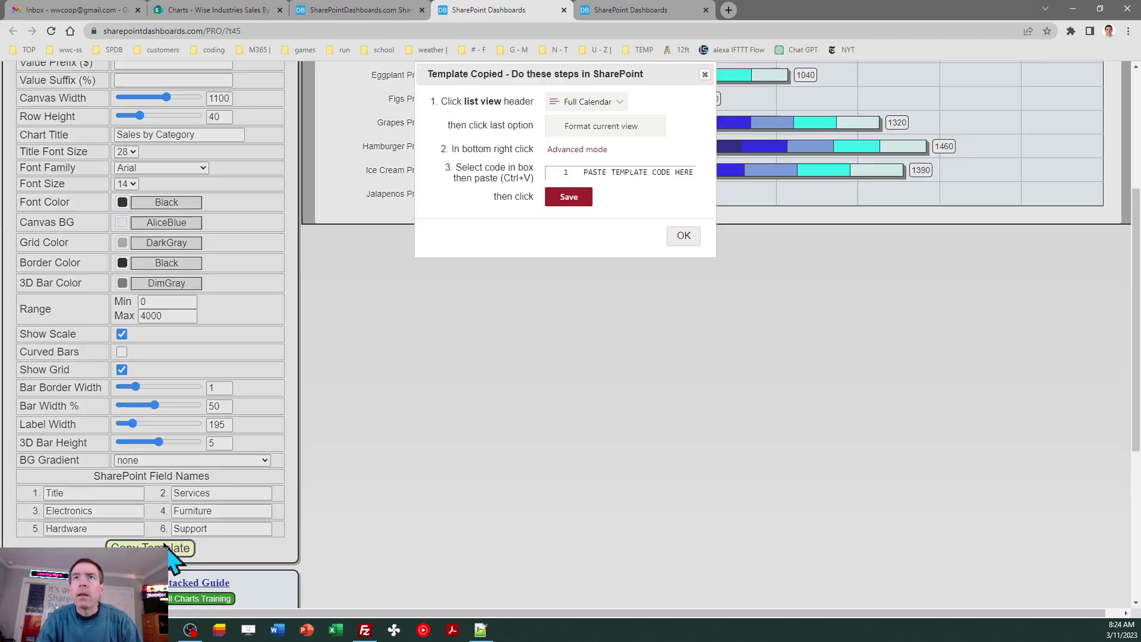
left_click(683, 236)
Step: In the SharePoint list, replace the Stacked Bars view's formatting JSON with the 1100-wide template code, save it and close the formatting pane
left_click(253, 7)
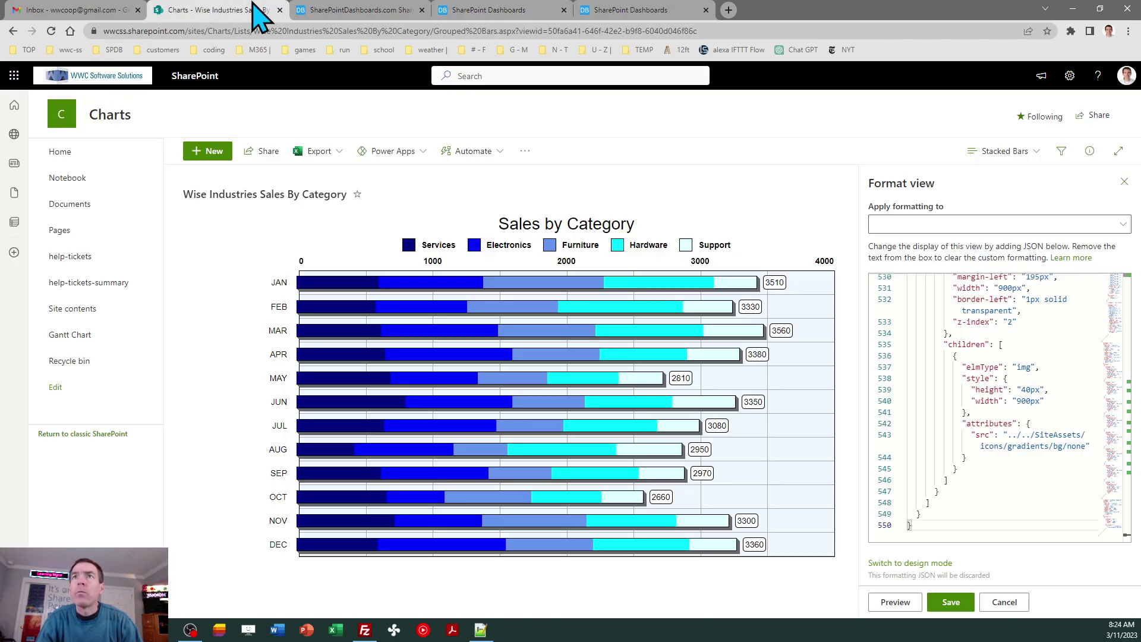
left_click(1028, 359)
key("ctrl+a")
key("ctrl+v")
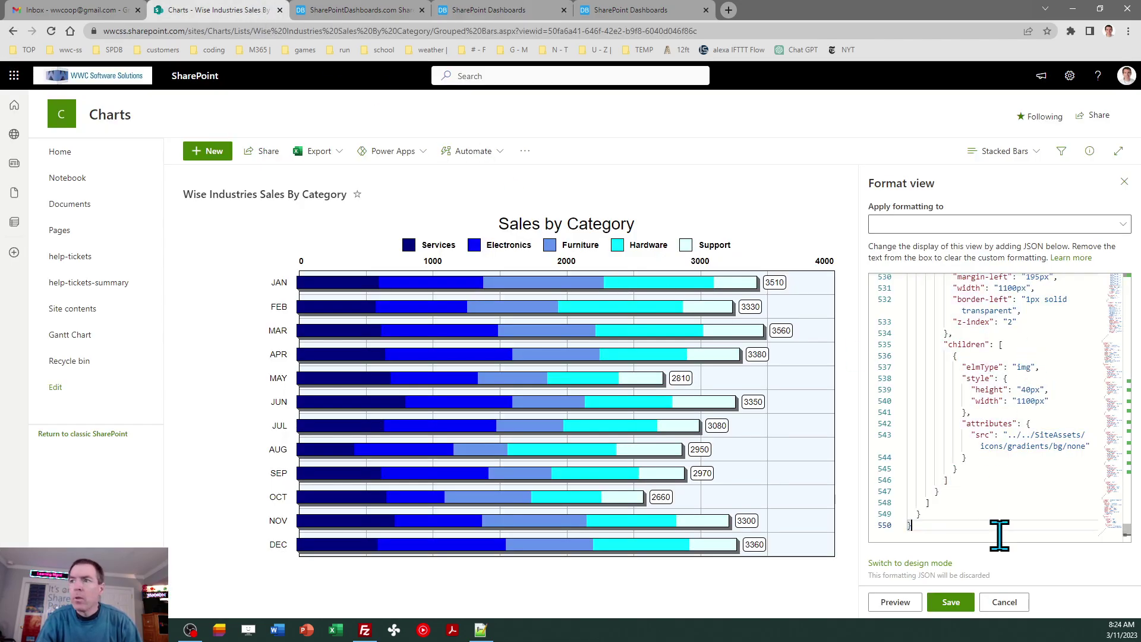
left_click(950, 602)
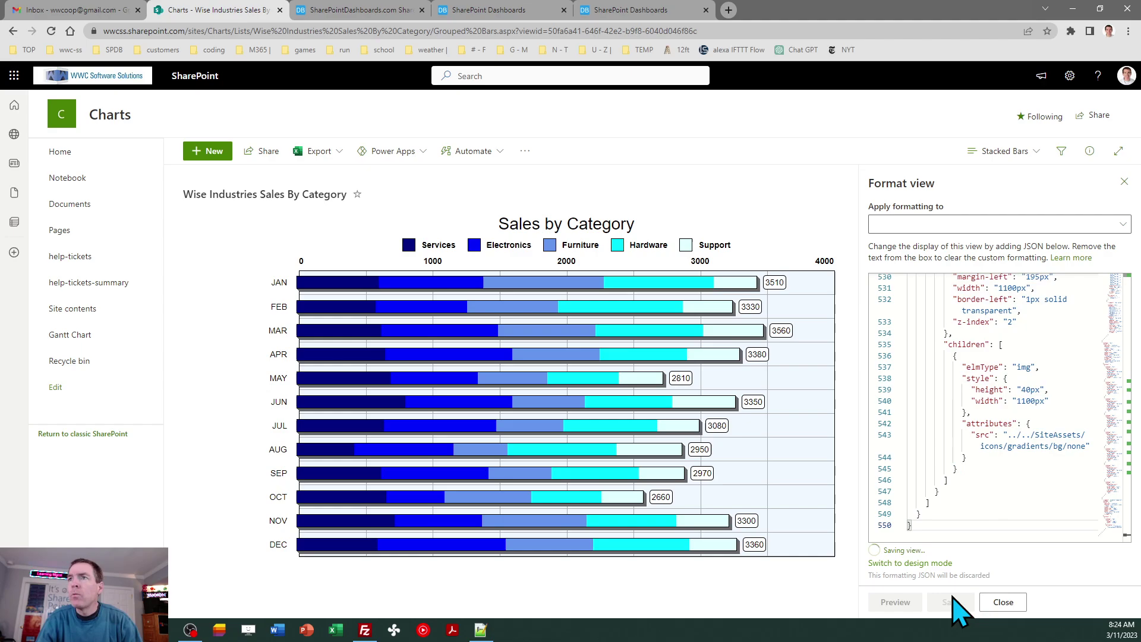
left_click(1124, 181)
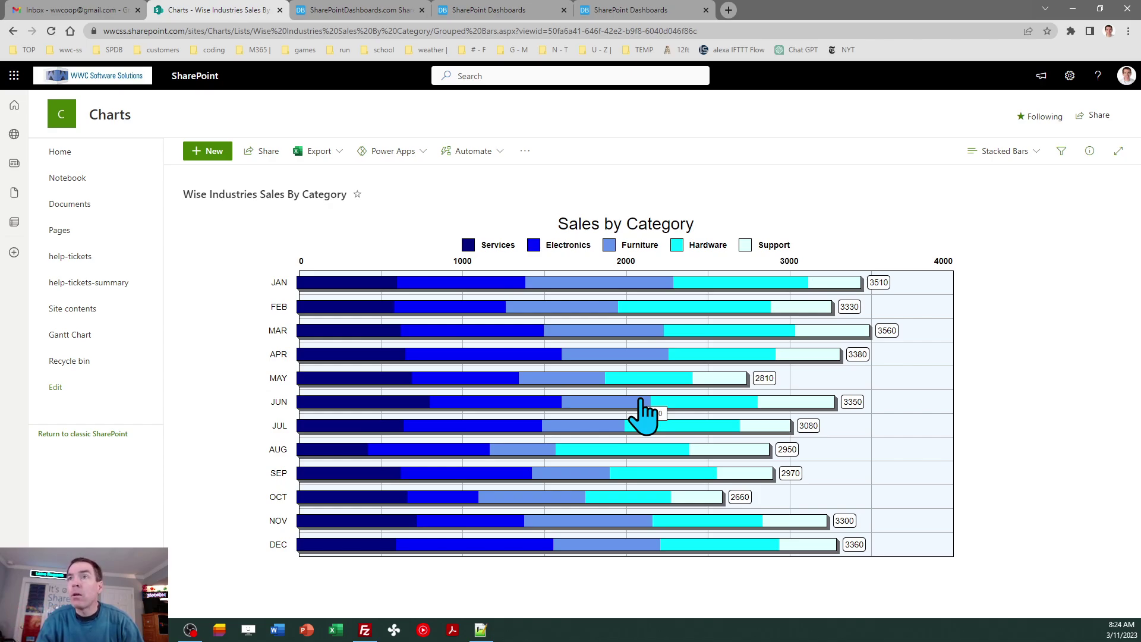
Step: Switch the list to the Stacked Cols view, close the Bars Stacked template and bring up the Columns Stacked template
left_click(1008, 153)
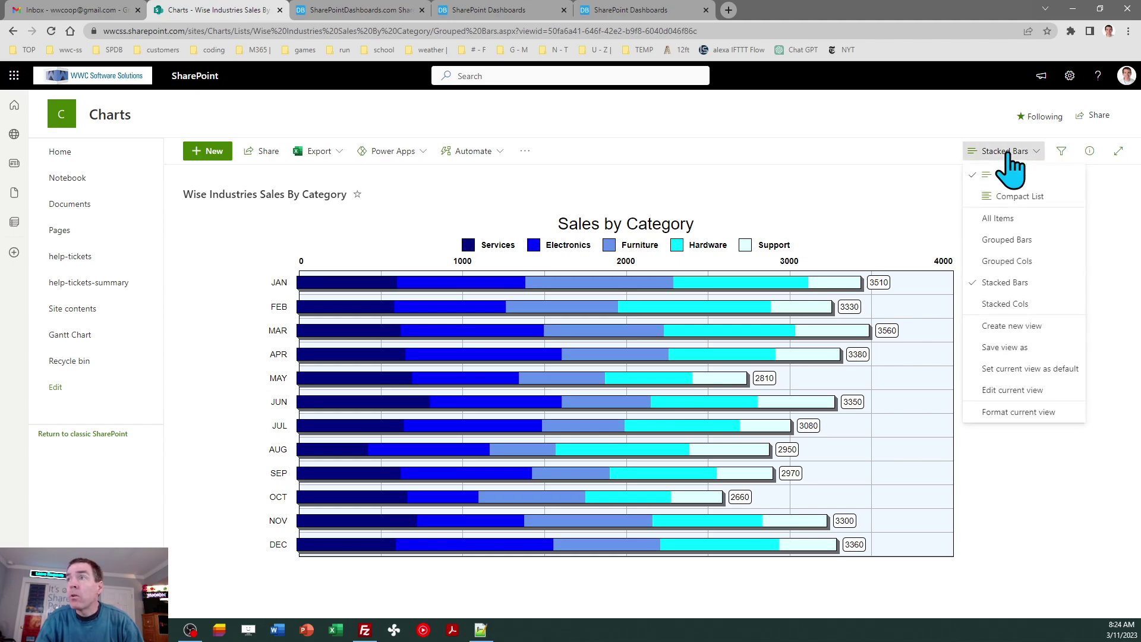
left_click(1006, 304)
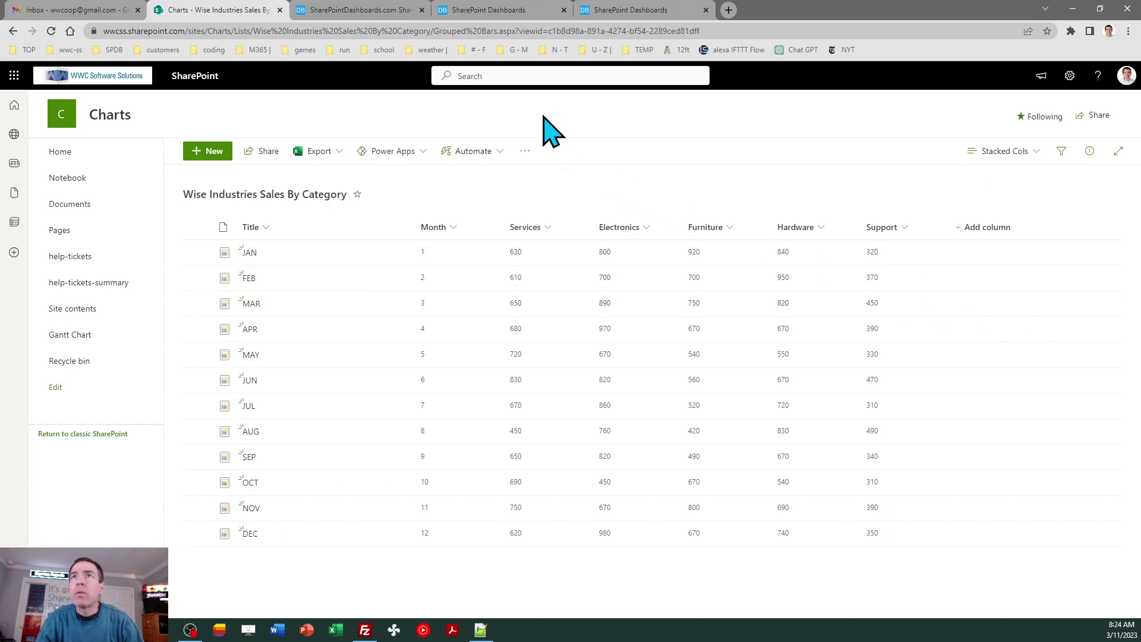
left_click(521, 8)
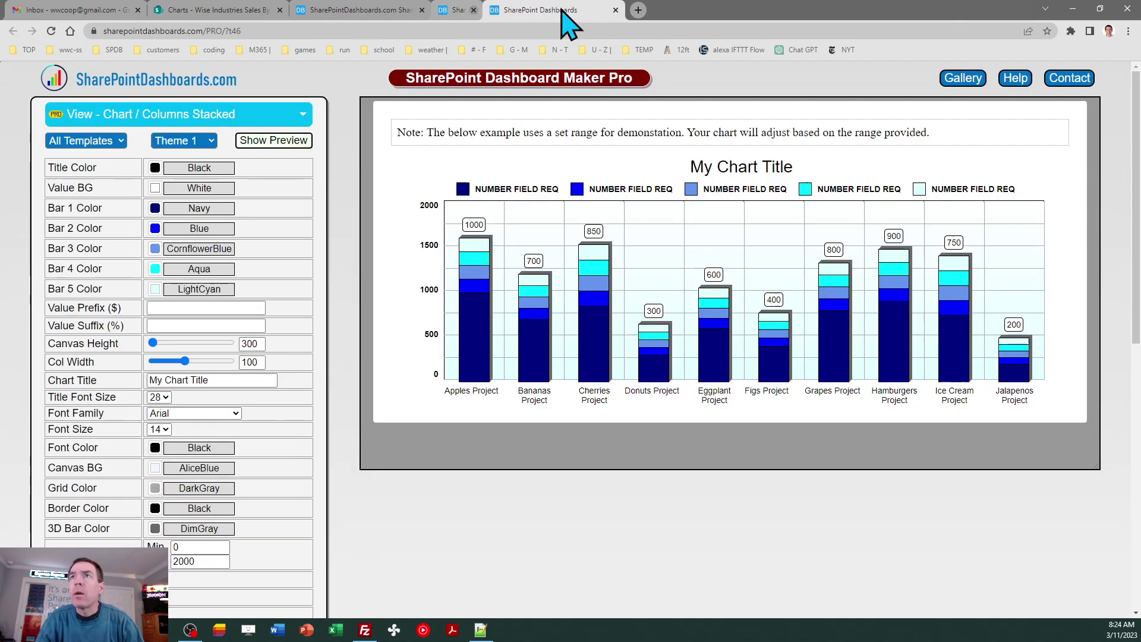
left_click(563, 10)
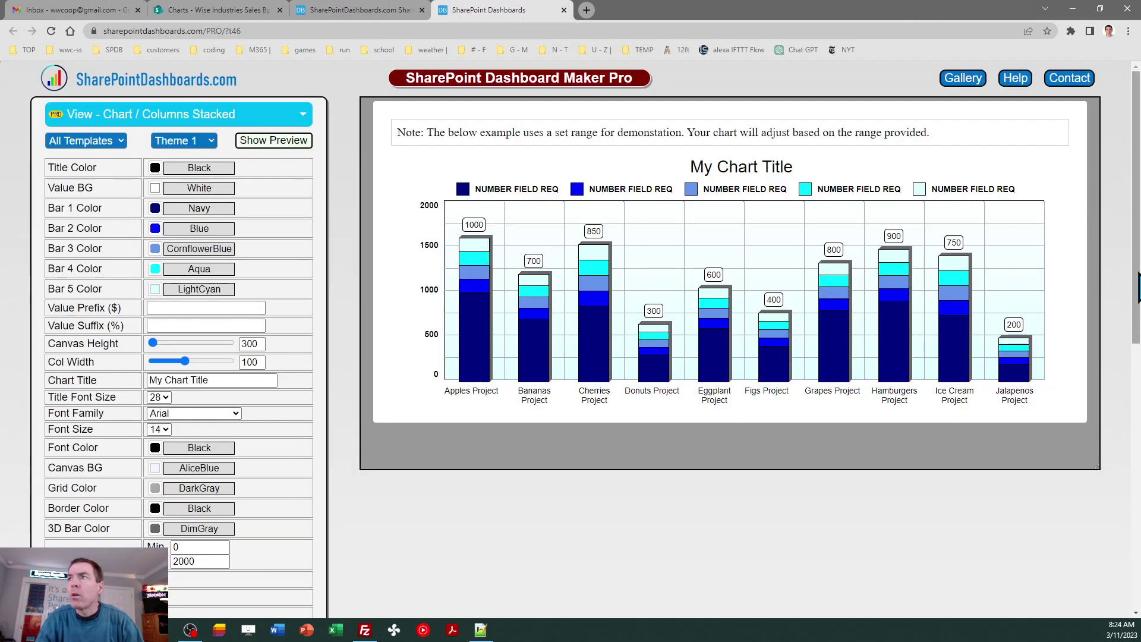
Step: Set the first three SharePoint field names of the Columns Stacked template to Title, Services and Electronics, checking them against the list
scroll(457, 487, "down", 4)
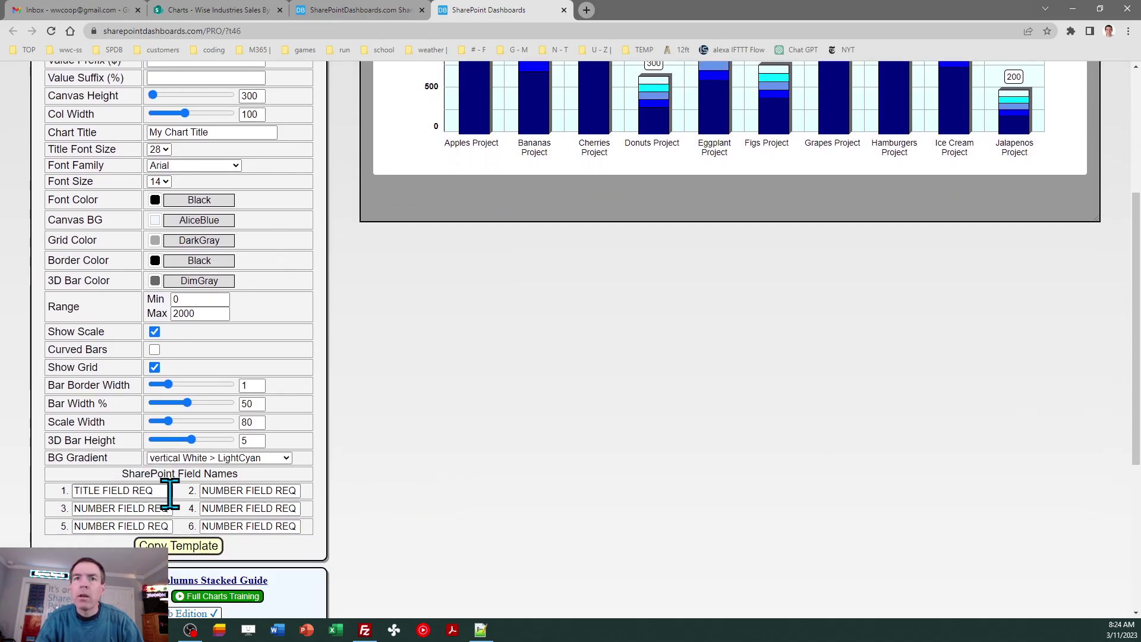
left_click_drag(167, 491, 30, 511)
type("T")
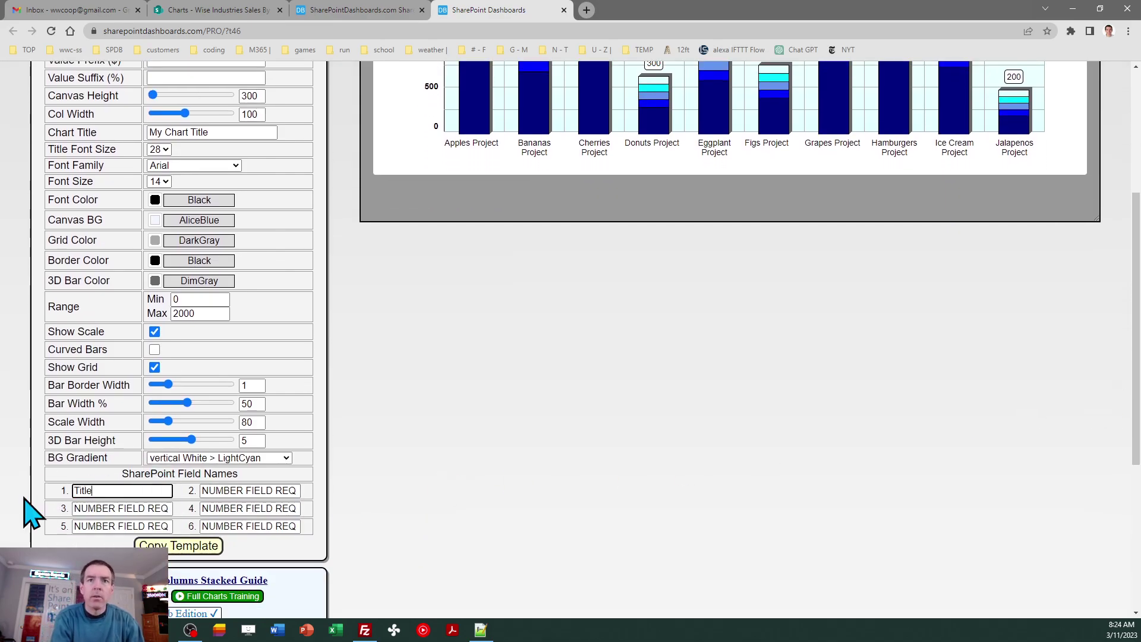
type("itle")
key("Tab")
left_click(244, 18)
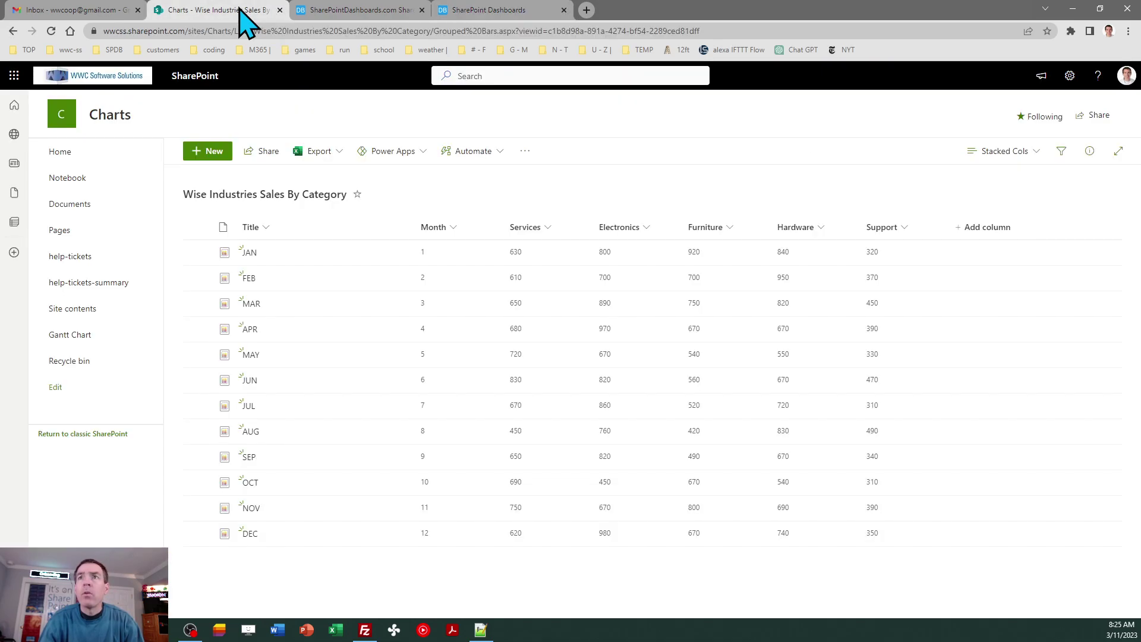
left_click(470, 12)
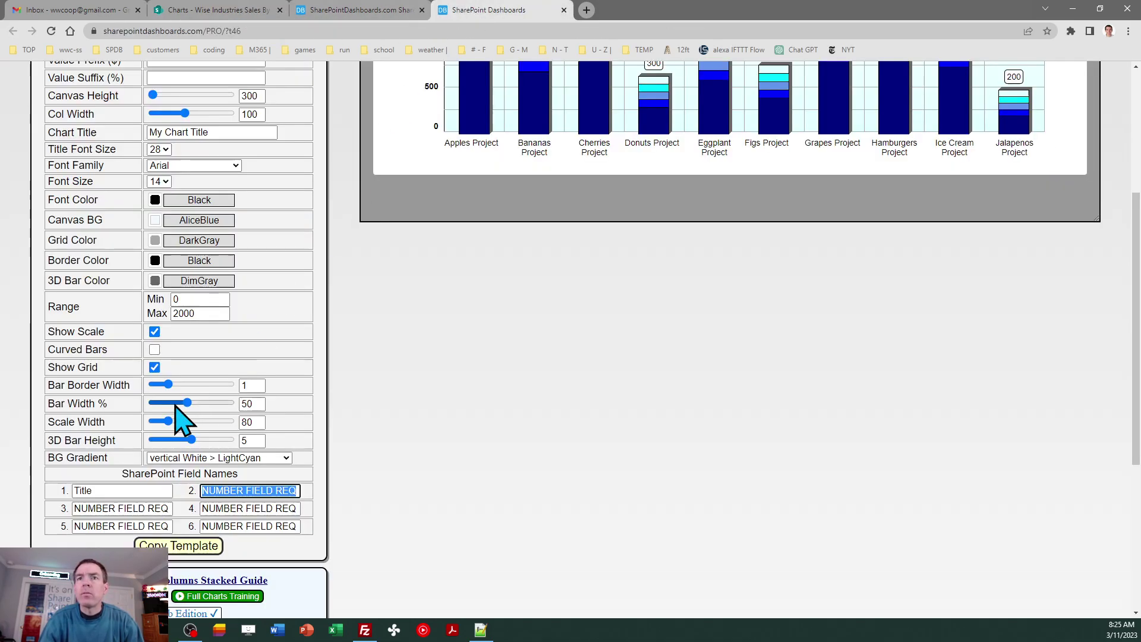
type("Services")
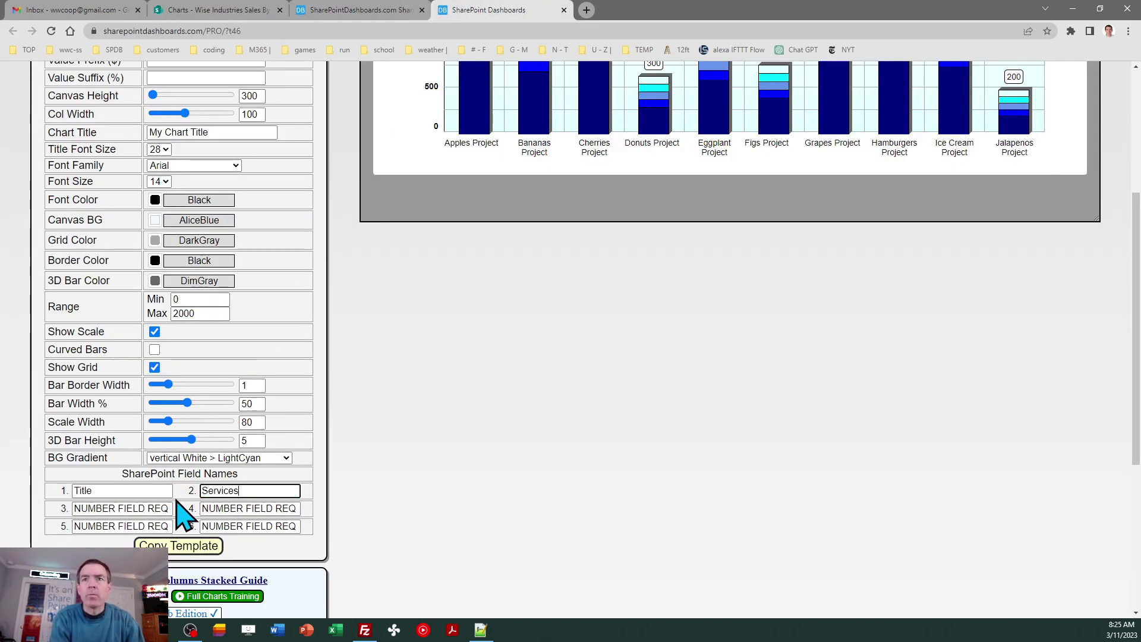
key("Tab")
type("E")
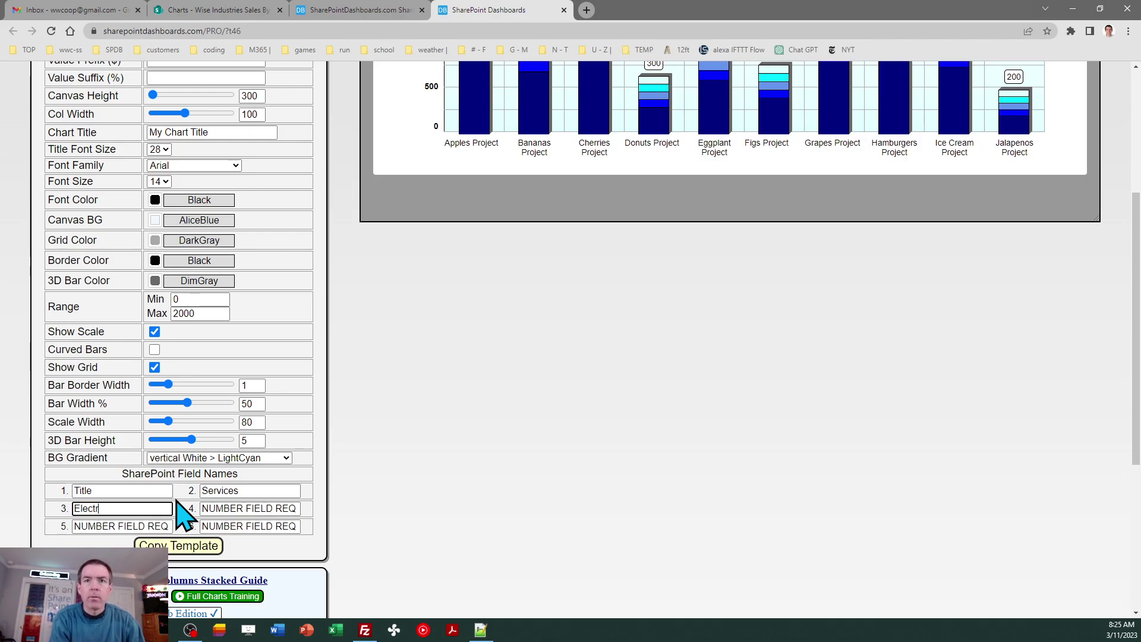
key("Tab")
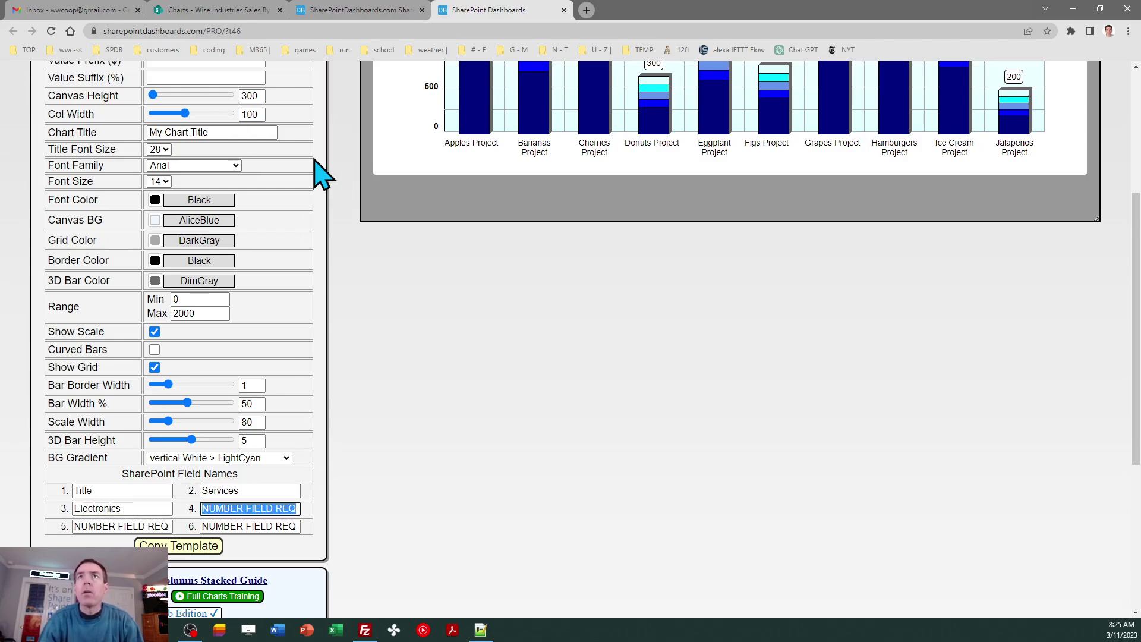
Step: Check the remaining list columns and set template field names 4 to 6 to Furniture, Hardware and Support
left_click(234, 9)
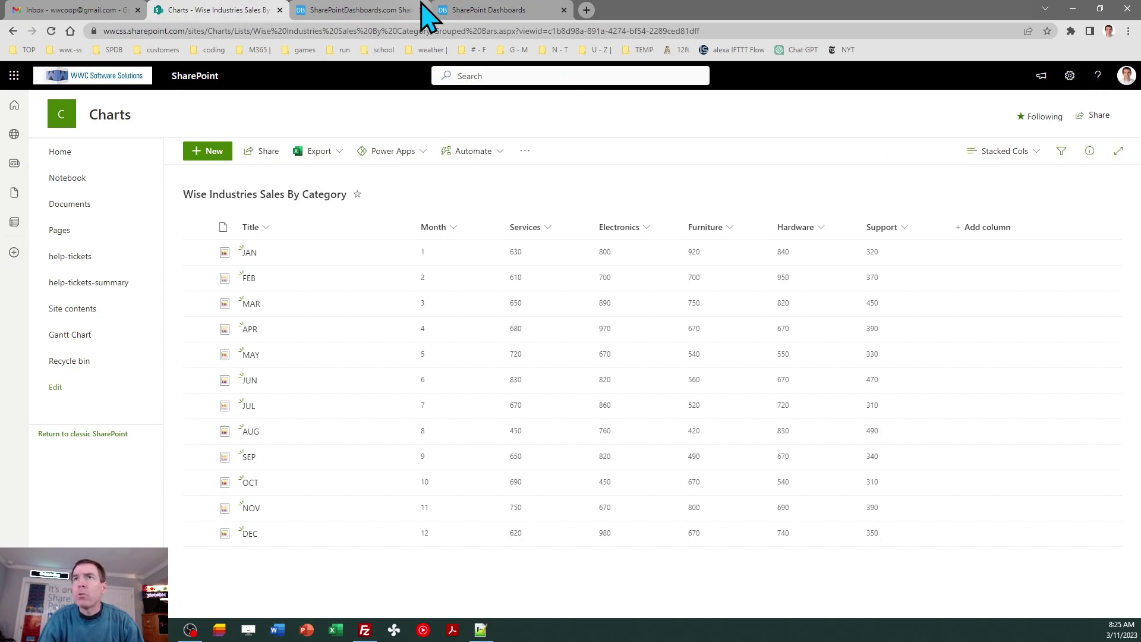
left_click(452, 10)
type("Fu")
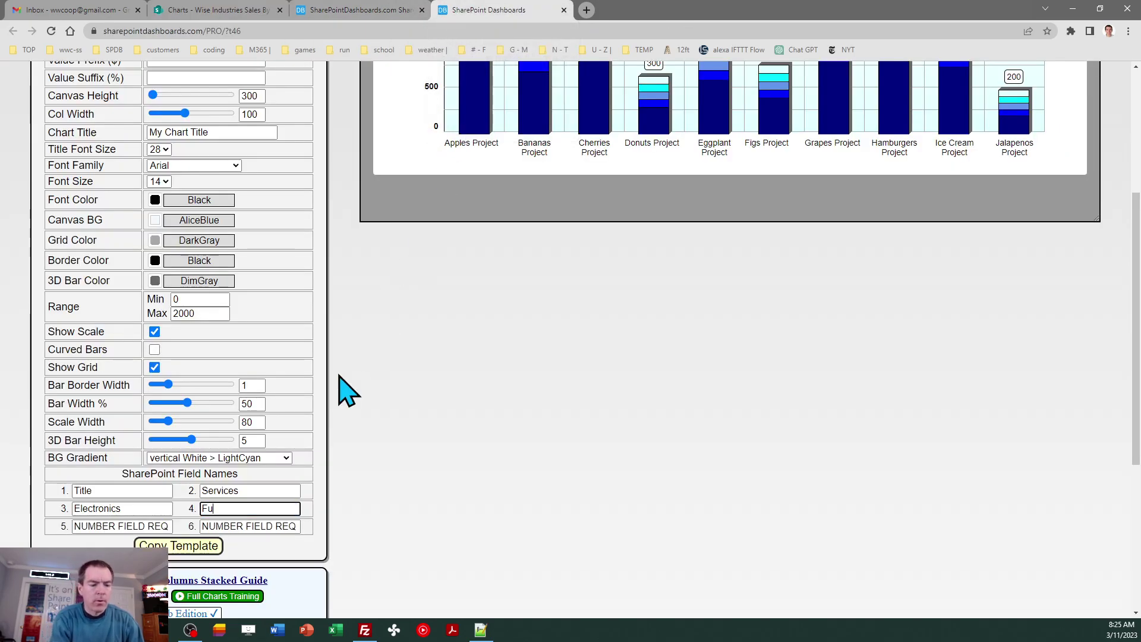
type("rniture")
key("Tab")
type("Hardware")
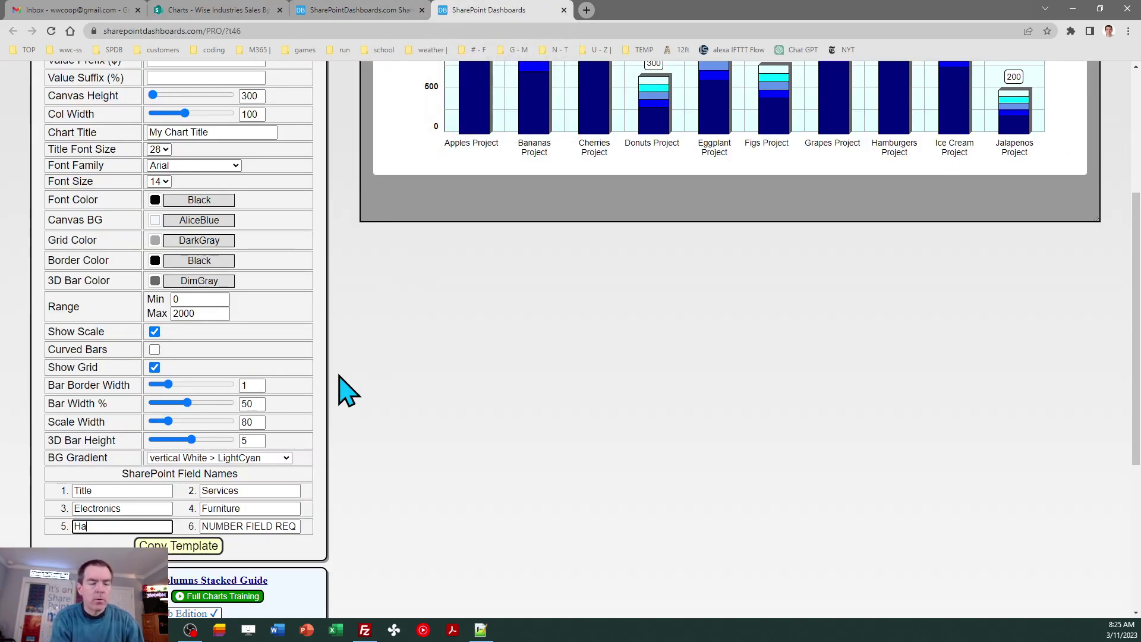
key("Tab")
type("S")
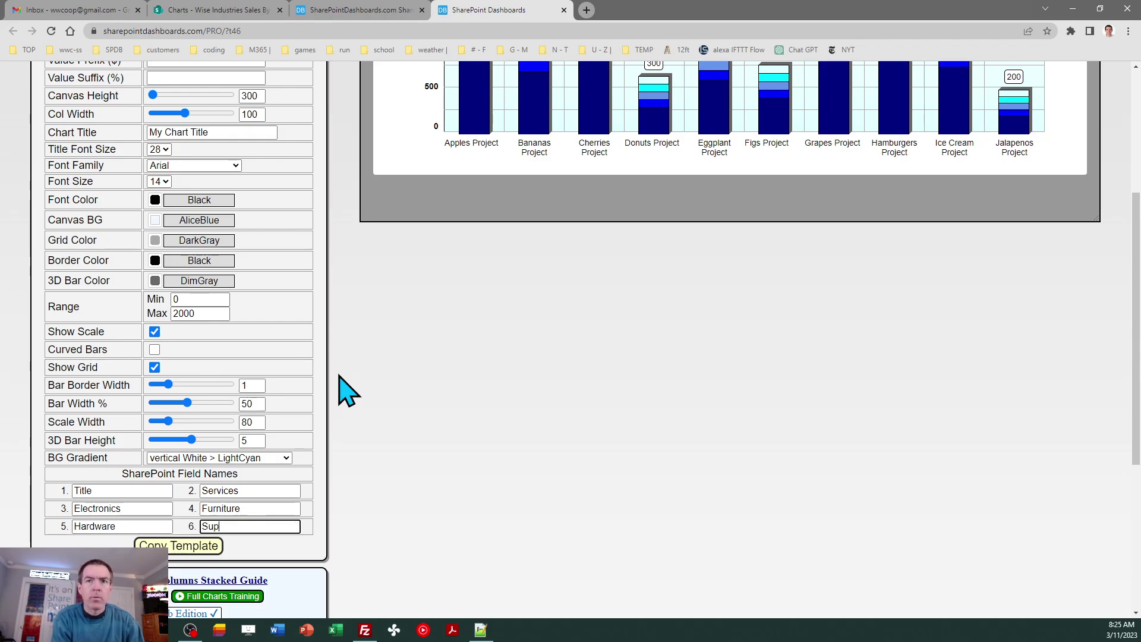
type("upport")
Step: Set the Columns Stacked chart title to "Sales by Category" and its background gradient to none
triple_click(194, 132)
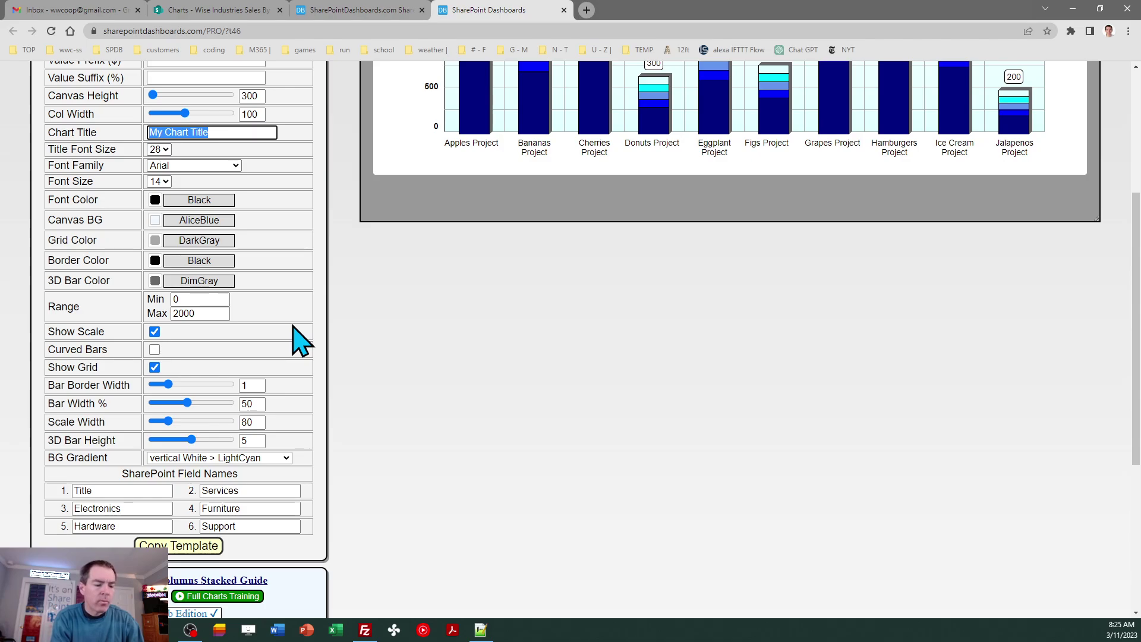
type("Sales by C")
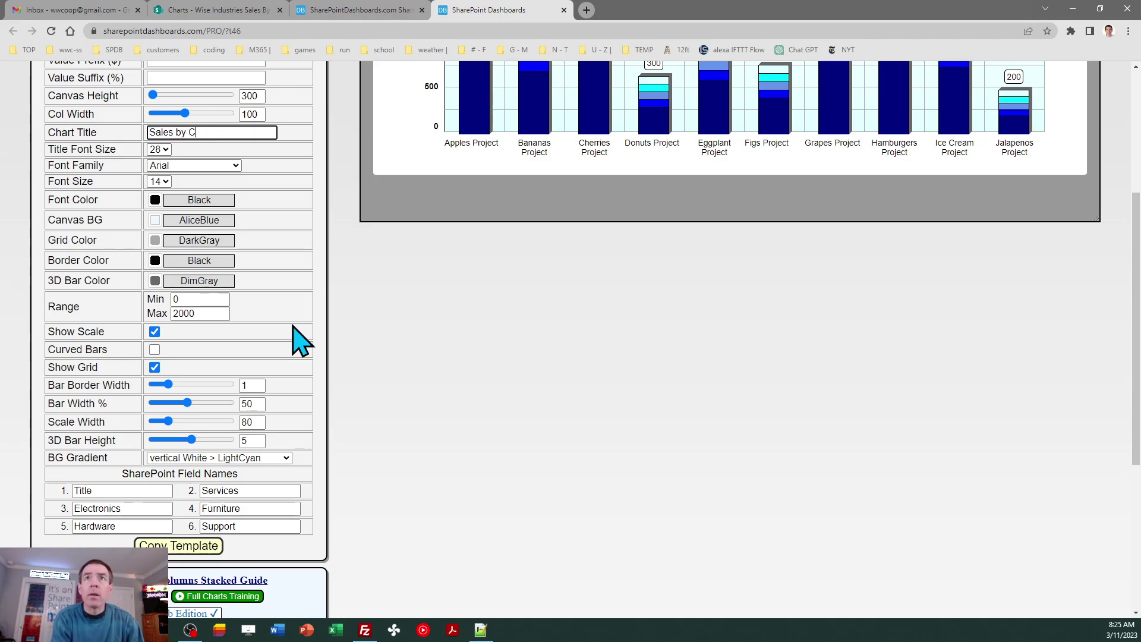
type("ategory")
key("Tab")
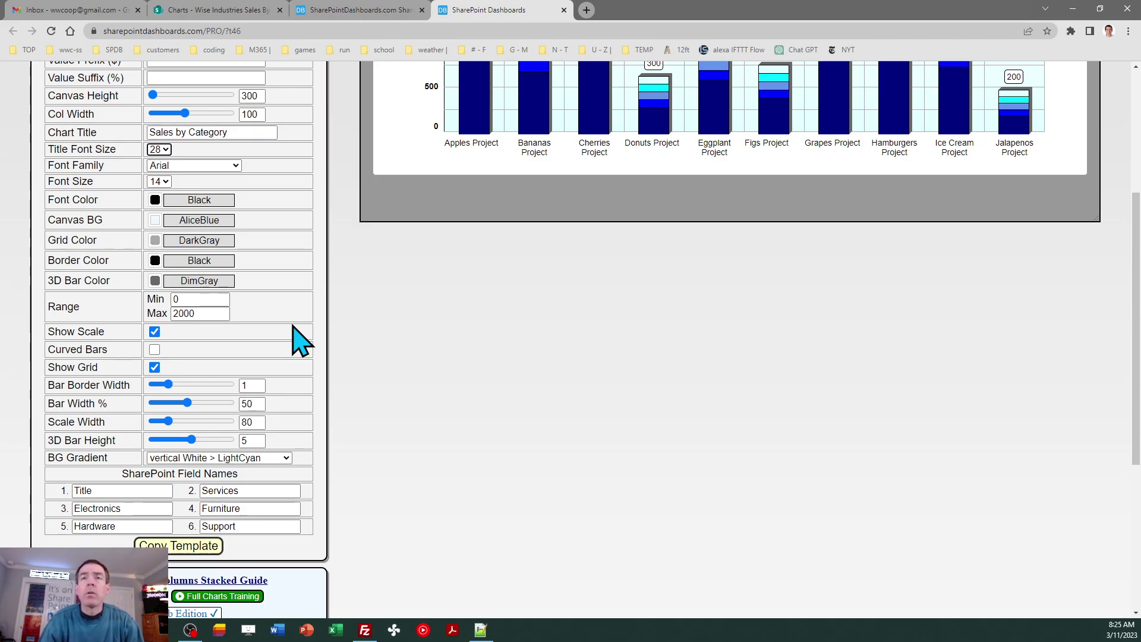
left_click(291, 456)
left_click_drag(290, 408, 280, 267)
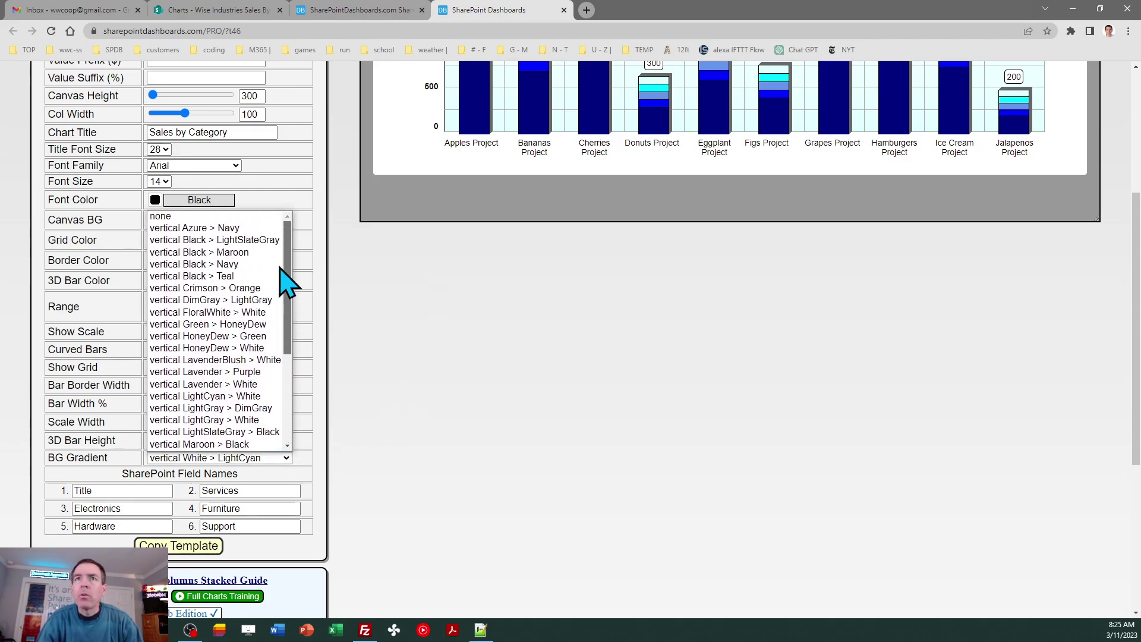
left_click(263, 217)
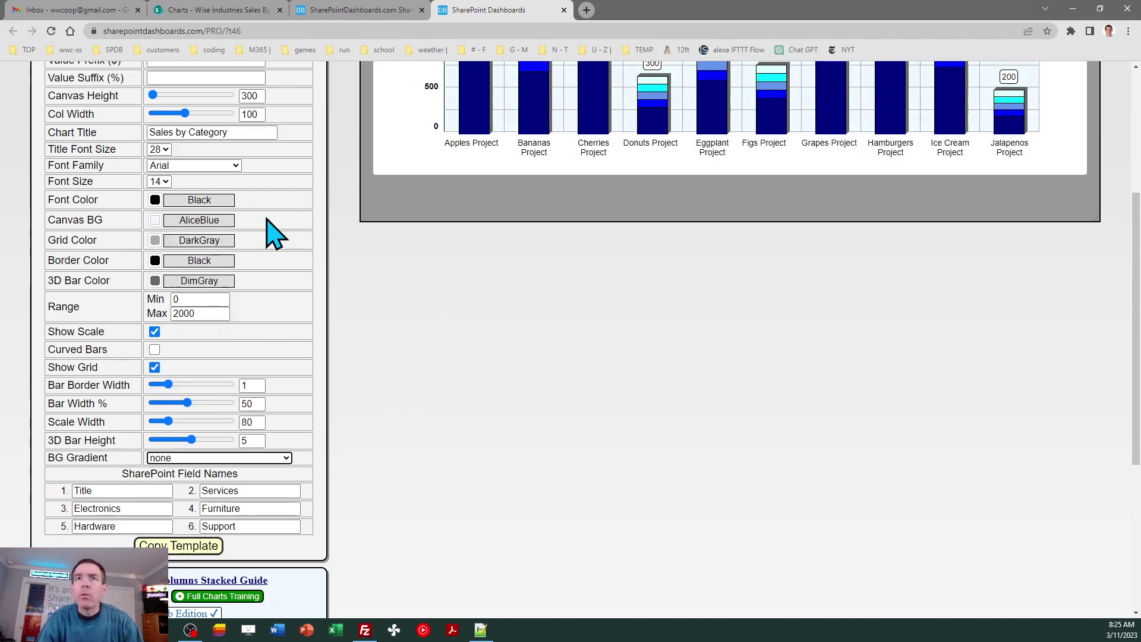
Step: Copy the Columns Stacked template code, replace the Stacked Cols view's formatting JSON in SharePoint with it and save
left_click(180, 550)
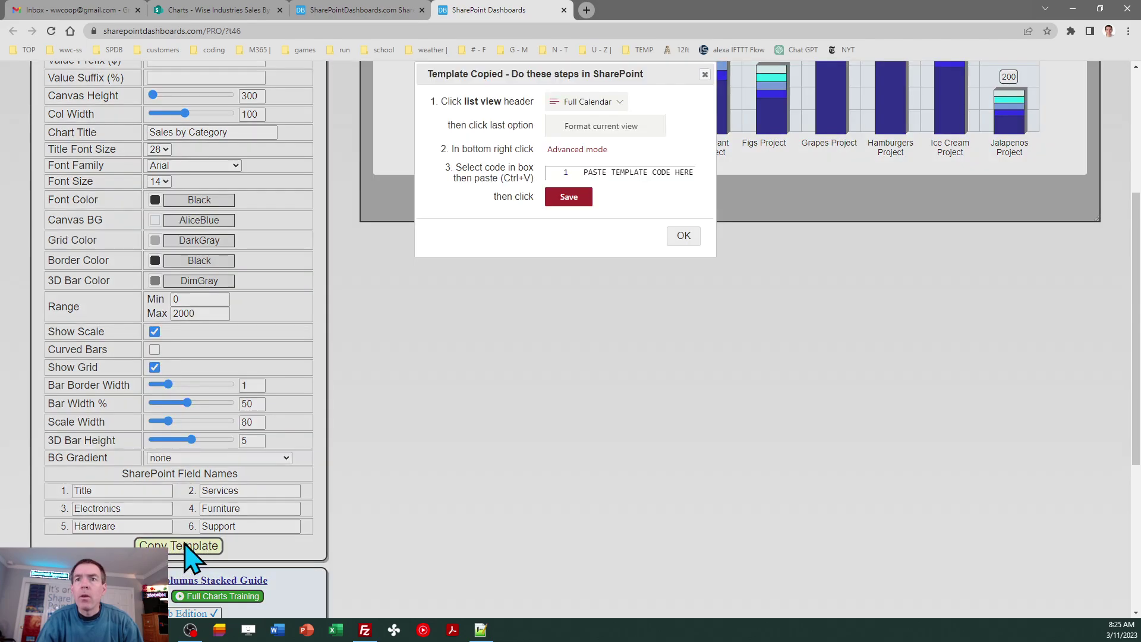
left_click(682, 236)
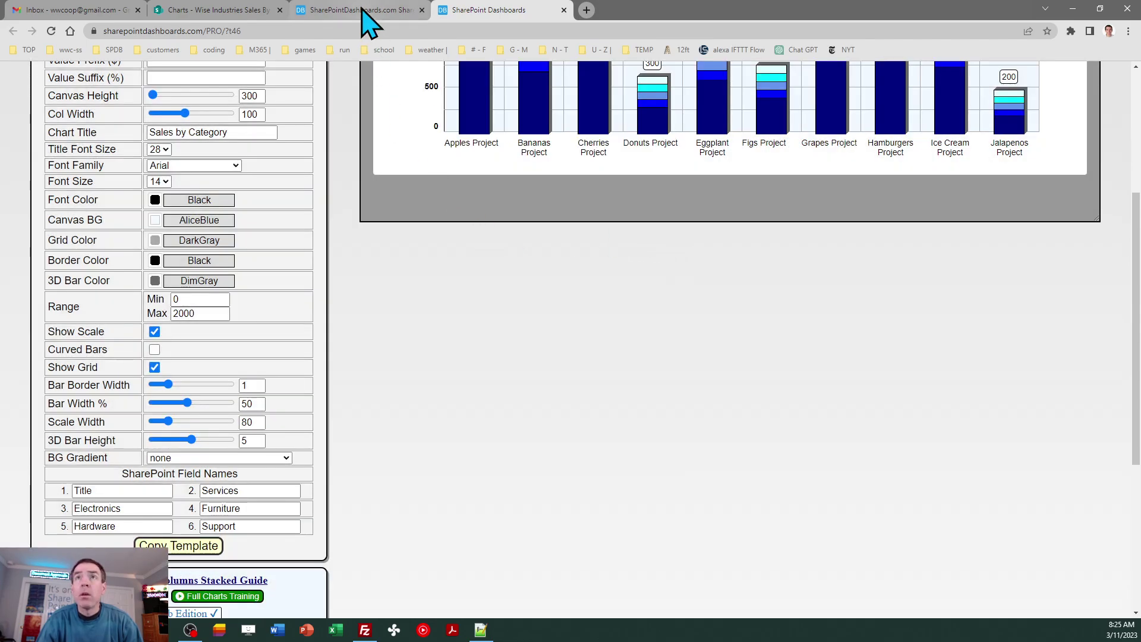
left_click(234, 14)
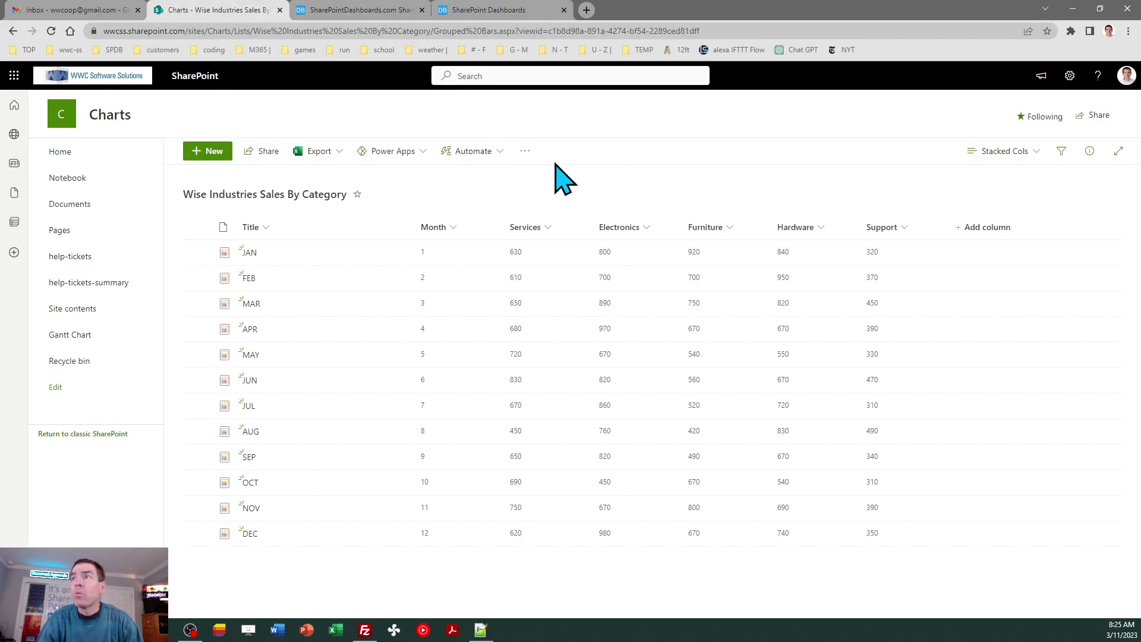
left_click(1023, 152)
left_click(1014, 409)
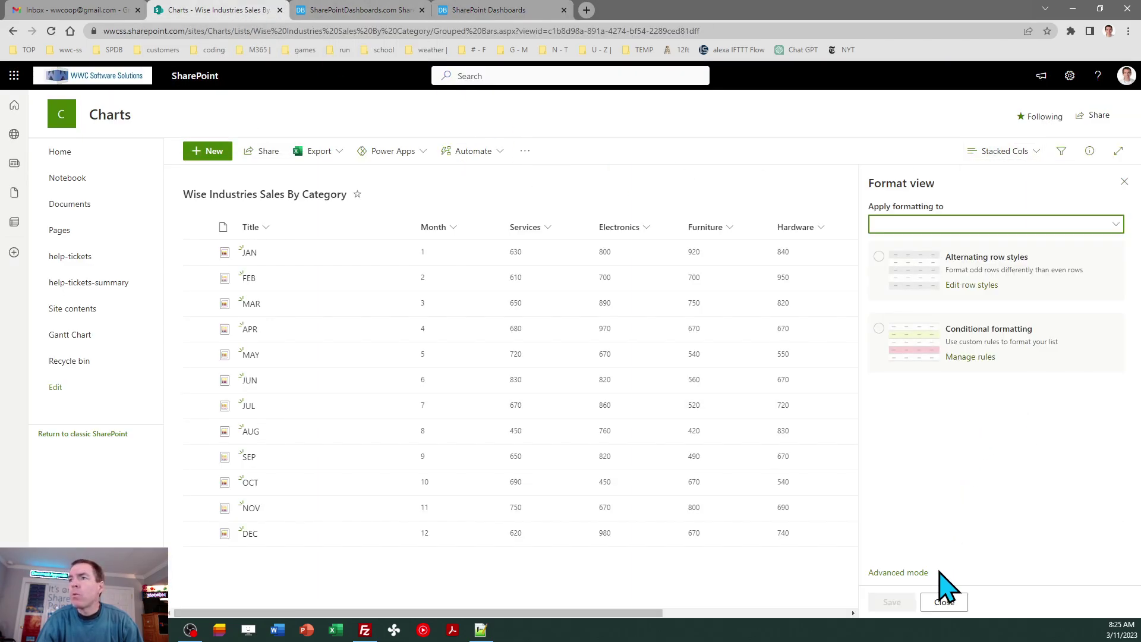
left_click(908, 572)
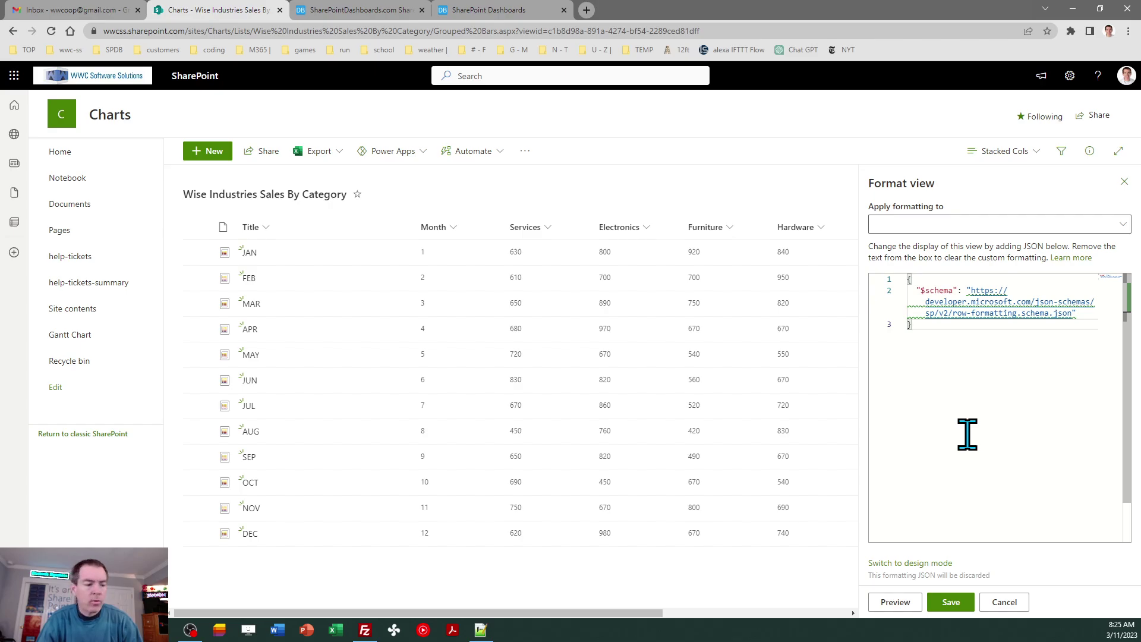
key("ctrl+a")
key("ctrl+v")
left_click(950, 602)
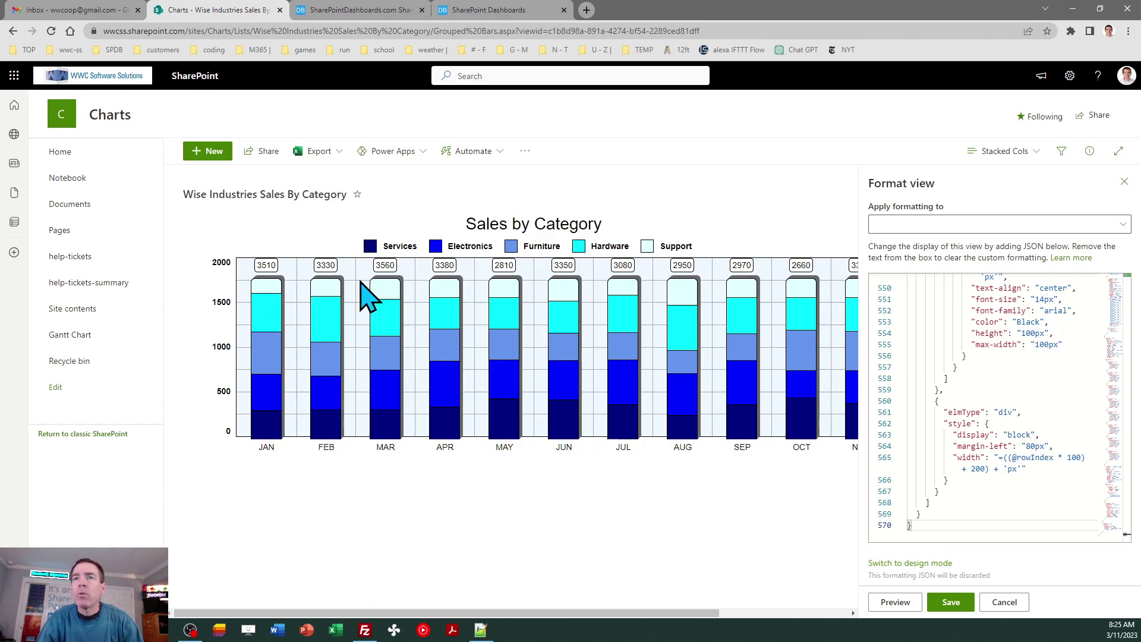
Step: Return to the Columns Stacked template and set the range maximum to 4000
left_click(491, 9)
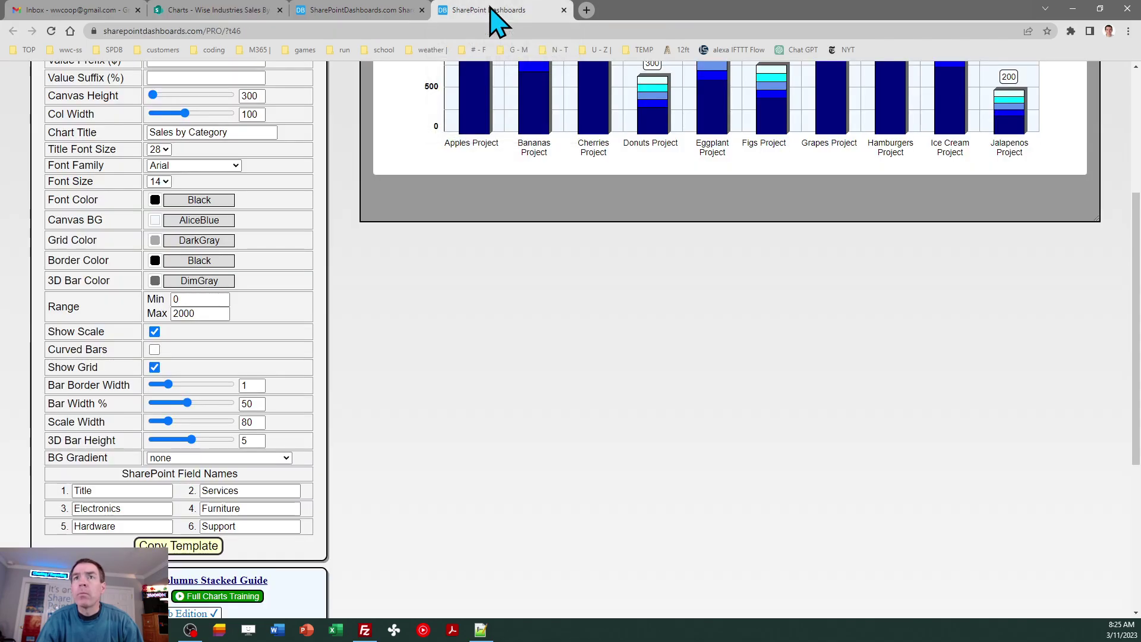
double_click(197, 312)
type("40")
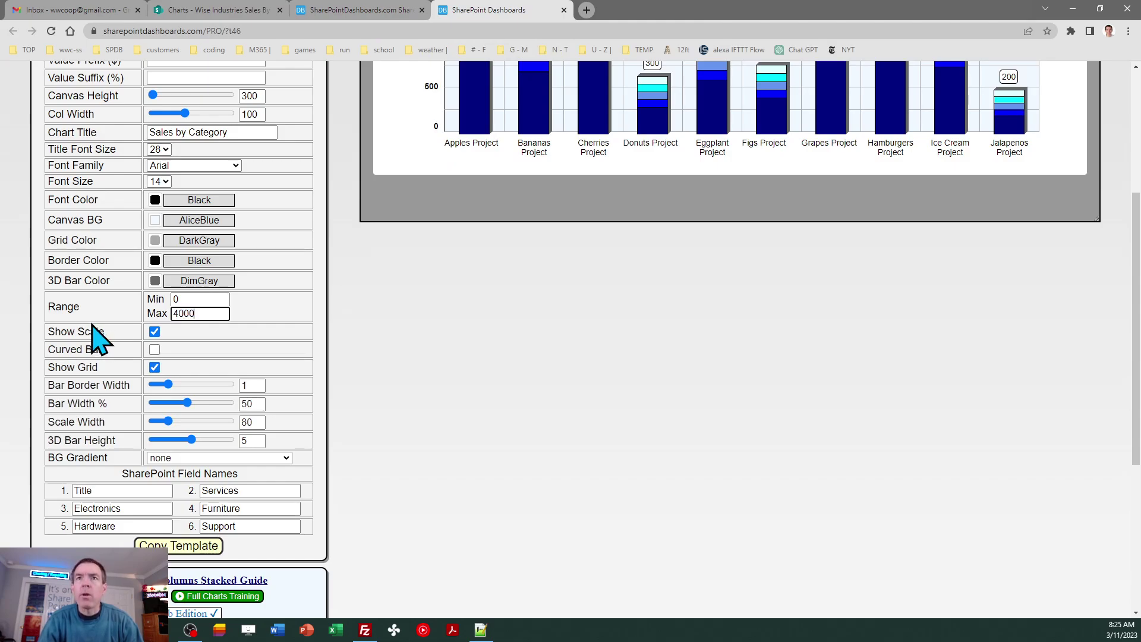
Step: Set the Columns Stacked template's canvas height to 500
key("Tab")
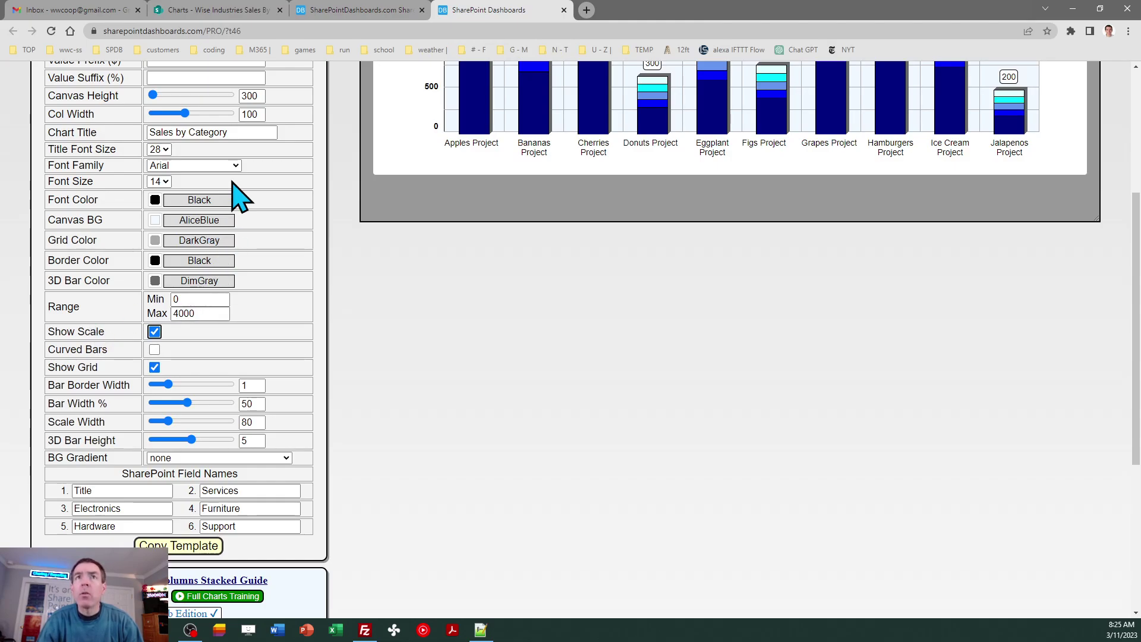
double_click(252, 96)
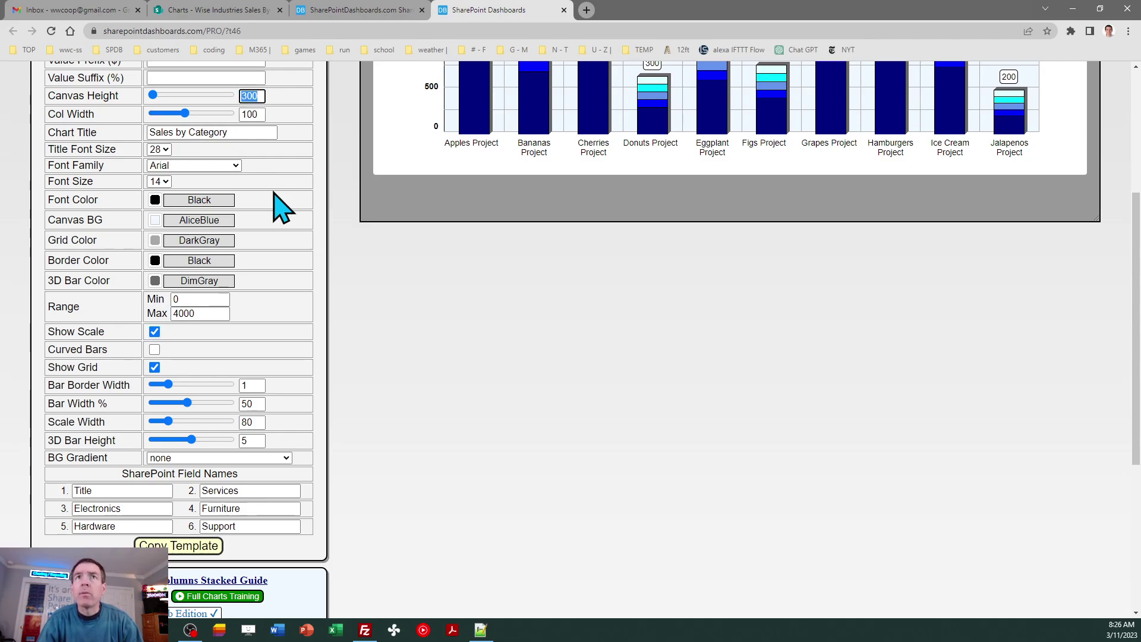
type("500")
key("Tab")
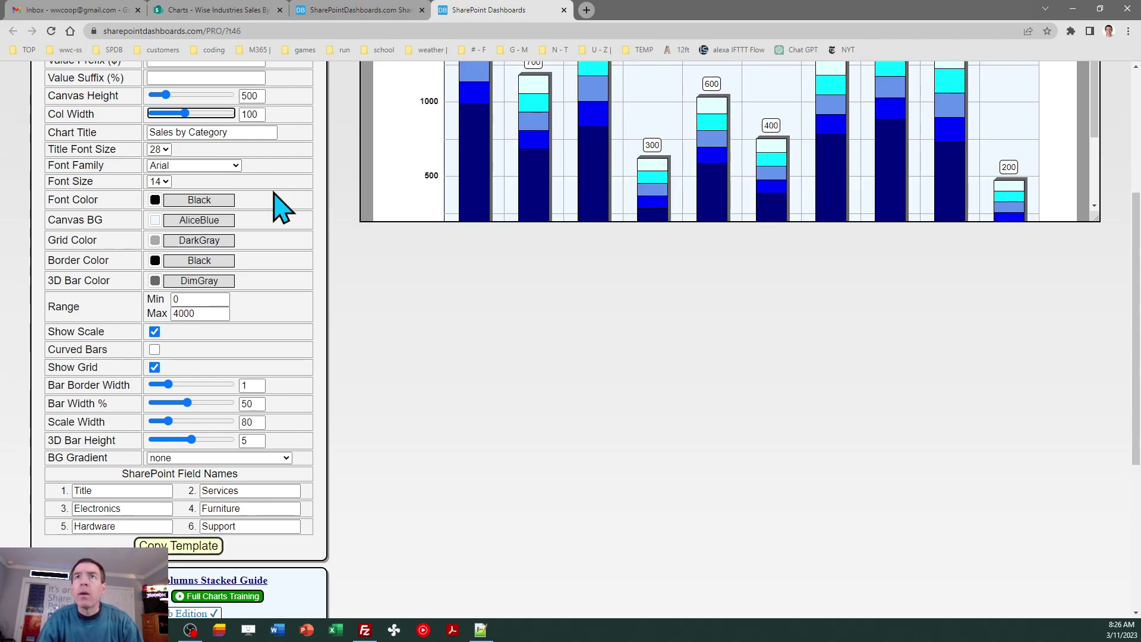
Step: Copy the updated Columns Stacked template code, overwrite the Stacked Cols view's formatting JSON in SharePoint with it and save
left_click(208, 547)
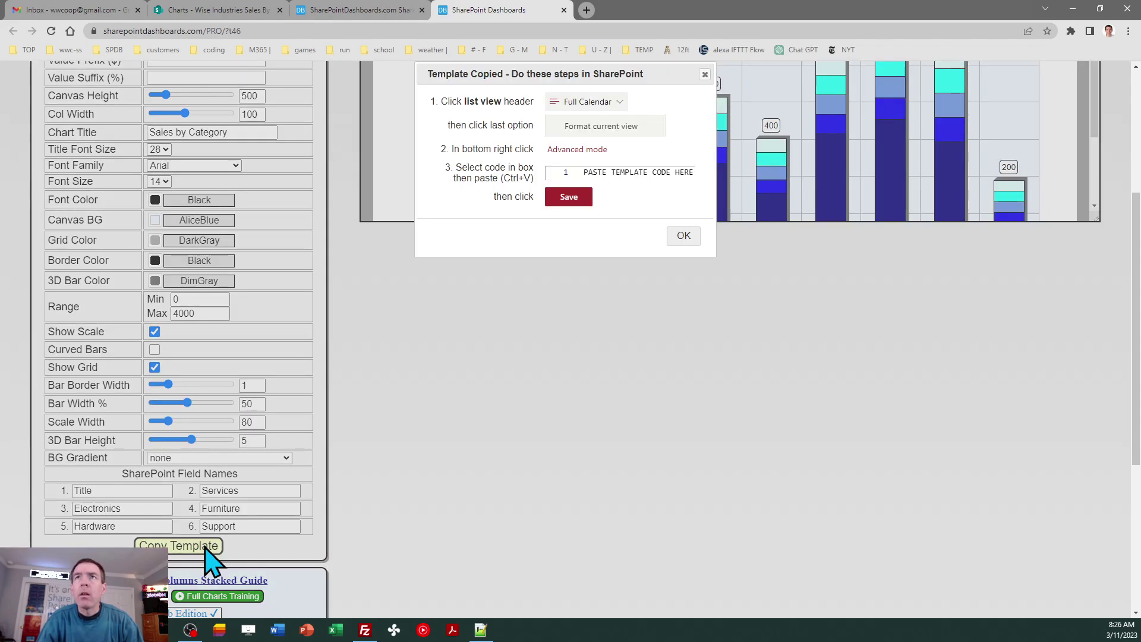
left_click(683, 235)
left_click(230, 10)
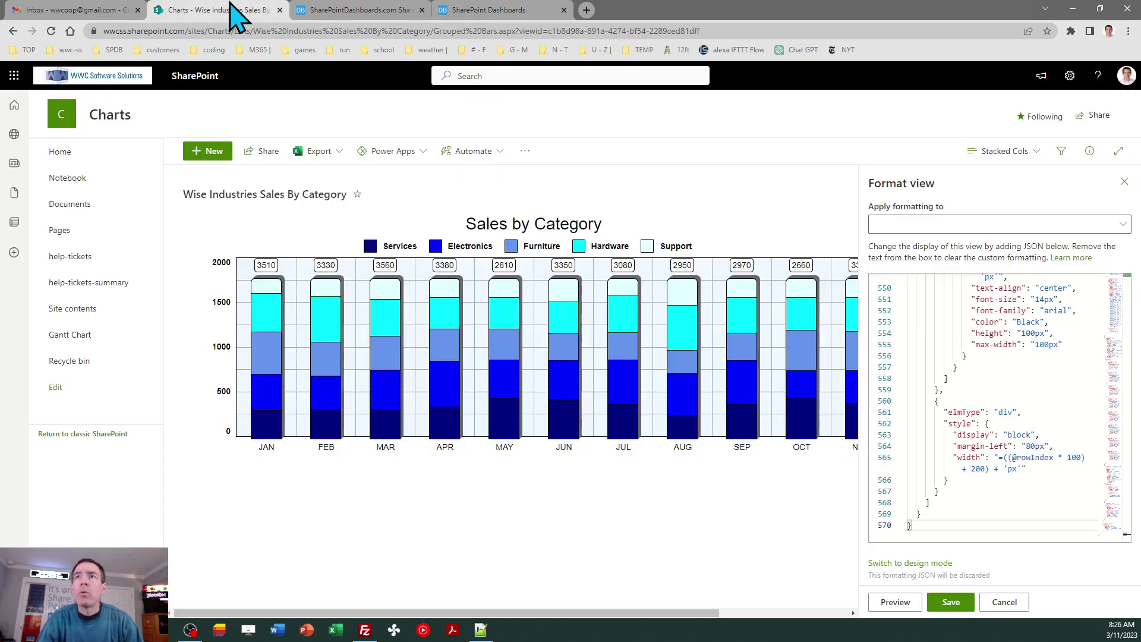
key("ctrl+a")
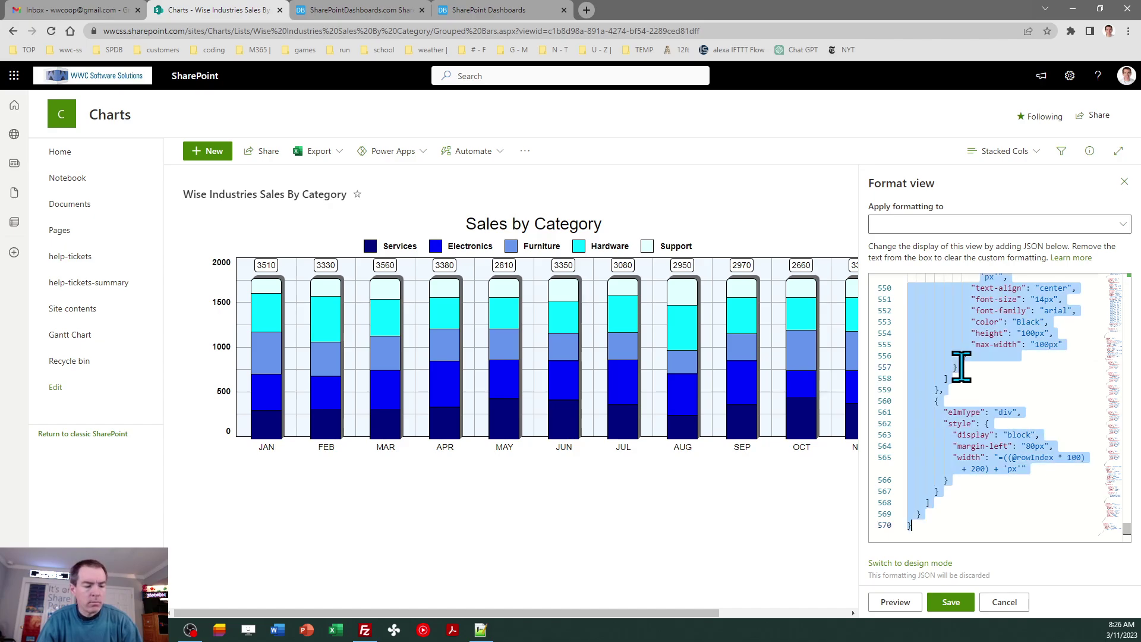
key("ctrl+v")
left_click(951, 602)
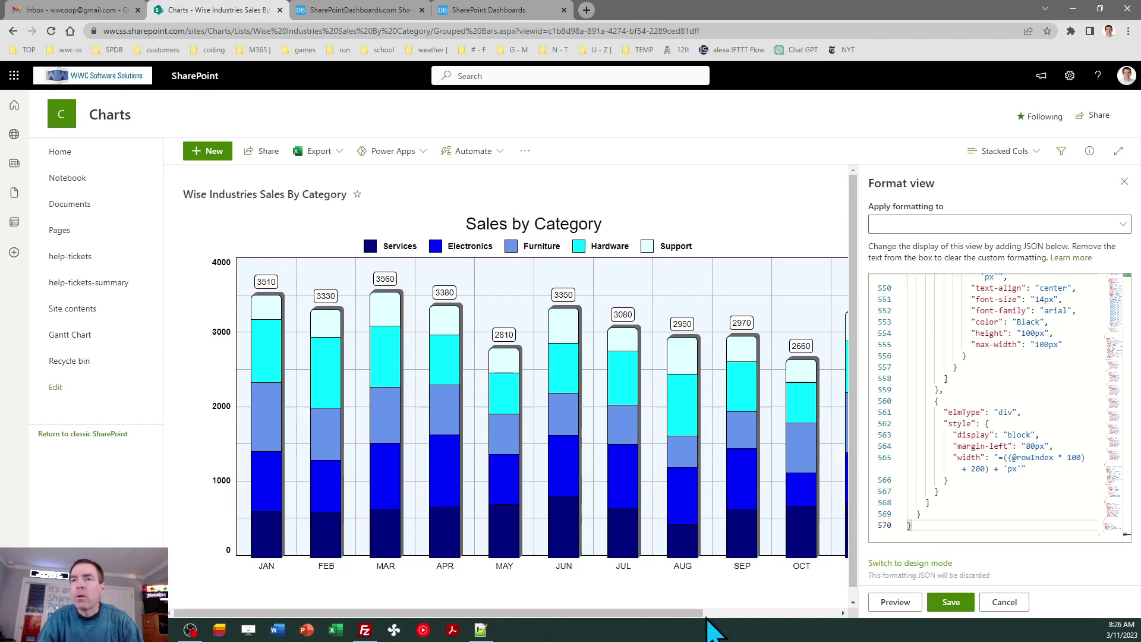
Step: Close the view formatting pane and check the value of July's Hardware segment in the stacked column chart
mouse_move(595, 615)
left_mouse_down()
mouse_move(721, 615)
mouse_move(579, 615)
left_mouse_up()
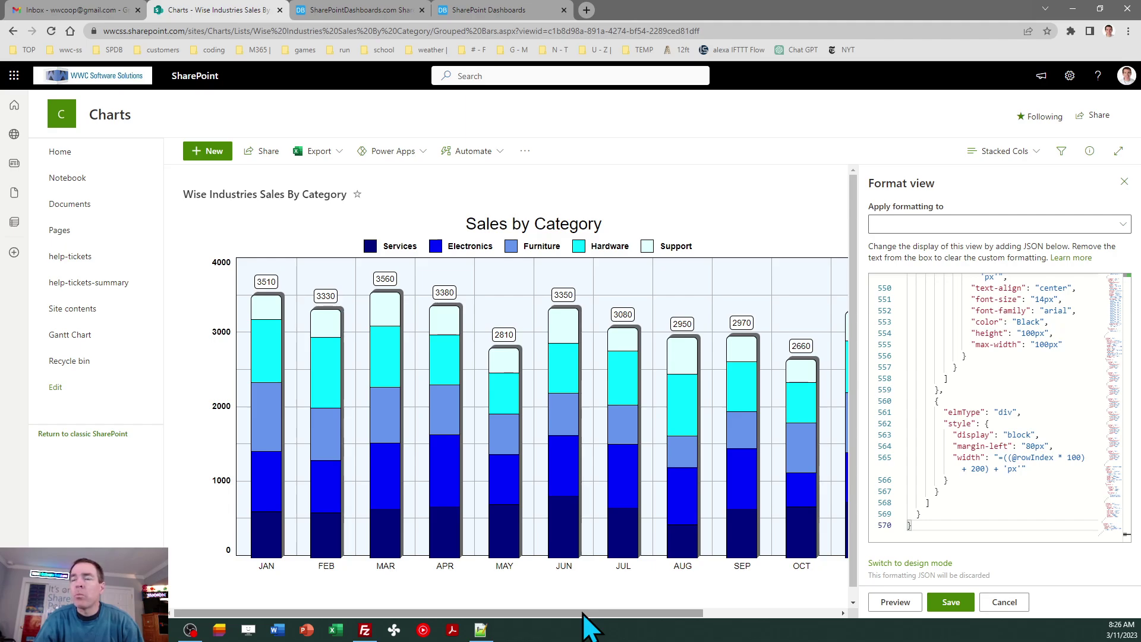
left_click(1124, 181)
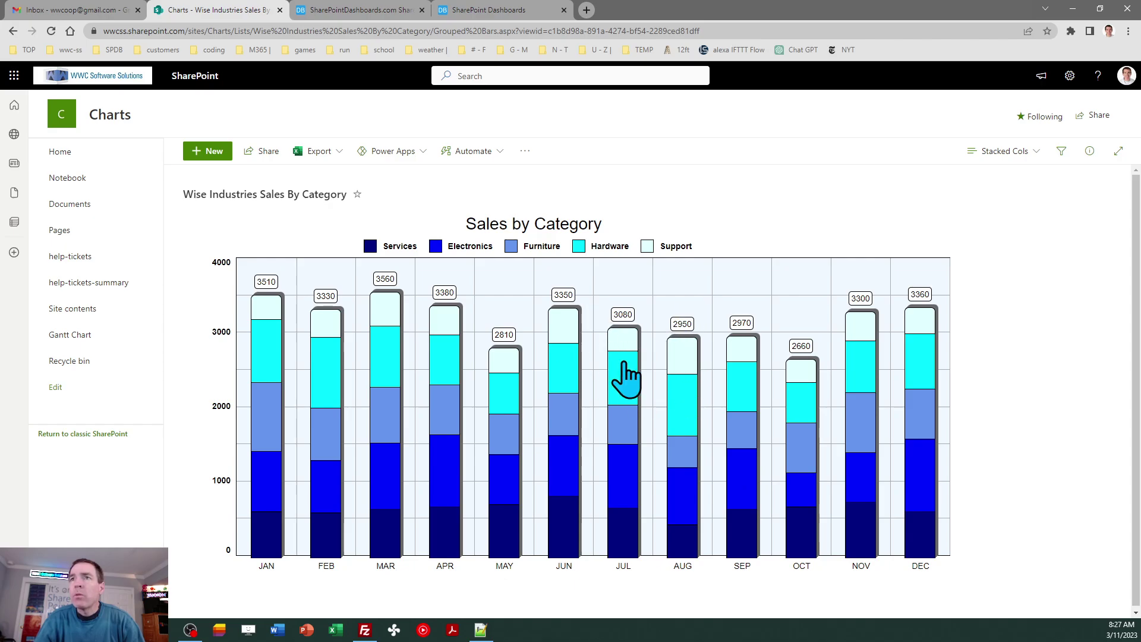
mouse_move(624, 364)
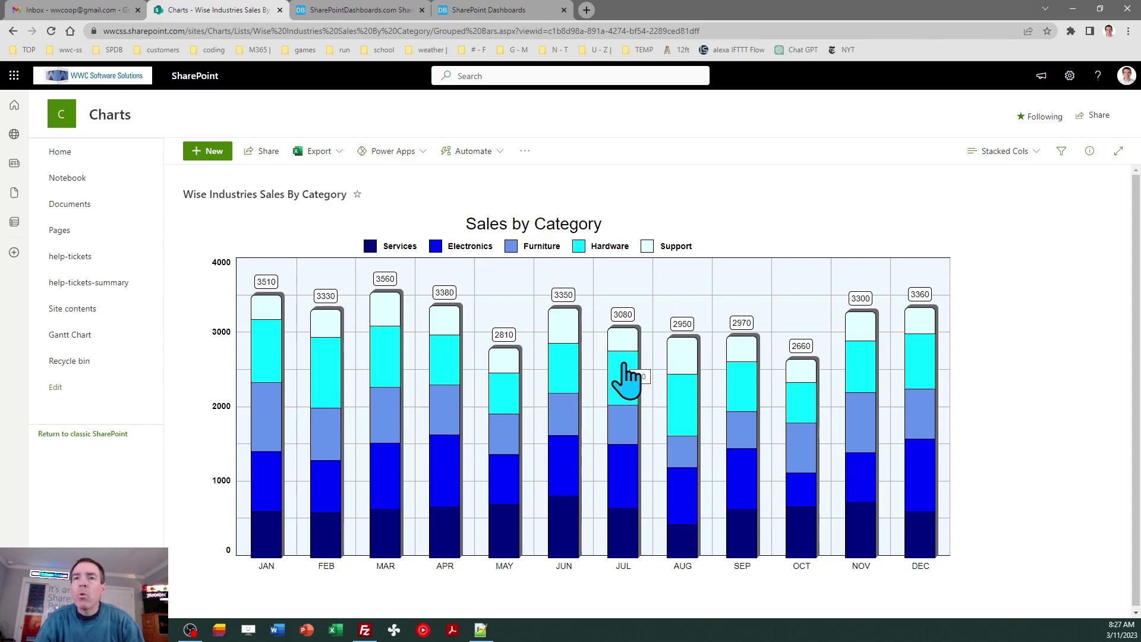